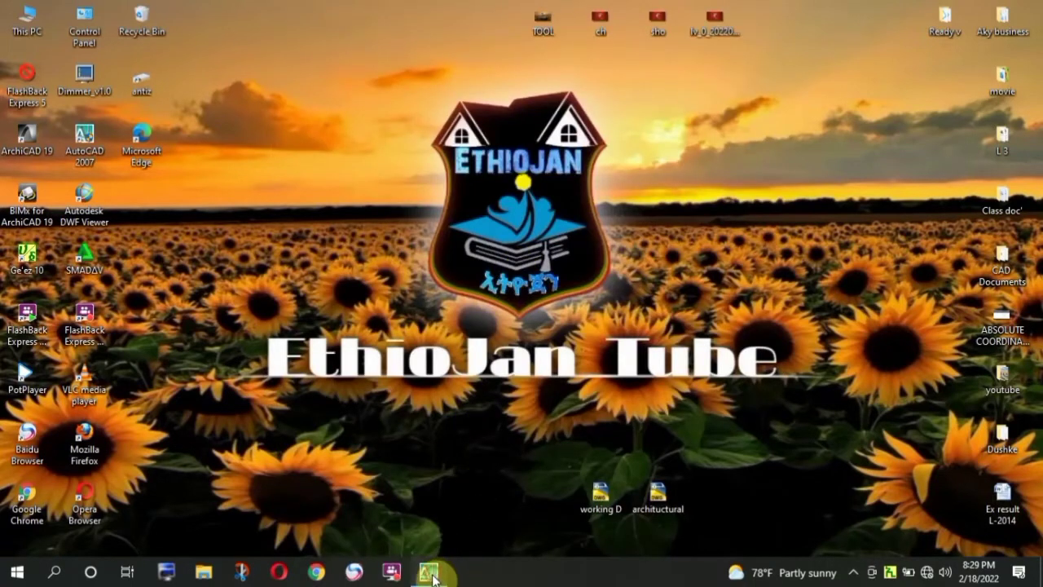
- Bring working D.dwg forward and zoom around its door symbols, axis markers and 200/100/60 windows
click(438, 576)
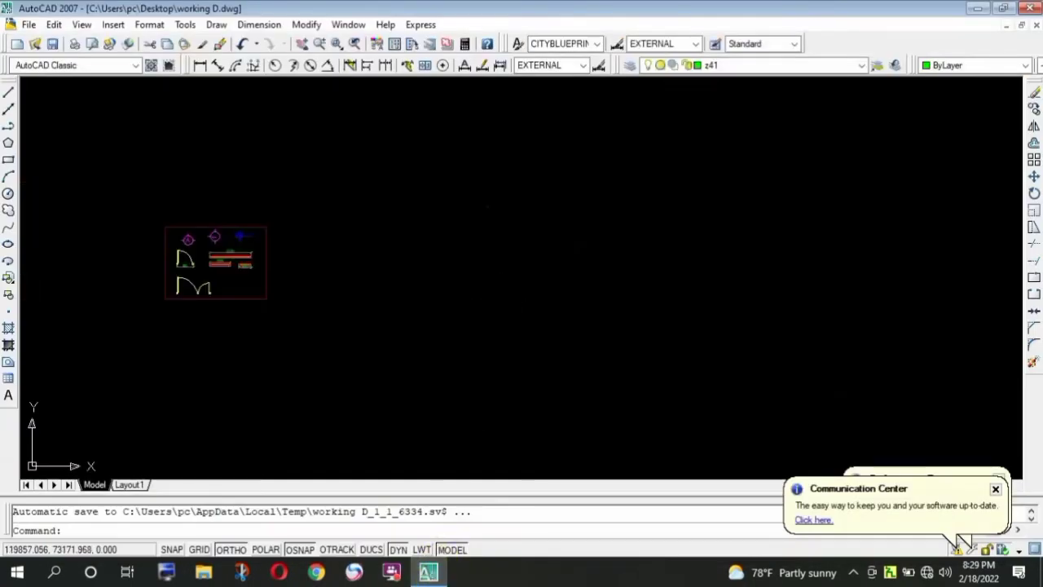
scroll(587, 285, down, 4)
scroll(465, 310, up, 2)
scroll(440, 281, up, 1)
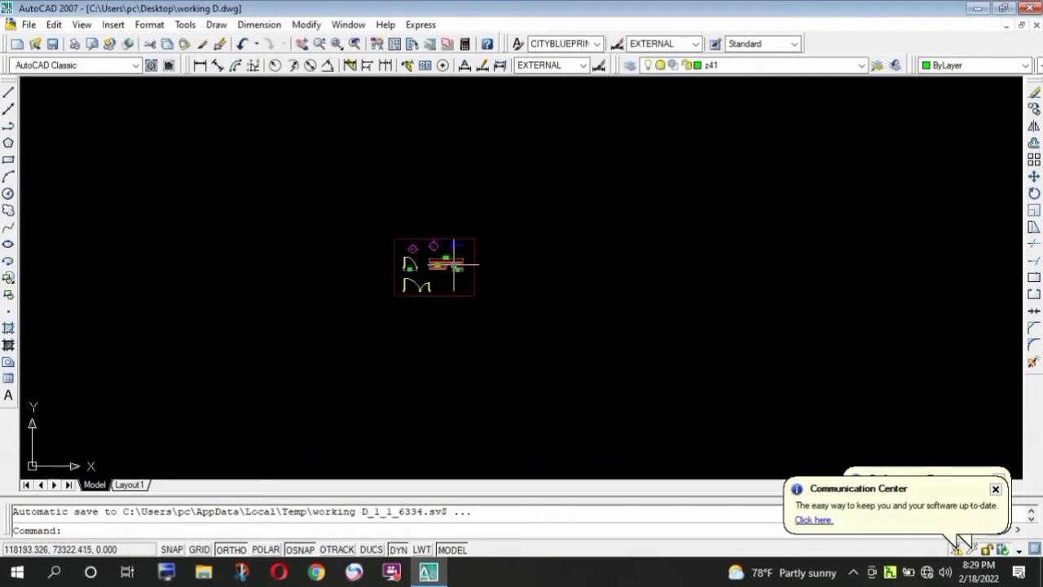
scroll(392, 277, up, 5)
scroll(351, 244, up, 3)
scroll(310, 216, up, 2)
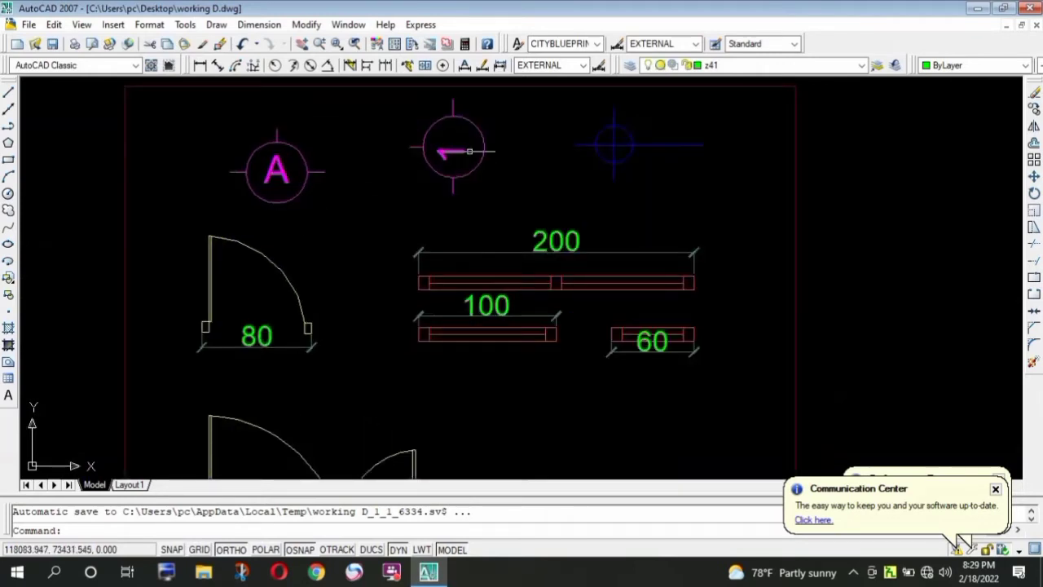
scroll(467, 152, down, 2)
scroll(353, 240, up, 2)
scroll(424, 219, up, 2)
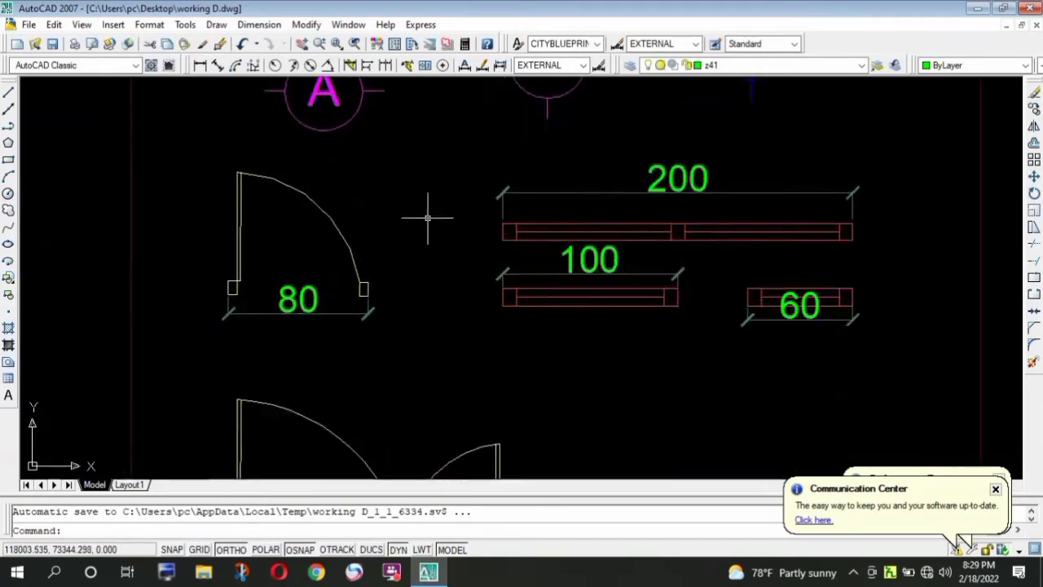
scroll(375, 257, down, 4)
scroll(367, 334, up, 2)
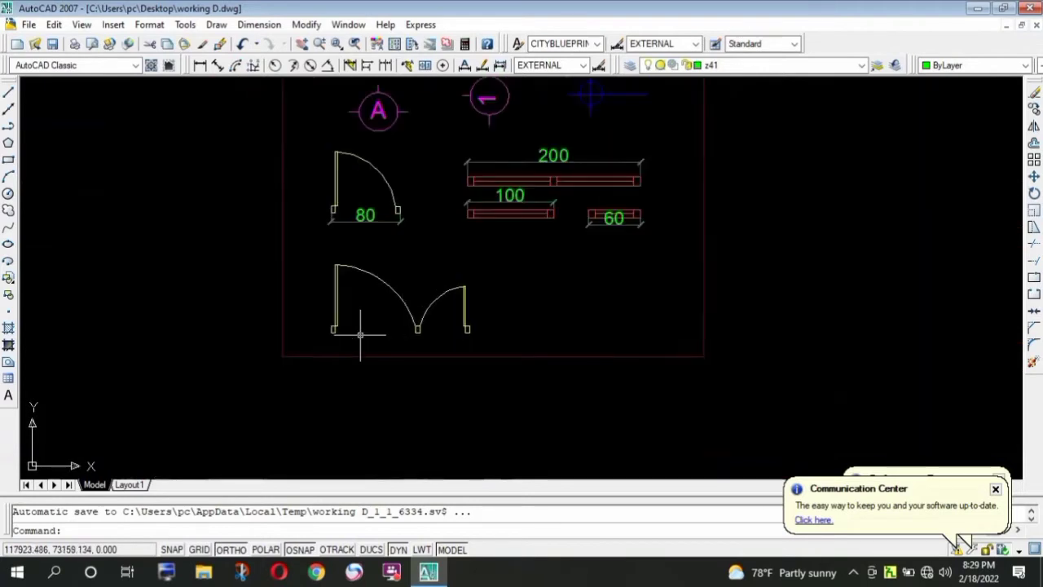
scroll(399, 323, up, 3)
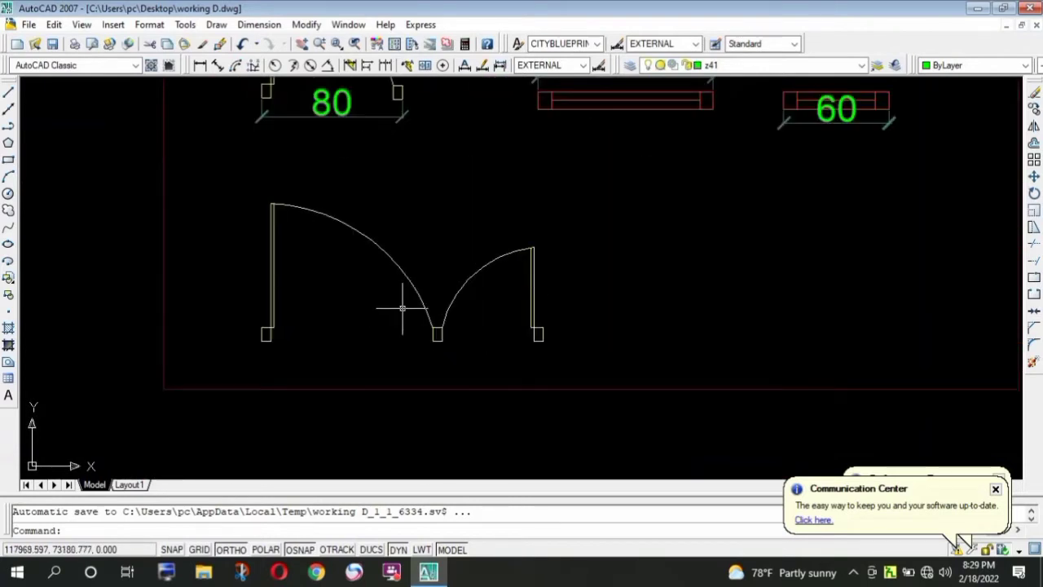
scroll(407, 302, down, 1)
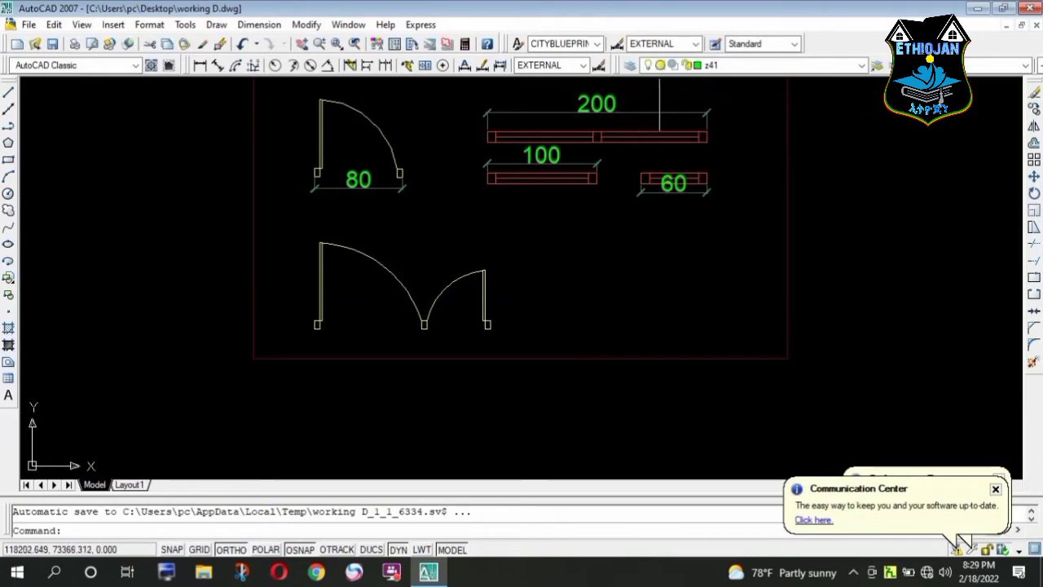
scroll(660, 123, up, 2)
scroll(671, 112, up, 2)
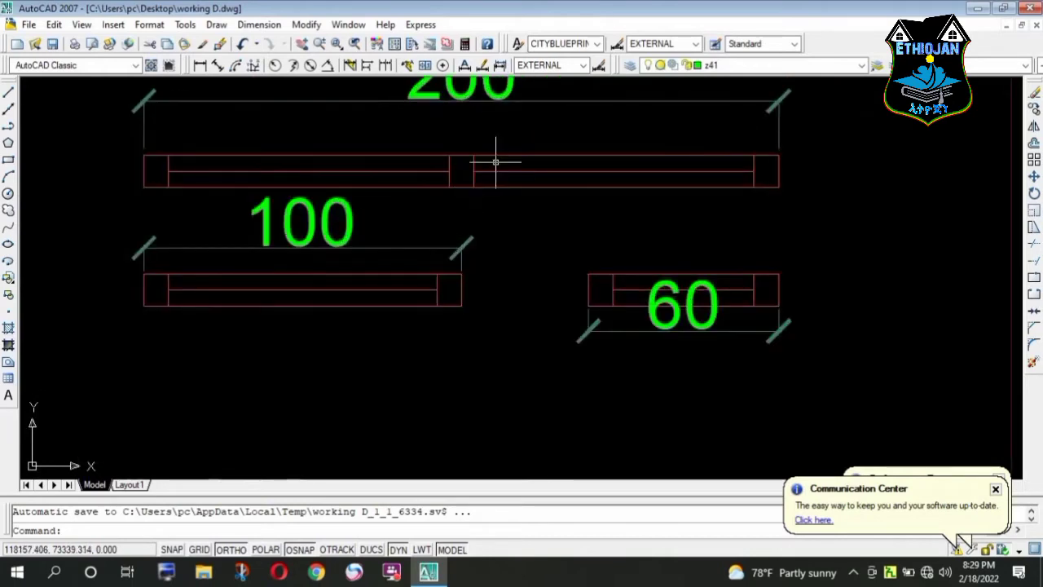
scroll(495, 162, down, 2)
scroll(499, 158, down, 1)
scroll(514, 261, up, 1)
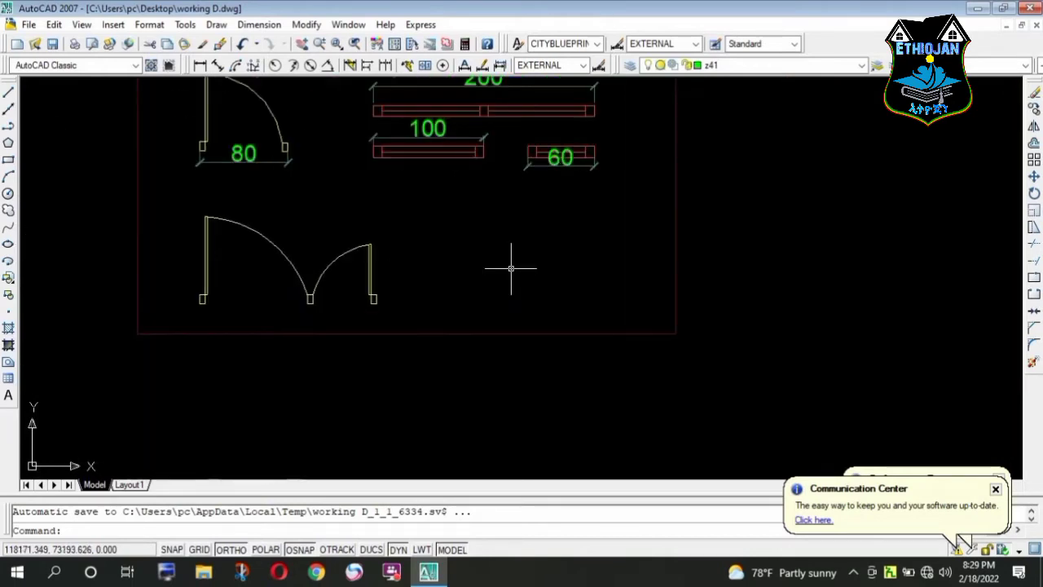
scroll(365, 293, down, 2)
scroll(329, 281, down, 1)
scroll(448, 275, up, 1)
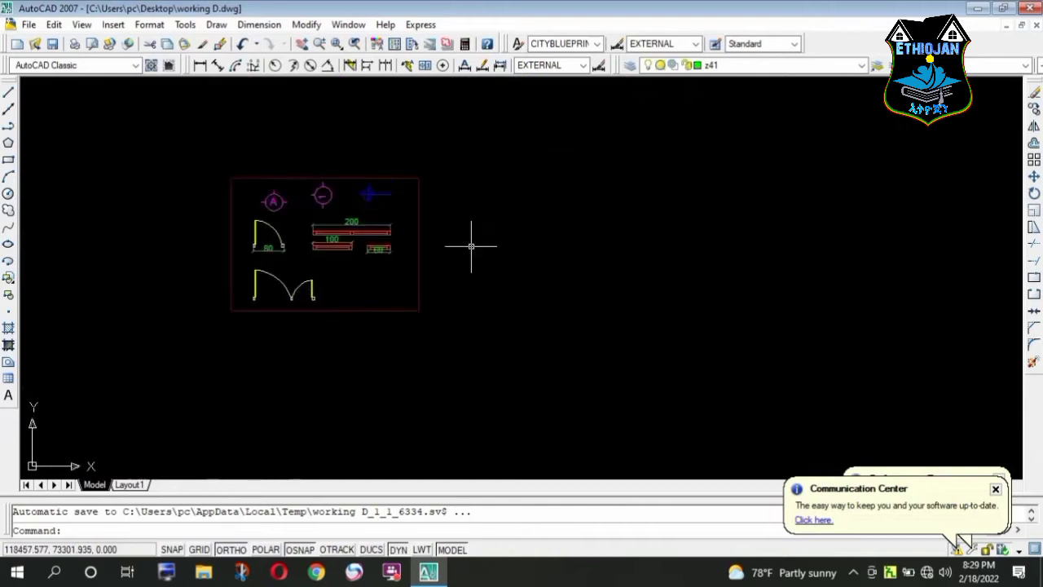
scroll(741, 183, up, 1)
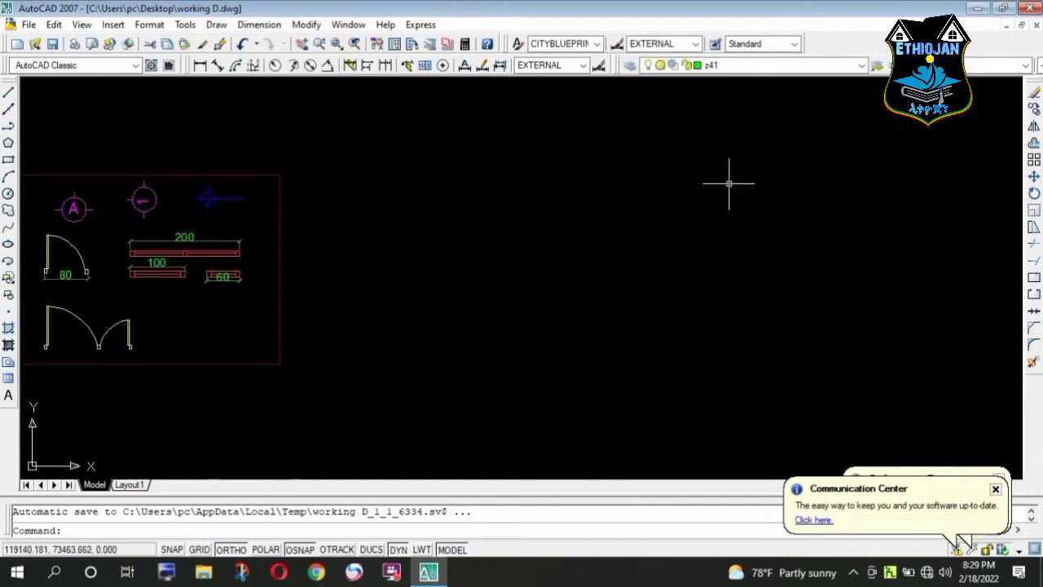
scroll(728, 184, up, 1)
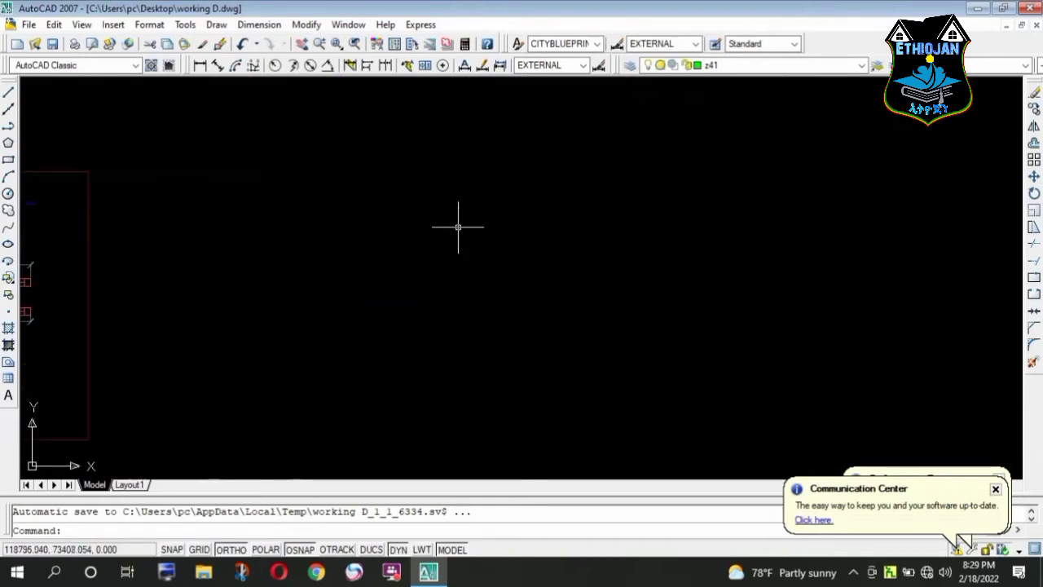
scroll(298, 226, down, 3)
scroll(448, 250, down, 2)
scroll(754, 240, up, 1)
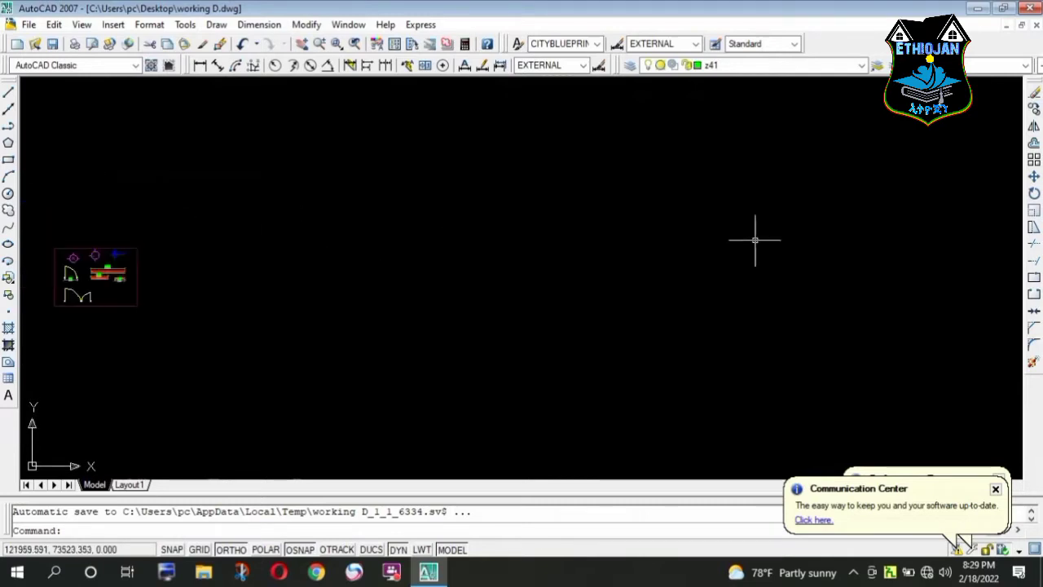
scroll(435, 190, down, 1)
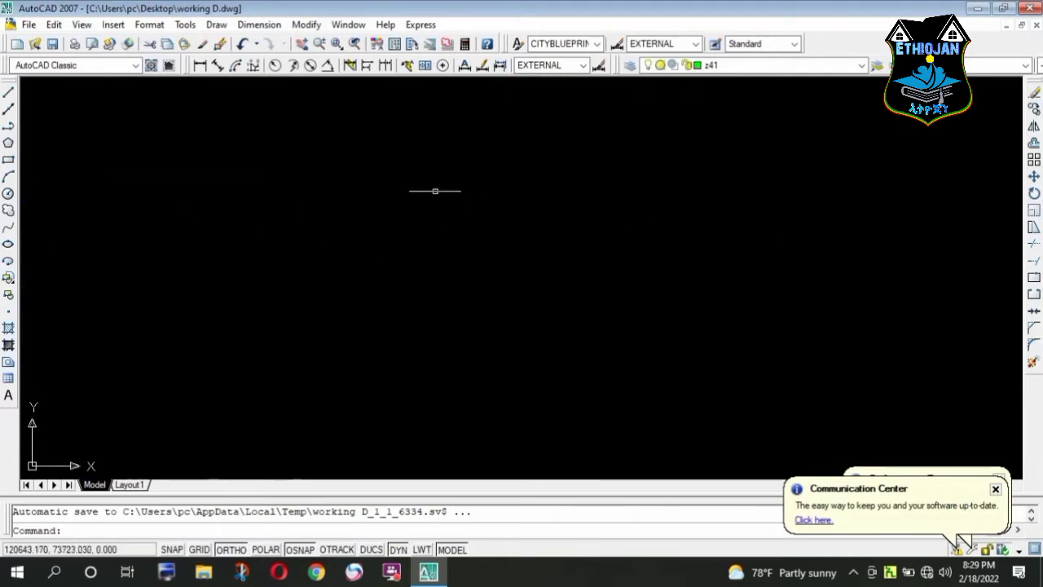
- Place one vertical and one horizontal construction line through a single base point
click(6, 110)
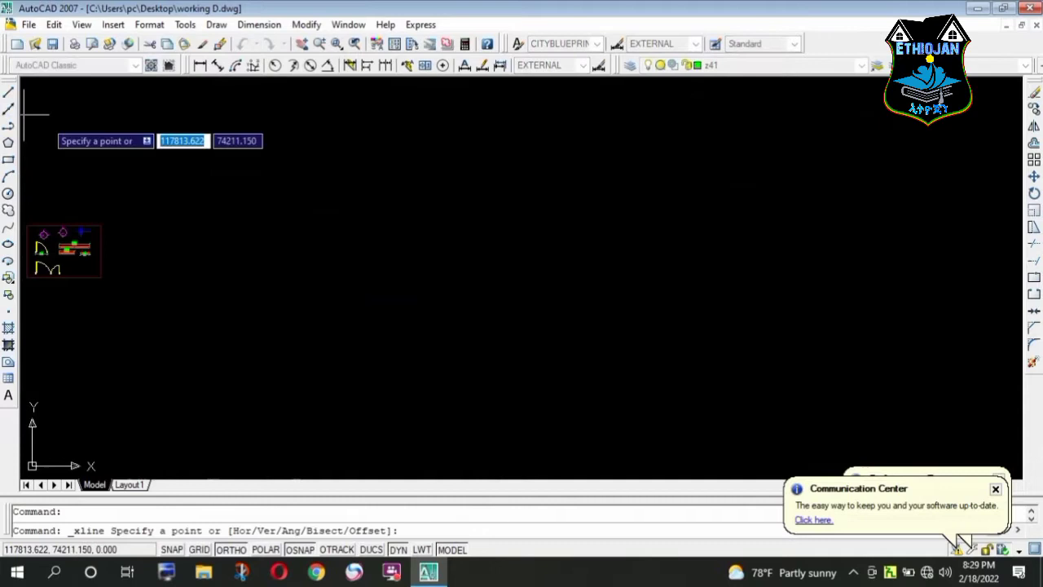
click(386, 274)
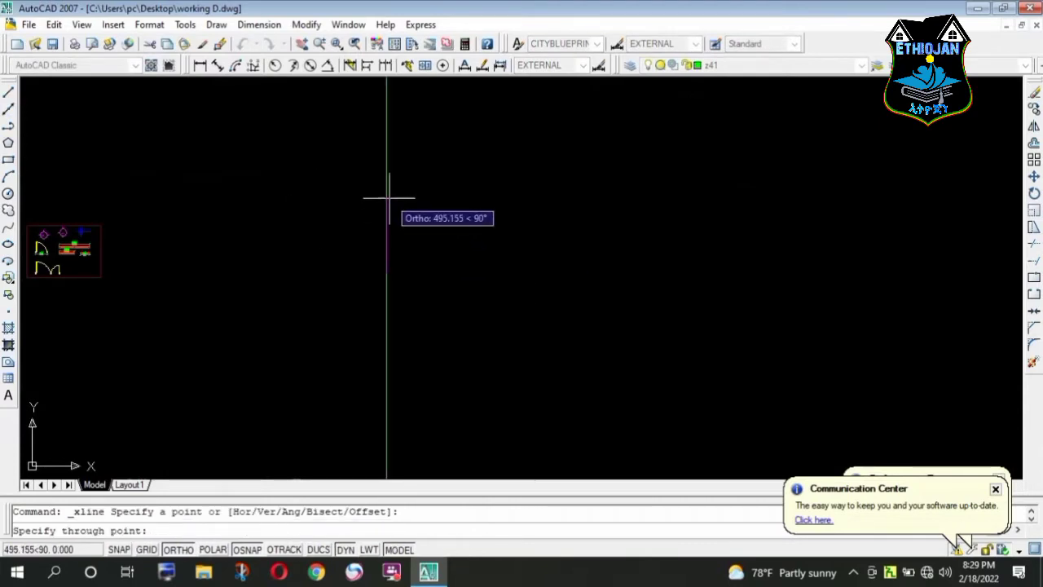
click(385, 204)
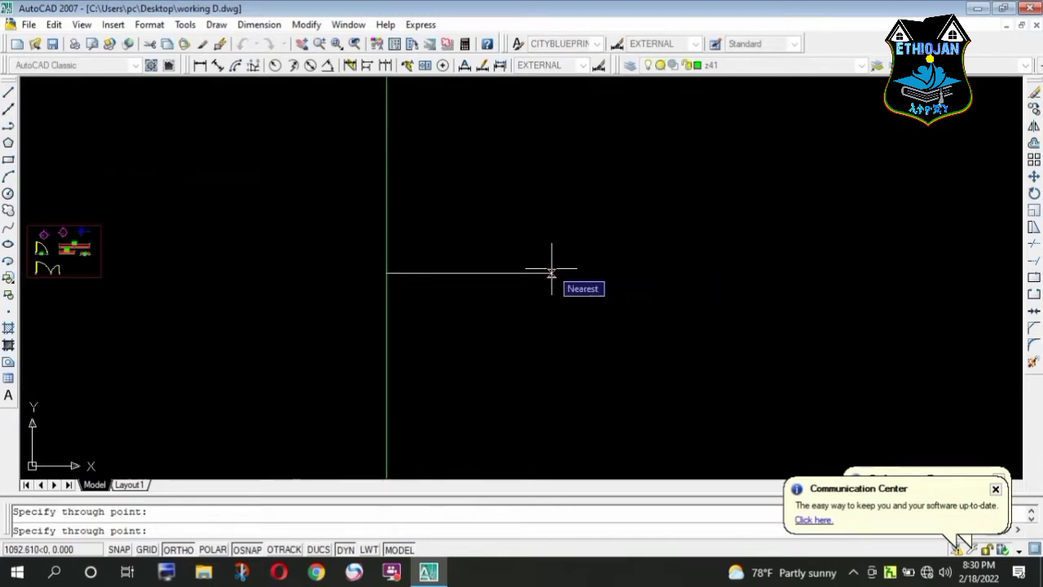
click(551, 269)
key(Return)
scroll(440, 293, down, 5)
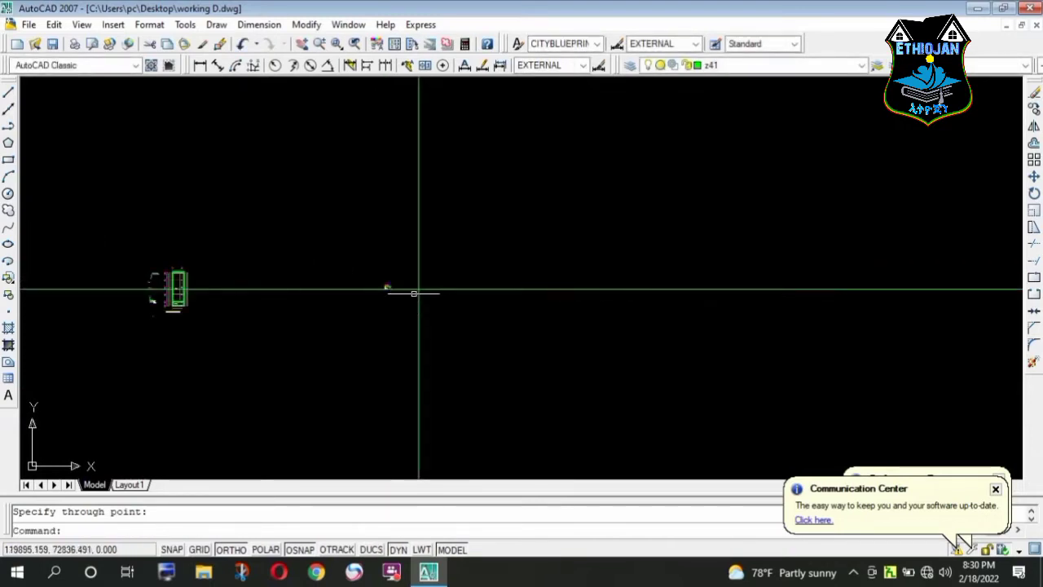
scroll(413, 293, down, 1)
scroll(413, 291, down, 3)
scroll(429, 296, up, 2)
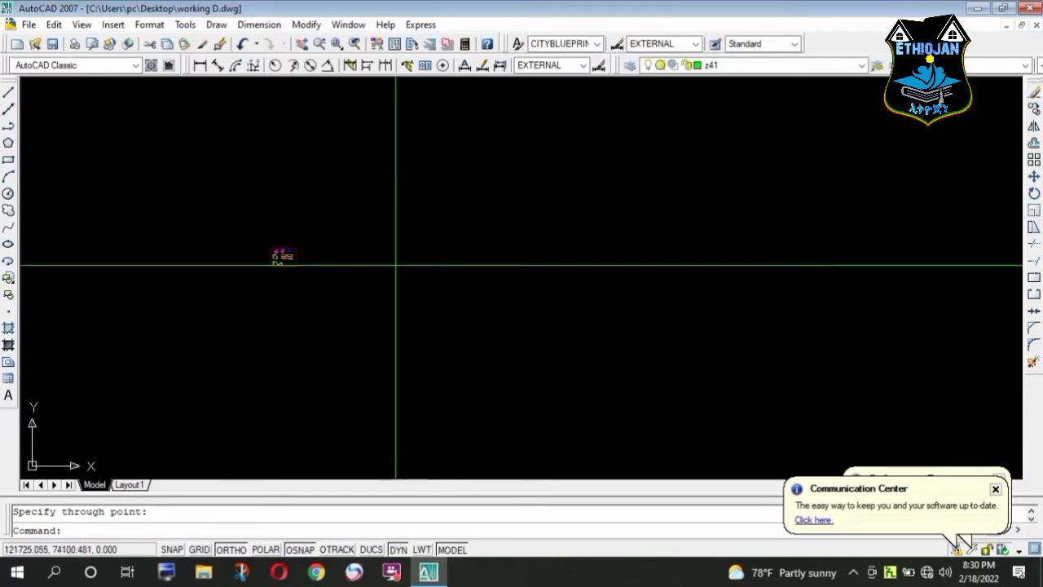
scroll(489, 233, up, 1)
scroll(476, 252, up, 1)
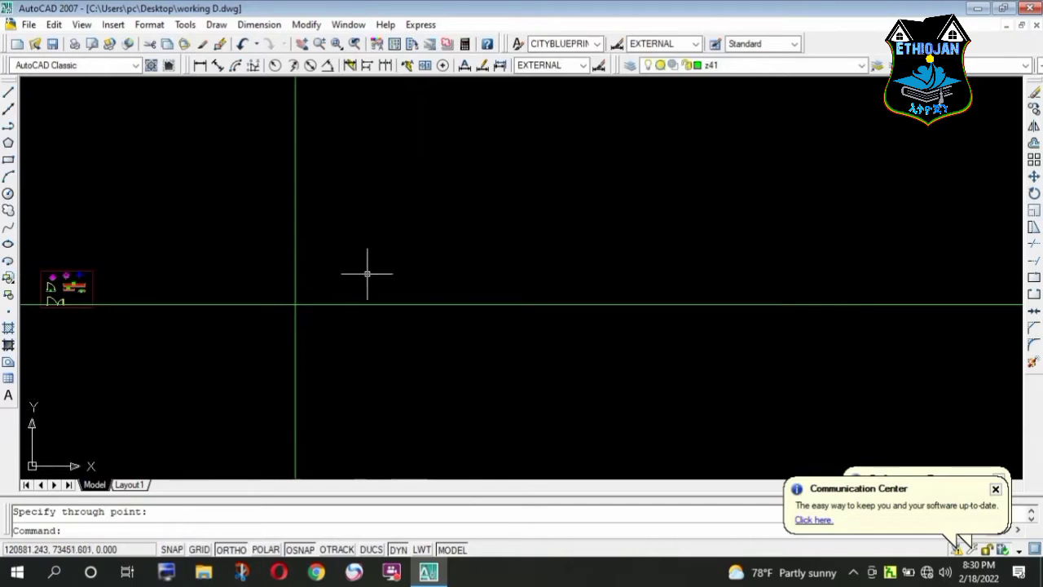
- Offset the vertical axis line 500 units to the right
text(o)
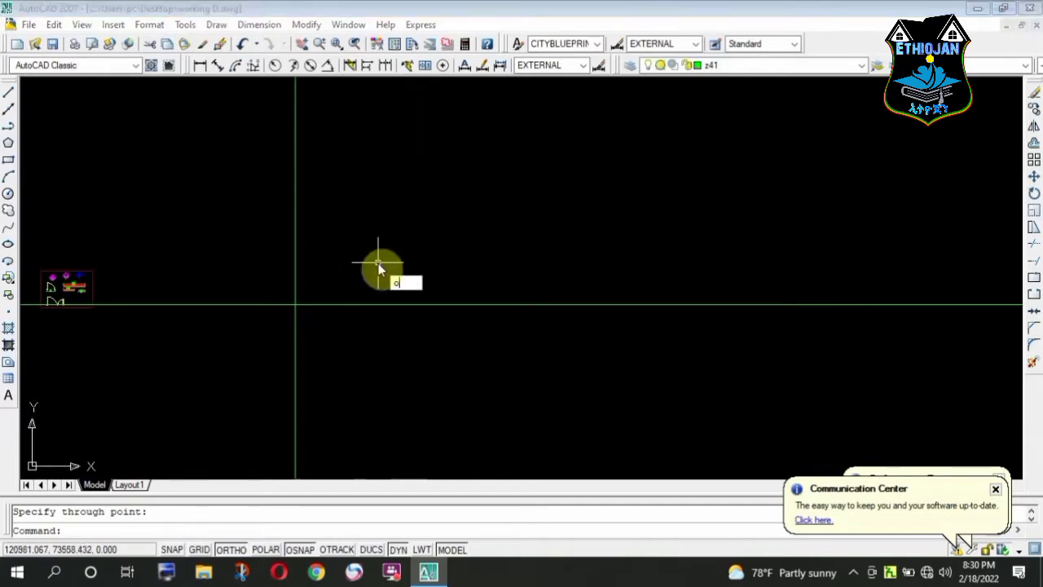
key(Return)
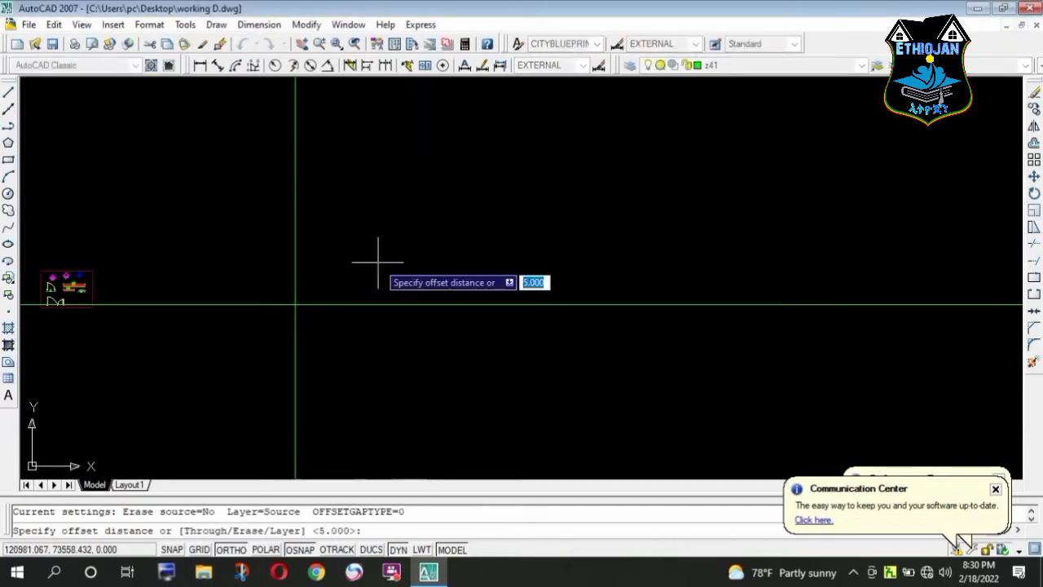
text(500)
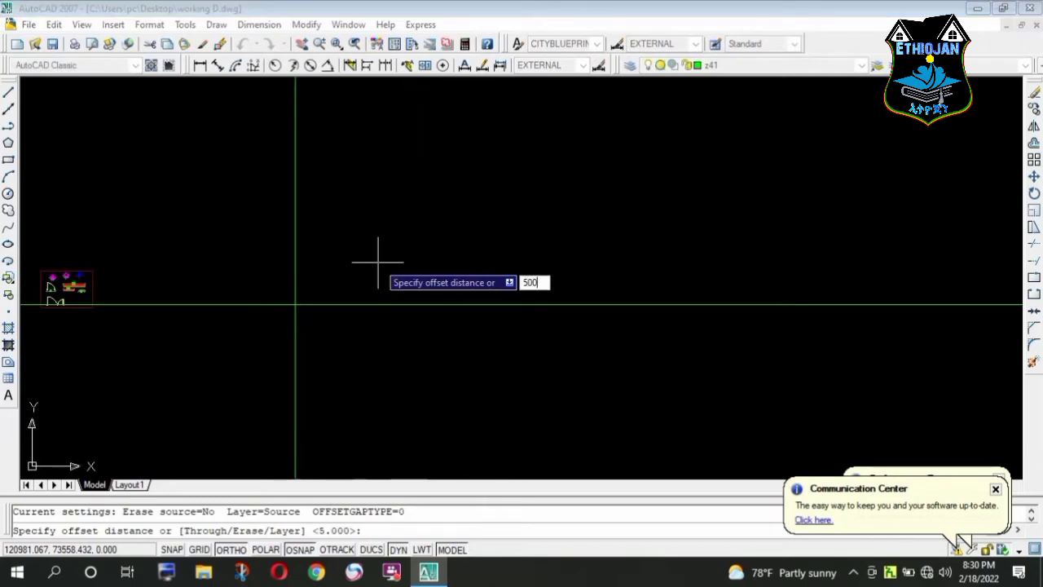
key(Return)
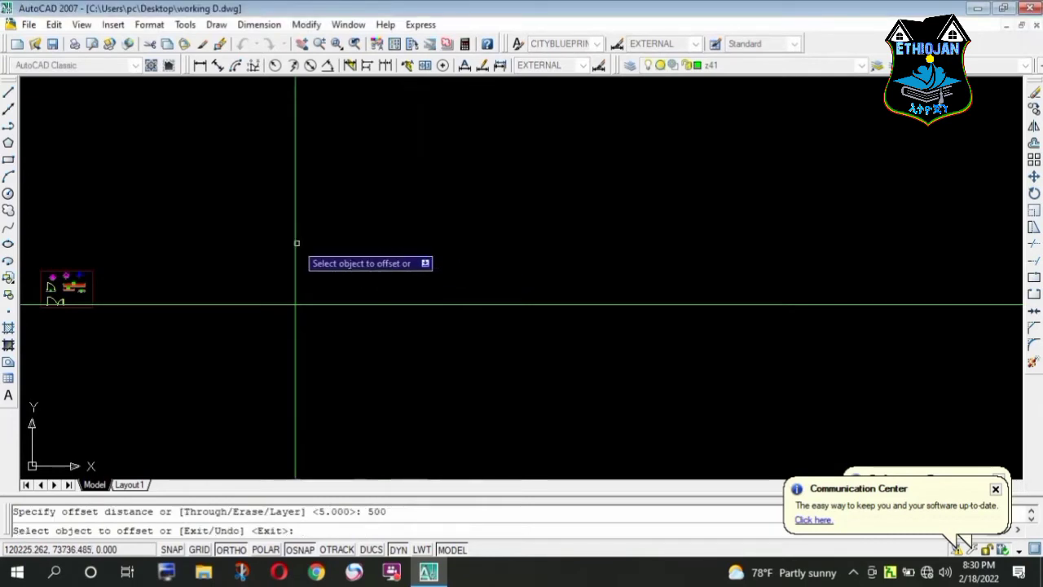
click(295, 242)
click(495, 240)
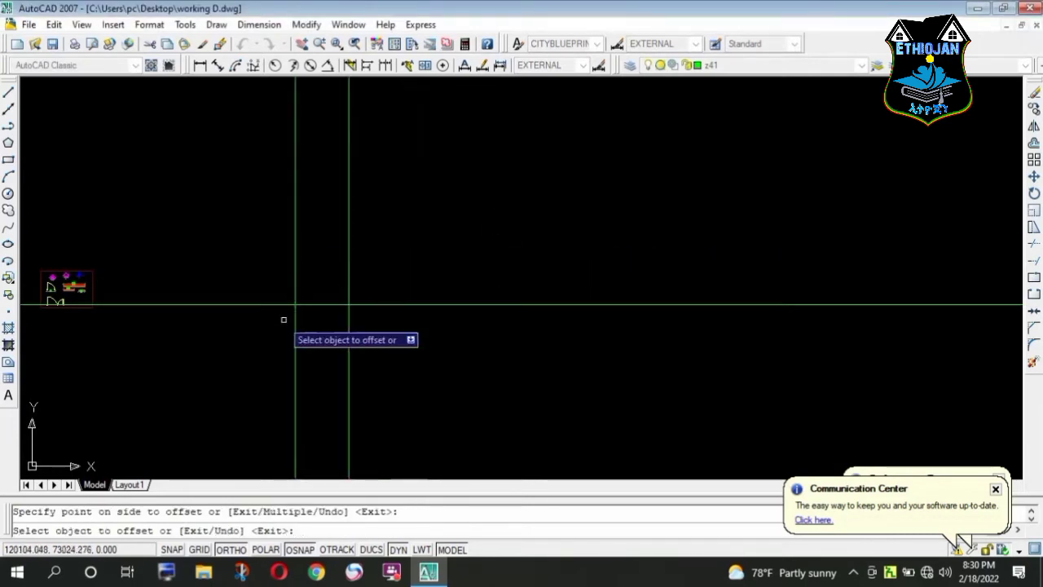
scroll(287, 316, up, 3)
scroll(356, 250, up, 2)
scroll(402, 275, down, 4)
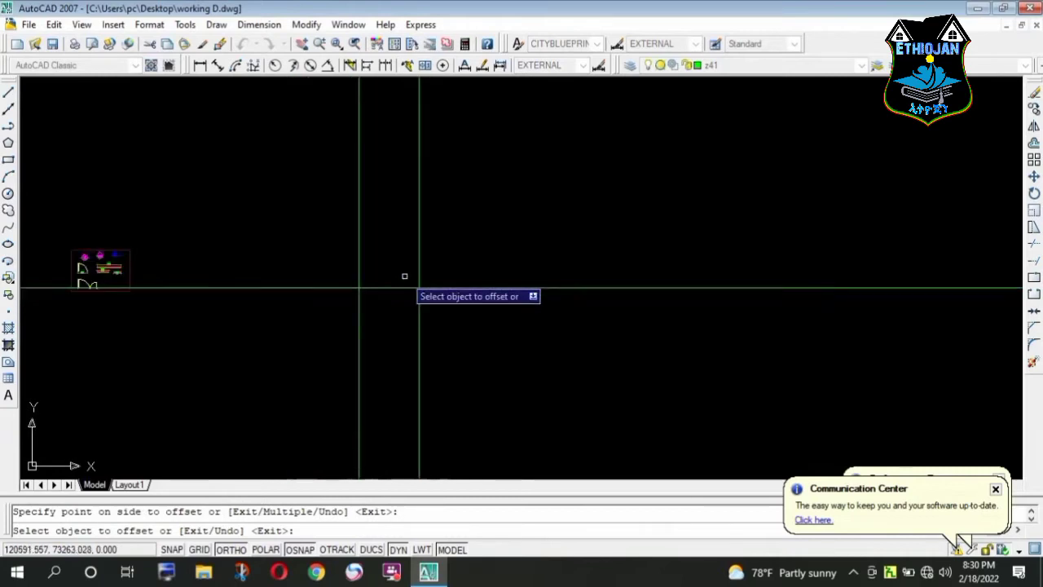
scroll(397, 276, up, 3)
scroll(397, 276, up, 2)
scroll(397, 273, up, 3)
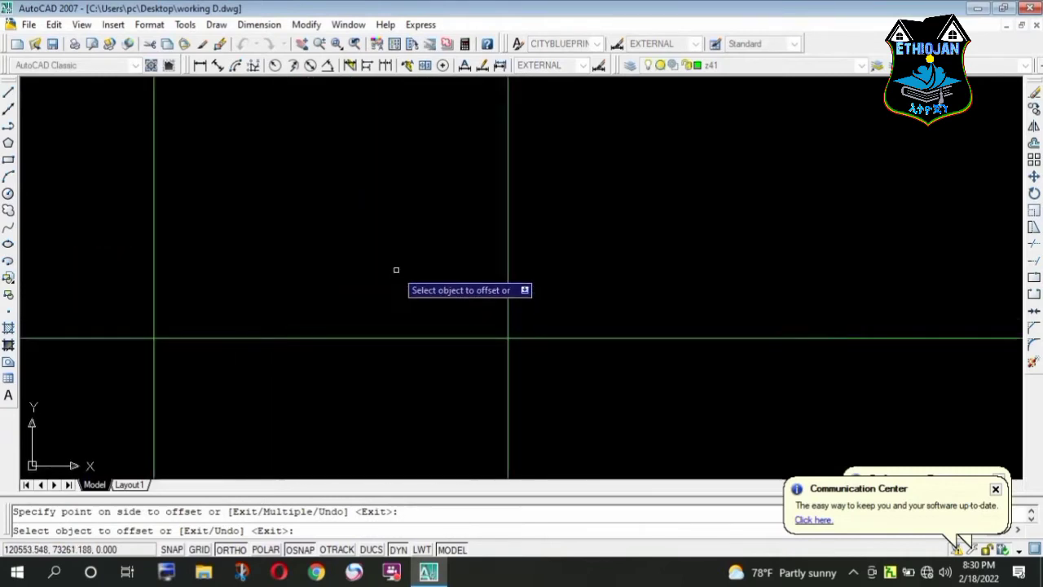
key(Return)
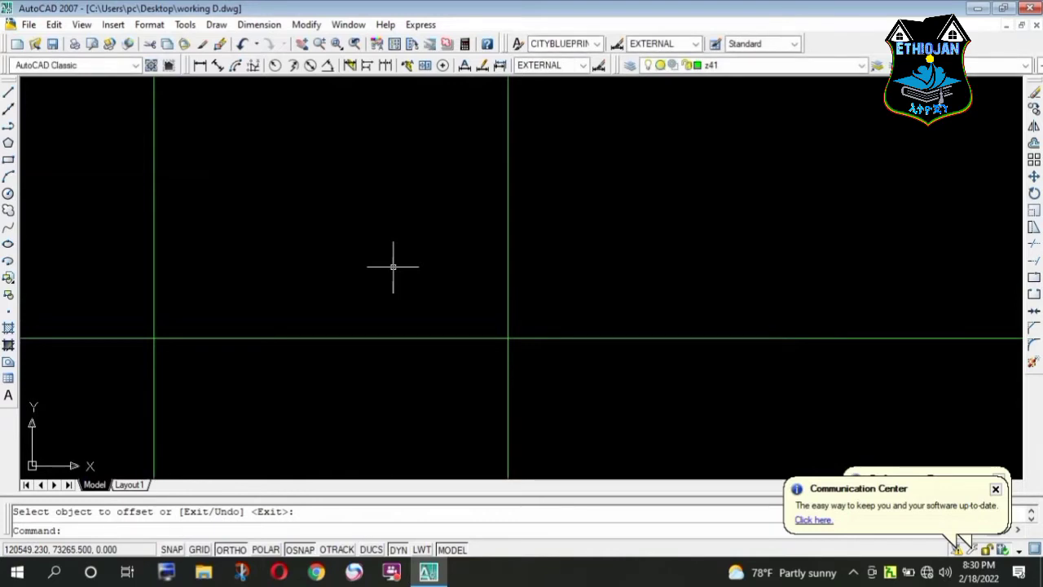
- Offset the new vertical axis a further 350 units to the right
text(o)
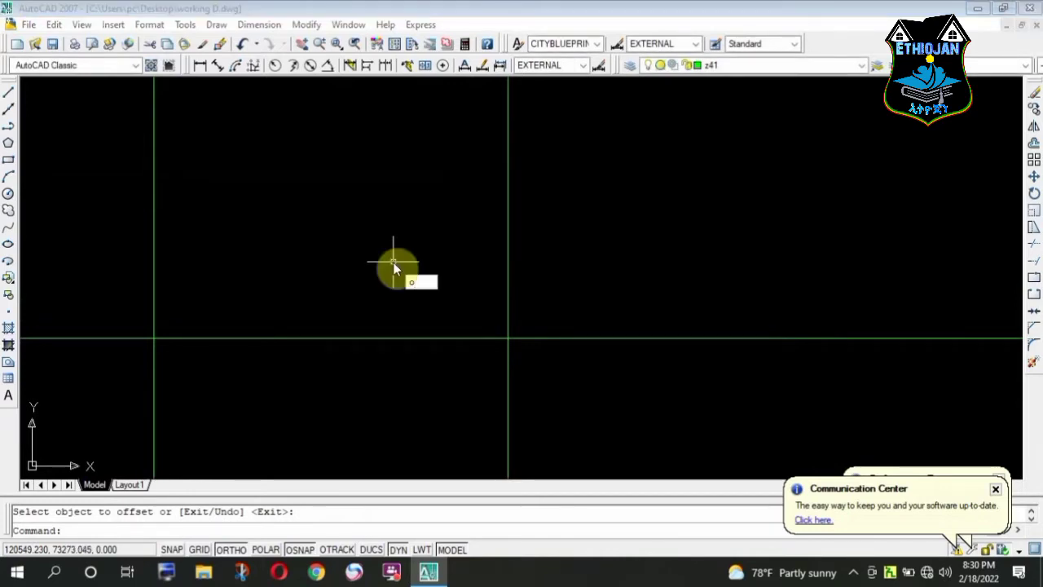
key(Return)
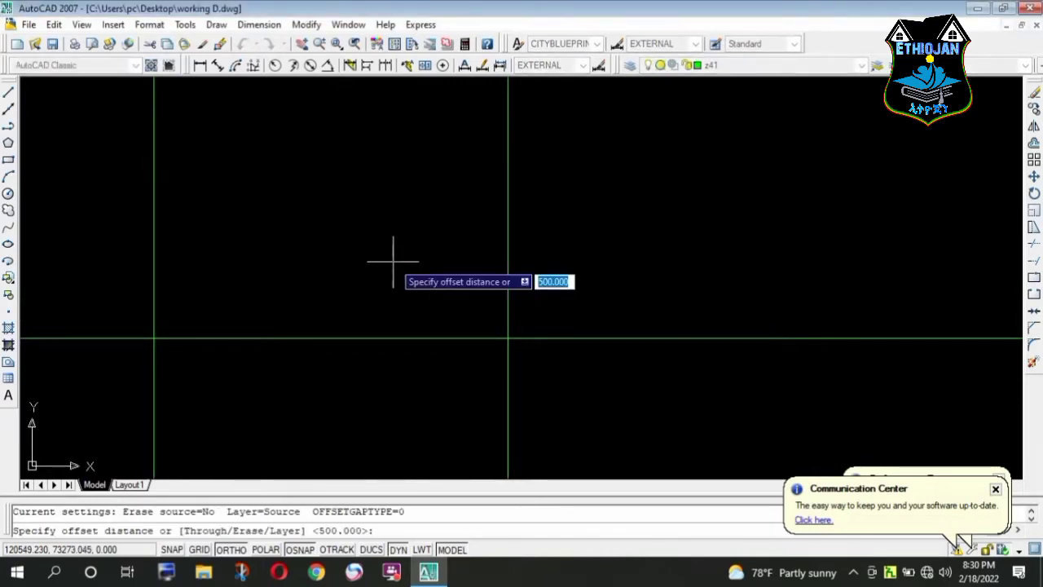
text(350)
key(Return)
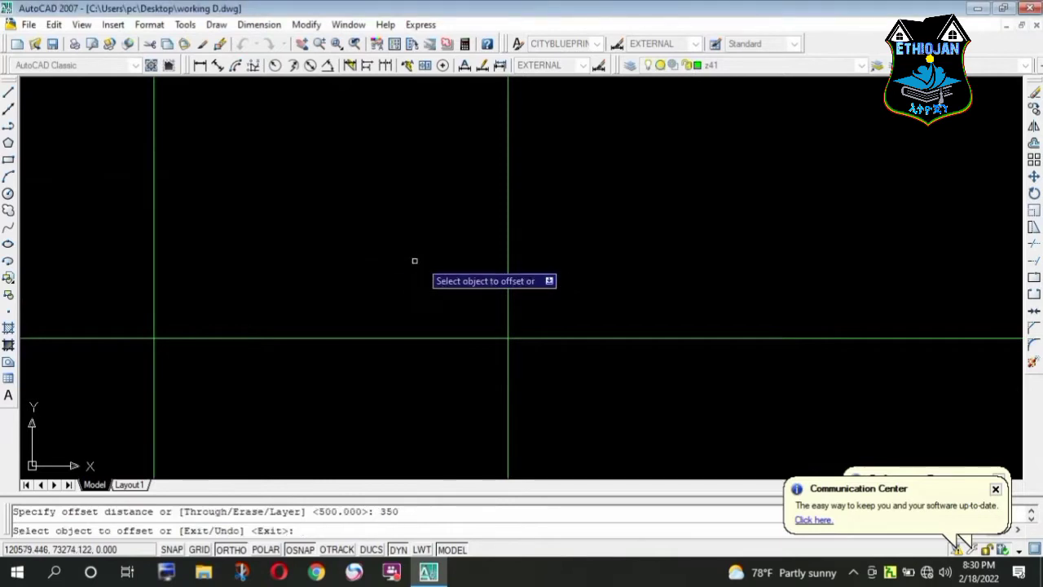
click(508, 285)
click(676, 258)
scroll(521, 187, down, 2)
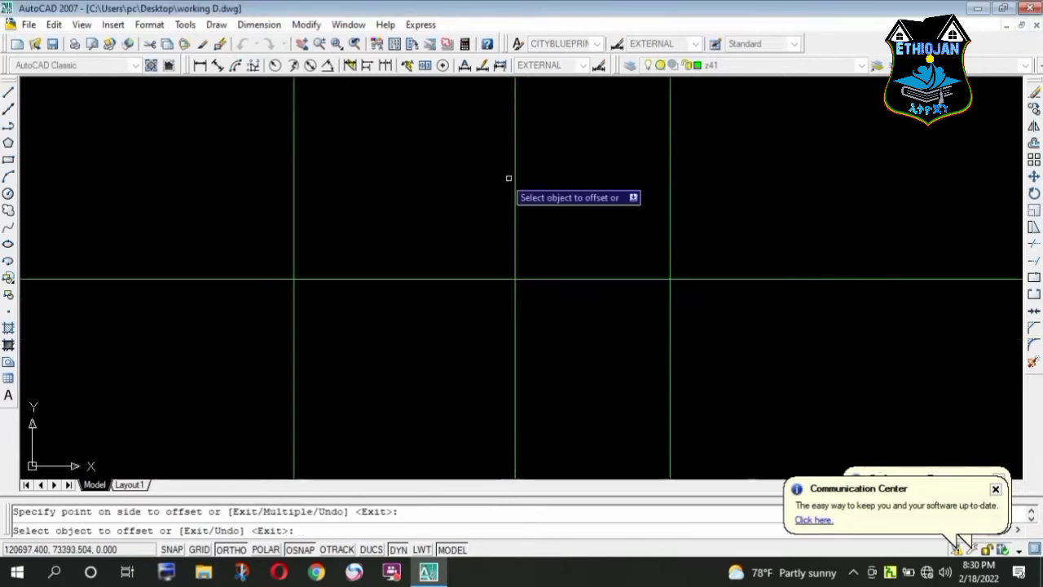
scroll(506, 173, down, 2)
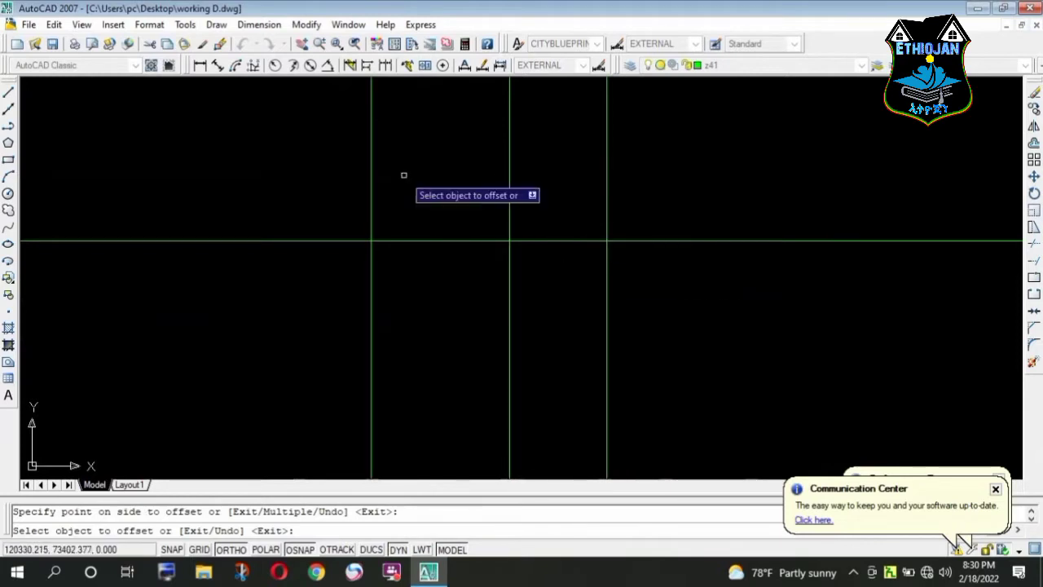
key(Return)
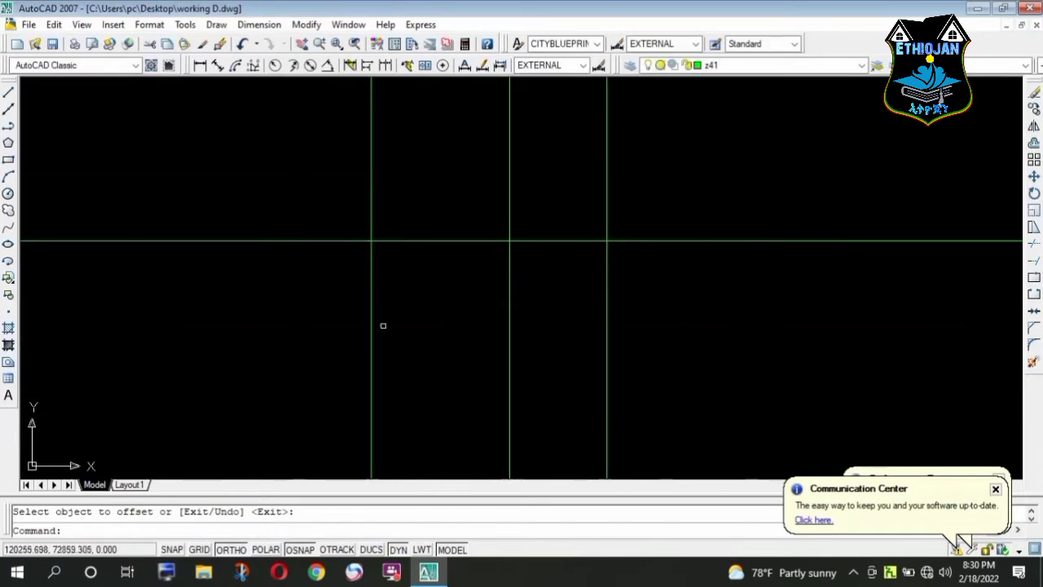
- Offset the horizontal axis line 350 units downward
text(o)
click(347, 259)
key(Return)
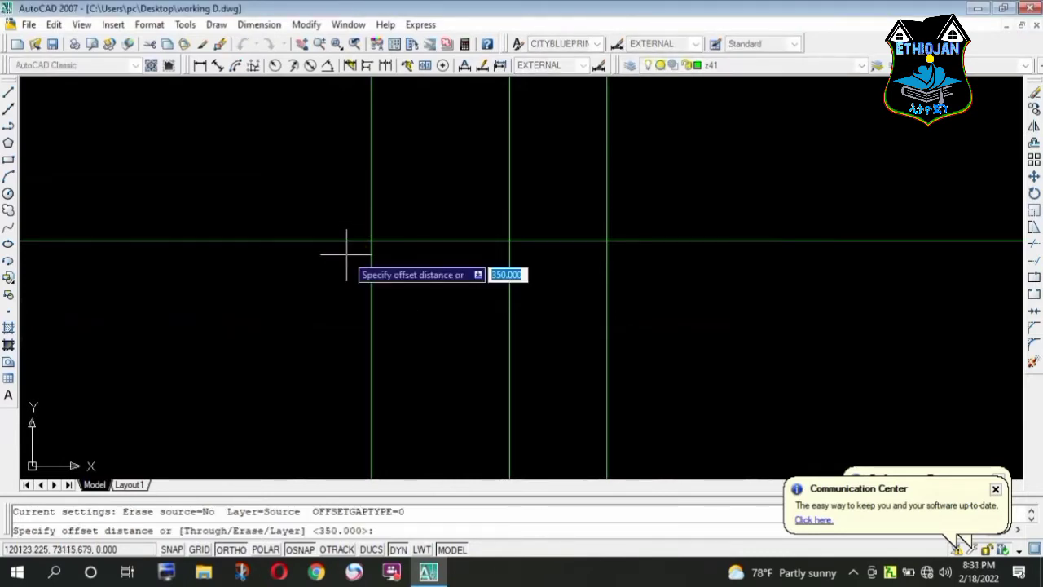
text(3)
key(Return)
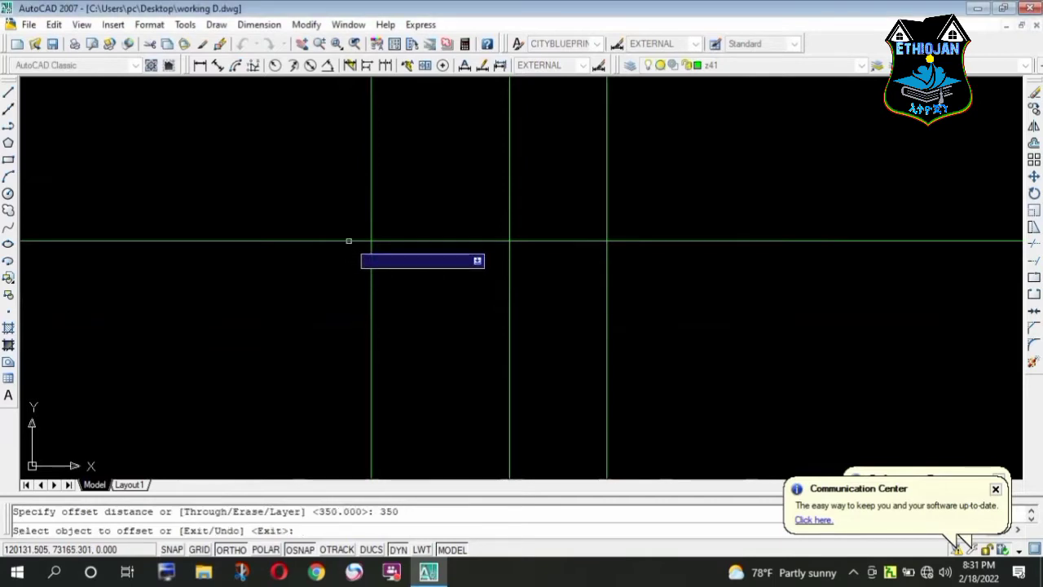
click(349, 241)
click(361, 327)
scroll(375, 221, down, 1)
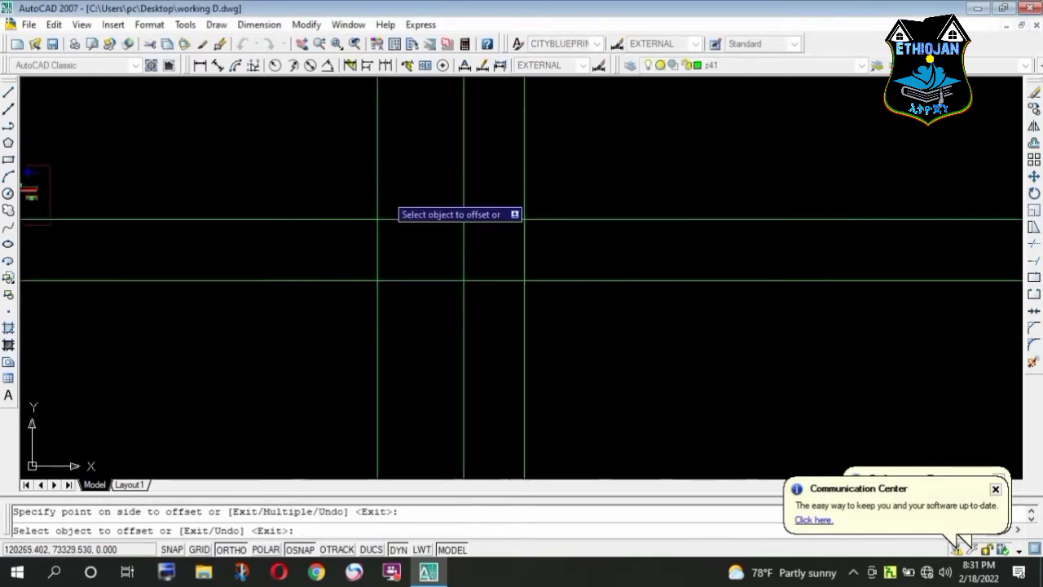
scroll(382, 227, down, 1)
scroll(380, 257, down, 1)
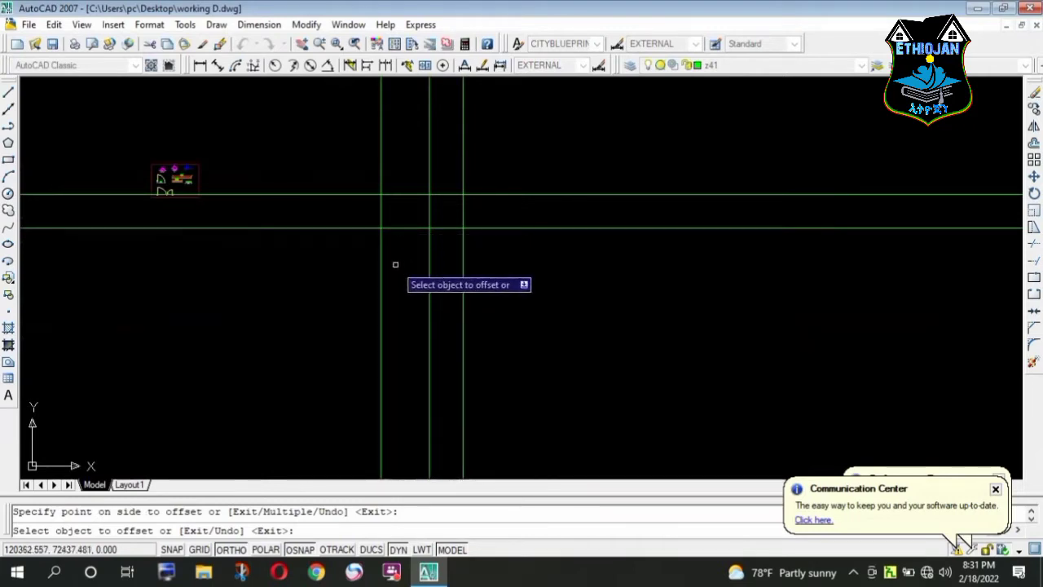
key(Return)
- Offset a horizontal axis line 450 units below it to complete the grid
text(p)
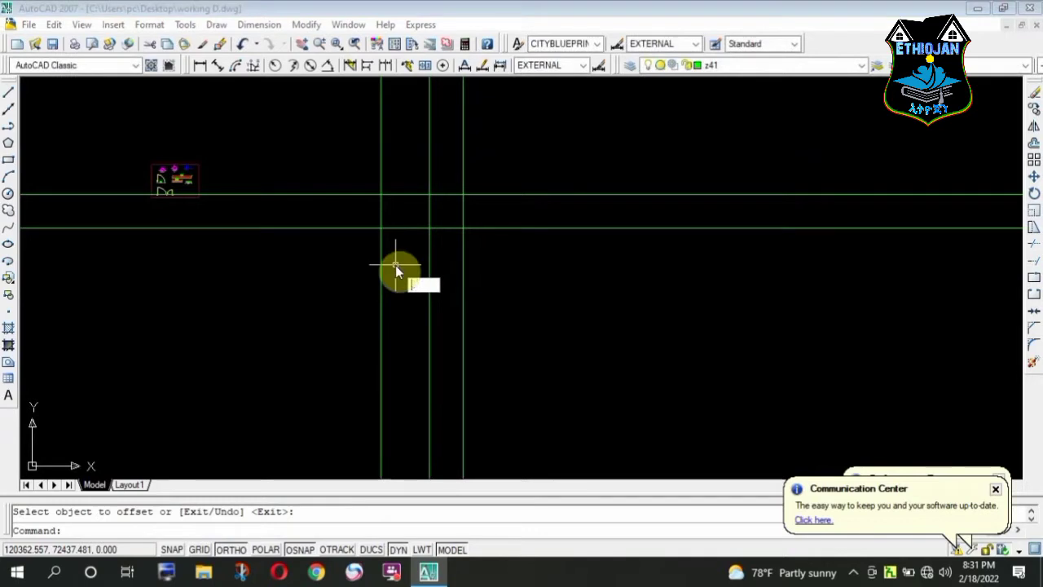
key(Return)
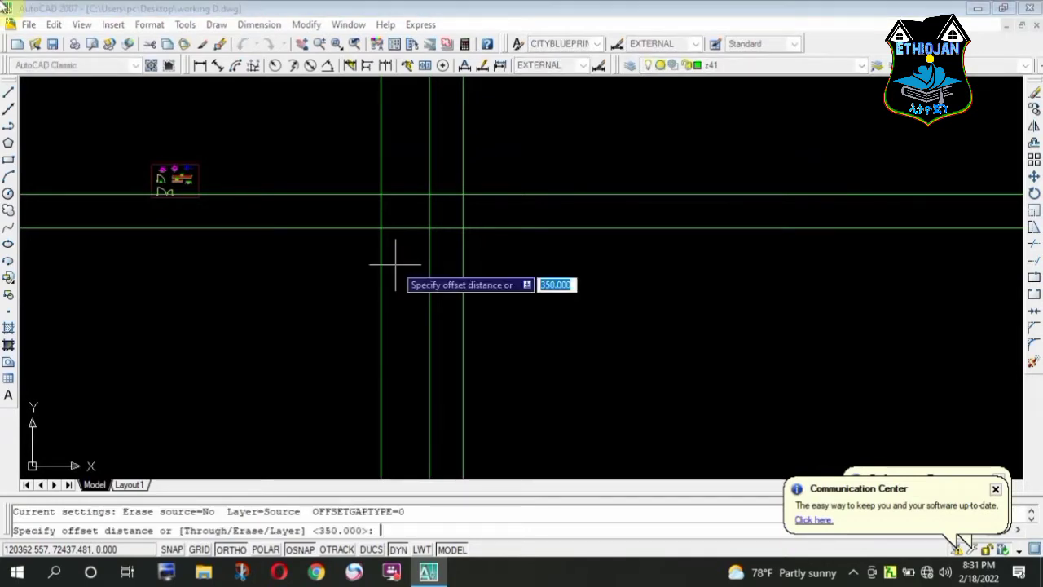
text(450)
key(Return)
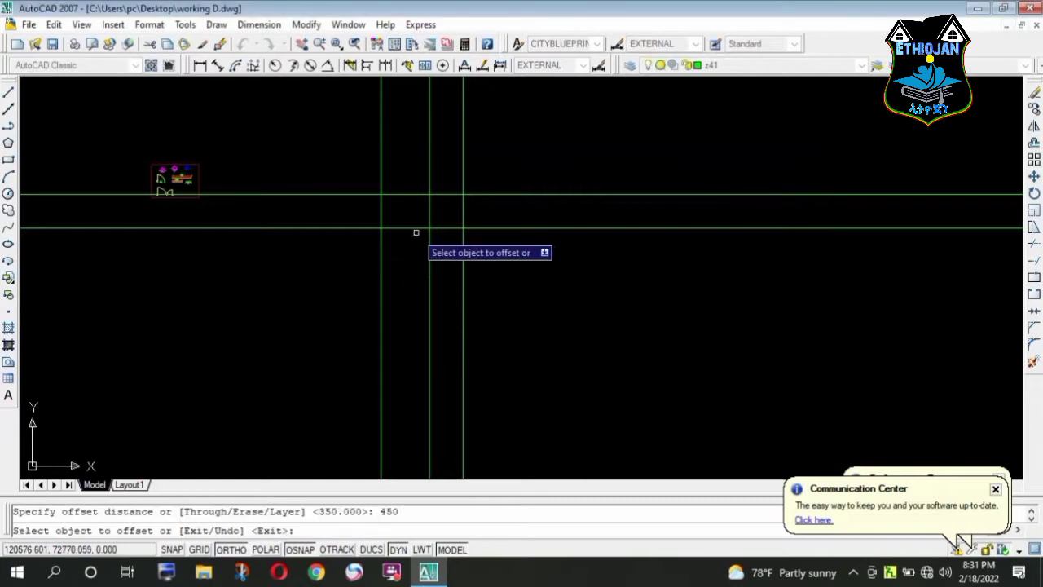
click(411, 228)
click(417, 271)
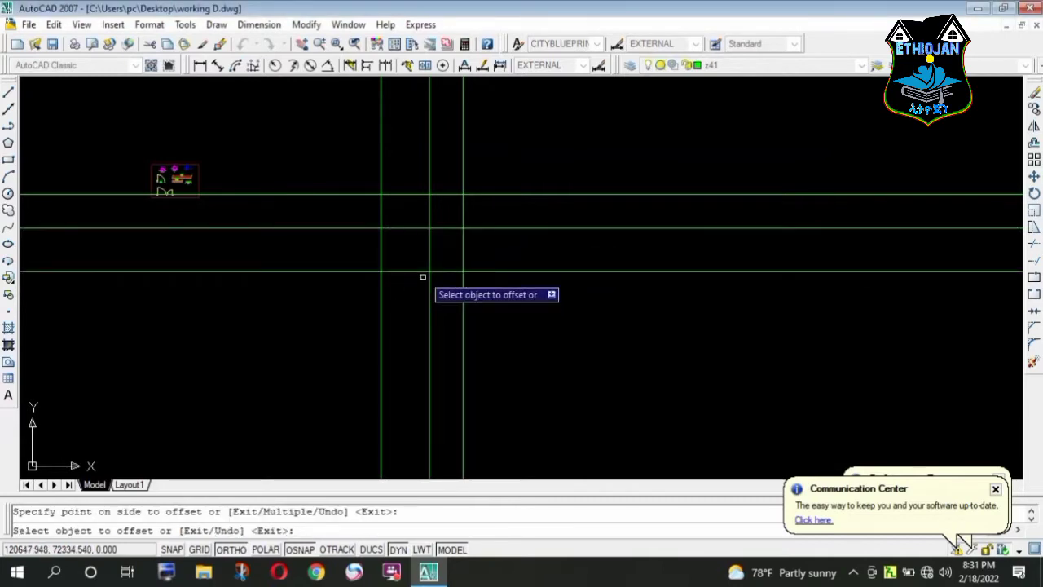
scroll(441, 258, up, 3)
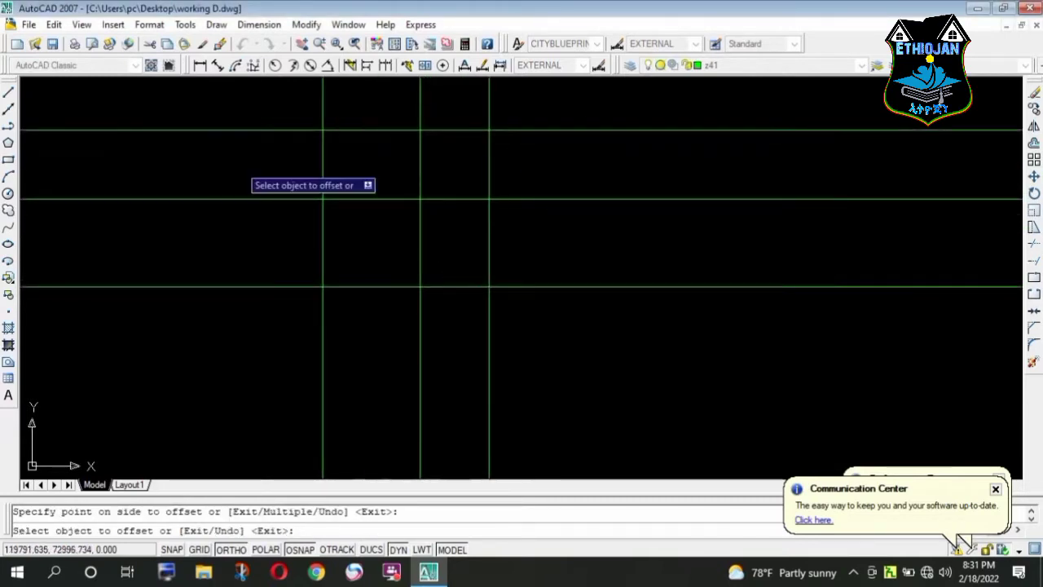
scroll(412, 236, down, 2)
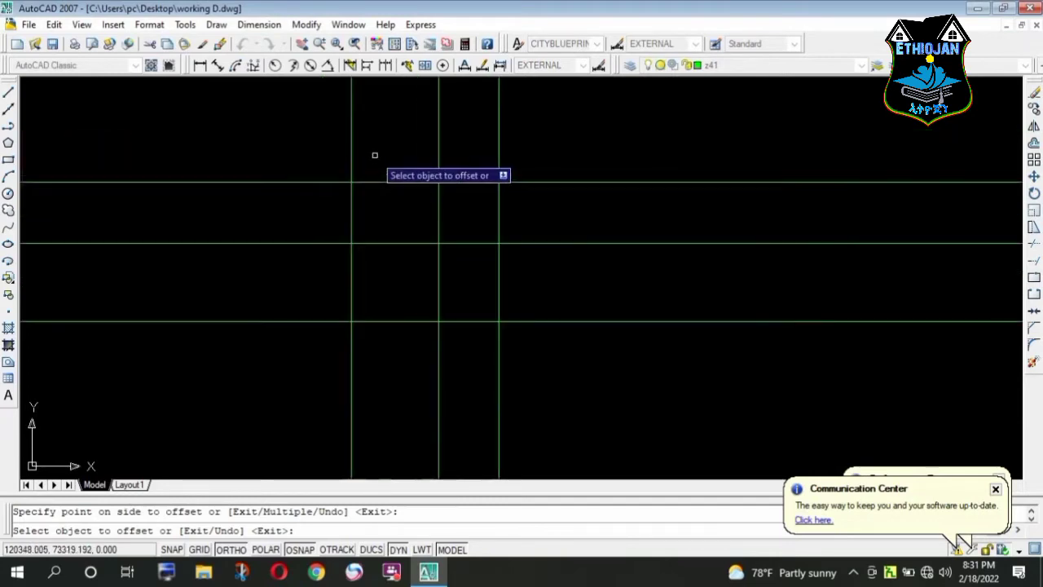
scroll(374, 155, up, 2)
scroll(379, 246, down, 2)
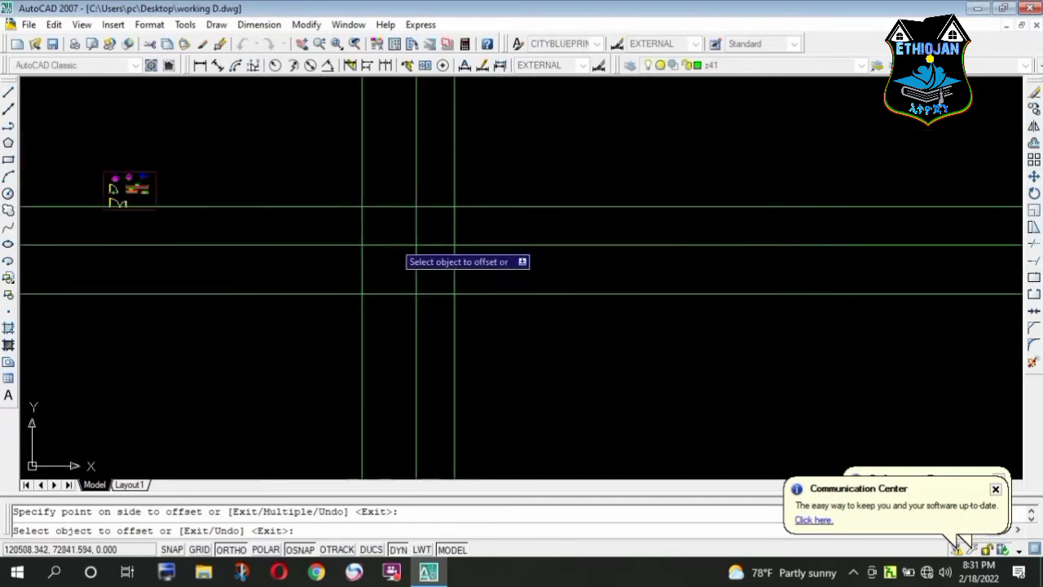
key(Escape)
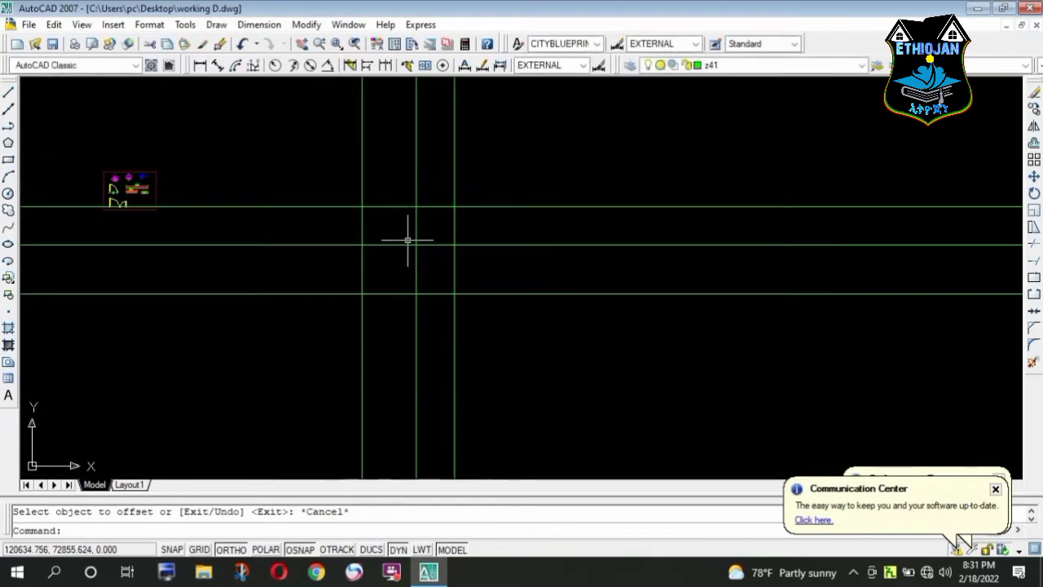
scroll(388, 202, up, 3)
scroll(385, 196, up, 2)
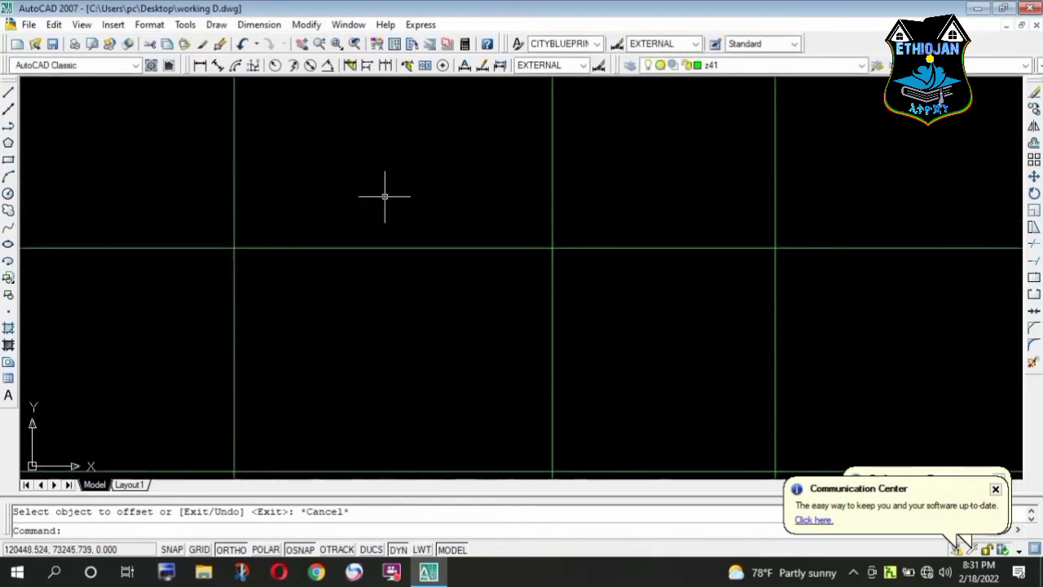
scroll(393, 348, up, 1)
scroll(380, 405, up, 1)
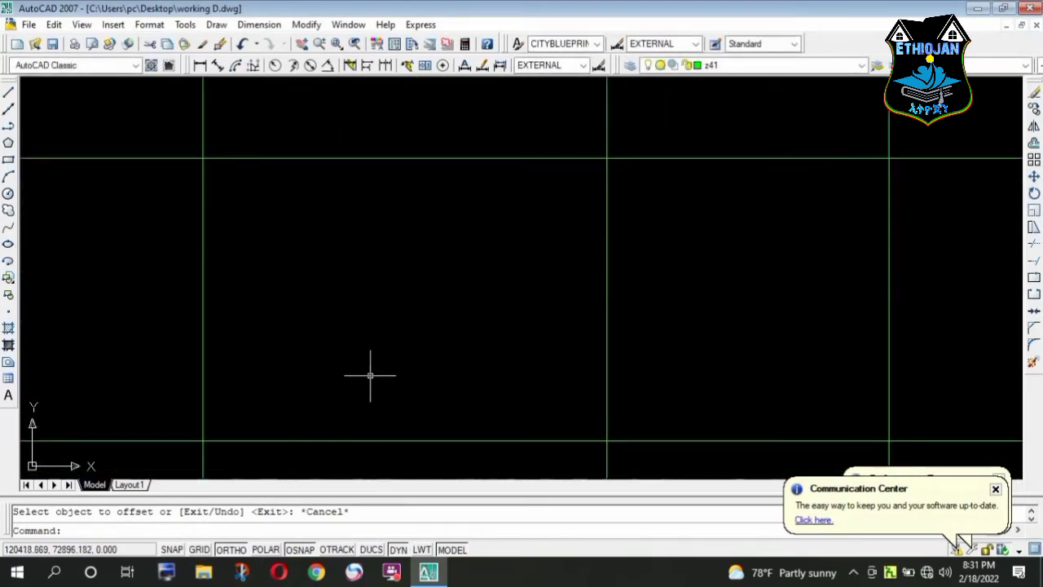
- Draw a 20 × 20 column square with RECTANG and window-select it
click(8, 159)
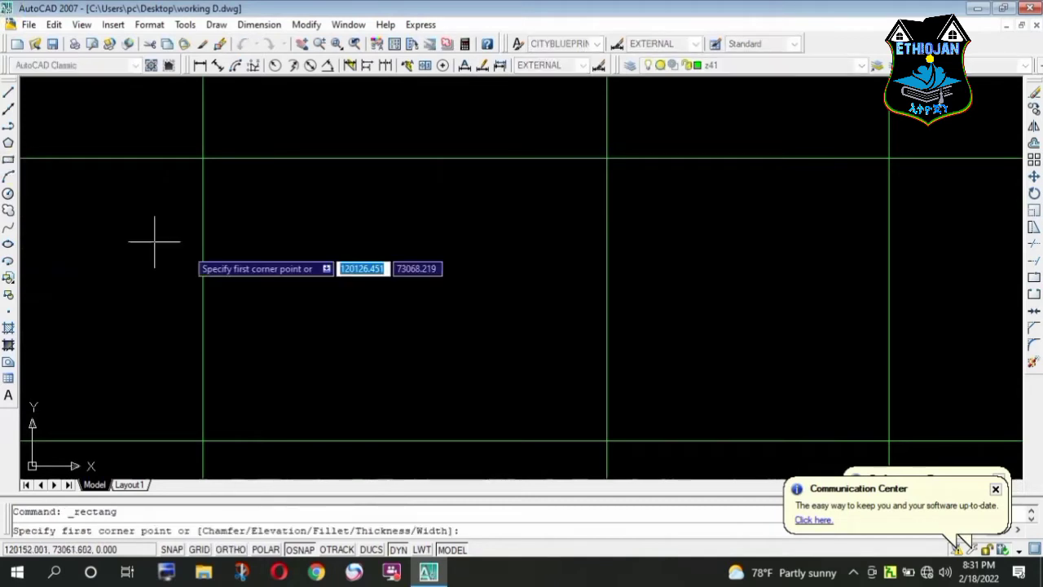
click(381, 258)
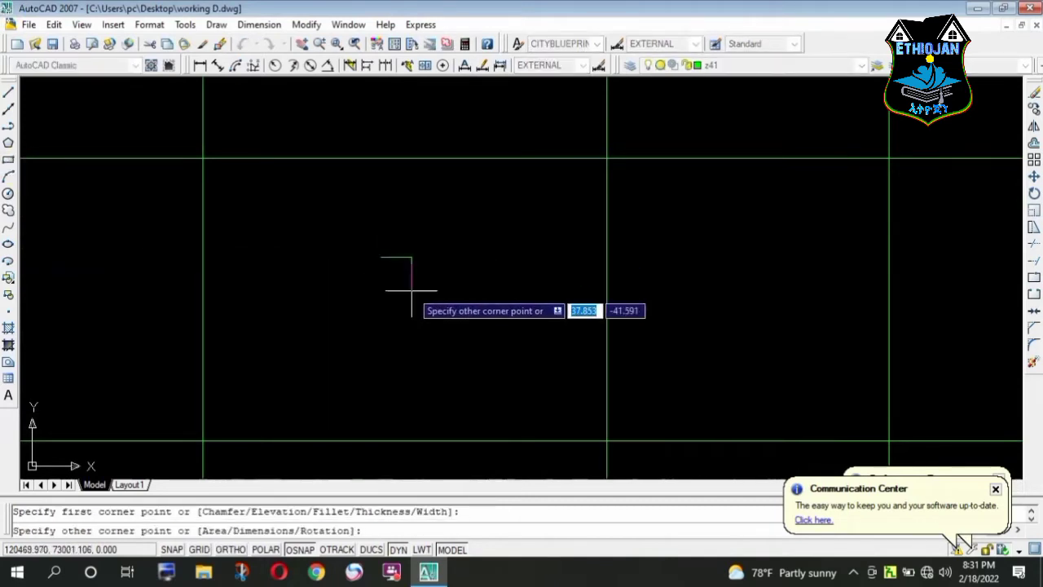
text(2)
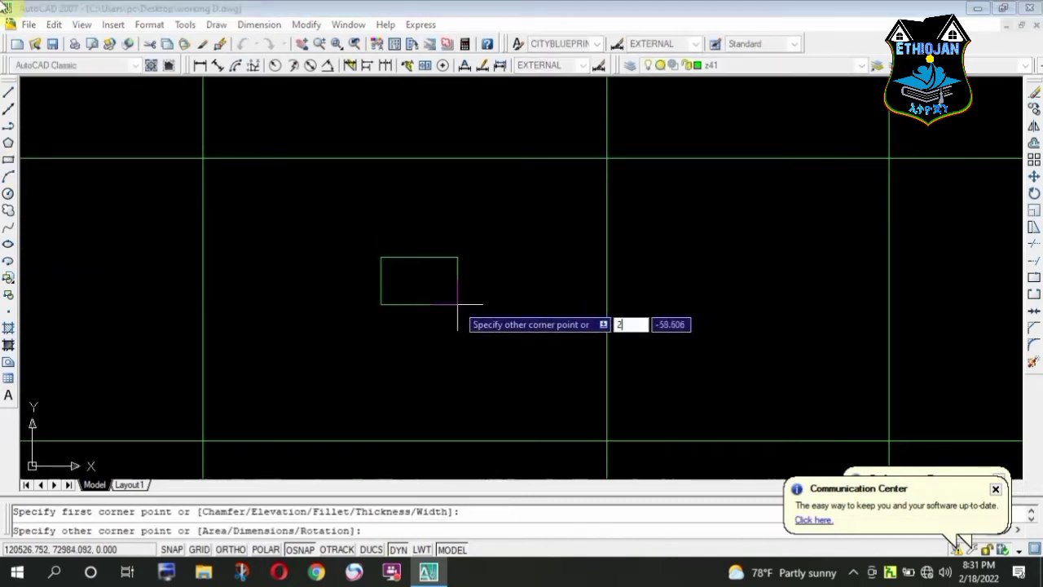
text(0)
key(Tab)
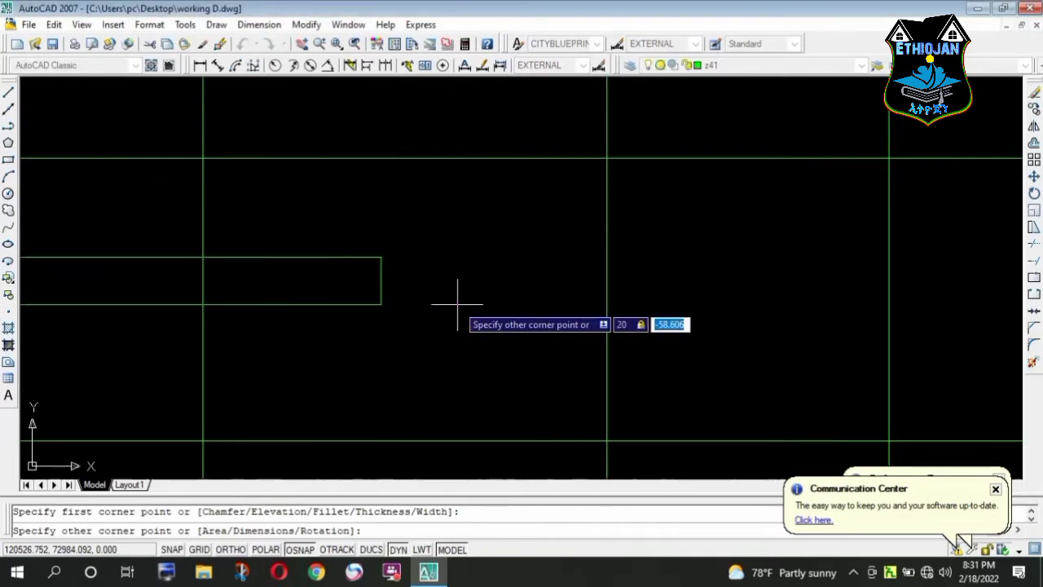
text(20)
key(Return)
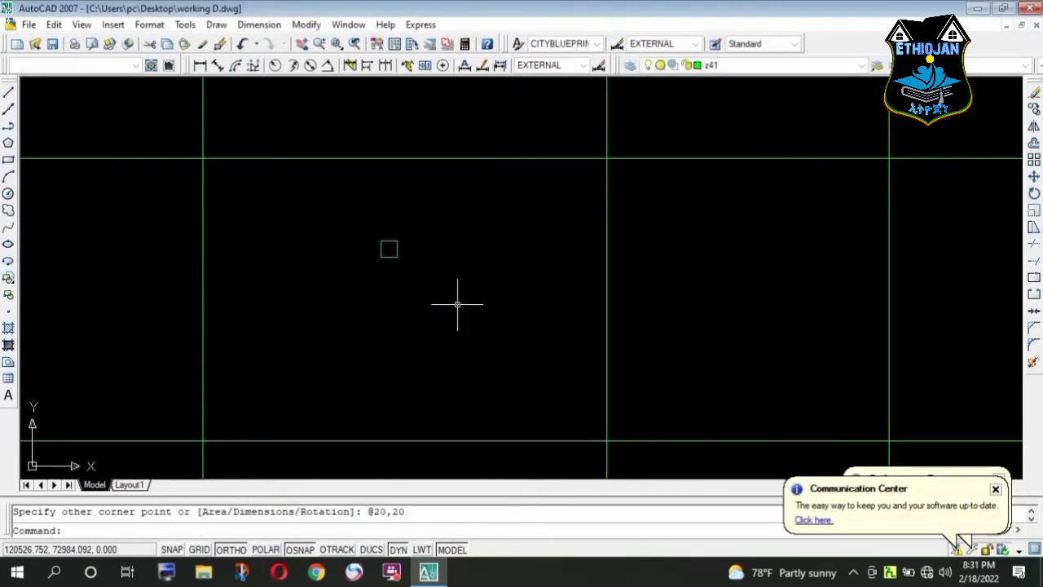
scroll(396, 263, up, 3)
scroll(383, 253, up, 2)
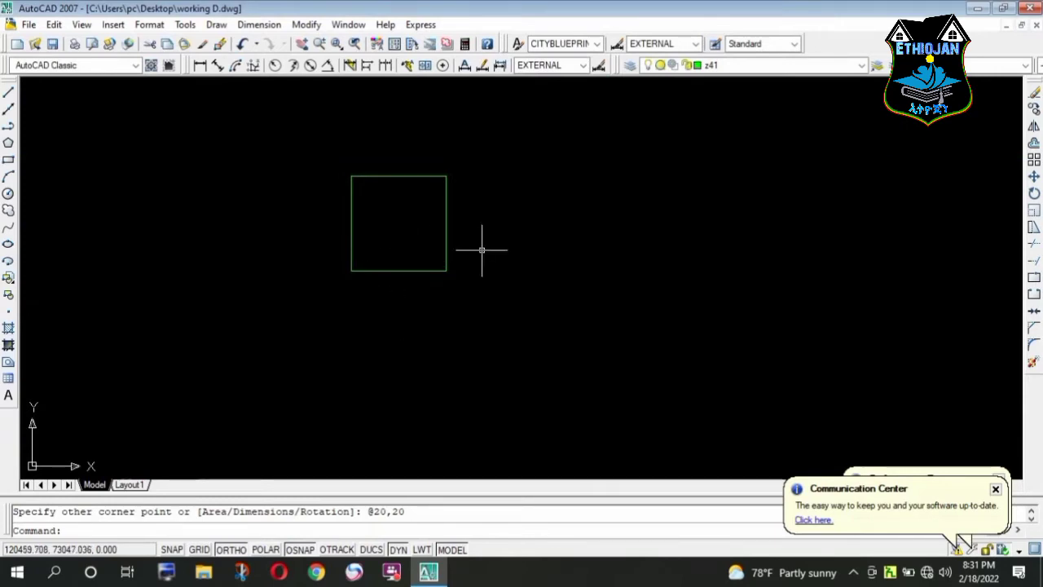
click(466, 275)
click(349, 181)
- Move the selected square onto the COLUMN layer
click(716, 65)
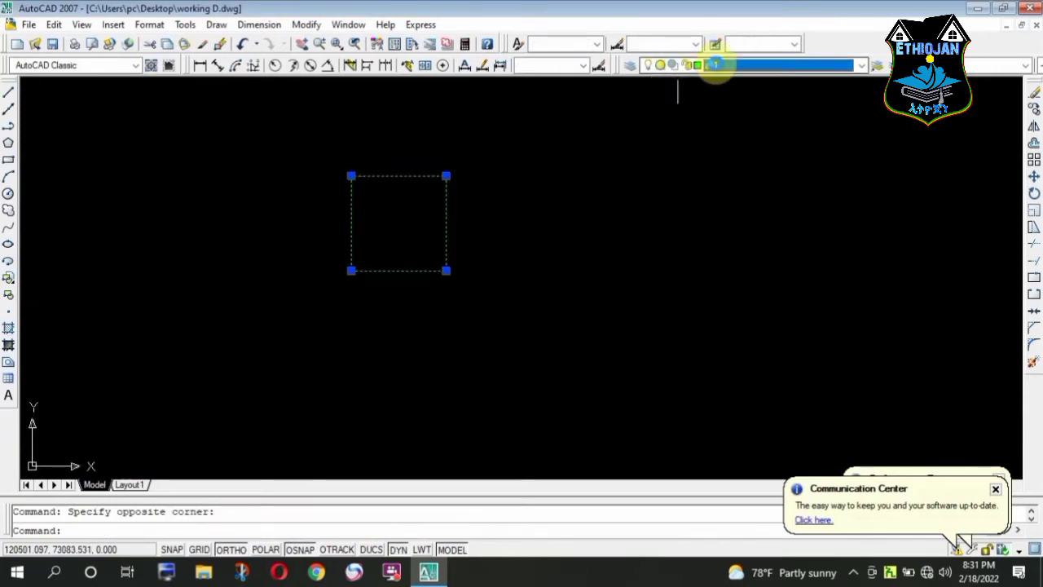
scroll(741, 163, up, 2)
scroll(730, 147, up, 4)
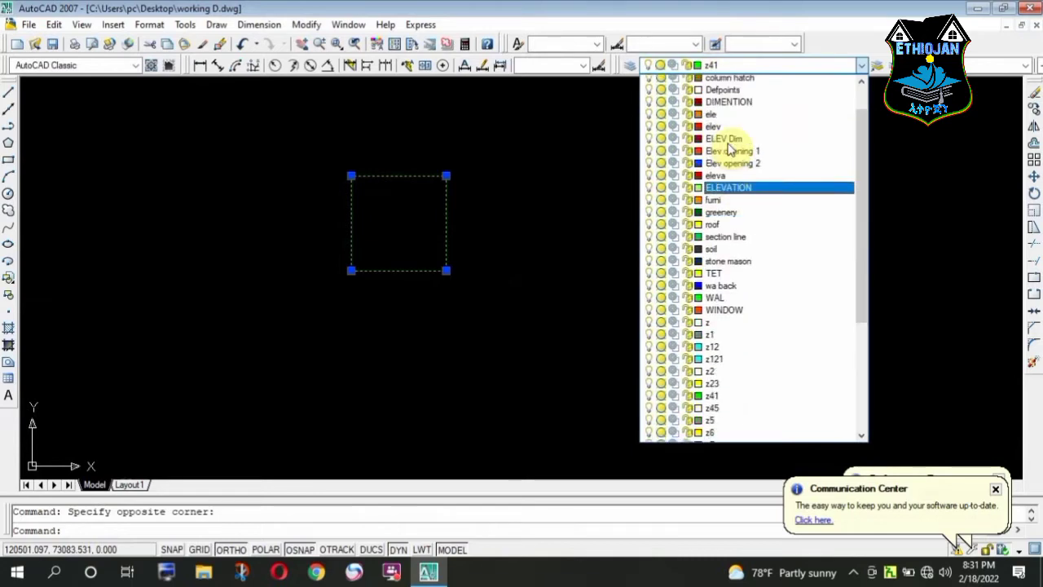
scroll(730, 147, up, 2)
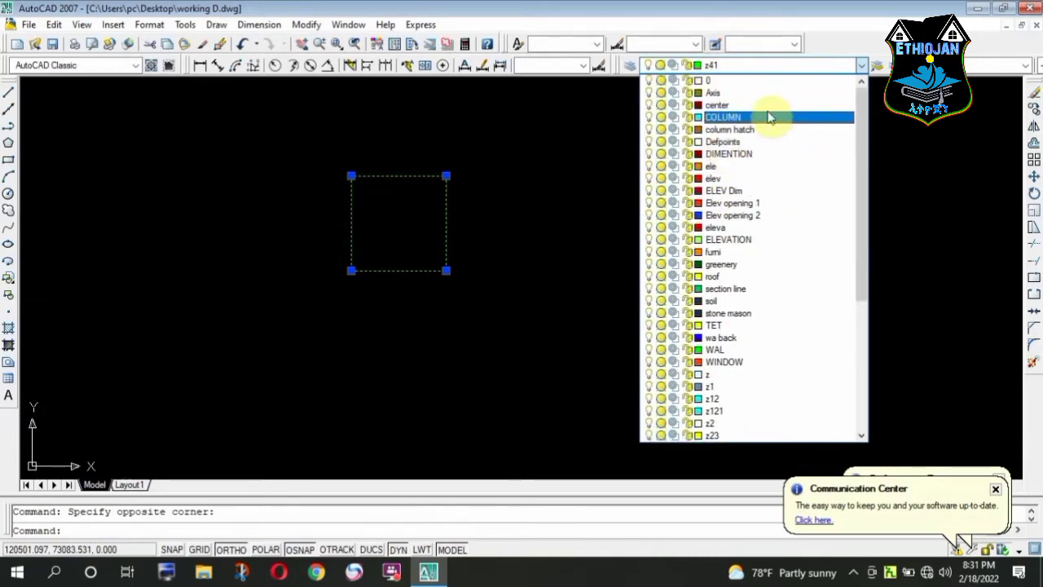
click(763, 118)
key(Escape)
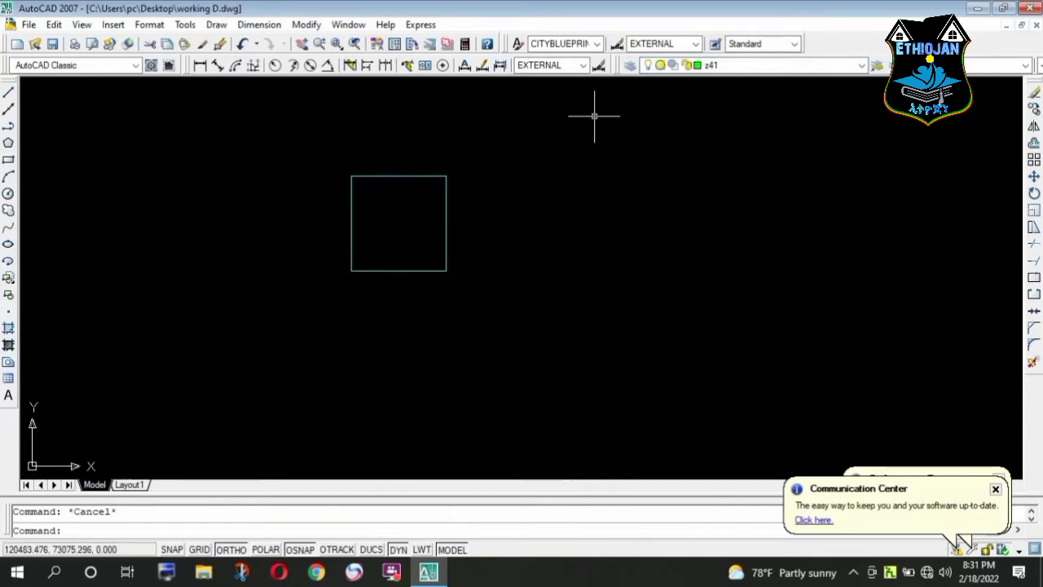
- Make 'column hatch' the current layer
click(762, 67)
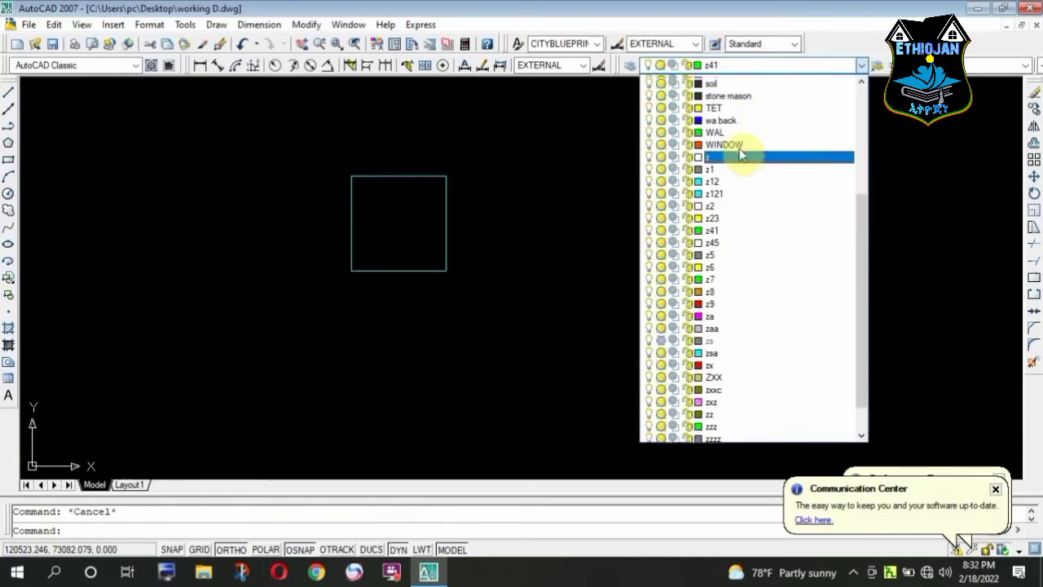
scroll(742, 149, up, 3)
scroll(742, 149, up, 2)
scroll(742, 149, up, 1)
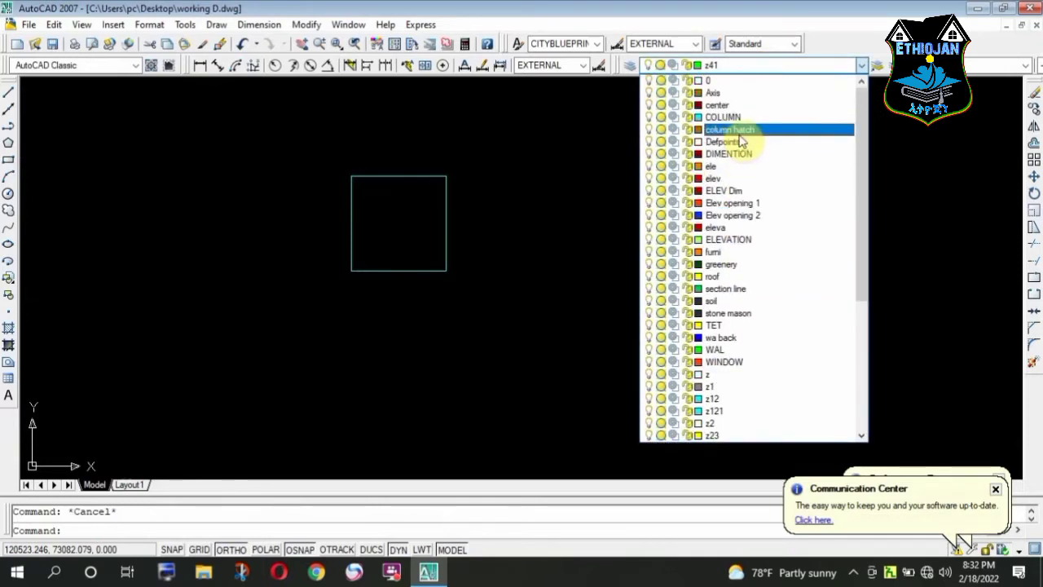
click(747, 130)
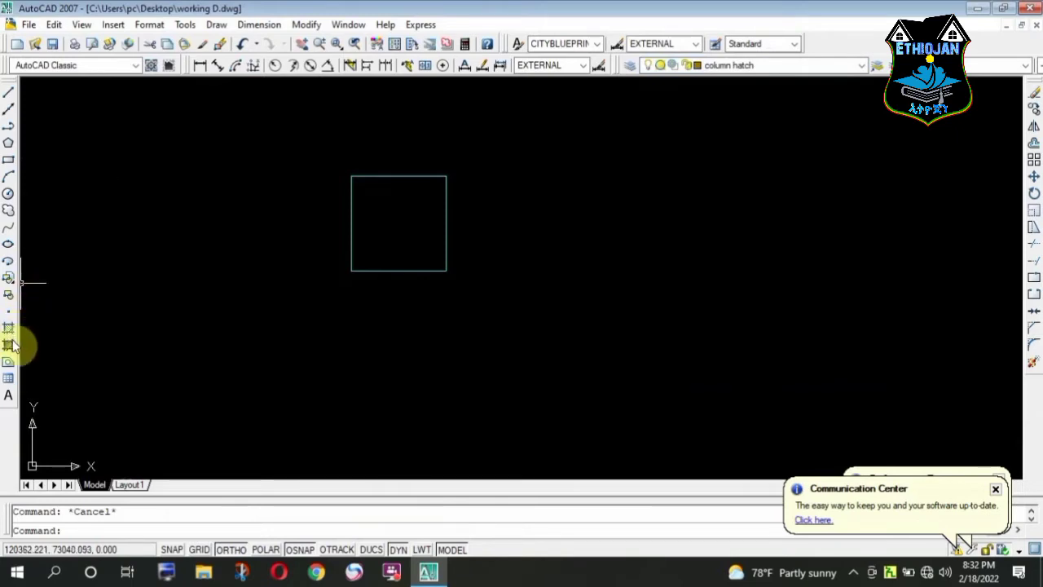
- Hatch the column square with the ANSI37 pattern at scale 15
click(8, 329)
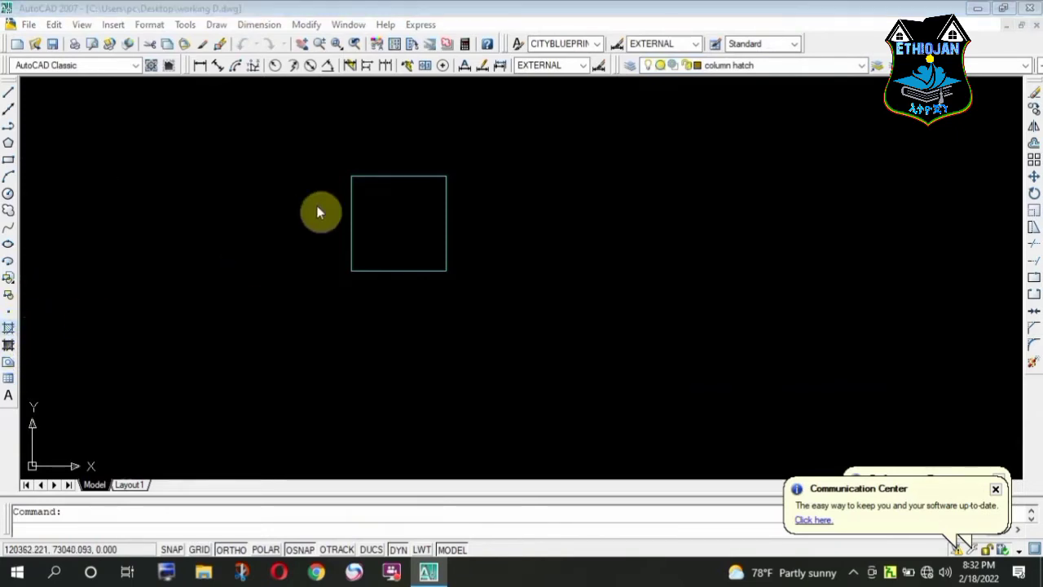
click(287, 174)
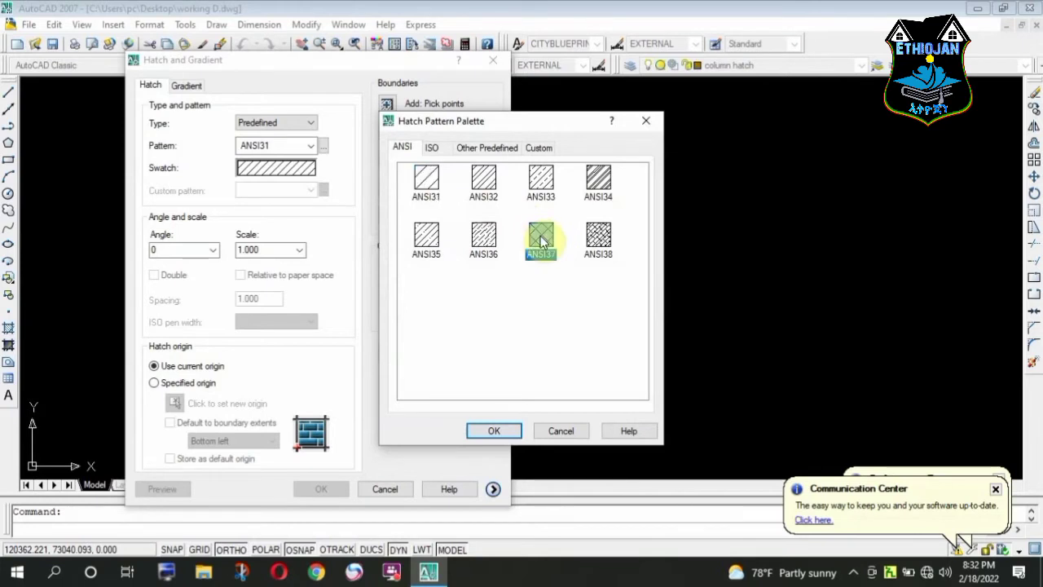
click(491, 428)
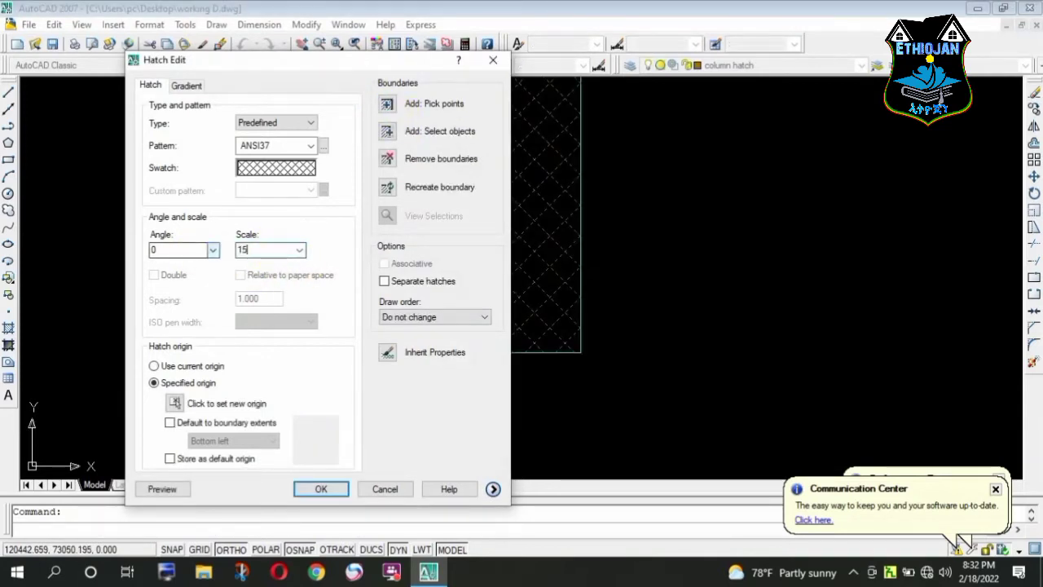
key(Return)
scroll(392, 288, down, 3)
scroll(506, 274, down, 3)
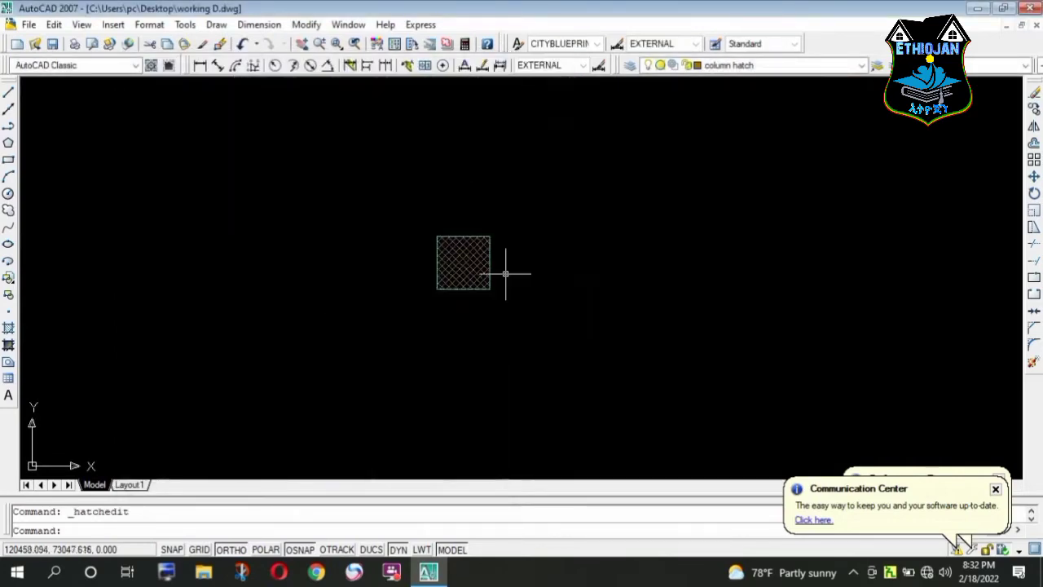
scroll(505, 274, up, 3)
scroll(308, 185, up, 2)
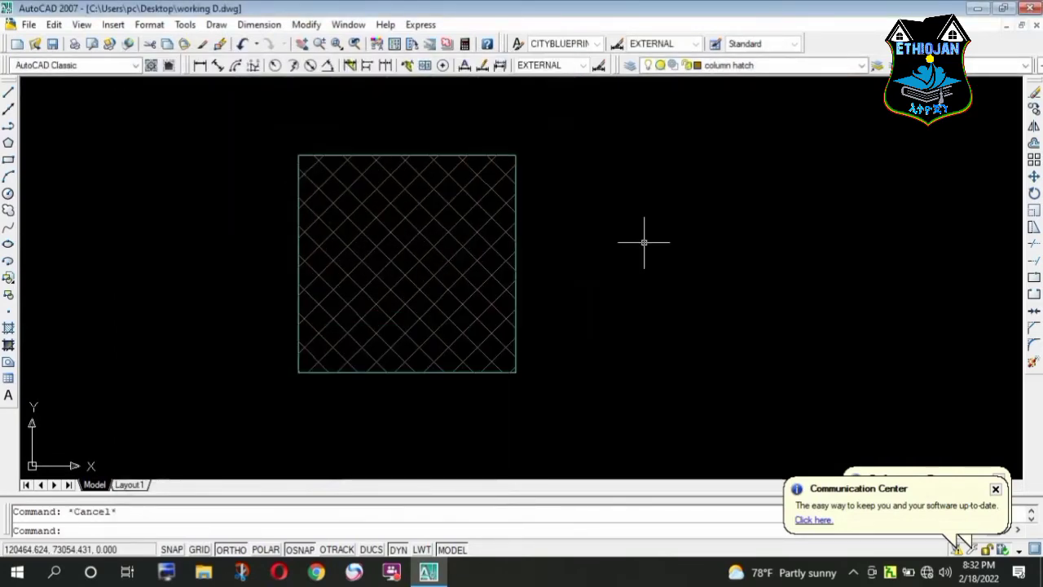
- Draw horizontal and vertical lines through the column's edge midpoints, then window-select the column
click(9, 98)
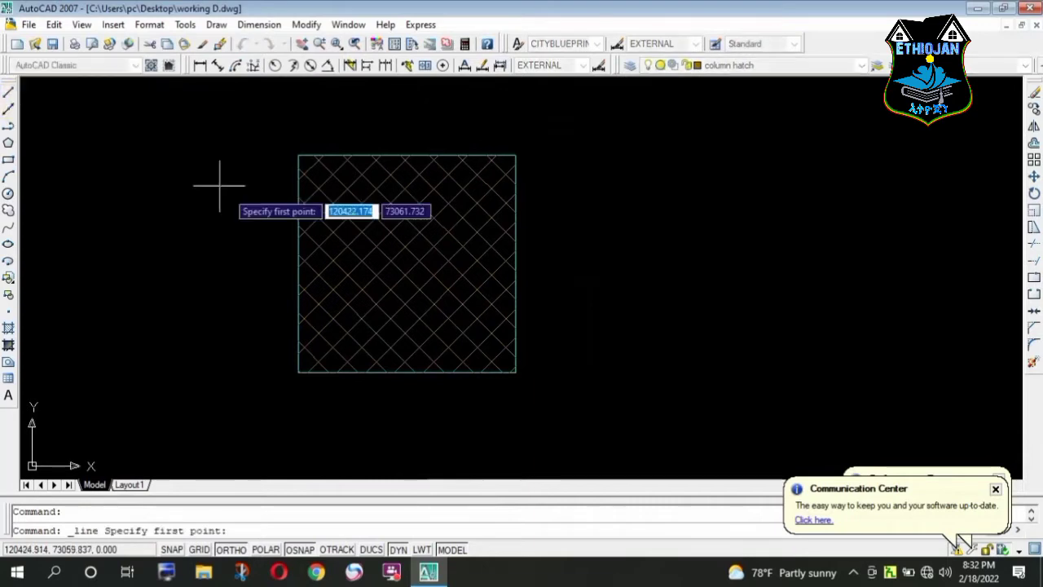
click(298, 264)
click(630, 264)
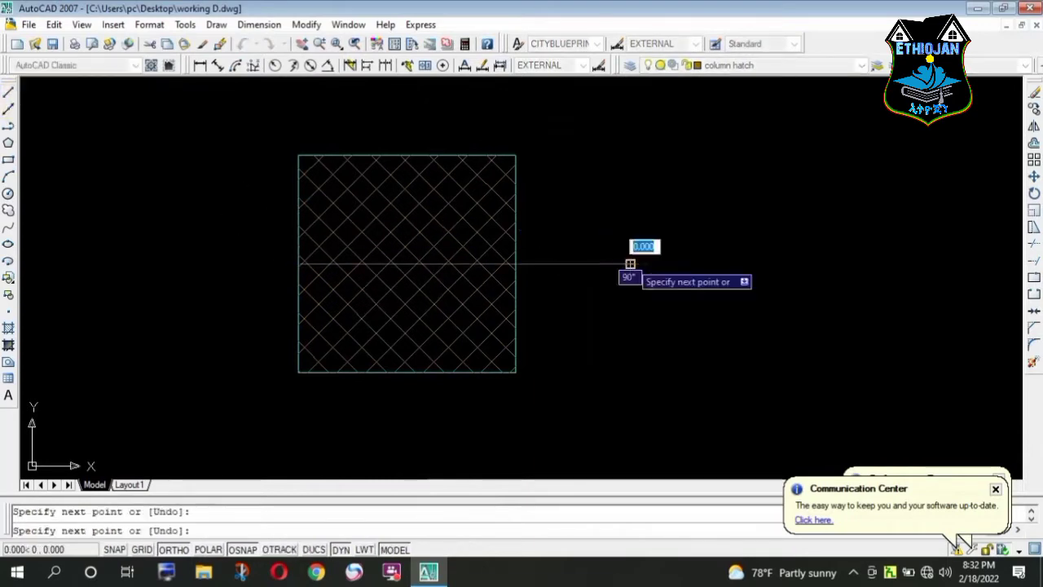
key(Return)
key(Return)
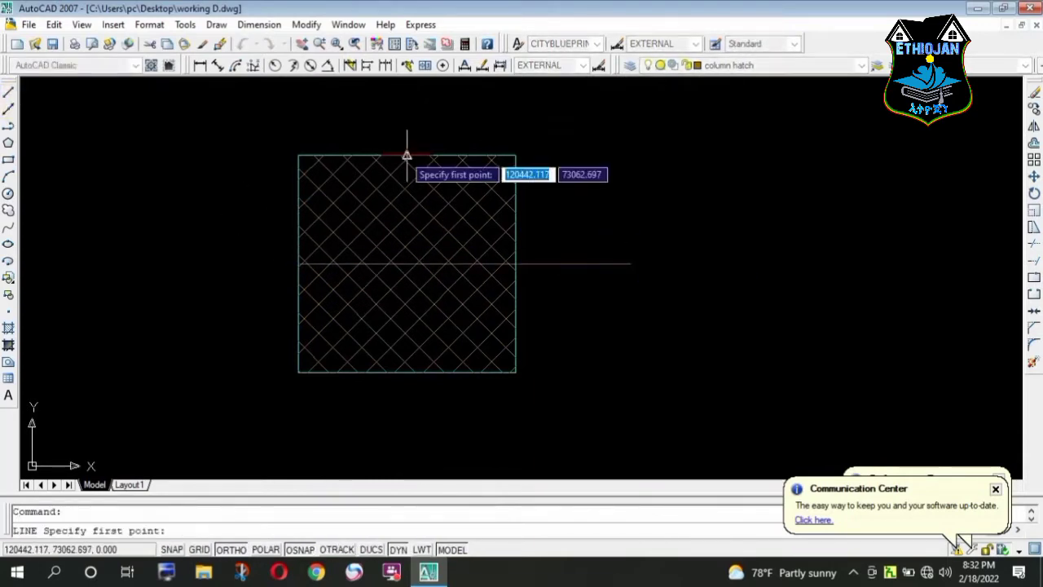
click(407, 155)
click(407, 425)
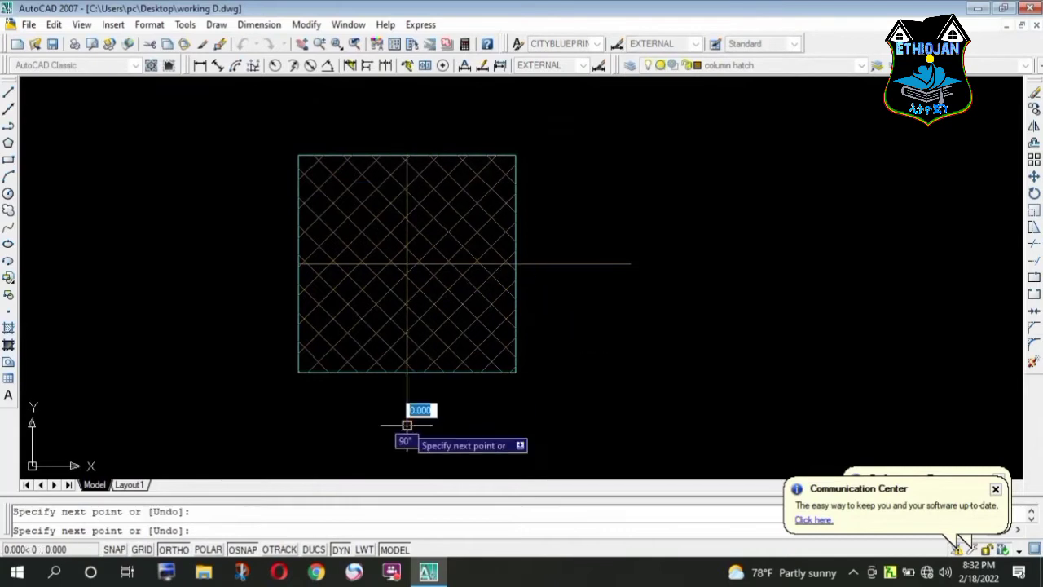
key(Return)
scroll(457, 272, down, 1)
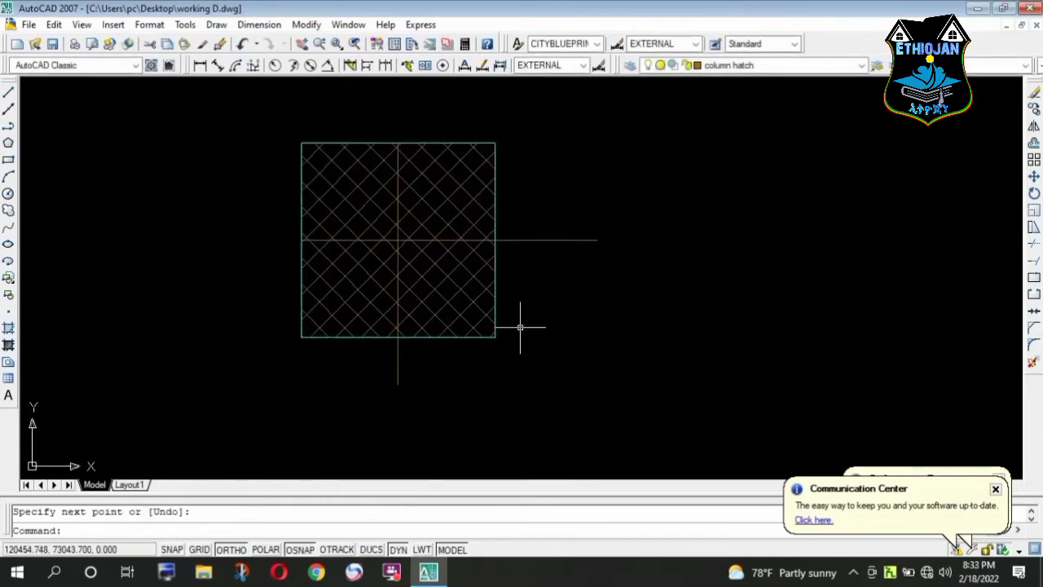
click(560, 361)
click(438, 310)
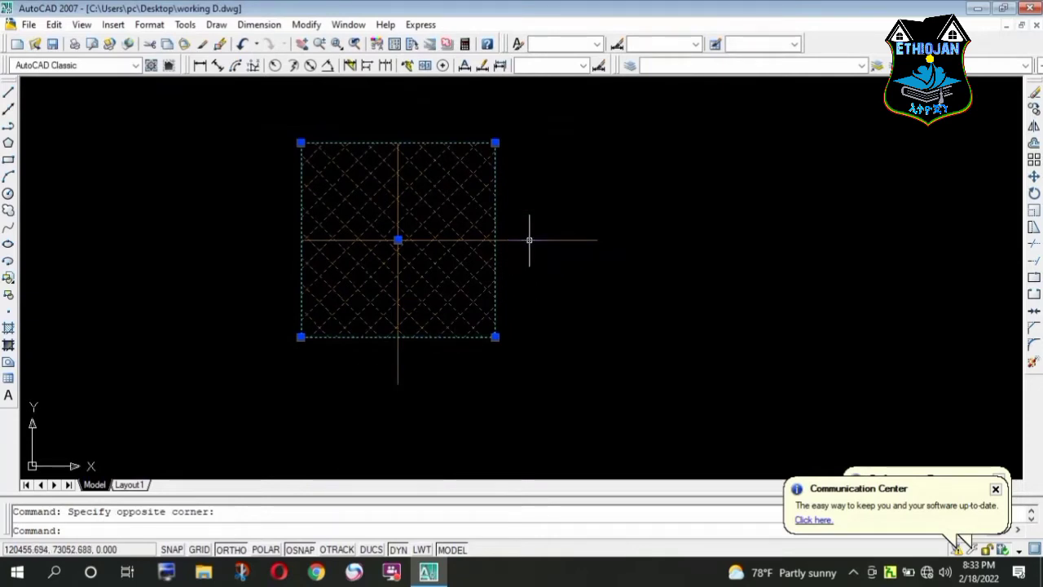
- Start copying the hatched column from its centre point with Ortho turned off
click(1033, 109)
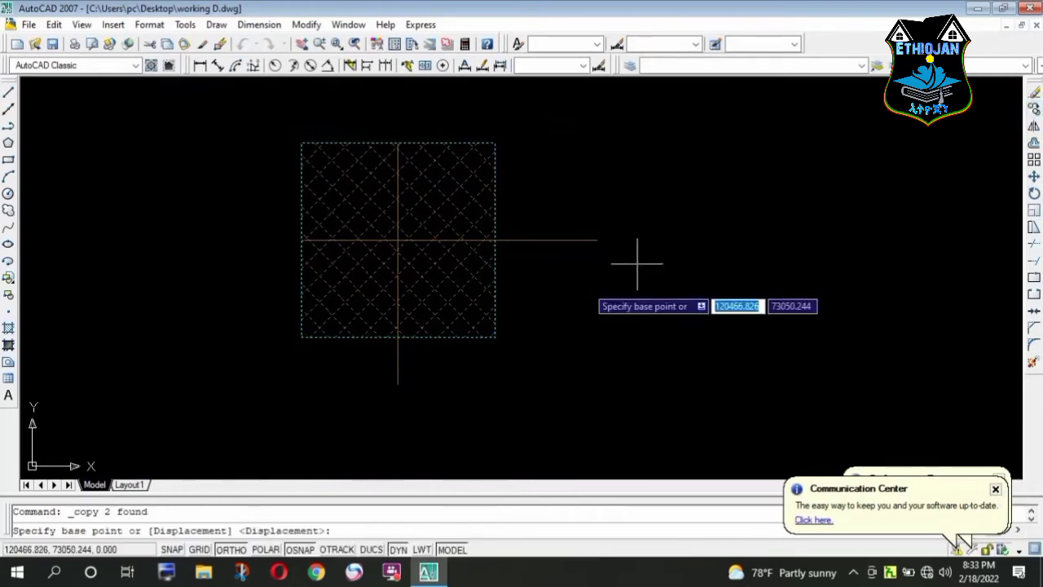
click(398, 240)
scroll(555, 175, down, 5)
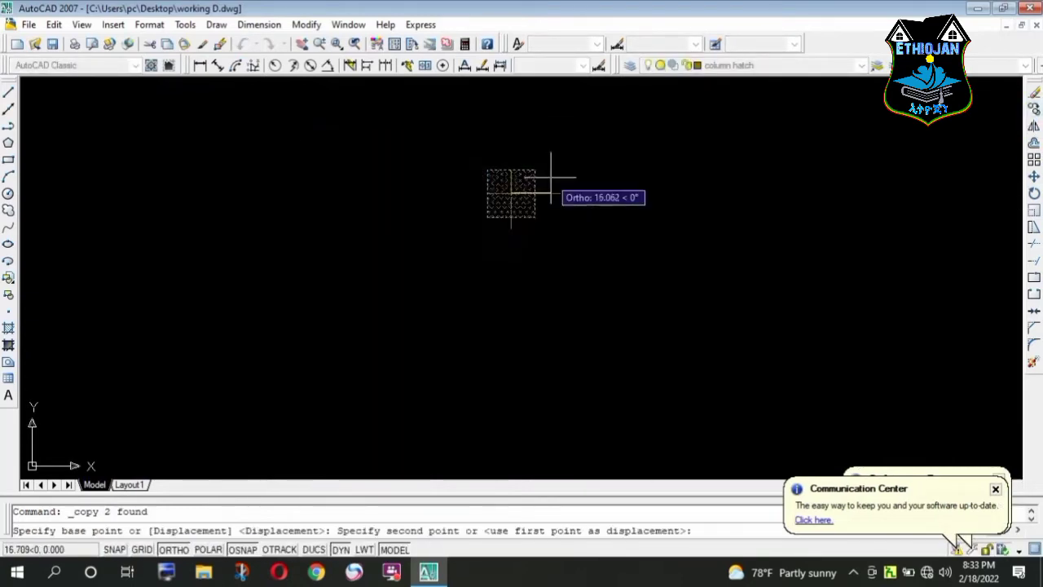
scroll(554, 174, down, 5)
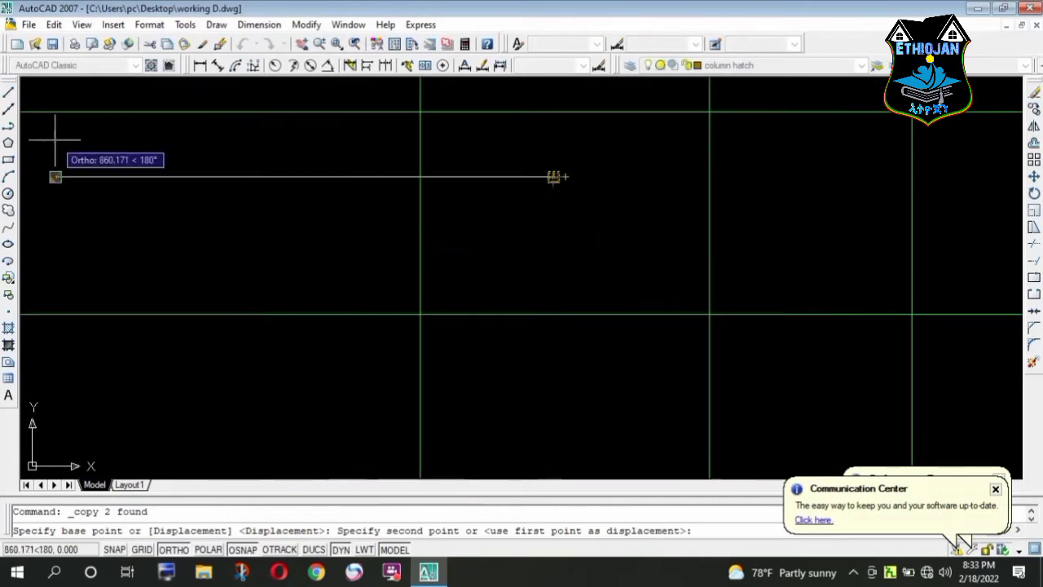
click(193, 550)
scroll(485, 192, up, 3)
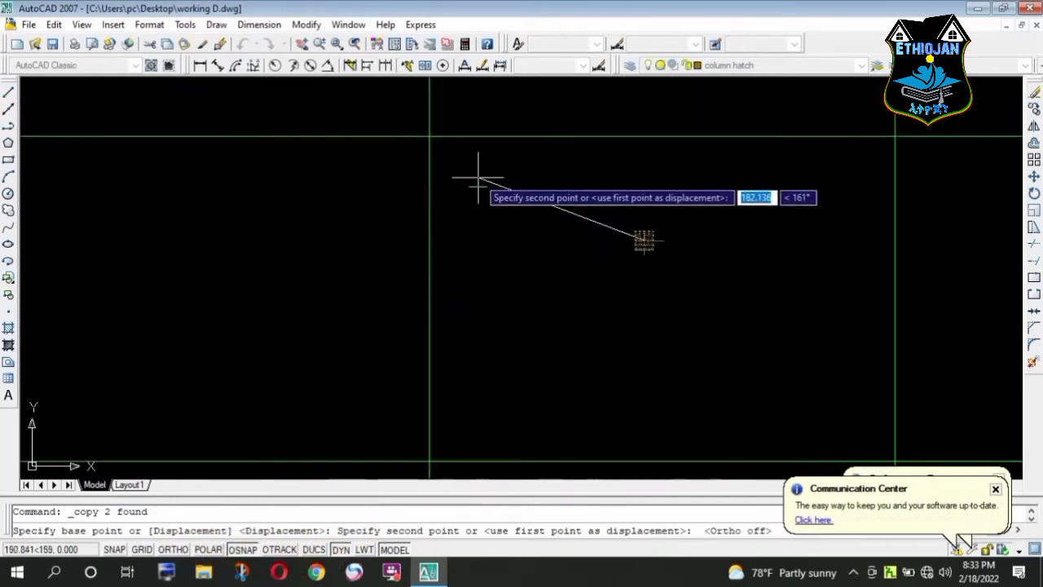
scroll(456, 171, up, 5)
- Place column copies at four more axis grid intersections
click(398, 155)
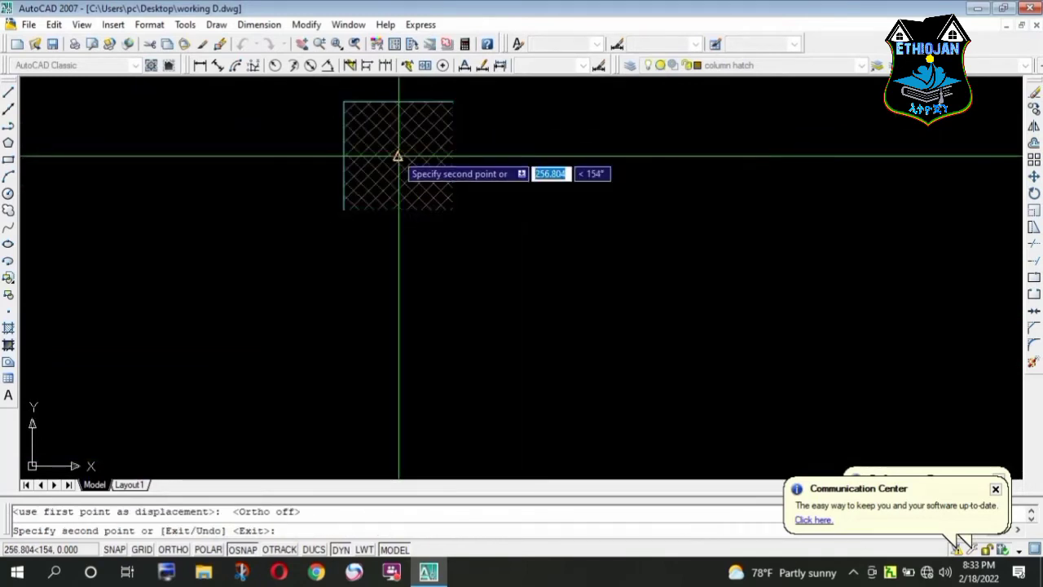
scroll(397, 156, down, 3)
scroll(449, 297, down, 2)
scroll(419, 221, up, 1)
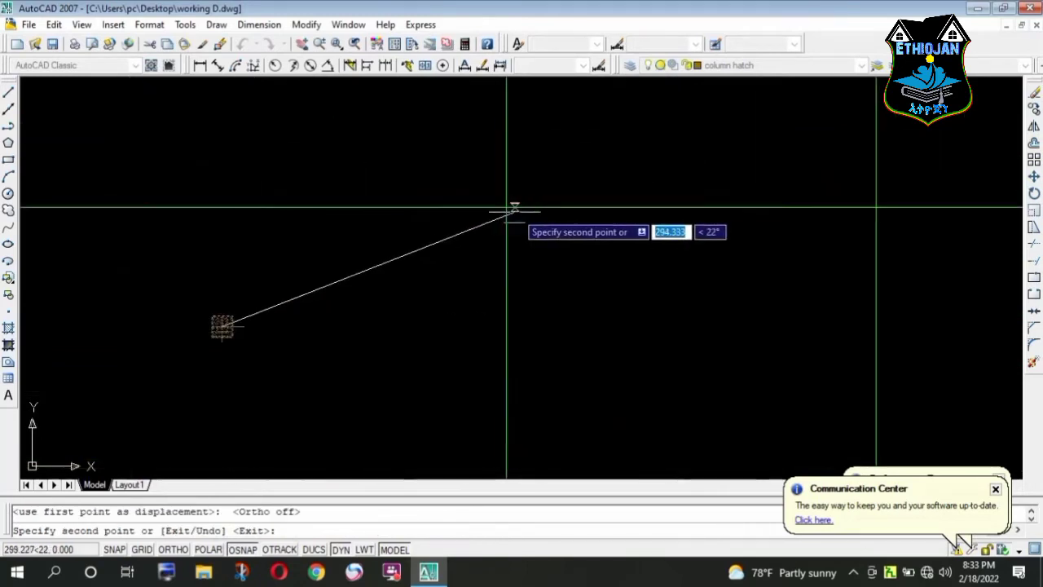
scroll(514, 209, up, 2)
click(487, 205)
scroll(488, 248, down, 4)
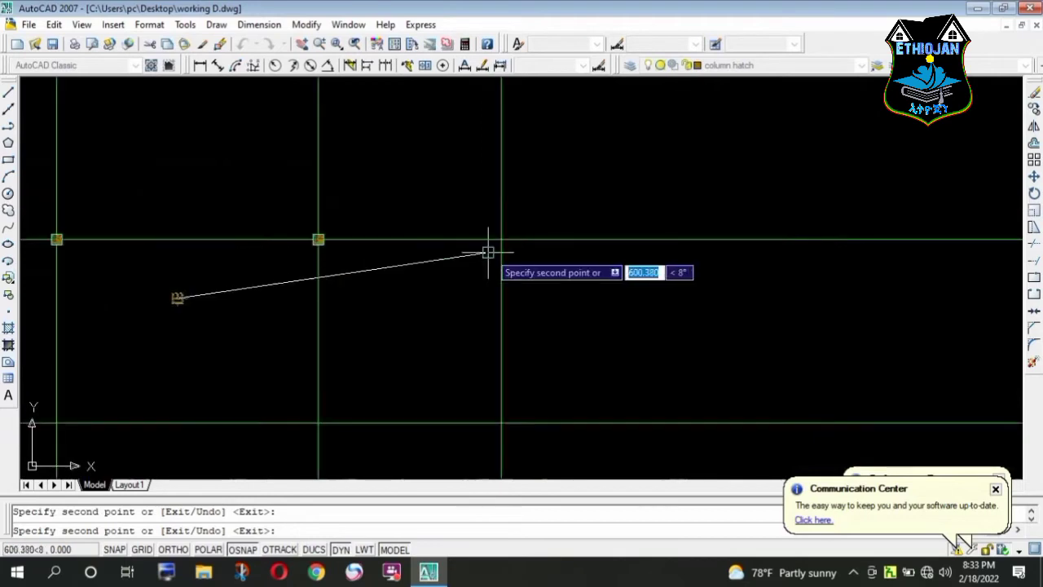
scroll(487, 253, up, 1)
scroll(505, 226, up, 2)
click(505, 226)
scroll(506, 226, down, 4)
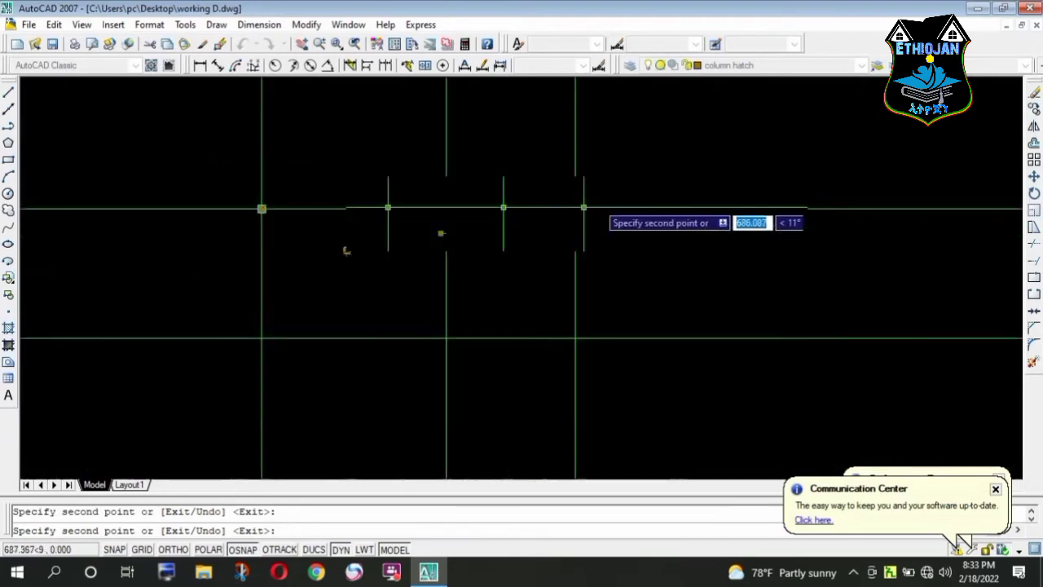
scroll(524, 226, down, 3)
scroll(489, 233, up, 3)
scroll(452, 265, up, 1)
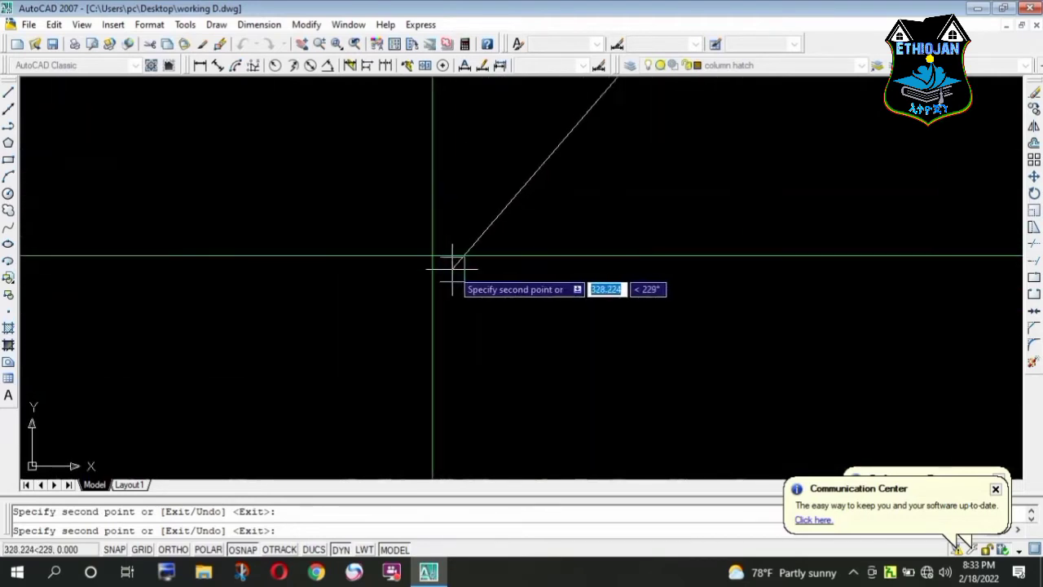
scroll(444, 236, down, 3)
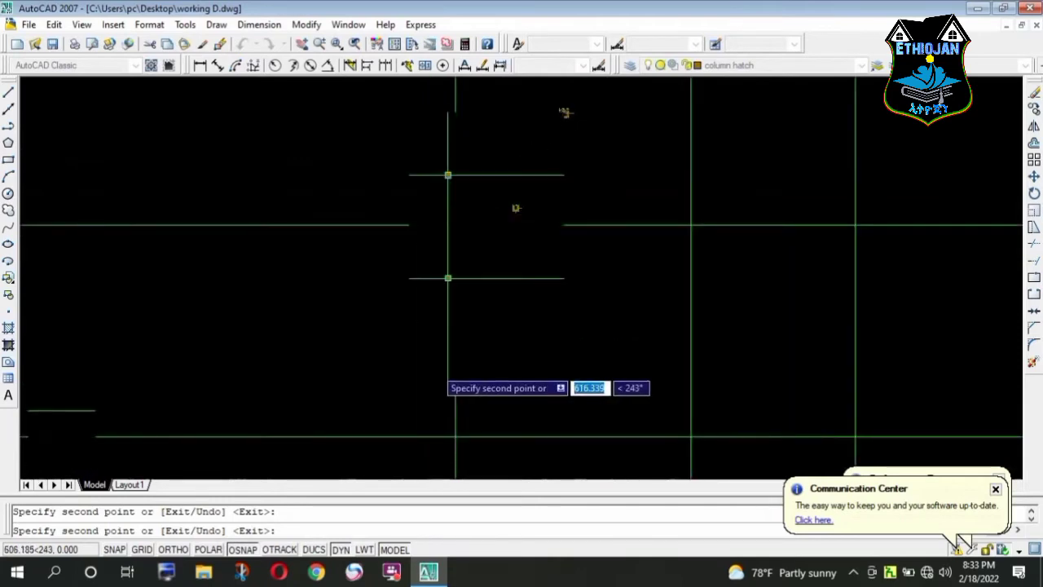
scroll(444, 371, down, 2)
scroll(443, 419, up, 3)
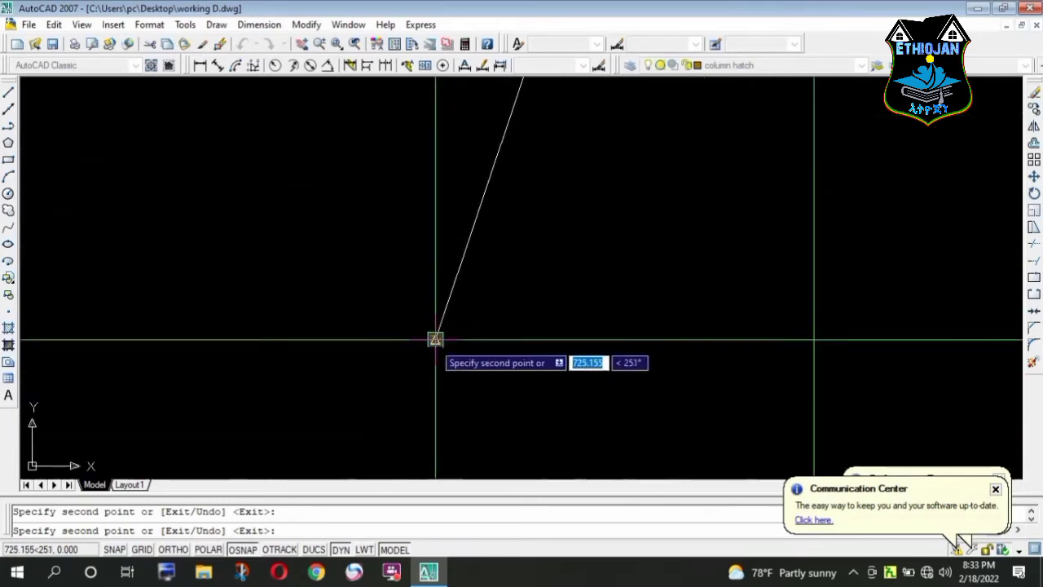
scroll(499, 370, down, 3)
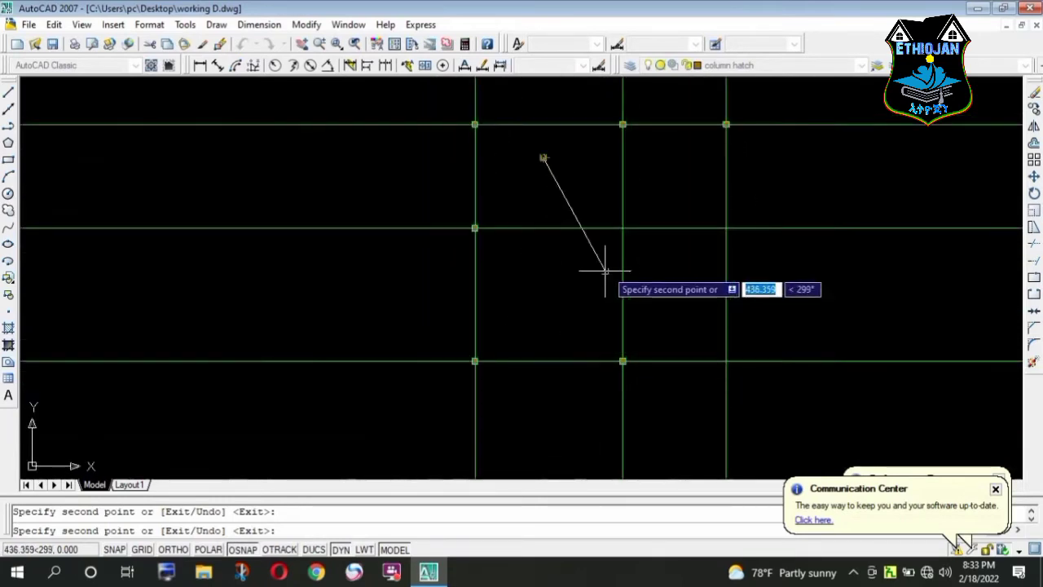
scroll(622, 225, up, 4)
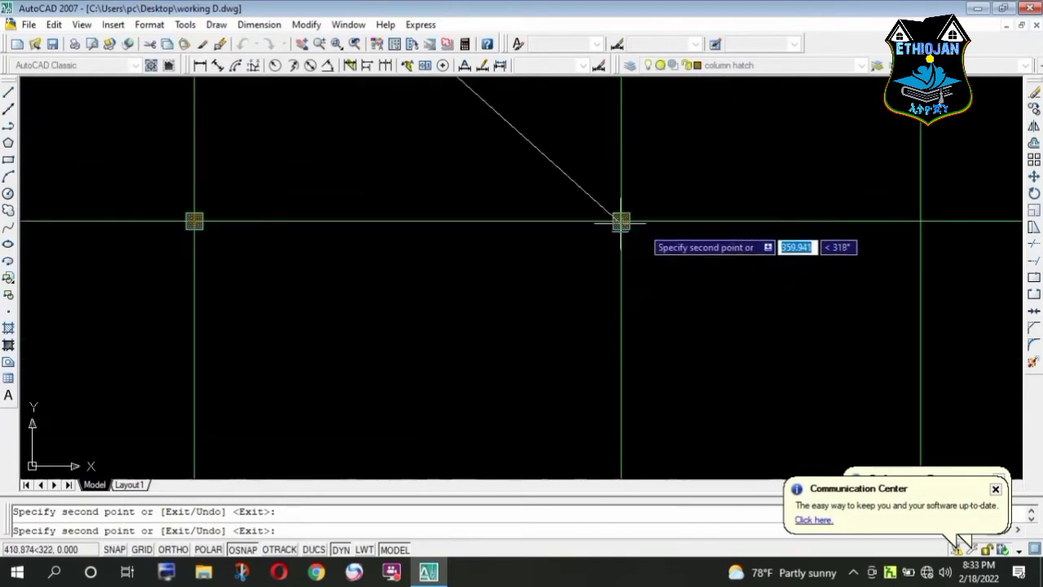
scroll(644, 232, down, 4)
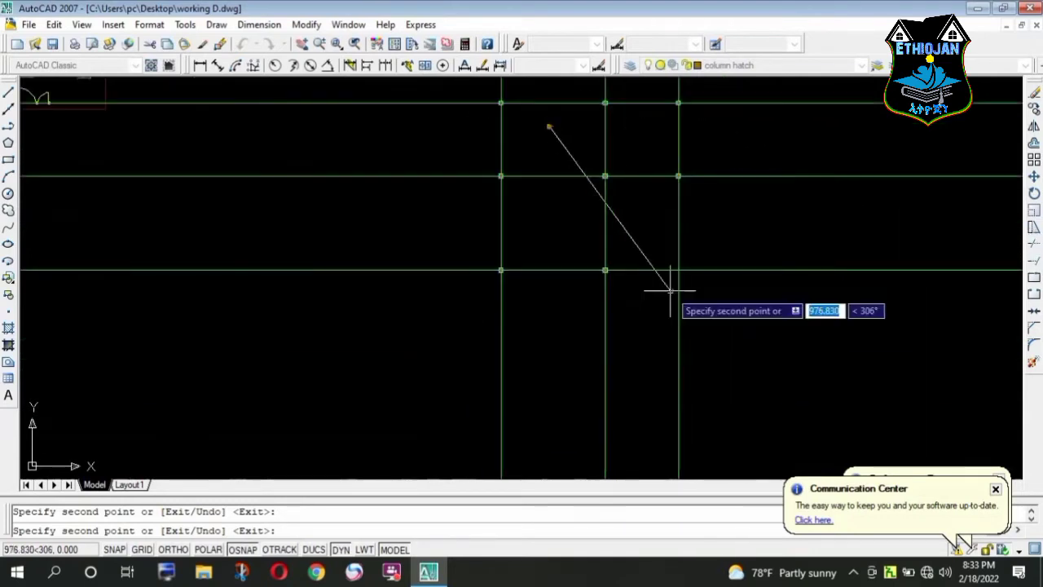
scroll(673, 281, up, 2)
scroll(670, 263, up, 3)
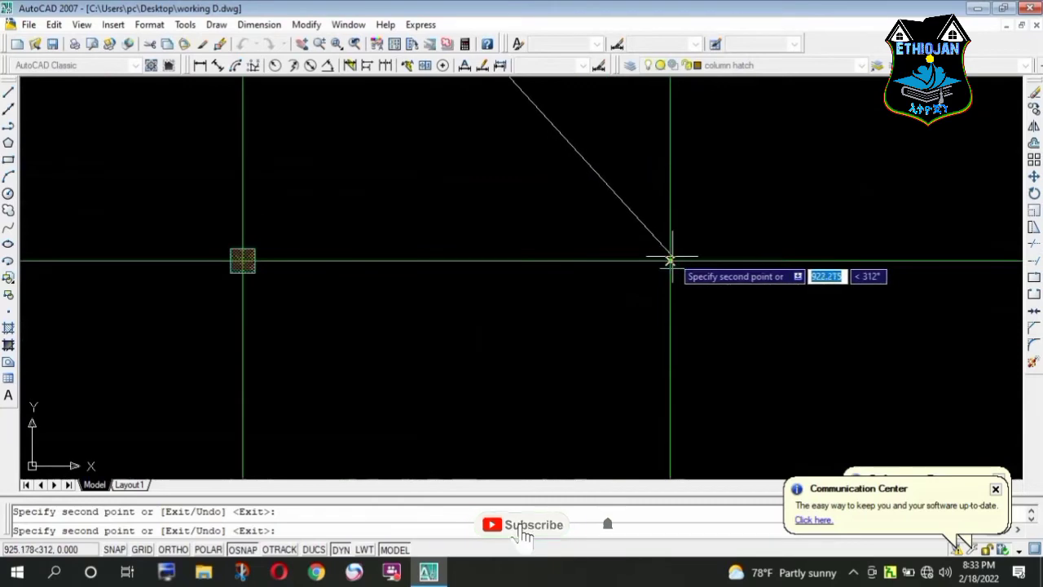
click(670, 261)
key(Return)
key(Return)
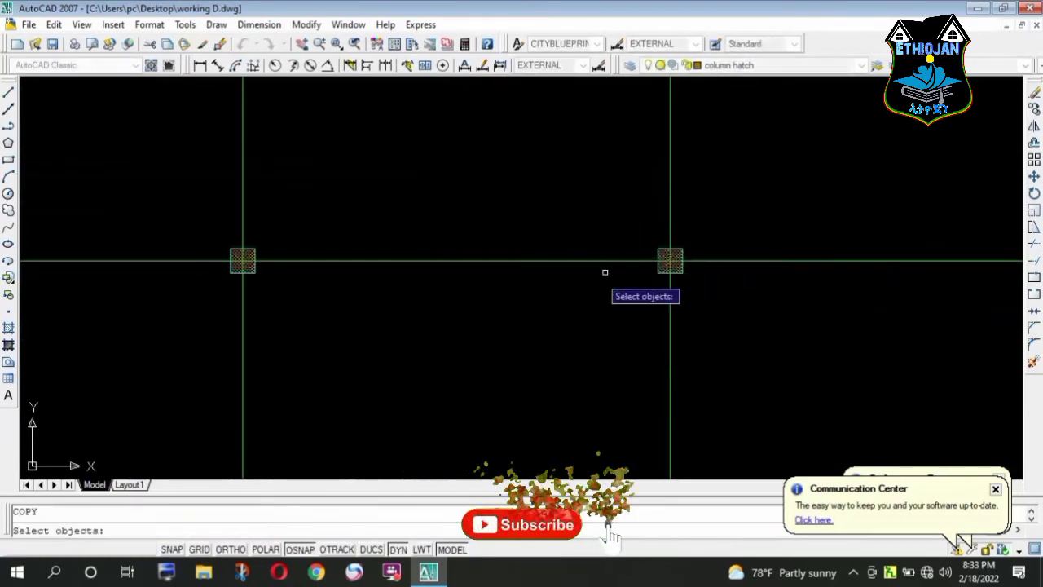
scroll(604, 271, down, 2)
scroll(563, 274, down, 2)
scroll(503, 198, down, 1)
scroll(527, 228, up, 2)
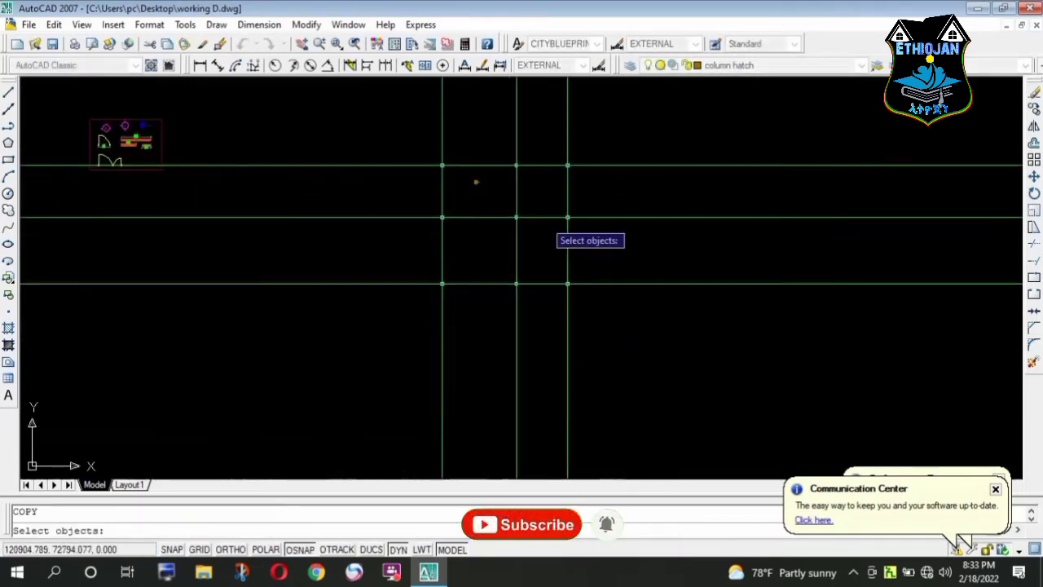
scroll(545, 220, up, 2)
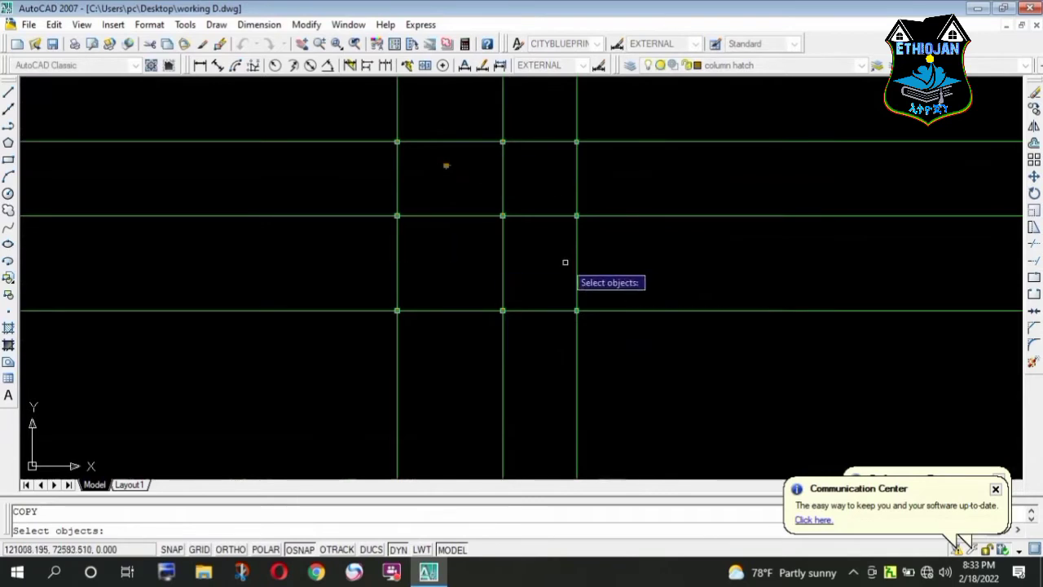
- Draw a temporary boundary rectangle around the axis grid
key(Escape)
scroll(410, 284, down, 1)
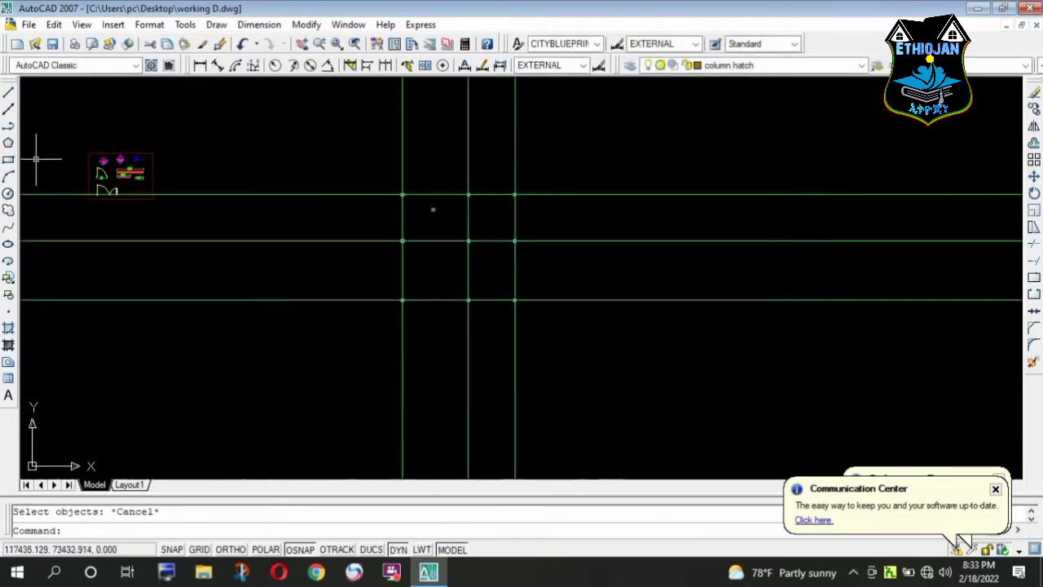
click(10, 160)
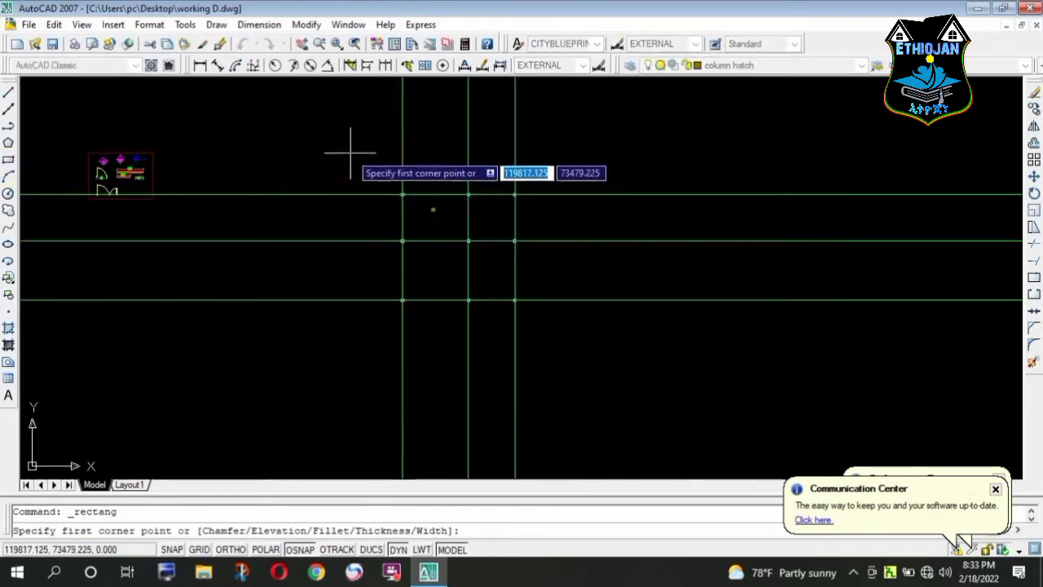
click(348, 148)
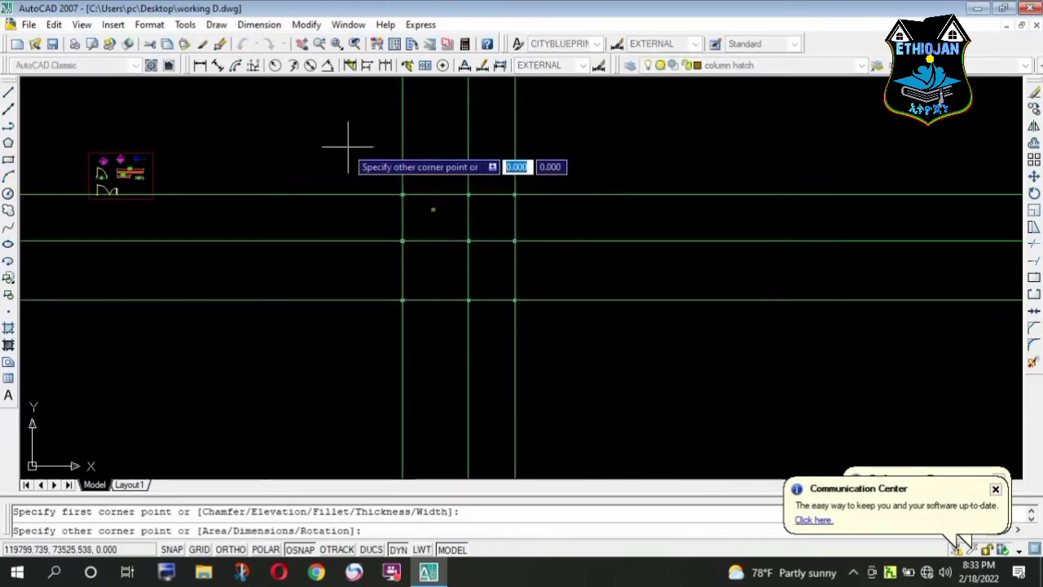
click(587, 350)
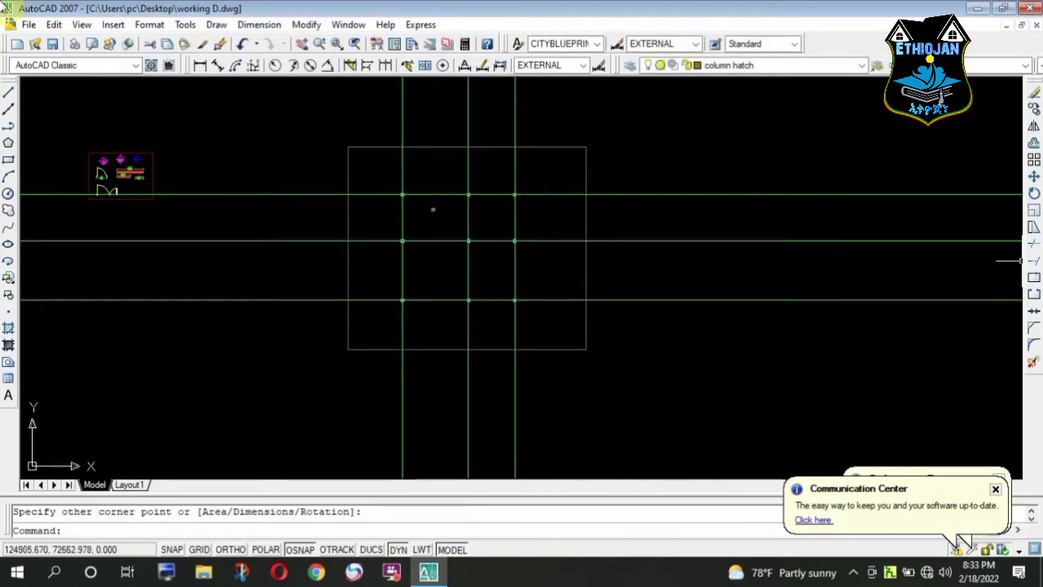
- Trim every axis line end outside the rectangle, then select the rectangle
click(1033, 249)
key(Return)
click(783, 185)
click(727, 301)
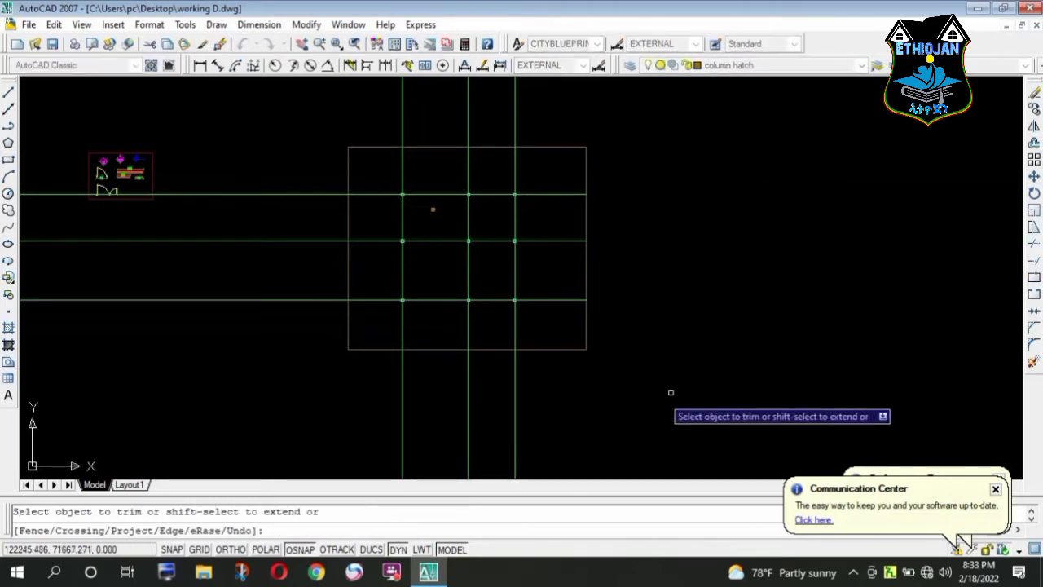
click(575, 401)
click(471, 416)
click(236, 284)
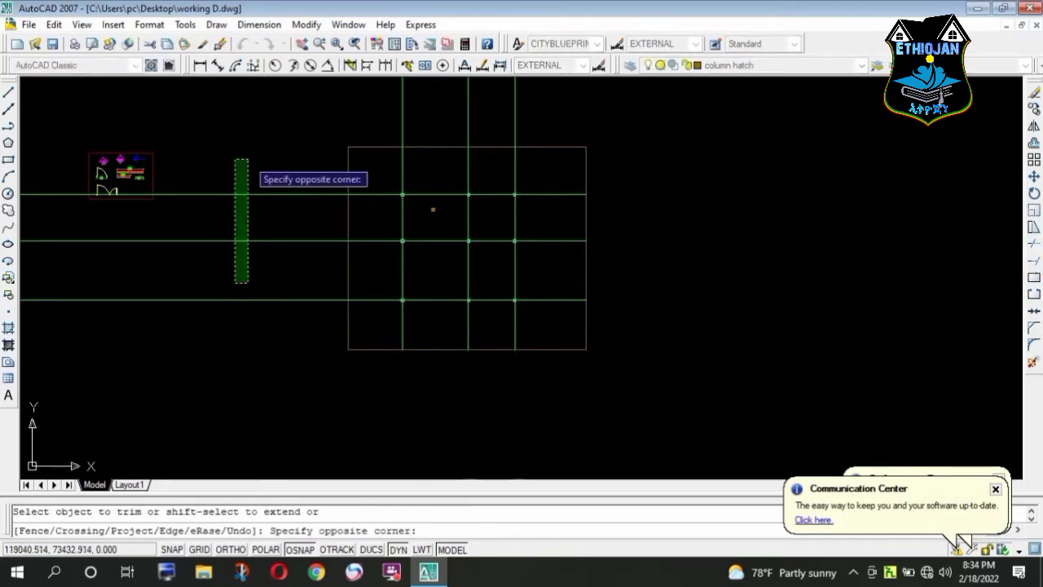
click(249, 159)
click(260, 161)
click(197, 374)
click(522, 122)
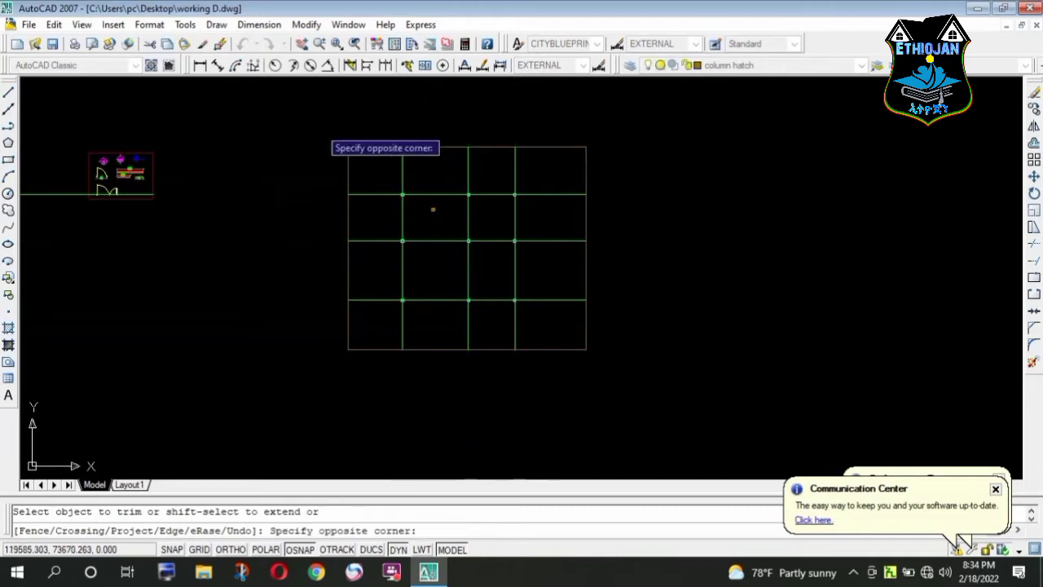
click(322, 131)
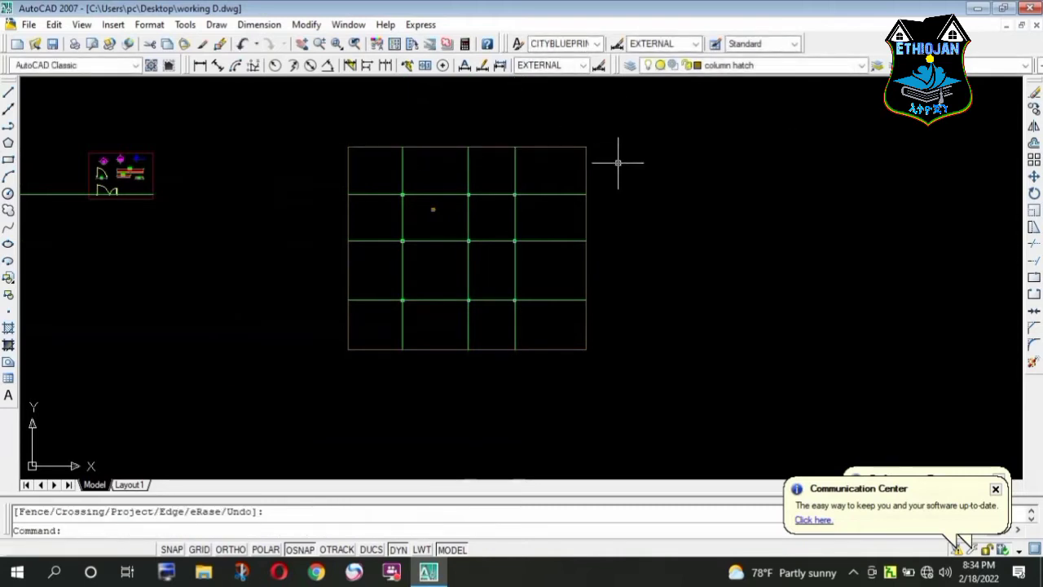
click(617, 160)
click(580, 142)
- Delete the helper boundary rectangle
key(Delete)
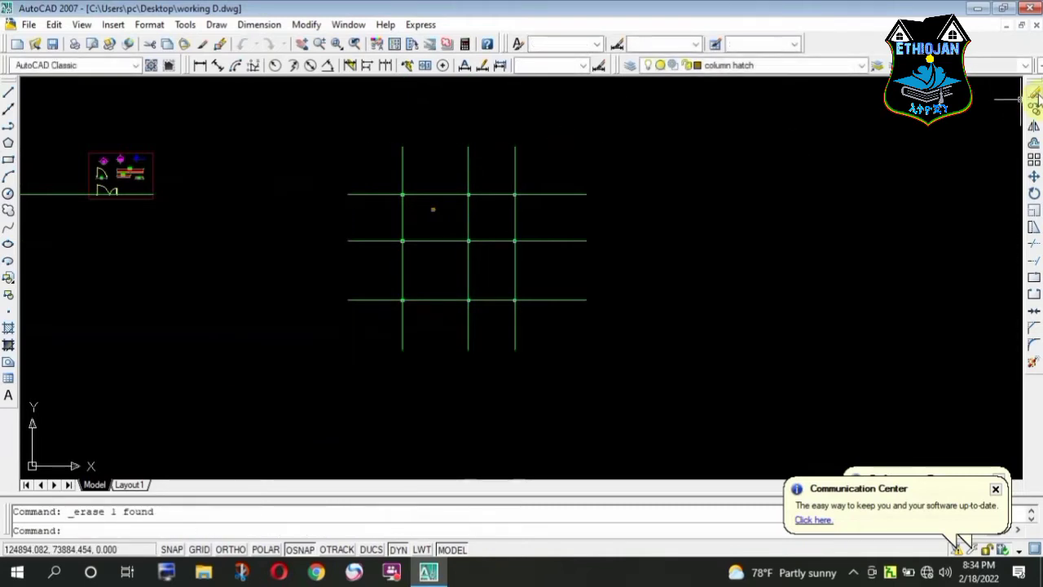
scroll(463, 199, up, 2)
scroll(473, 228, up, 3)
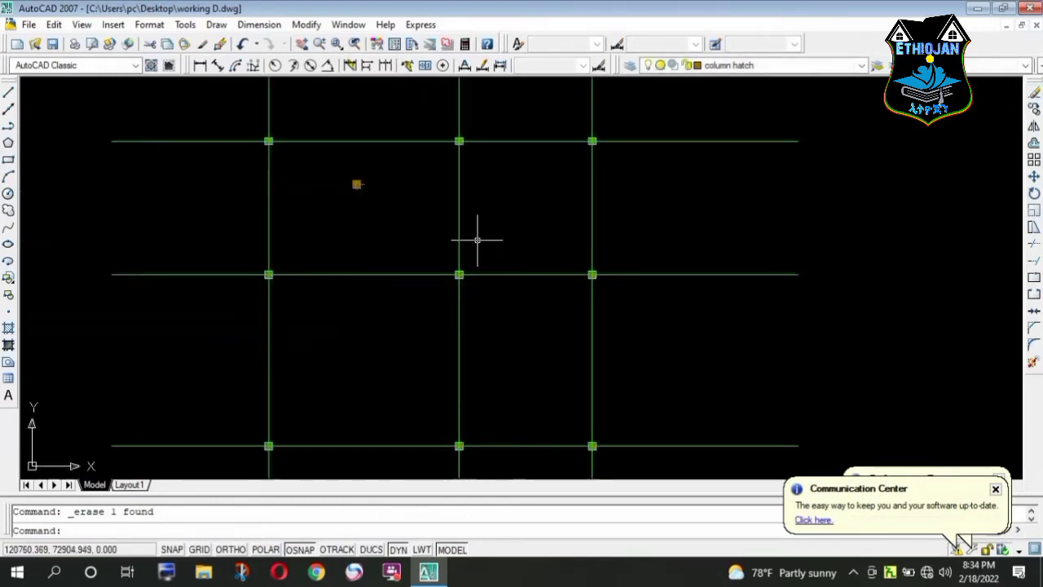
scroll(461, 238, down, 2)
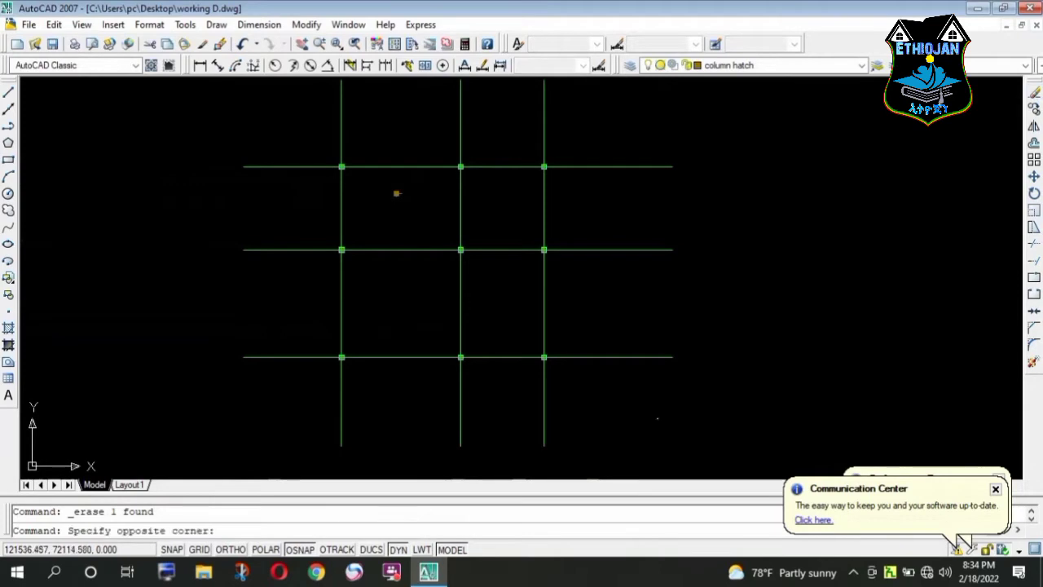
- Move the three horizontal and three vertical axis lines to the center layer, then make WAL current
click(625, 153)
click(606, 410)
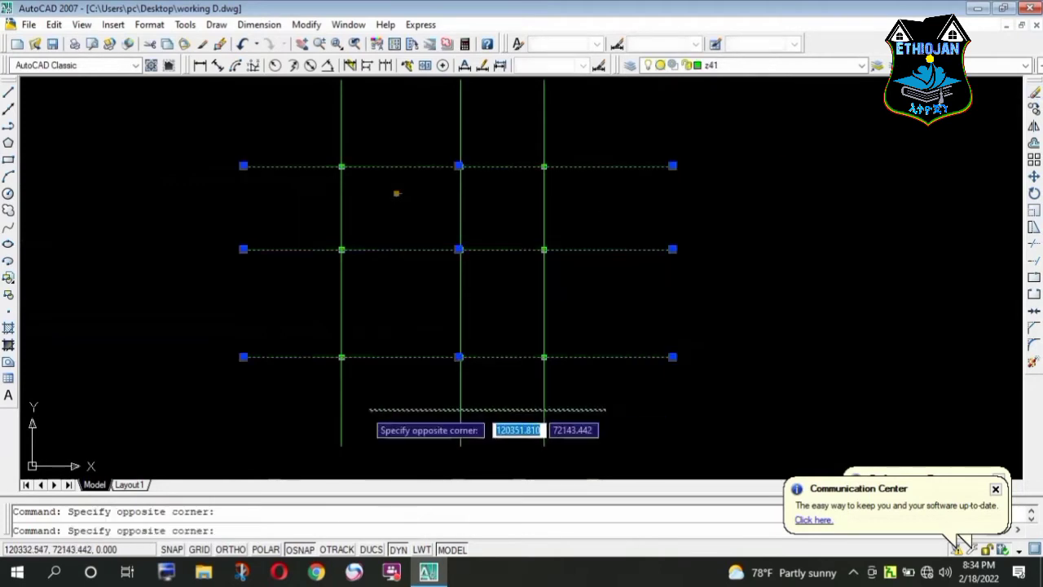
click(370, 410)
click(784, 65)
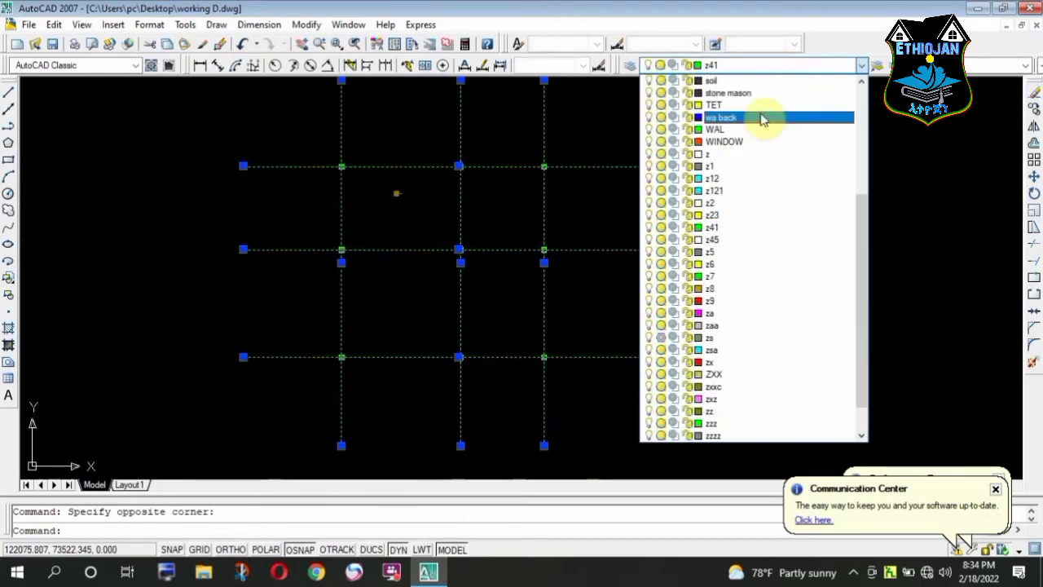
scroll(758, 116, up, 3)
scroll(742, 98, up, 3)
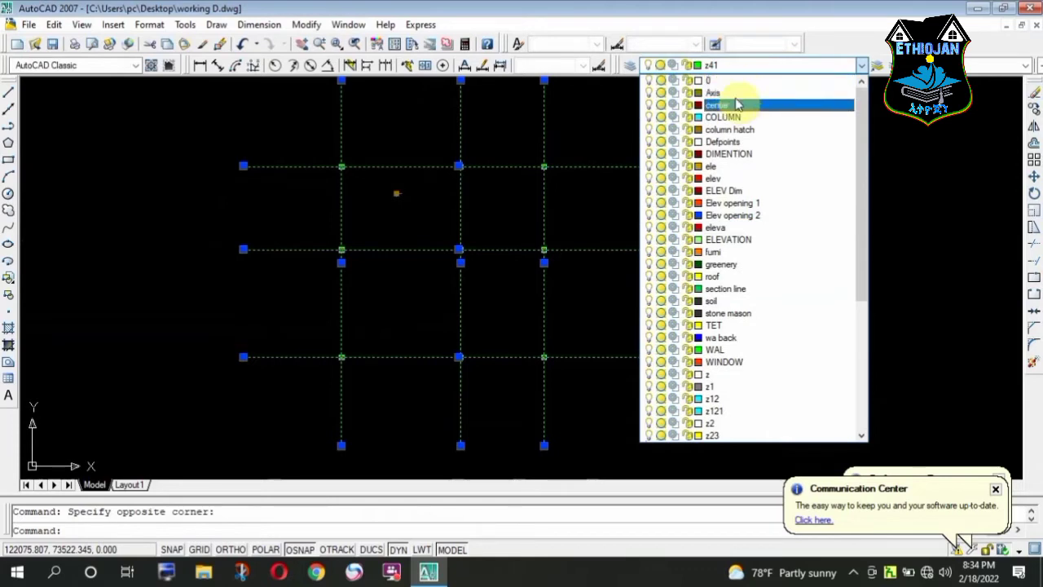
click(719, 106)
key(Escape)
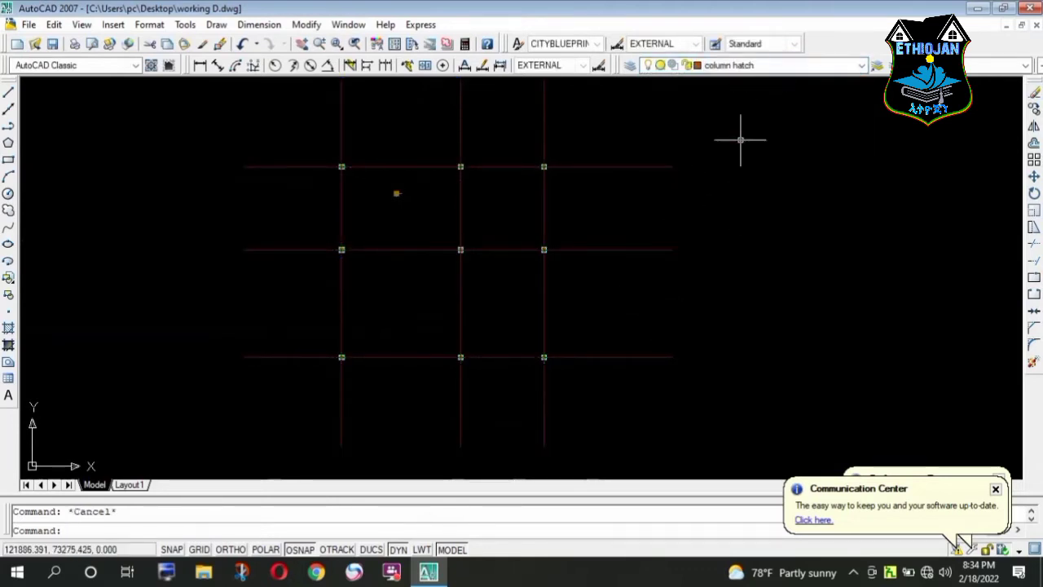
click(748, 67)
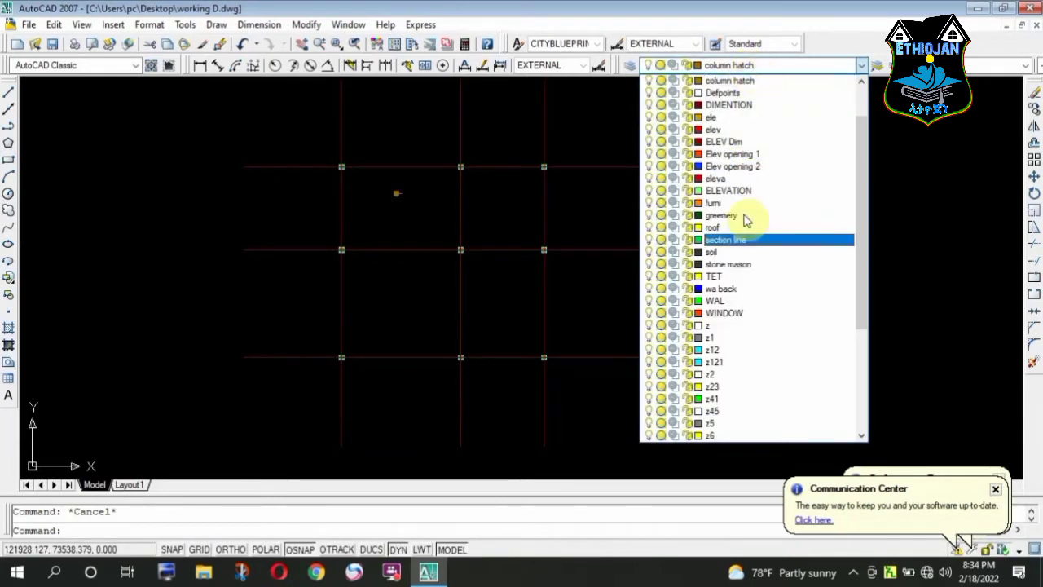
click(733, 304)
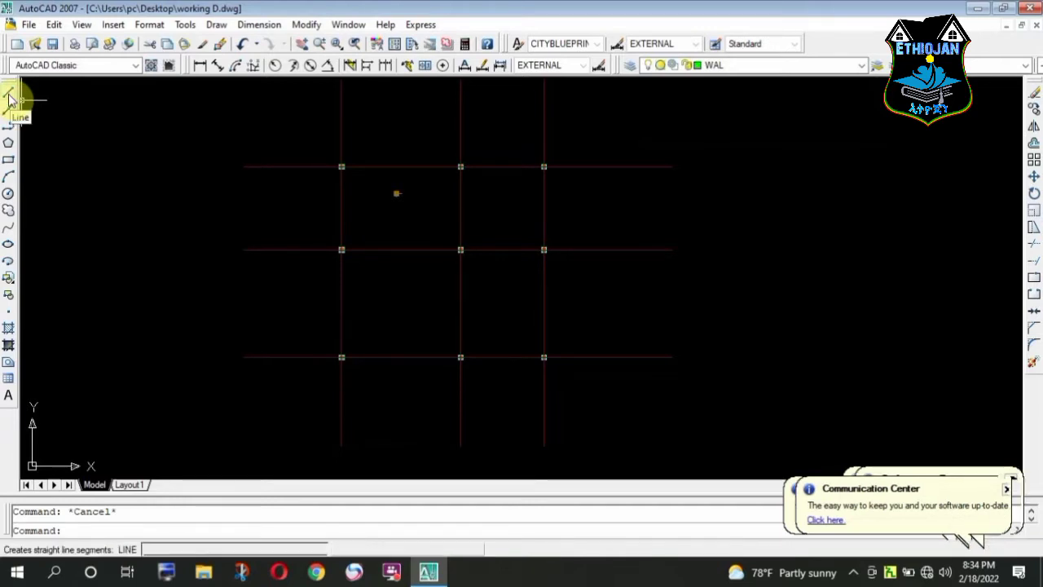
- Draw two horizontal wall lines between left and right column corners
click(10, 99)
scroll(350, 159, up, 3)
scroll(342, 159, up, 3)
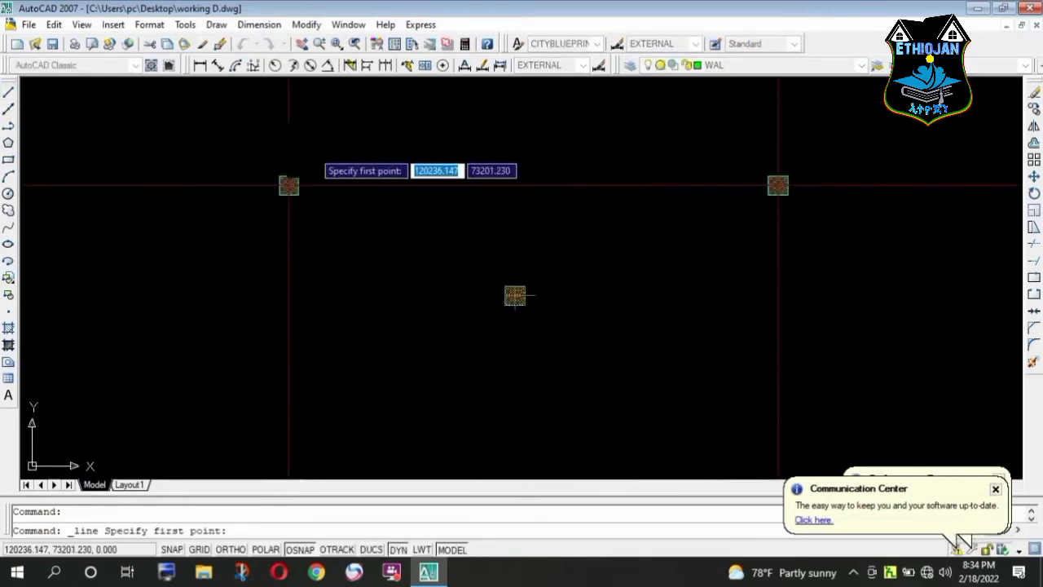
scroll(290, 200, up, 3)
click(269, 220)
scroll(221, 208, down, 3)
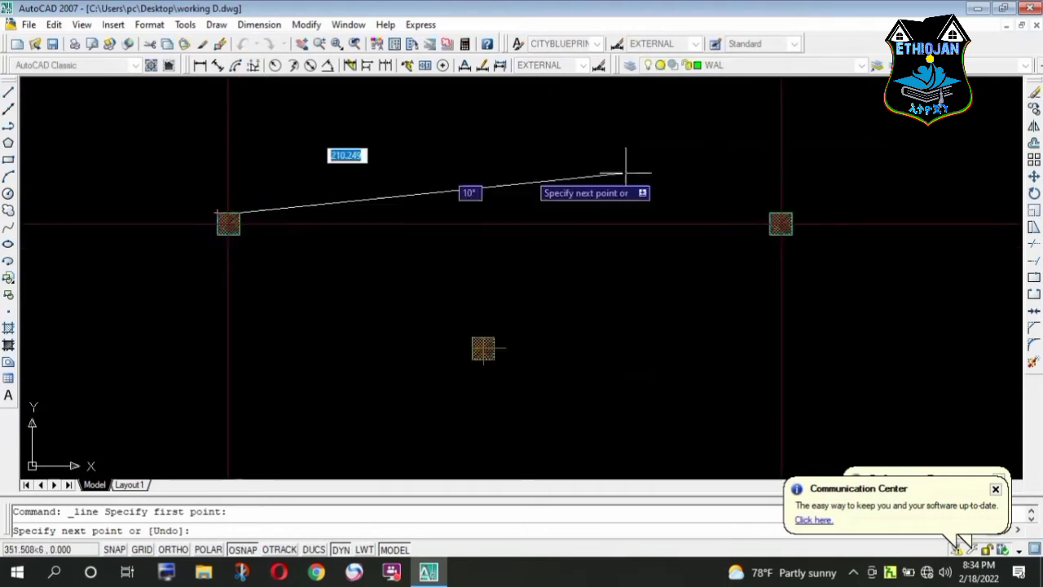
click(770, 213)
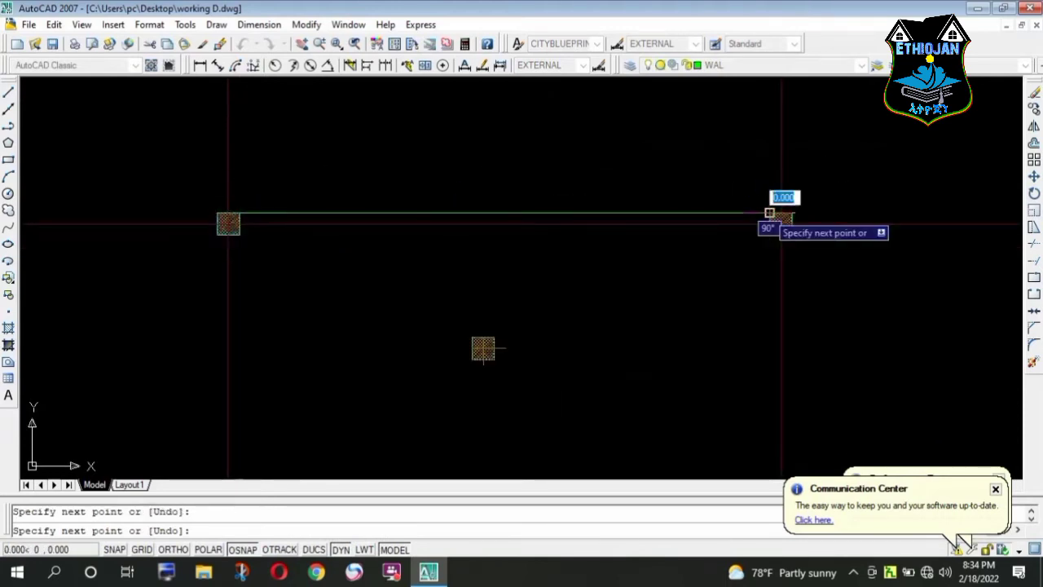
key(Return)
scroll(477, 174, down, 4)
scroll(605, 168, up, 3)
scroll(457, 208, up, 2)
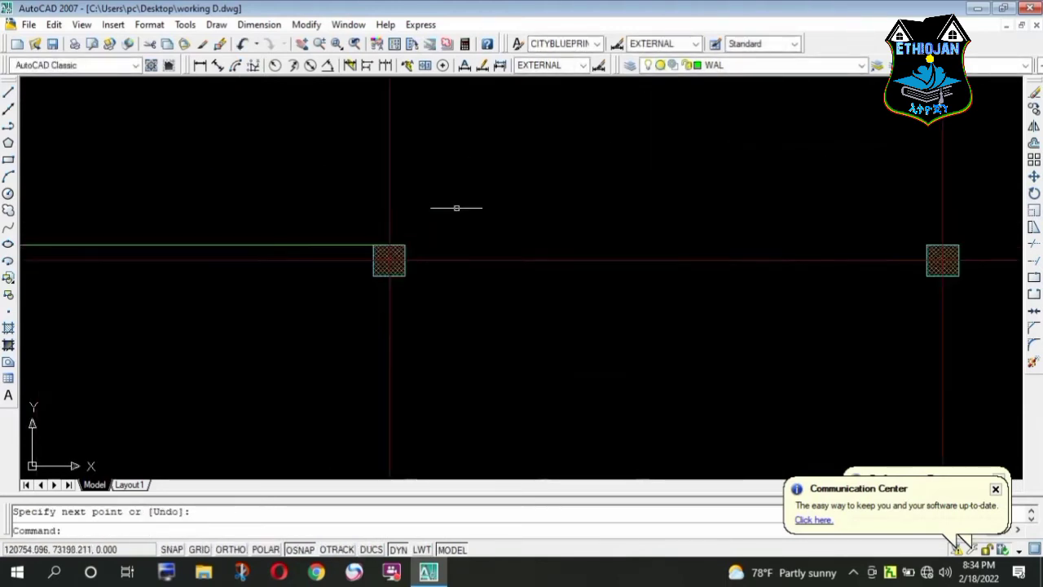
key(Return)
click(405, 245)
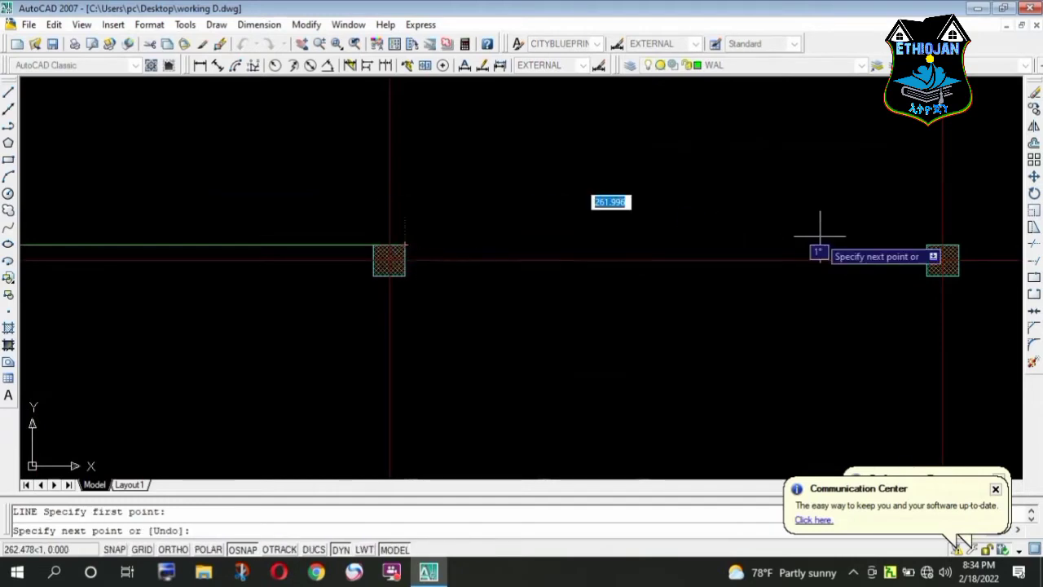
click(928, 244)
key(Return)
scroll(535, 155, down, 3)
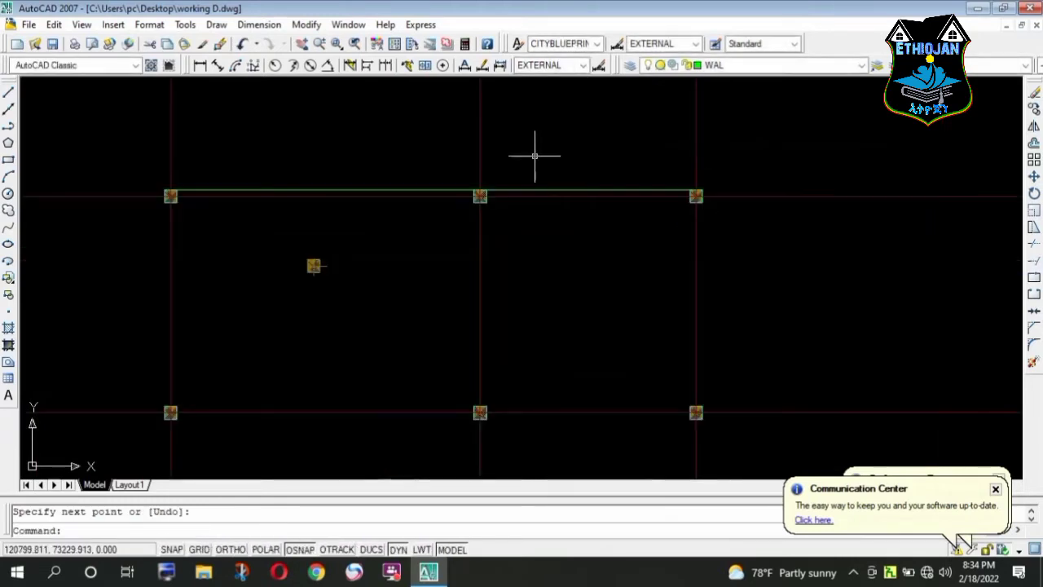
scroll(705, 221, up, 2)
scroll(650, 194, down, 2)
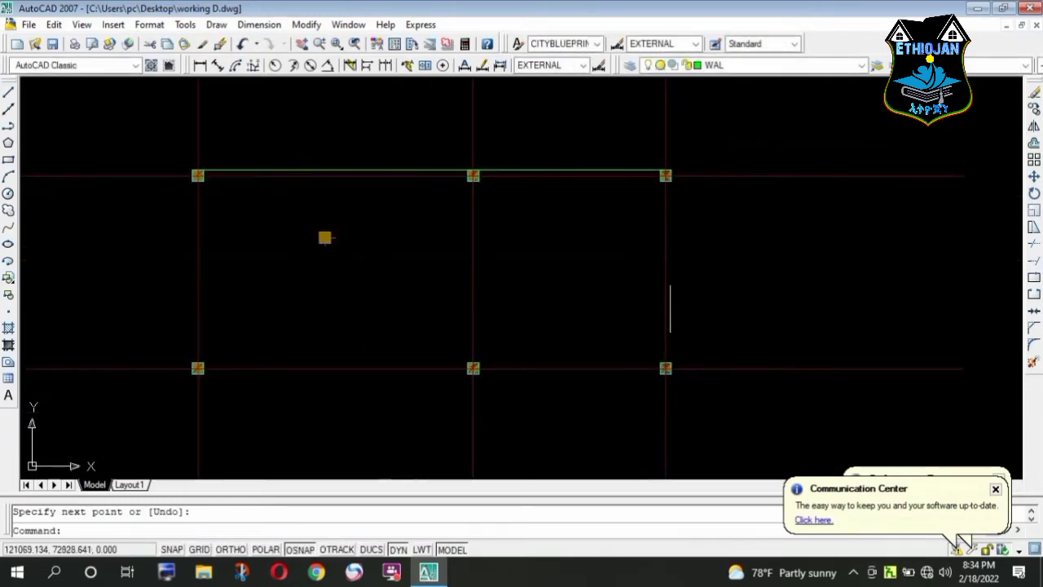
scroll(676, 190, up, 2)
scroll(664, 168, up, 3)
- Draw two vertical wall lines from the upper columns down to the lower columns
key(Return)
click(657, 161)
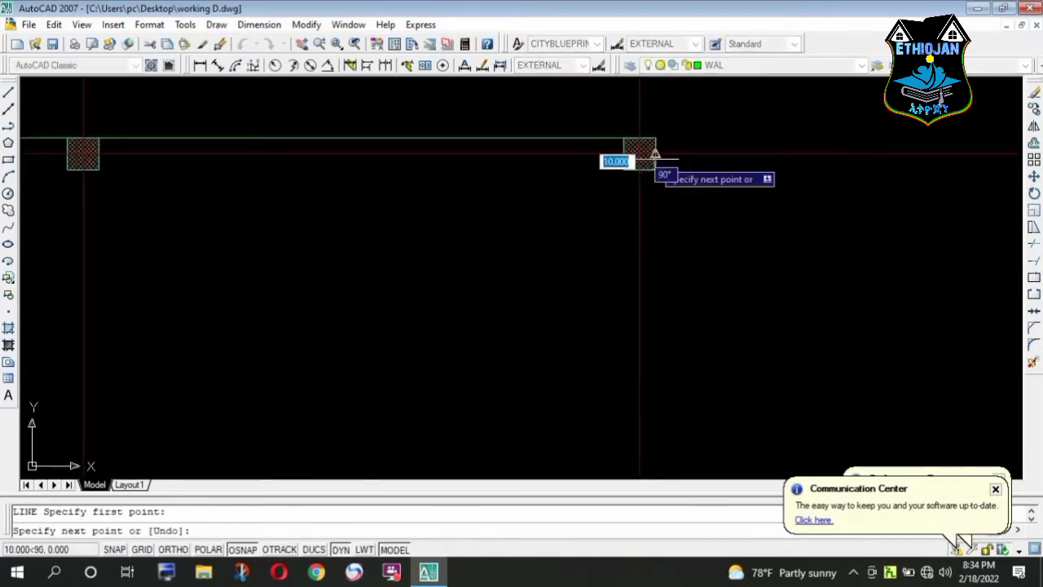
scroll(656, 159, down, 3)
scroll(648, 359, up, 4)
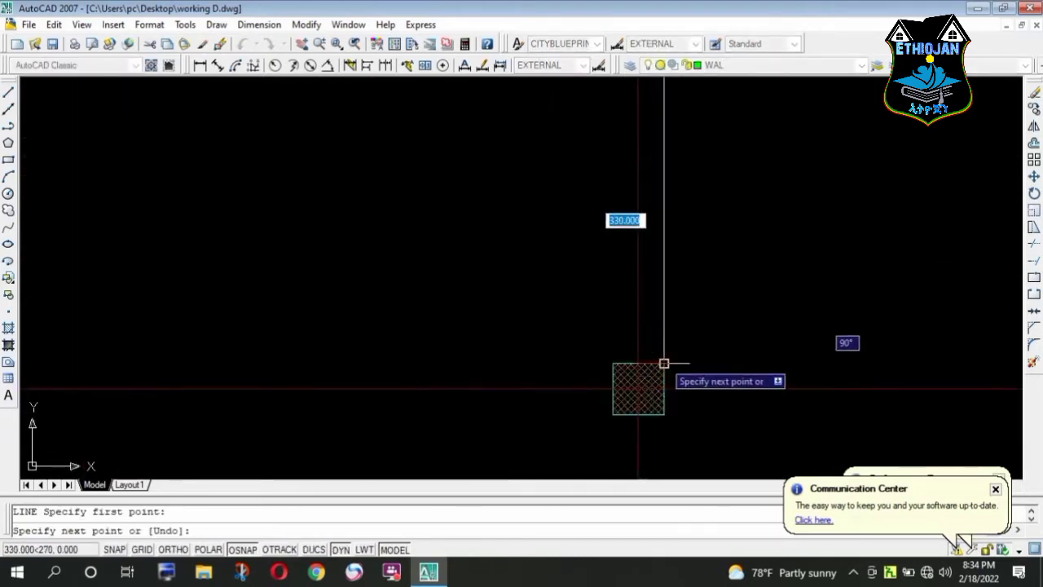
click(664, 364)
key(Return)
scroll(644, 245, down, 3)
scroll(633, 163, up, 3)
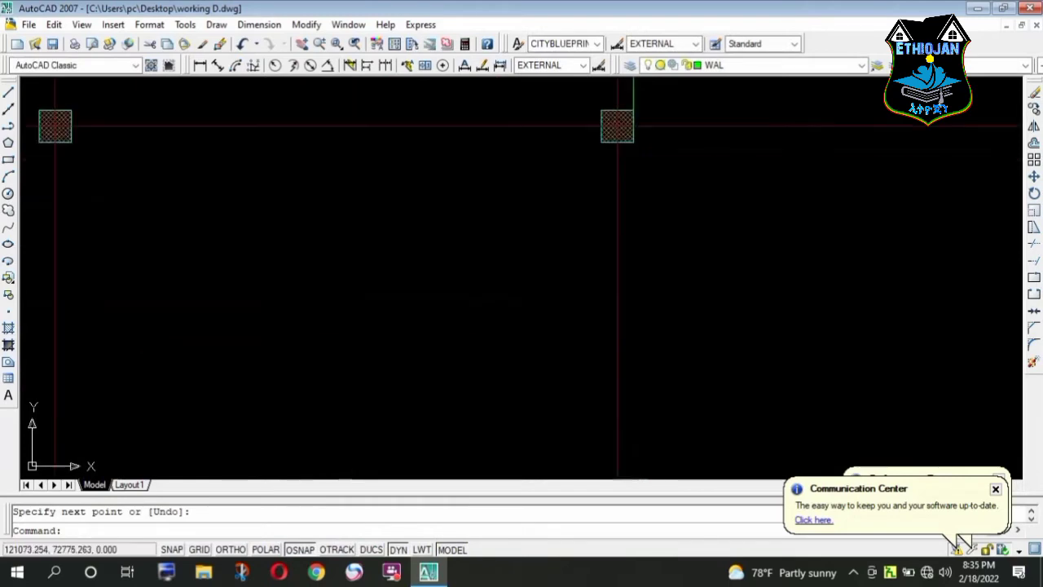
key(Return)
click(634, 140)
scroll(628, 163, down, 3)
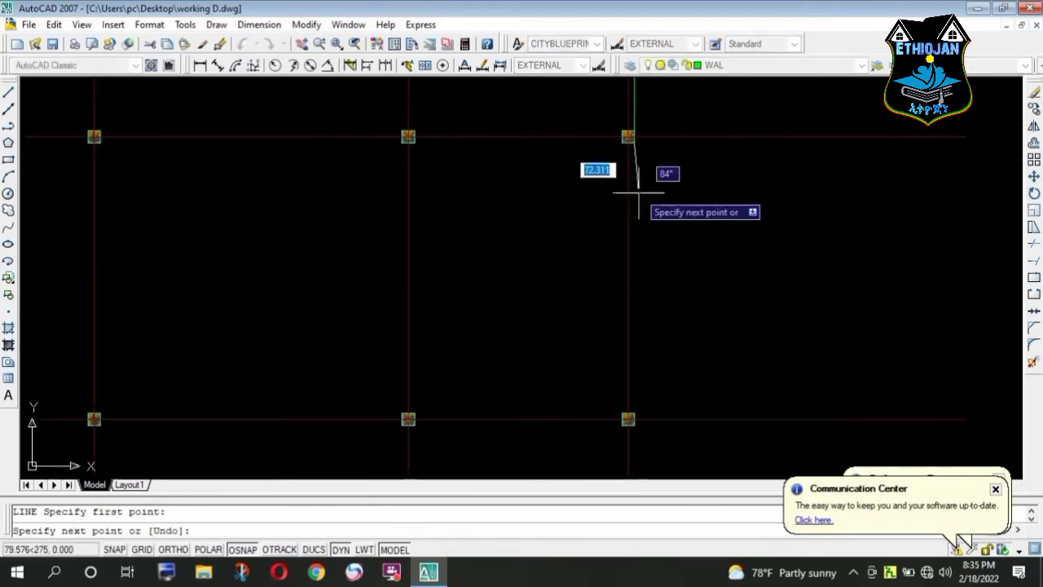
scroll(630, 400, up, 4)
click(648, 400)
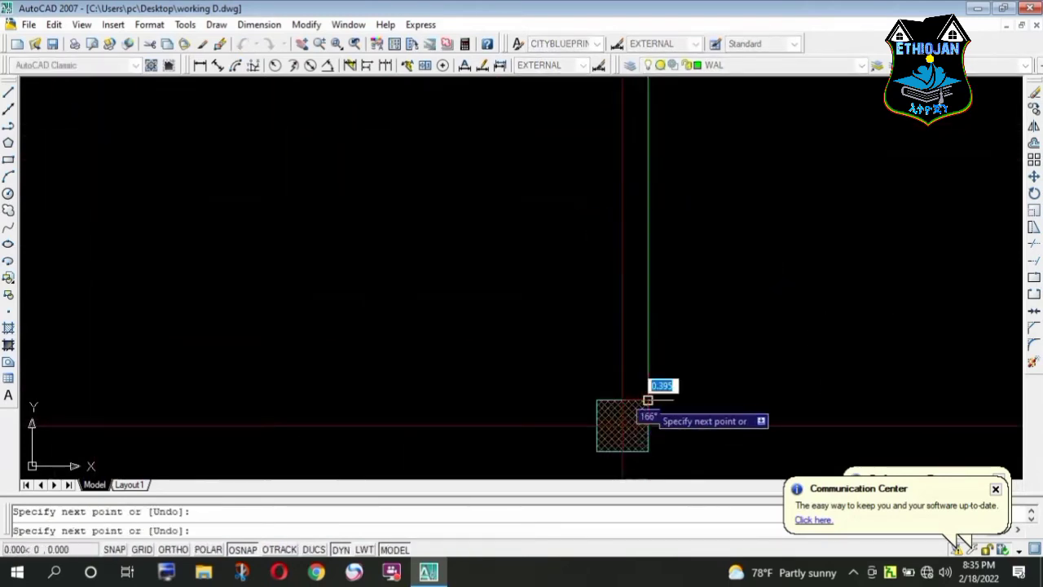
key(Return)
scroll(648, 268, down, 5)
scroll(648, 267, up, 2)
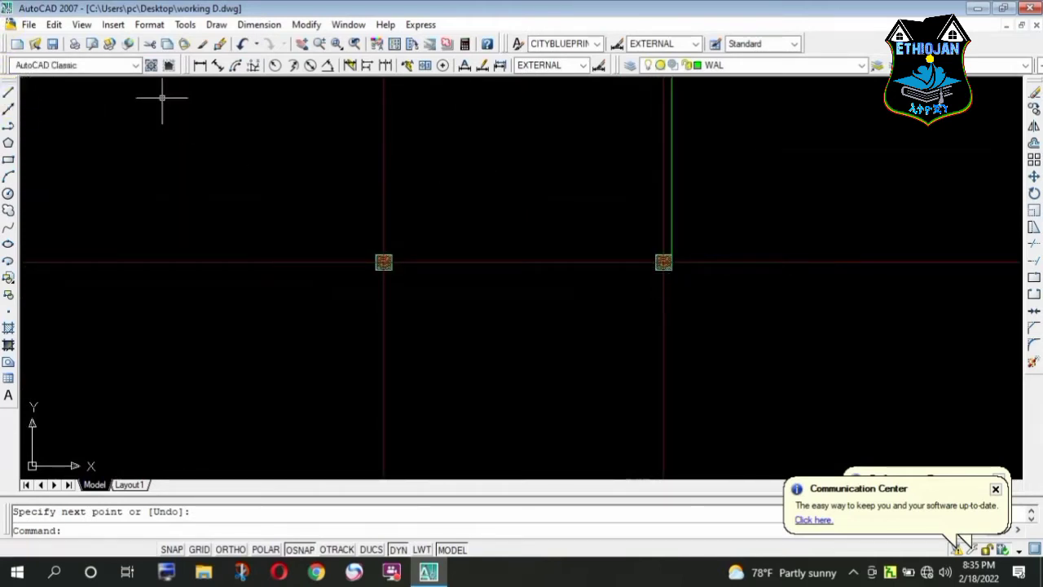
- Draw a horizontal outer wall line from the right column corner to the left column
click(12, 103)
scroll(632, 285, up, 2)
scroll(637, 279, up, 2)
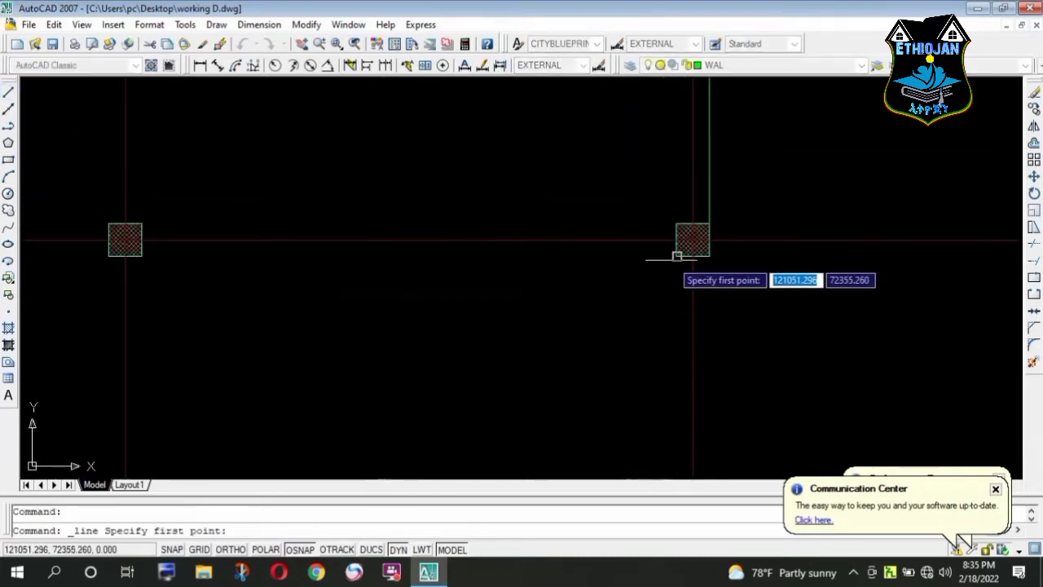
click(676, 256)
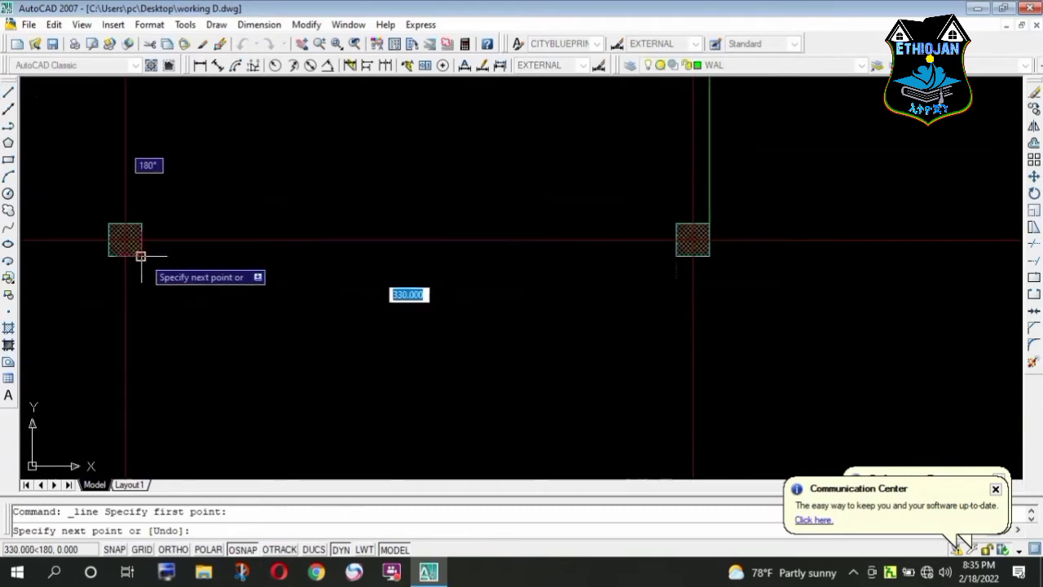
click(141, 256)
key(Return)
scroll(345, 285, down, 2)
- Draw a wall line from the left column's corner to the middle column's corner
key(Return)
scroll(152, 298, up, 2)
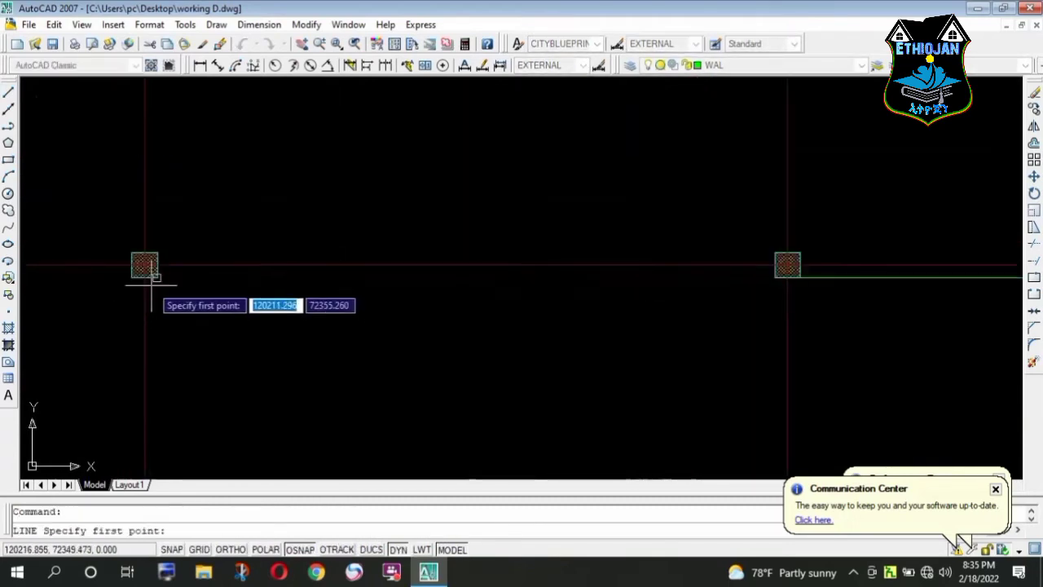
scroll(160, 271, up, 2)
click(160, 271)
scroll(337, 291, down, 2)
scroll(308, 282, up, 1)
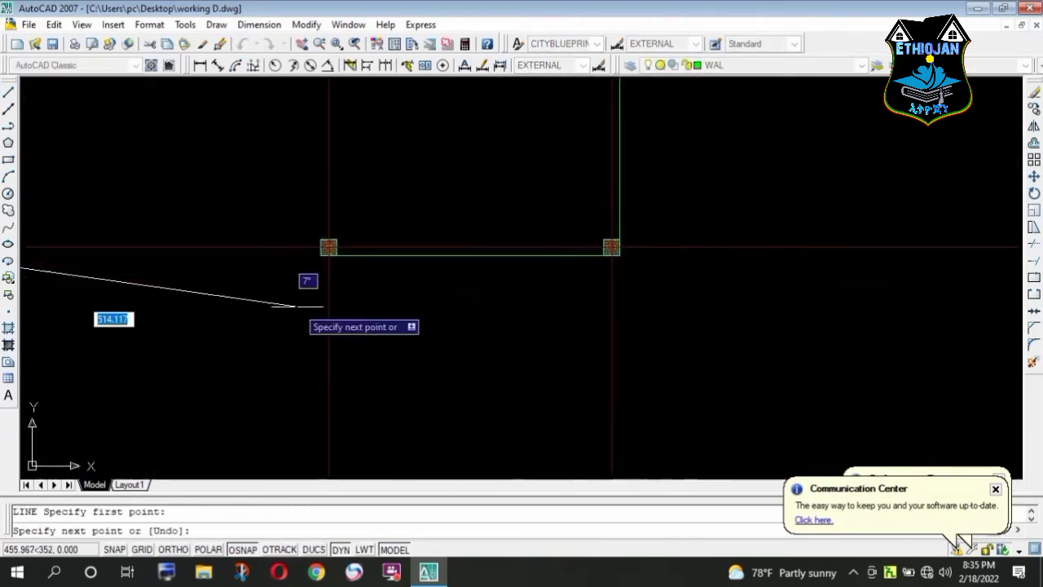
scroll(304, 238, up, 1)
click(341, 234)
key(Return)
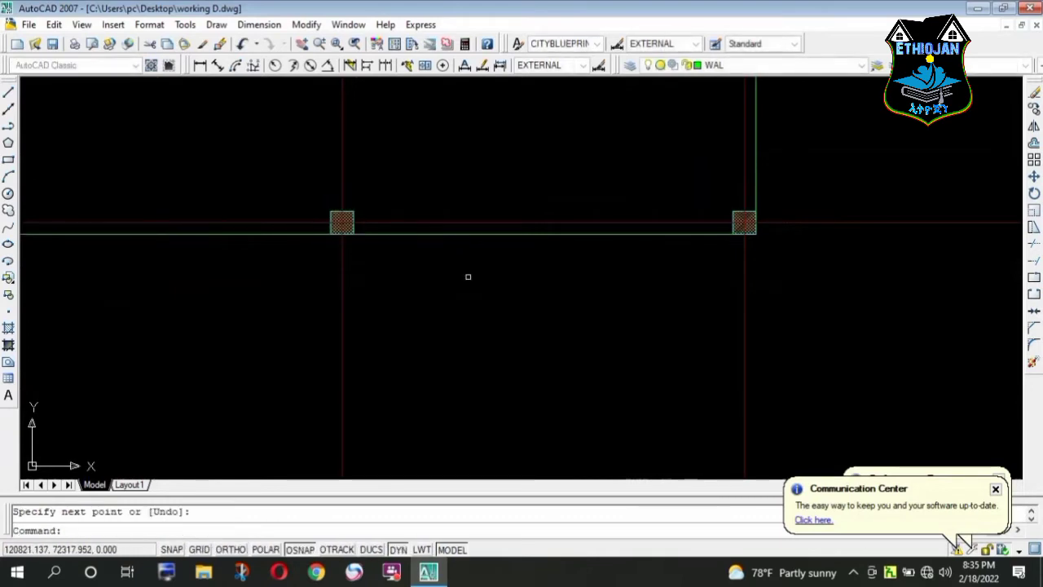
scroll(468, 277, down, 2)
scroll(299, 156, up, 2)
scroll(333, 93, up, 2)
- Draw a vertical wall line from the top-left column down to a lower column corner
key(Return)
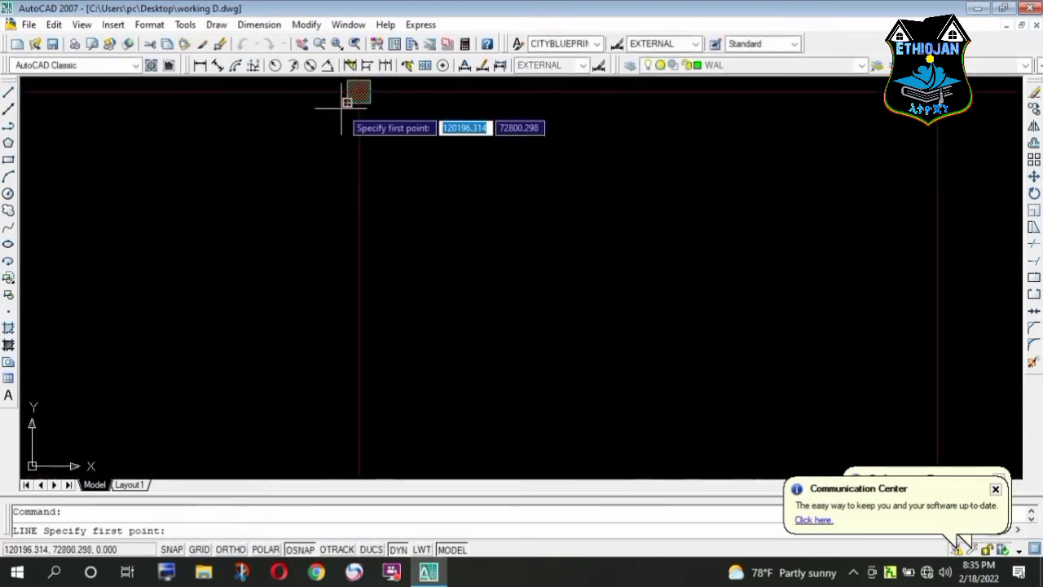
click(347, 102)
scroll(347, 102, down, 2)
scroll(343, 236, up, 1)
scroll(333, 315, up, 1)
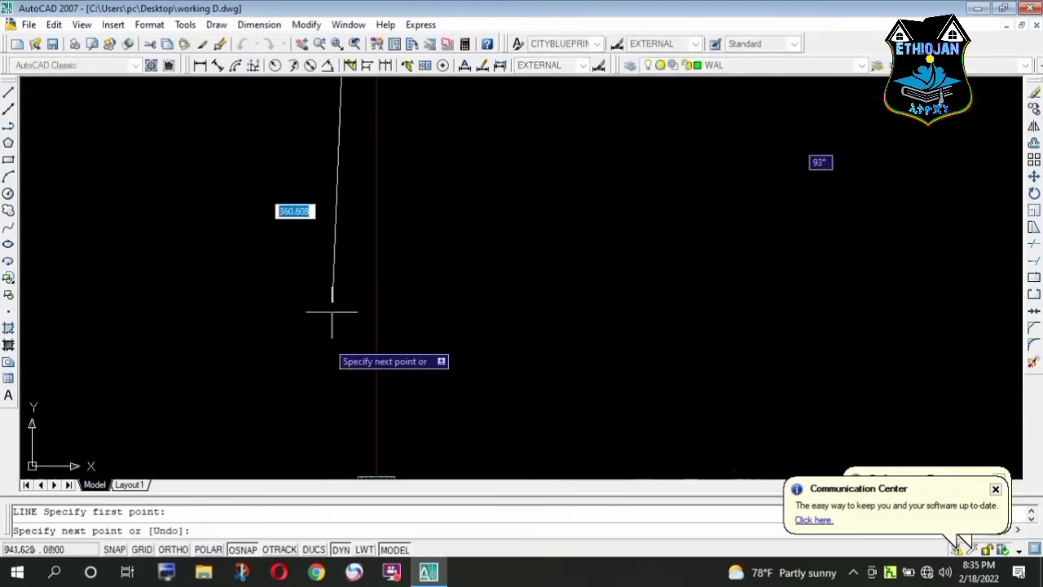
scroll(359, 318, down, 1)
scroll(370, 391, up, 4)
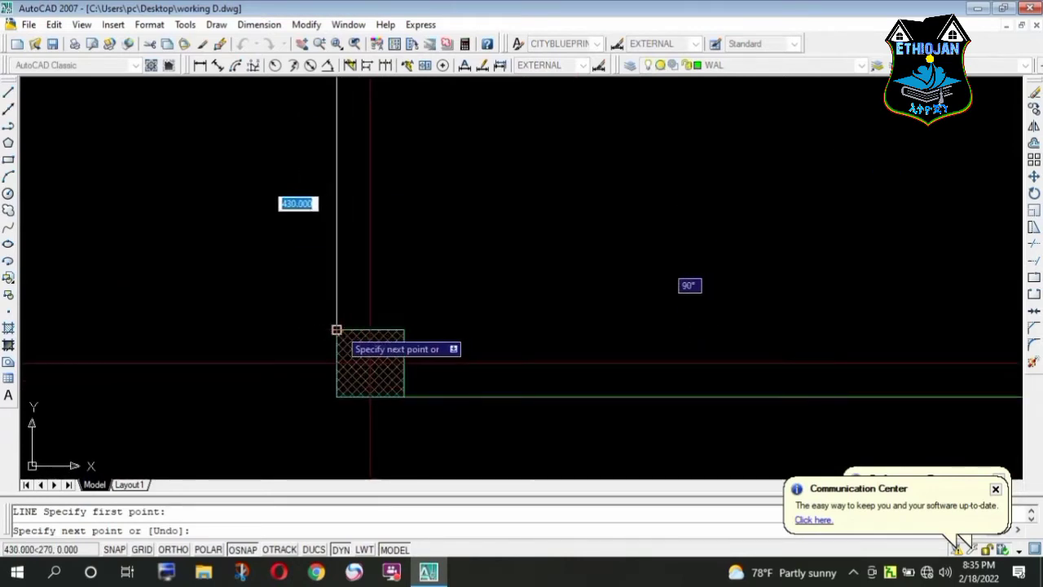
click(337, 329)
key(Return)
scroll(371, 364, down, 4)
scroll(373, 365, down, 2)
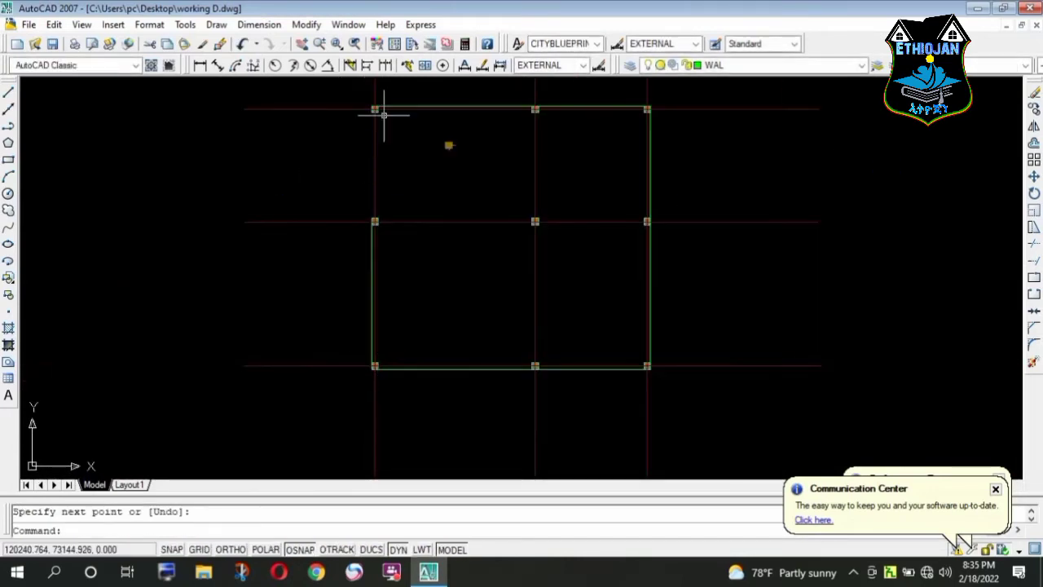
scroll(368, 107, up, 5)
- Add a second vertical wall line from the top-left column's corner to the lower column
key(Return)
click(383, 139)
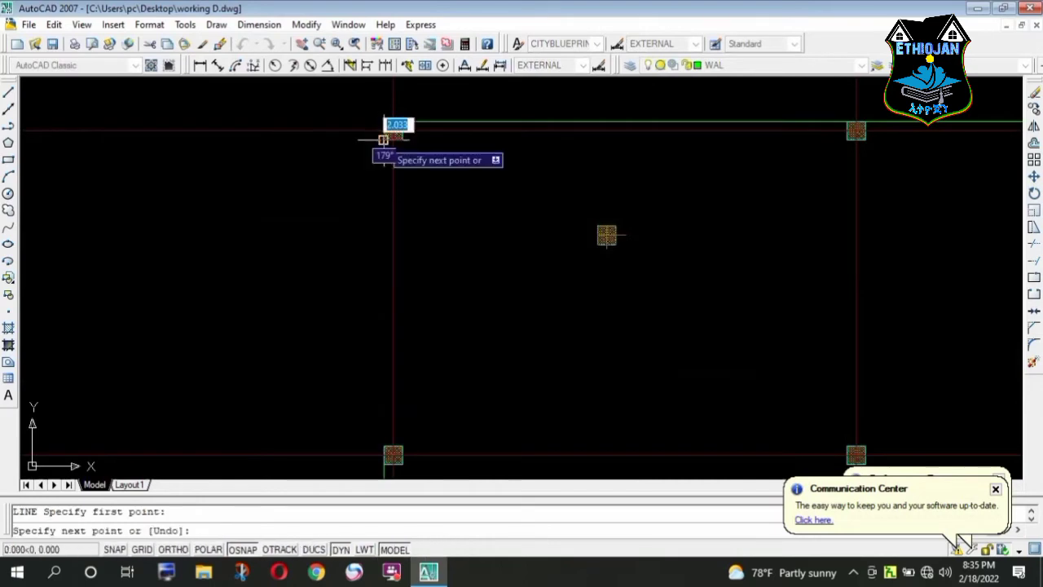
scroll(384, 131, down, 4)
scroll(380, 261, up, 5)
click(373, 277)
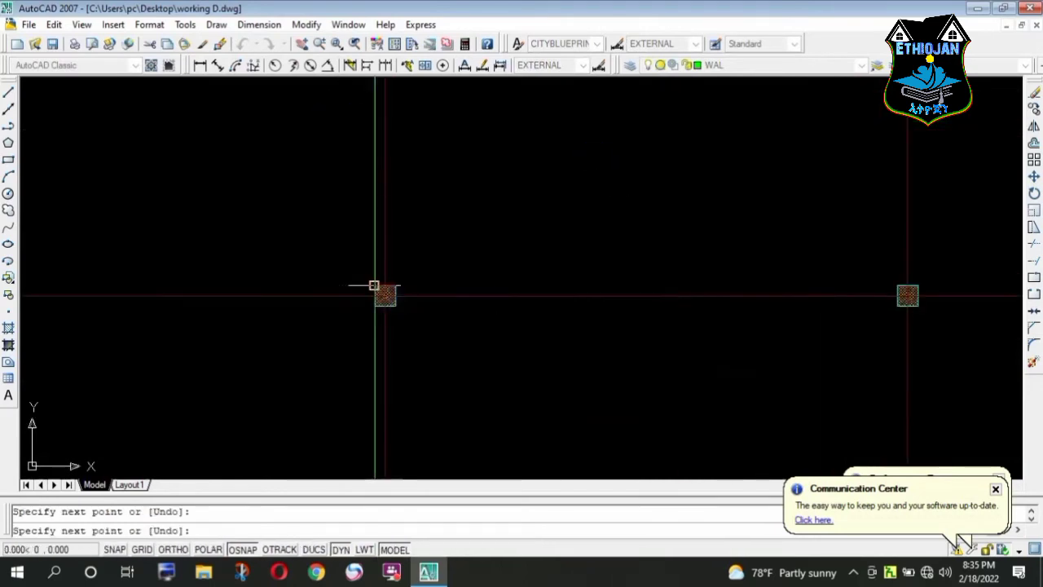
key(Return)
scroll(370, 257, down, 3)
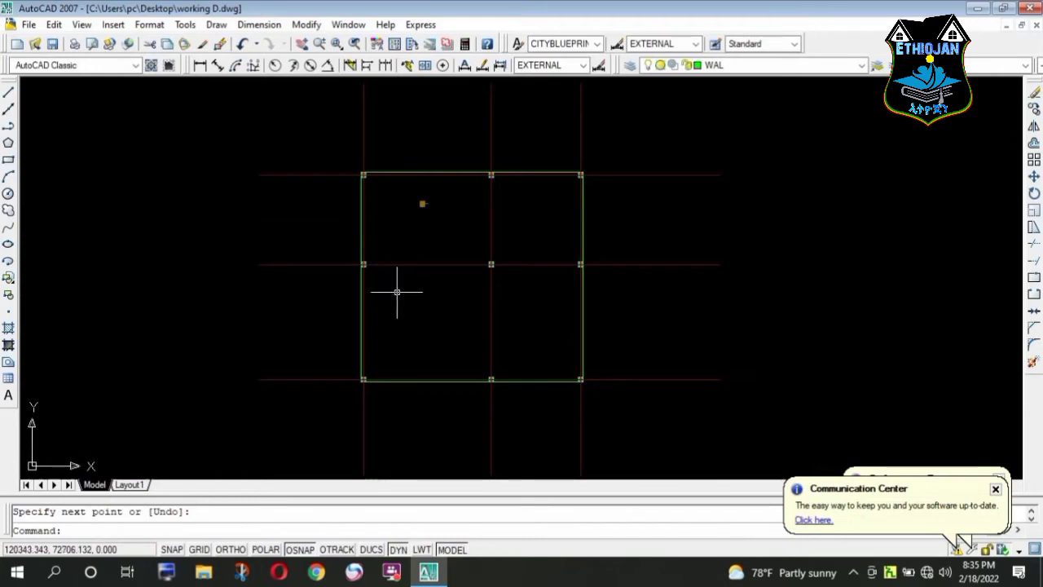
scroll(397, 292, up, 5)
- Draw the middle horizontal wall as two lines: left to middle column, middle to right column
key(Return)
scroll(349, 242, up, 3)
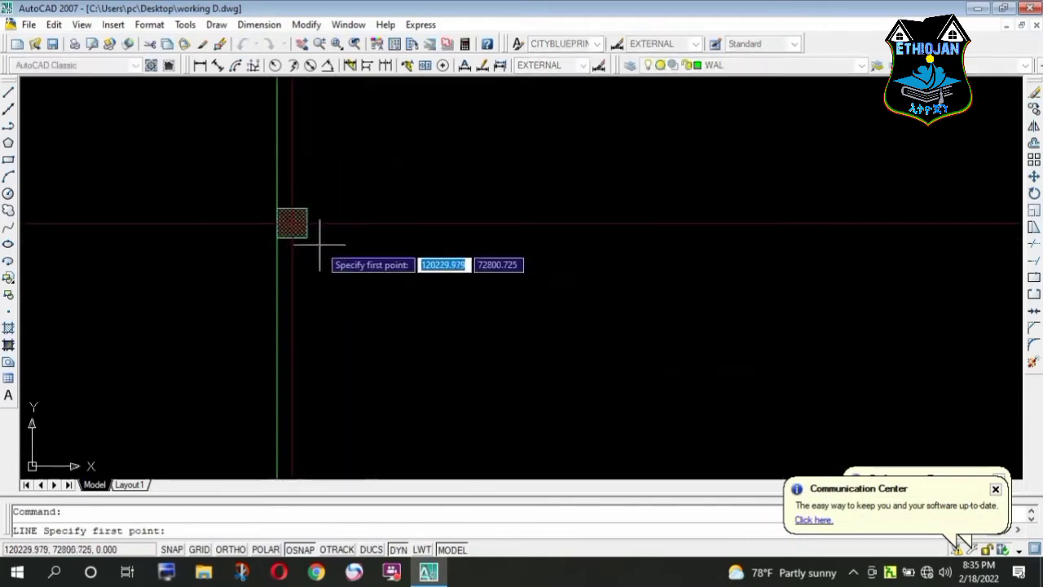
click(307, 238)
scroll(307, 238, down, 3)
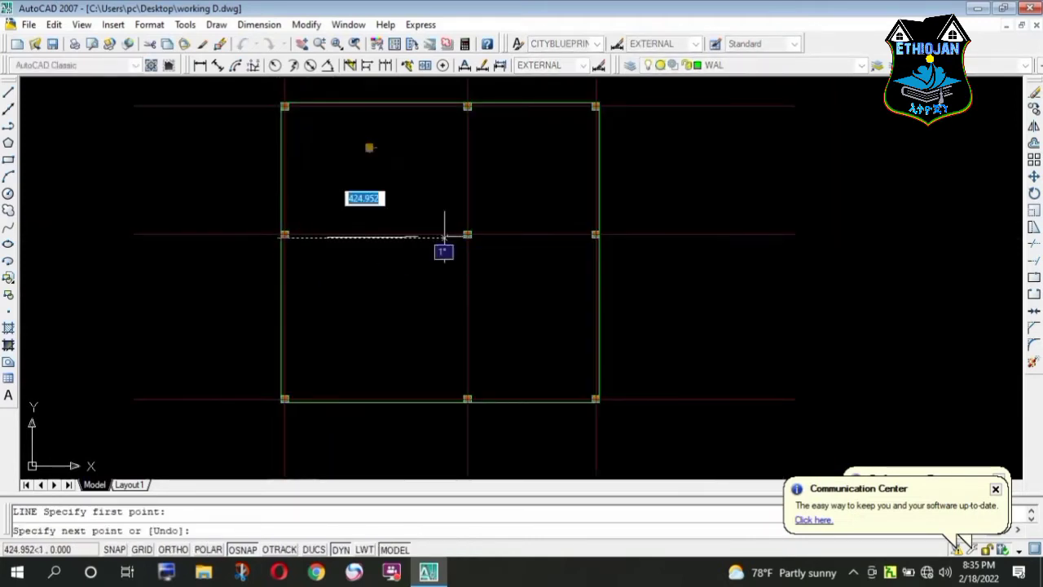
scroll(444, 247, up, 3)
click(481, 240)
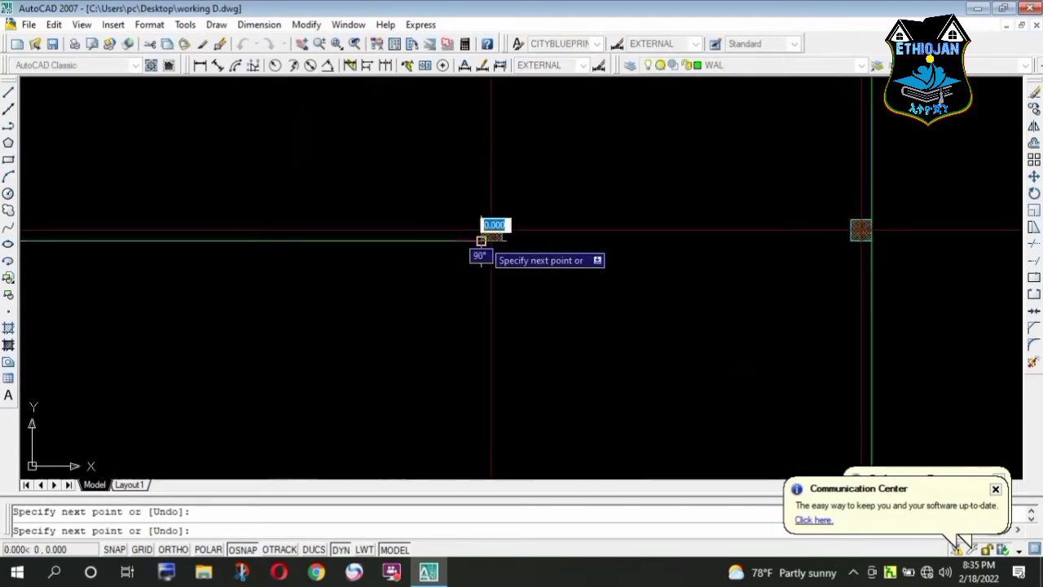
key(Return)
key(Return)
click(492, 233)
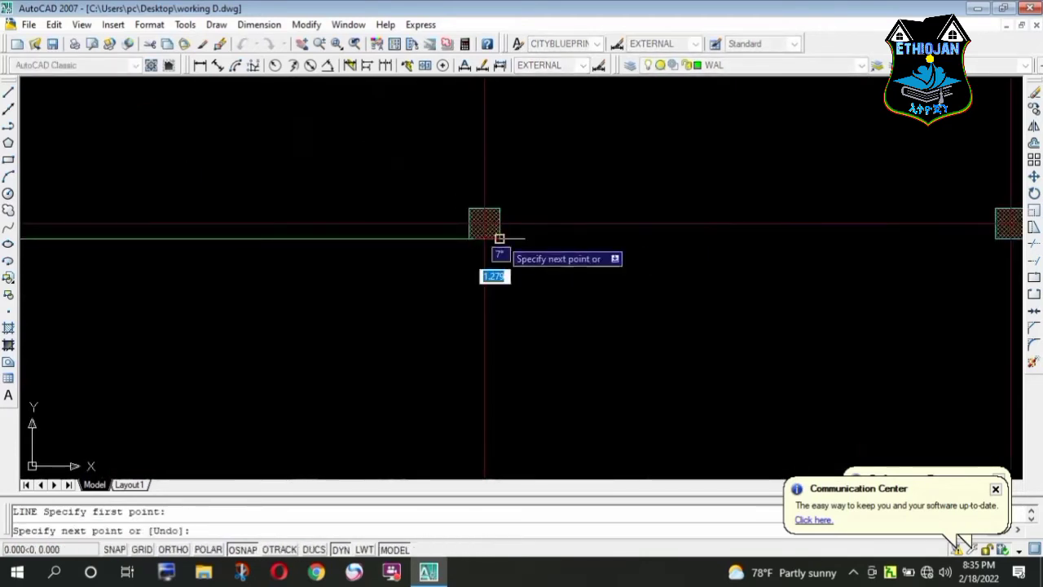
scroll(444, 258, down, 2)
click(675, 242)
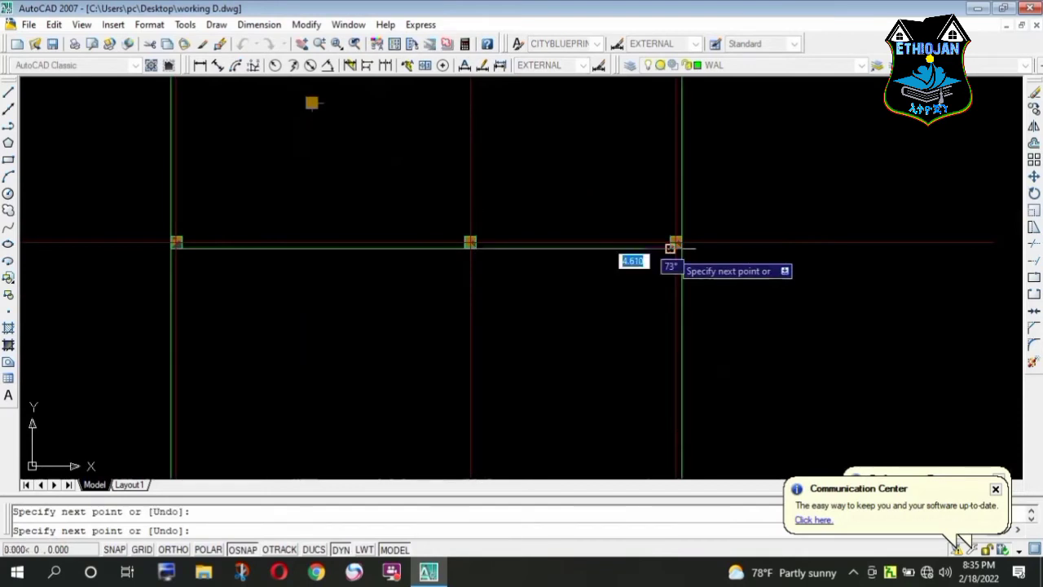
key(Return)
scroll(414, 237, down, 1)
scroll(415, 237, down, 1)
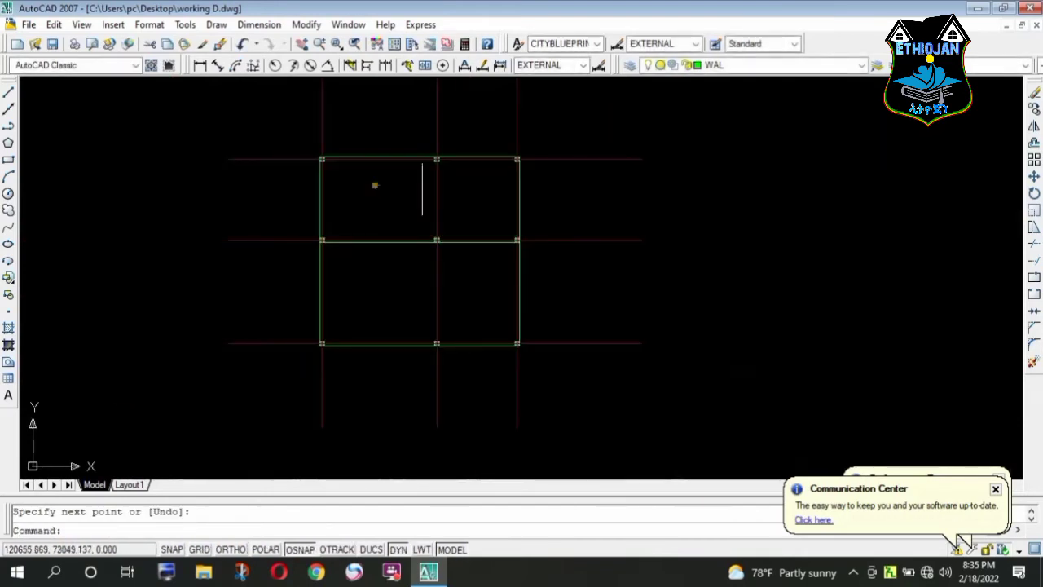
scroll(443, 159, up, 3)
- Draw the interior wall from the top middle column to the central column, splitting the upper rooms
key(Return)
click(450, 147)
scroll(447, 155, down, 2)
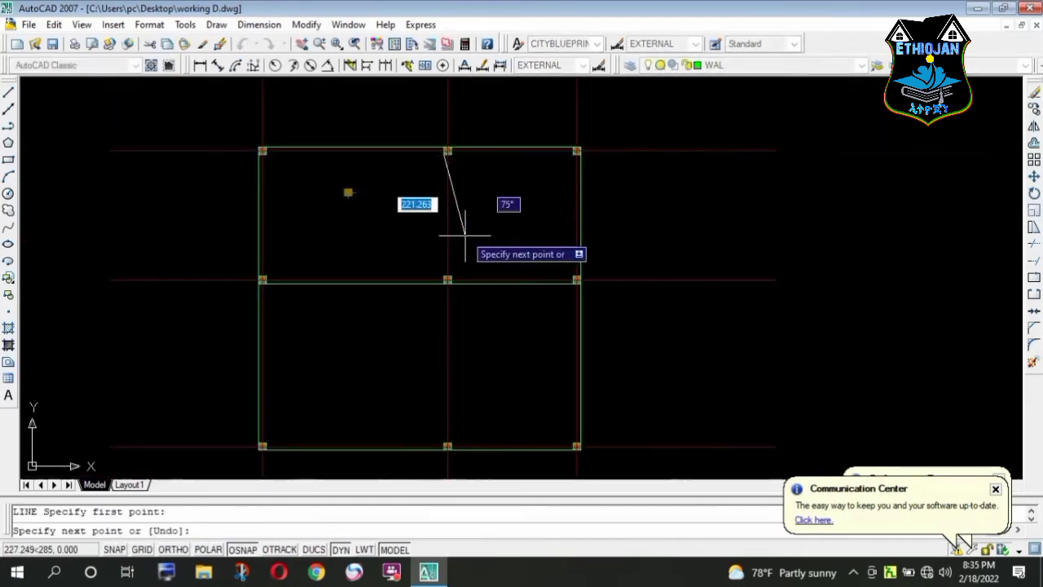
scroll(453, 280, up, 4)
click(413, 262)
key(Return)
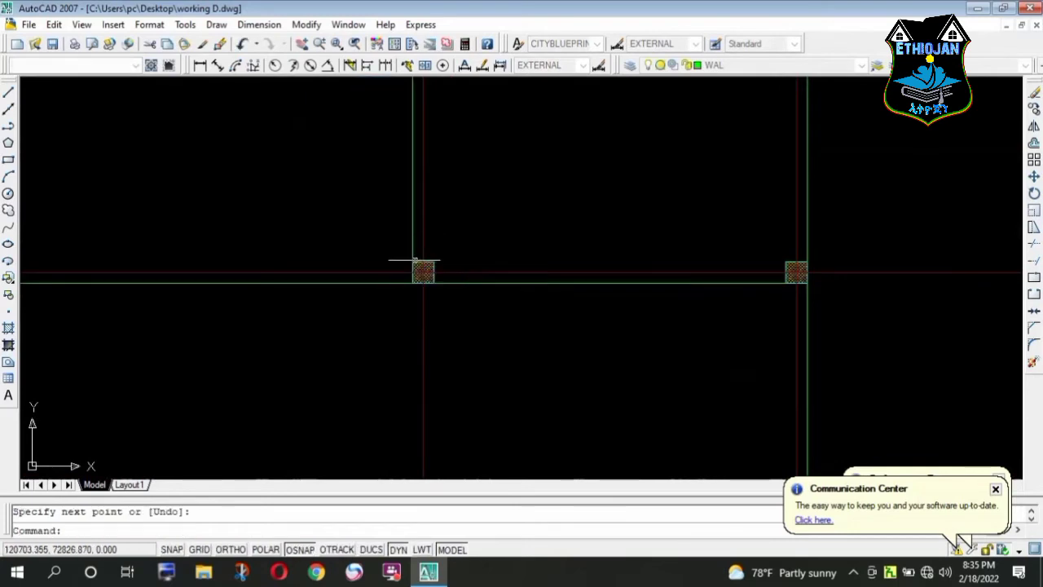
scroll(481, 282, down, 3)
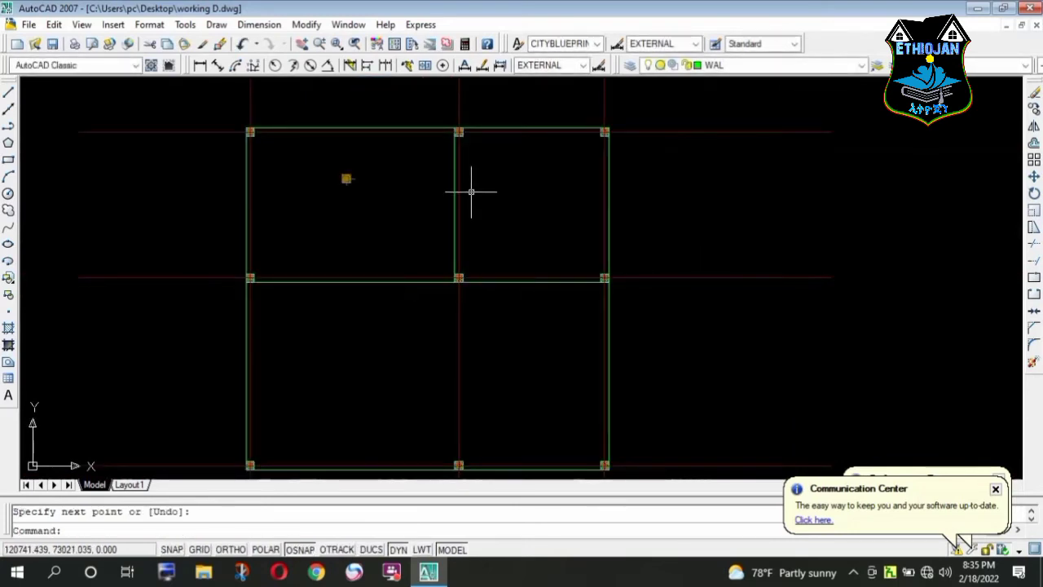
scroll(471, 192, down, 2)
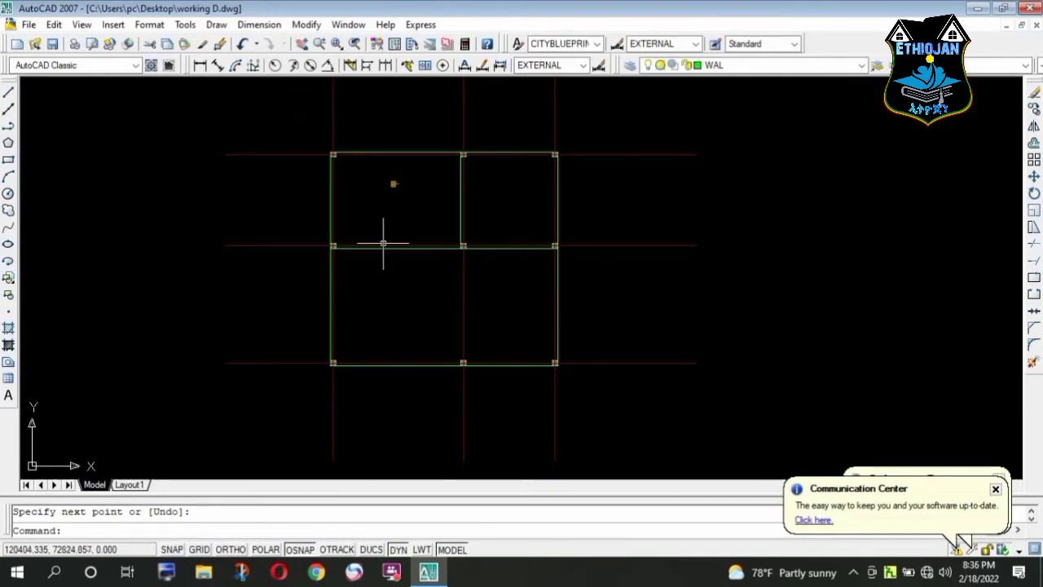
scroll(384, 135, up, 3)
scroll(385, 133, up, 4)
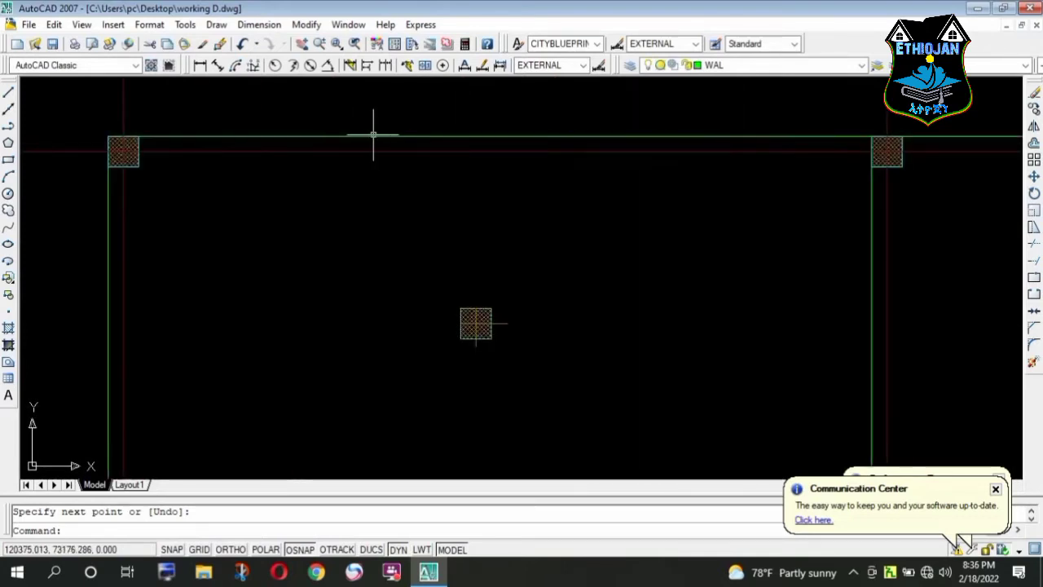
scroll(384, 231, down, 2)
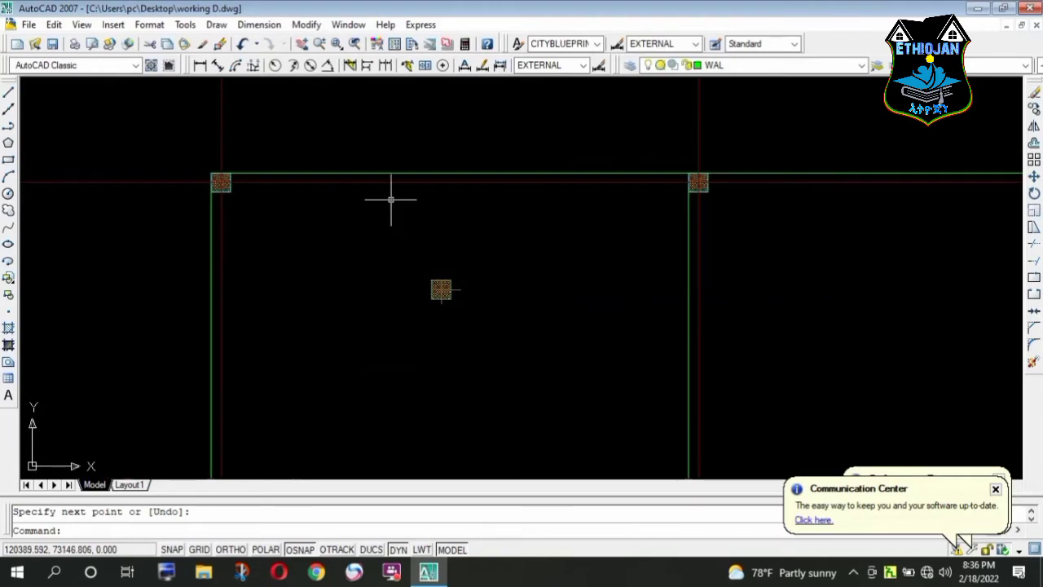
scroll(346, 145, down, 2)
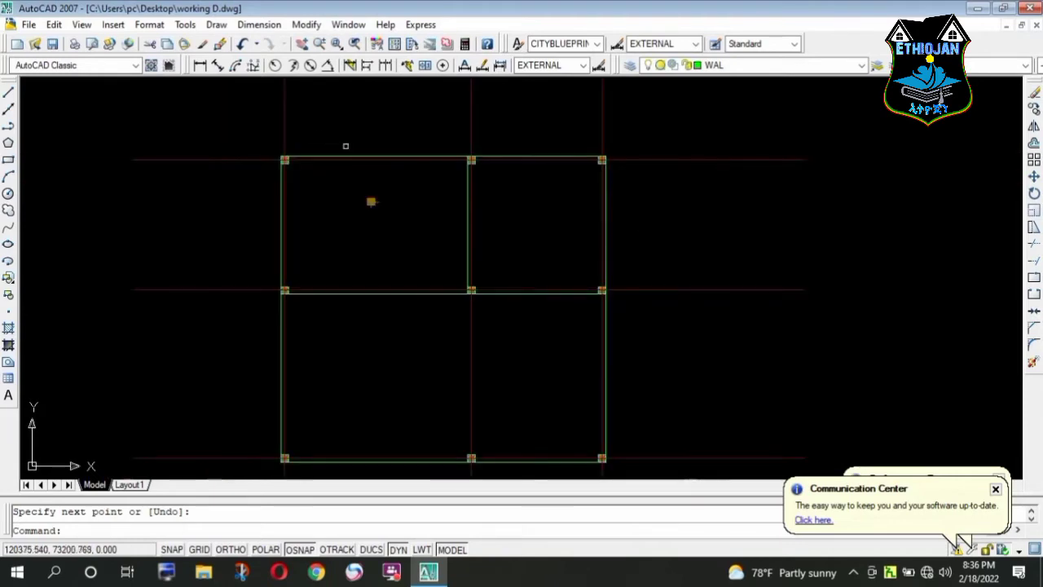
- Offset the first two horizontal wall lines by 20, including the top wall, to the inside
click(1033, 143)
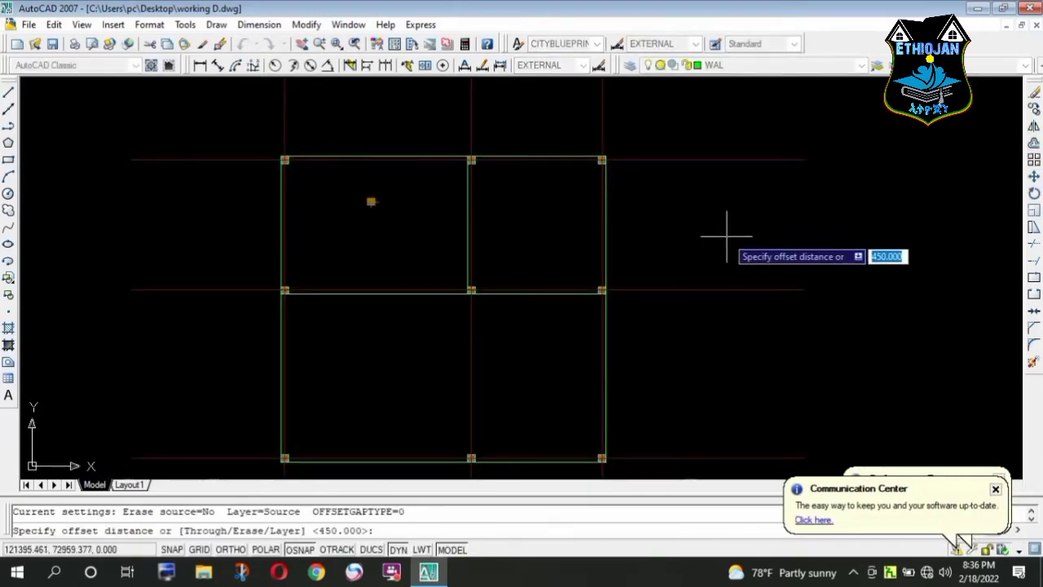
text(2)
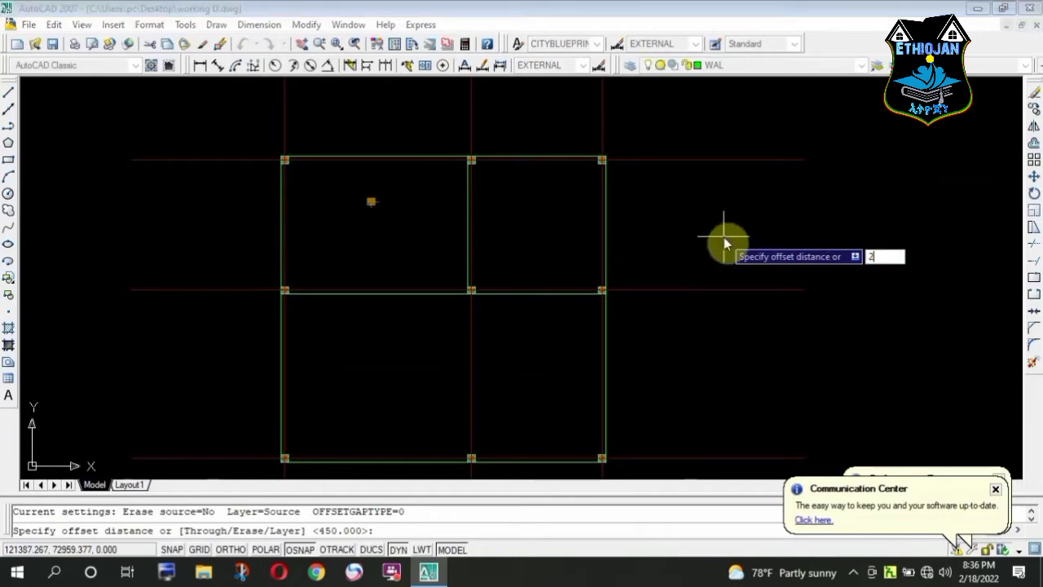
text(0)
key(Return)
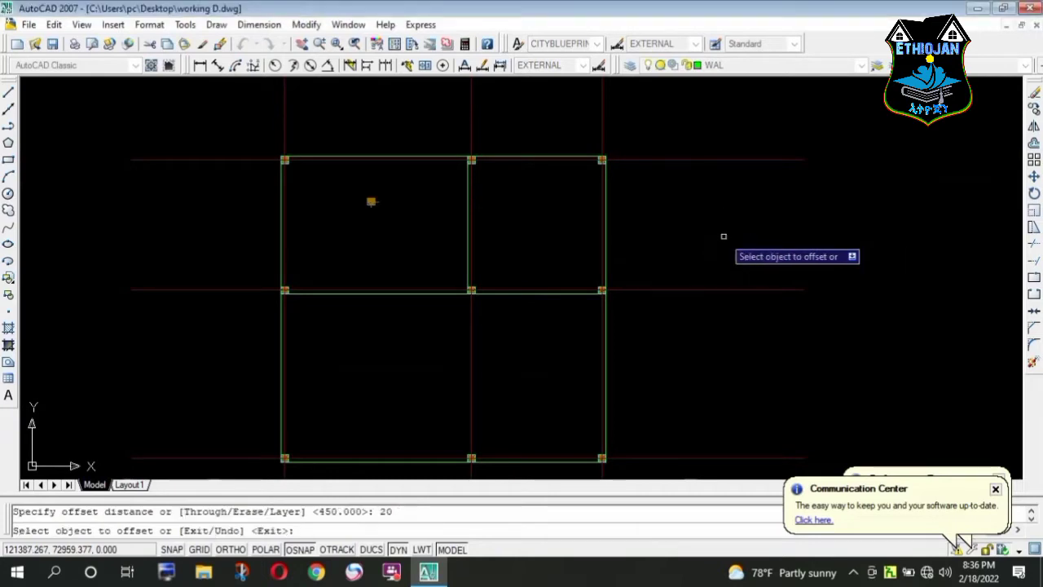
scroll(333, 133, up, 2)
scroll(333, 147, up, 3)
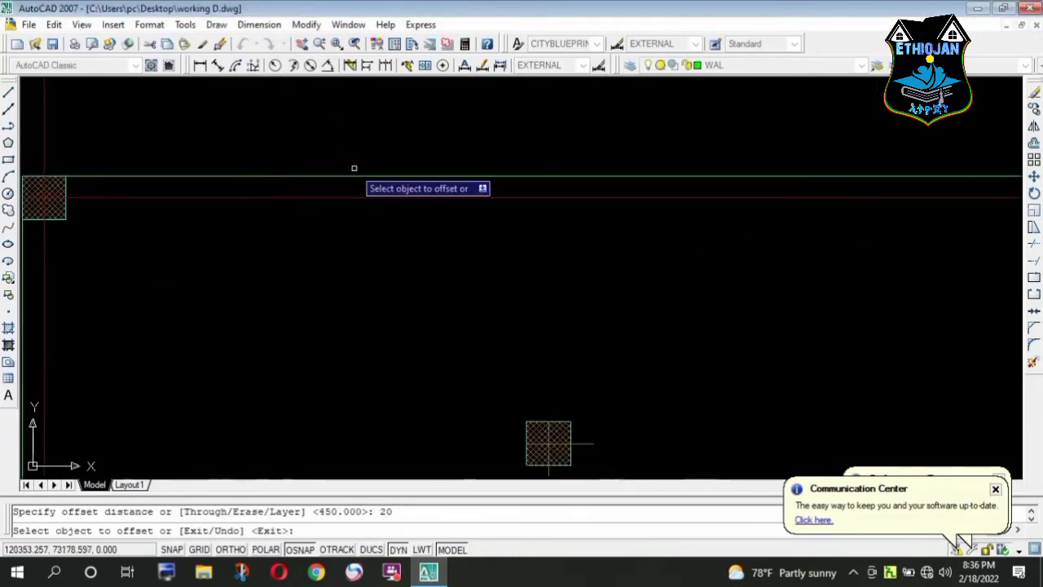
click(360, 176)
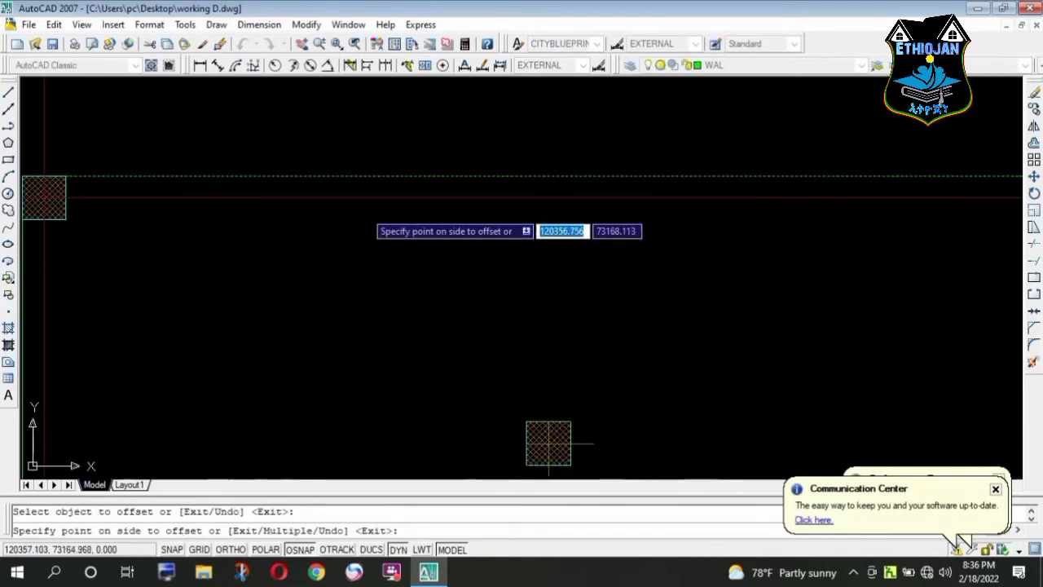
click(370, 244)
scroll(154, 122, down, 4)
scroll(414, 125, up, 4)
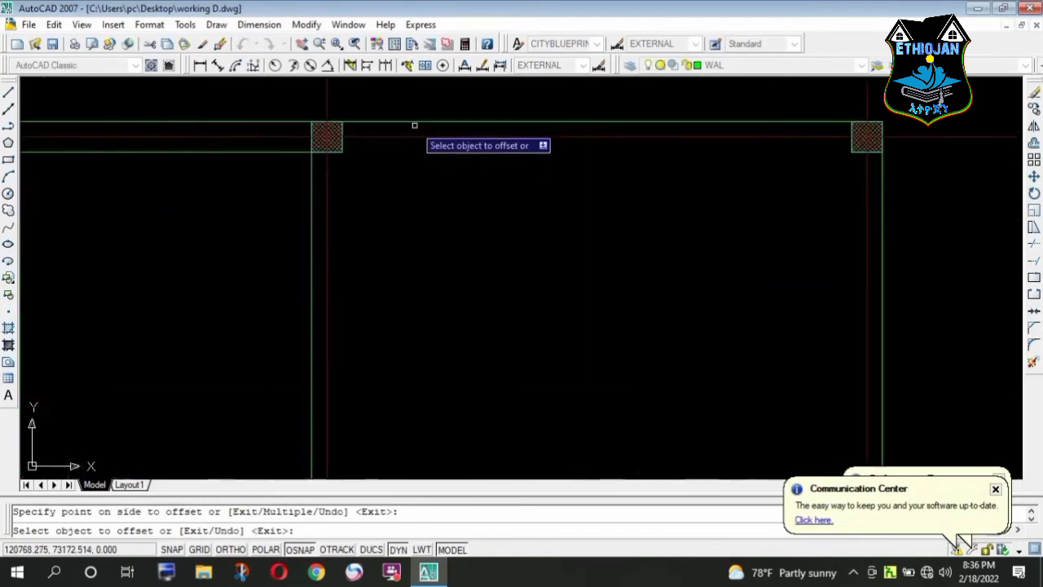
click(418, 122)
click(422, 188)
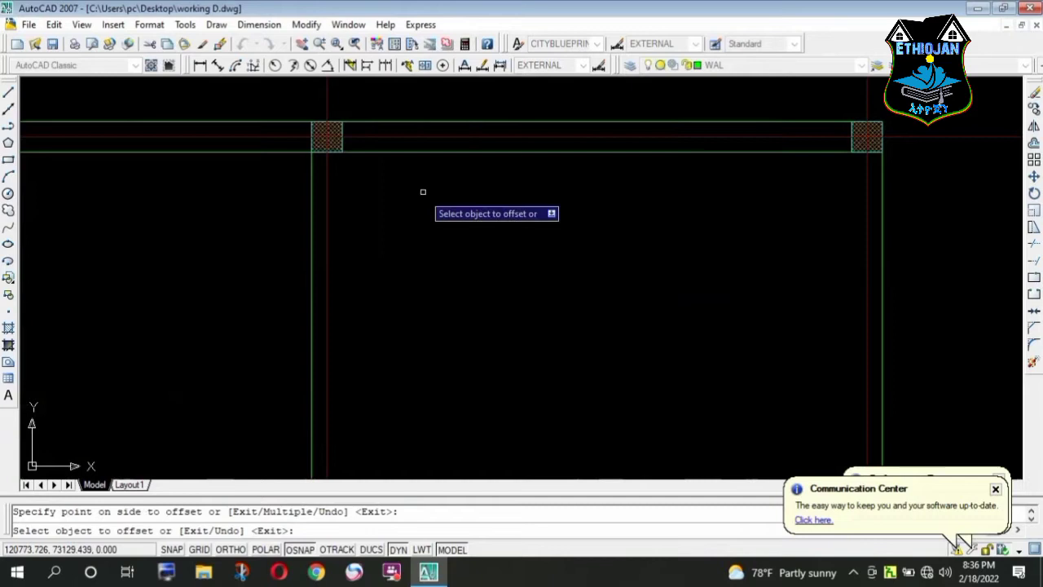
- Offset the vertical wall, the wall between columns, the left wall and the bottom wall inward
click(310, 236)
click(476, 236)
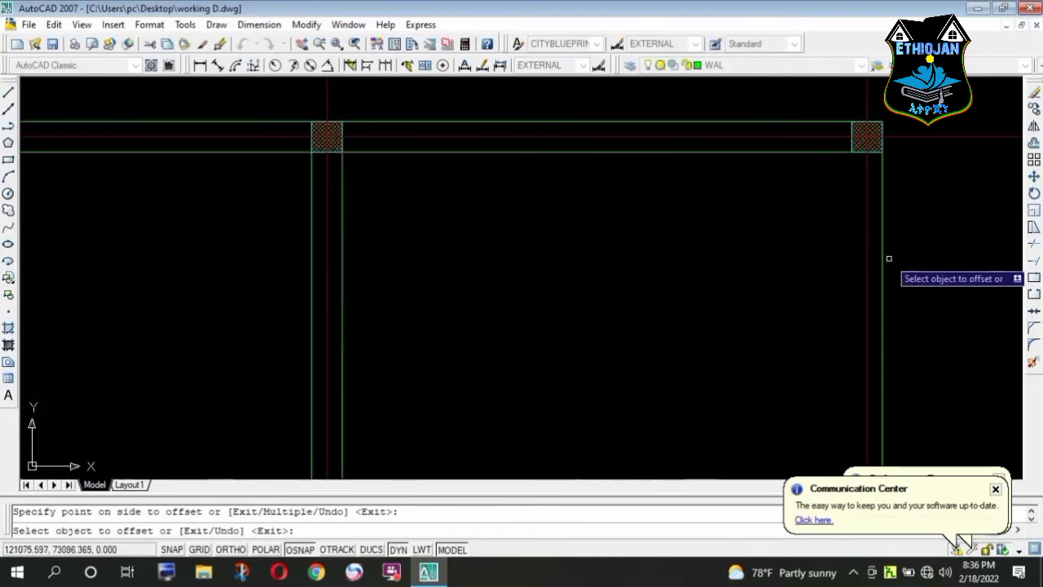
scroll(758, 228, down, 3)
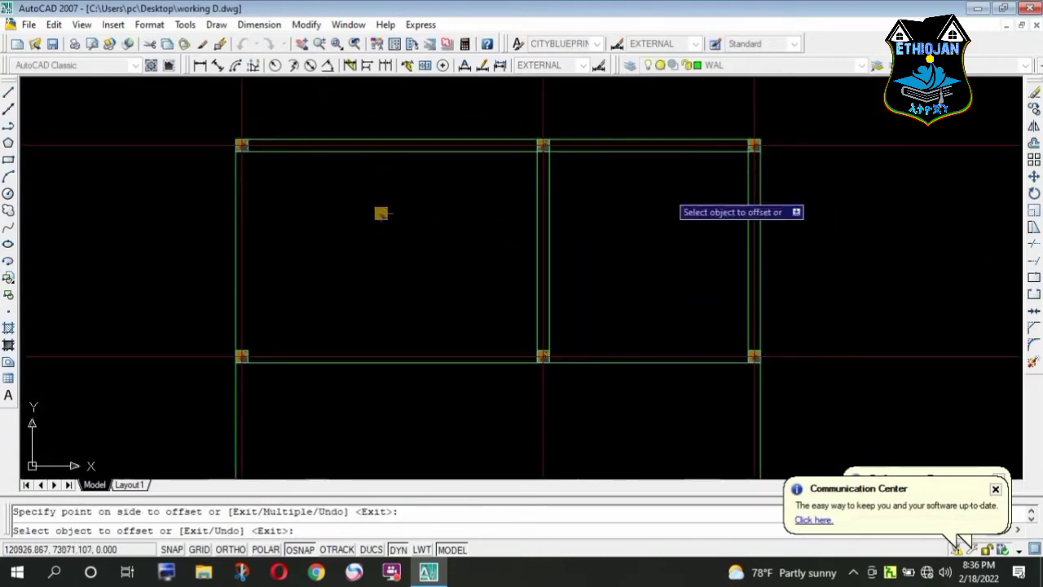
scroll(636, 245, down, 2)
scroll(590, 289, up, 3)
click(618, 266)
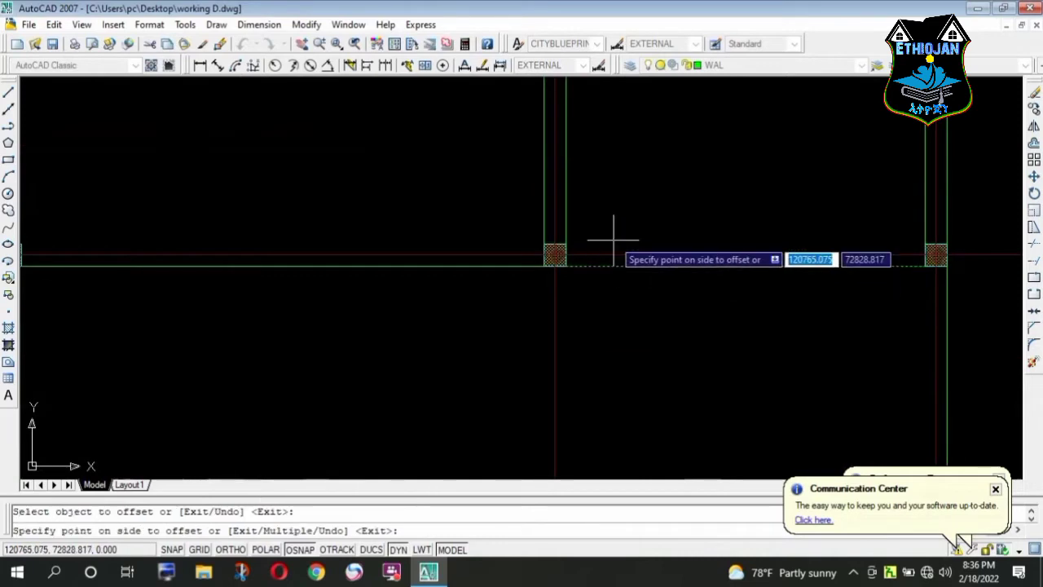
click(612, 233)
scroll(539, 175, down, 3)
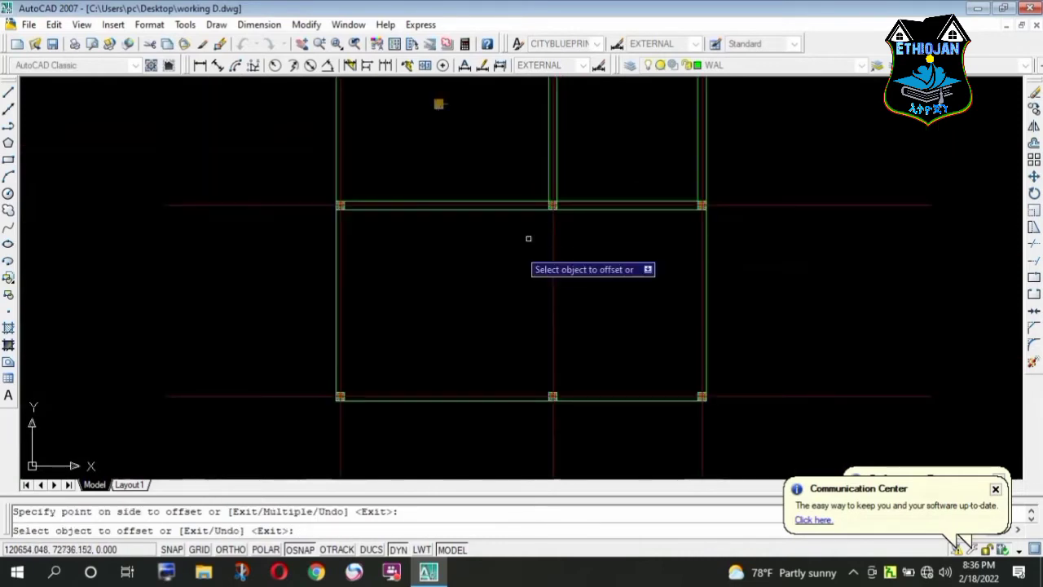
click(338, 326)
click(342, 326)
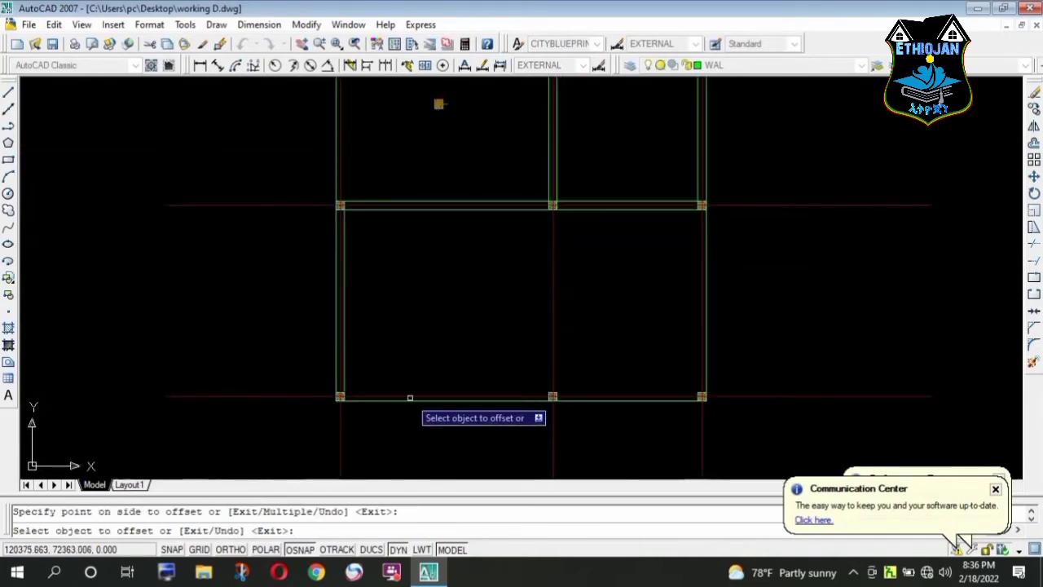
click(412, 397)
click(413, 388)
- Double the right wall and the last remaining wall line, then end OFFSET
scroll(619, 412, up, 3)
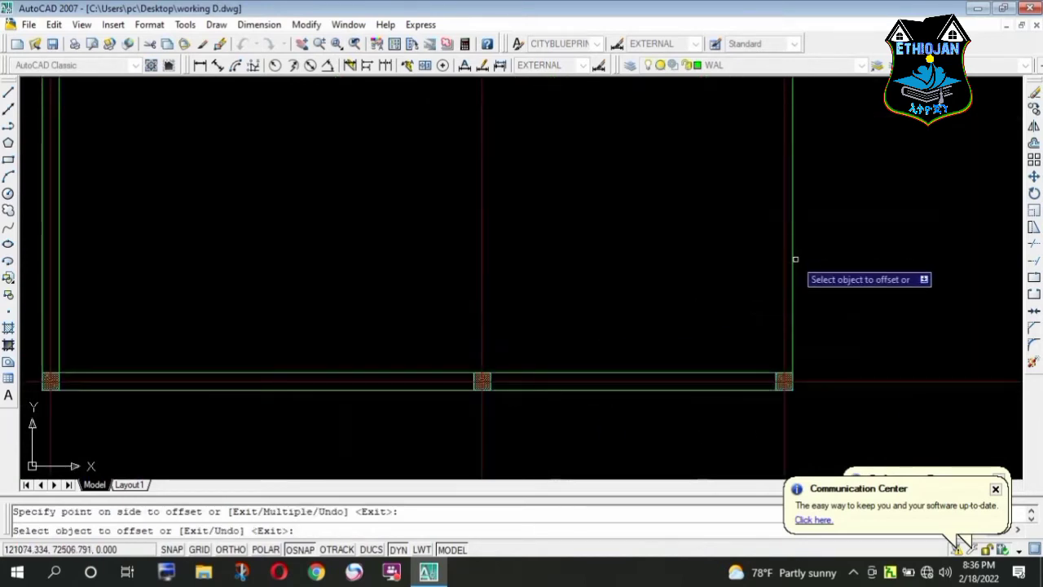
click(748, 264)
click(785, 260)
click(461, 321)
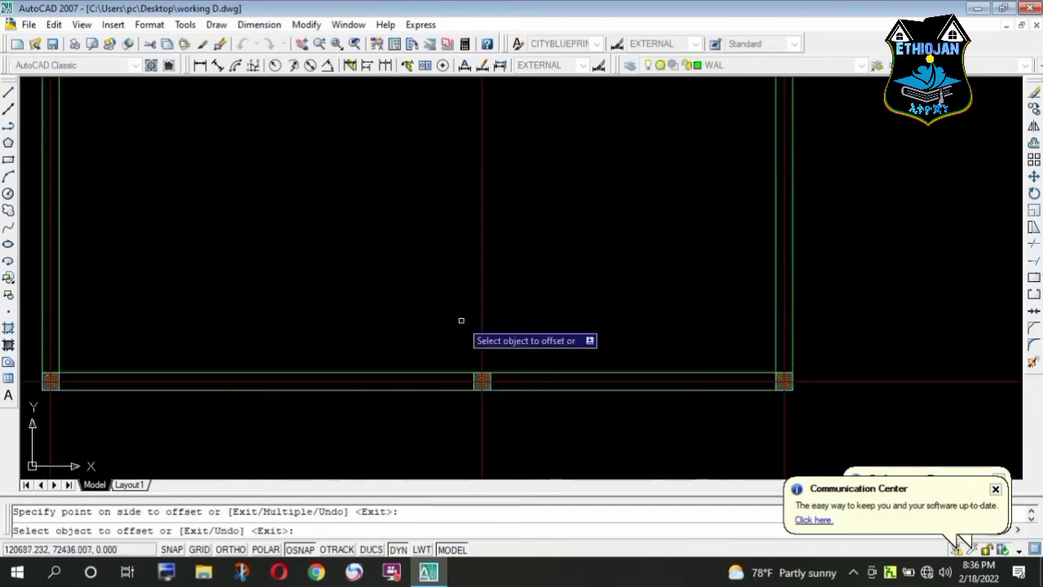
scroll(465, 342, down, 4)
scroll(287, 151, up, 2)
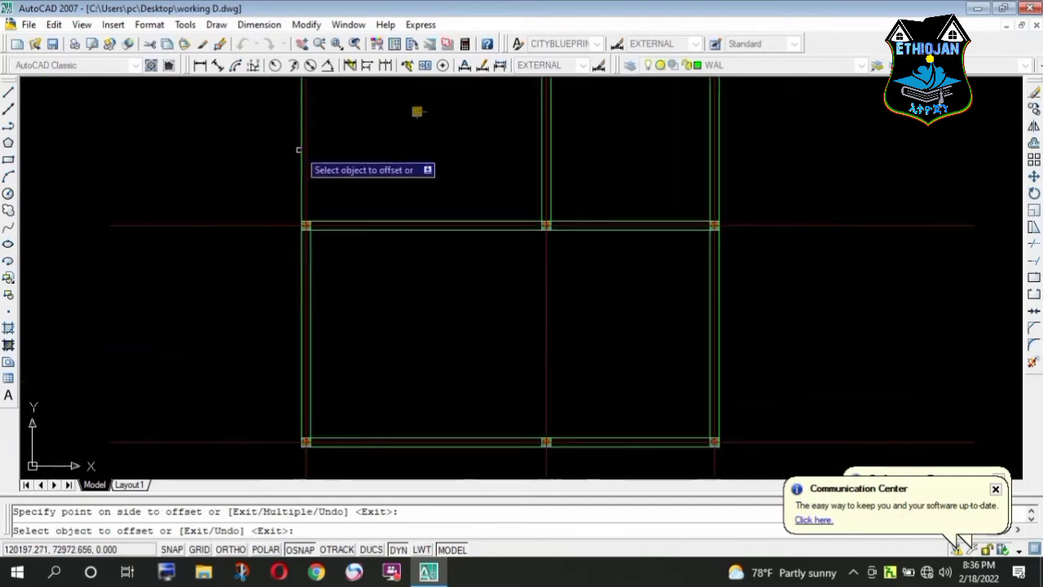
click(303, 151)
click(404, 175)
scroll(400, 187, down, 4)
scroll(383, 261, up, 2)
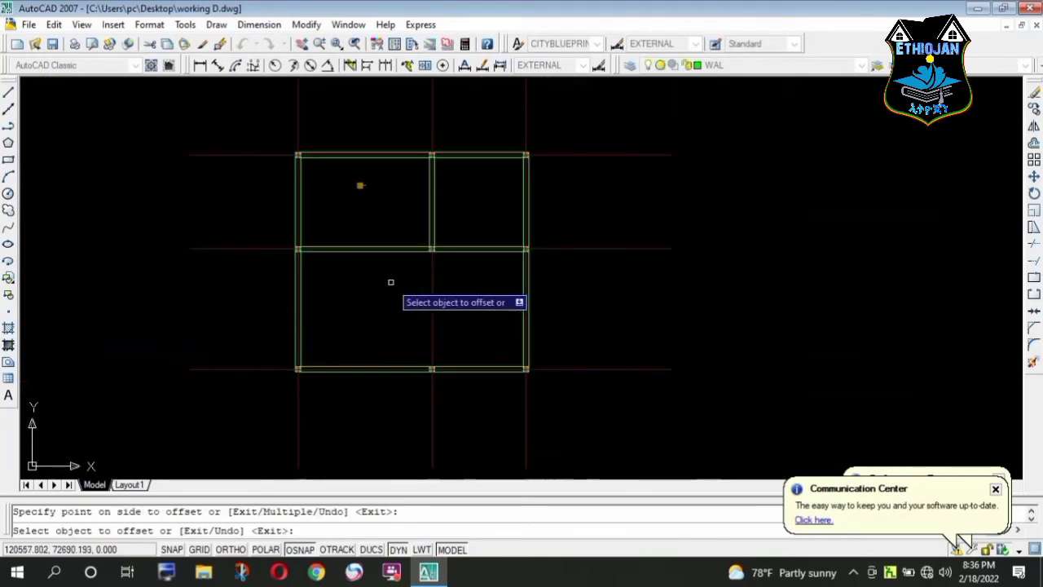
key(Escape)
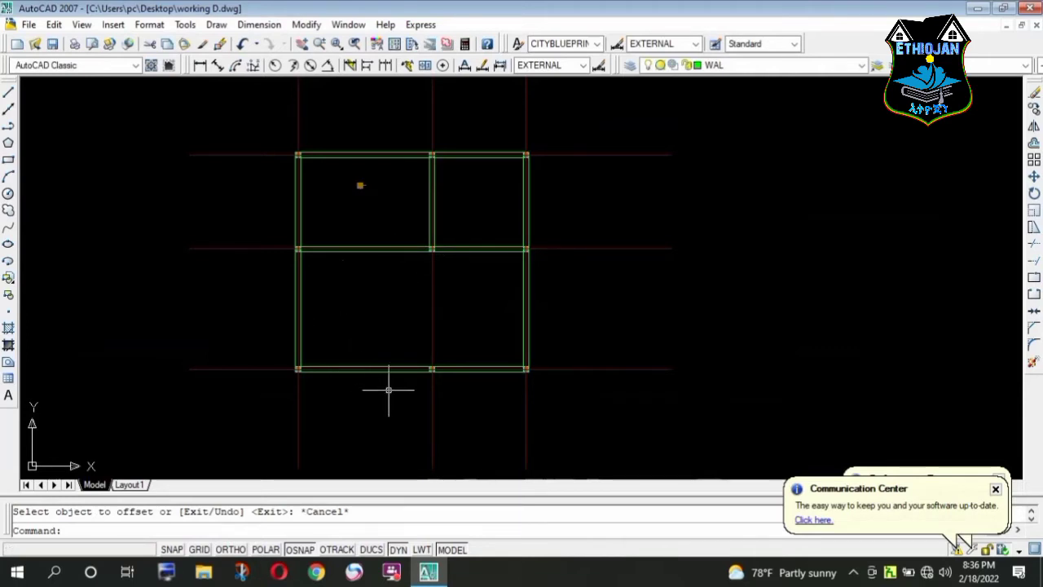
- Zoom in on the door blocks and delete the horizontal line running under the double door
scroll(426, 377, up, 3)
scroll(400, 368, up, 4)
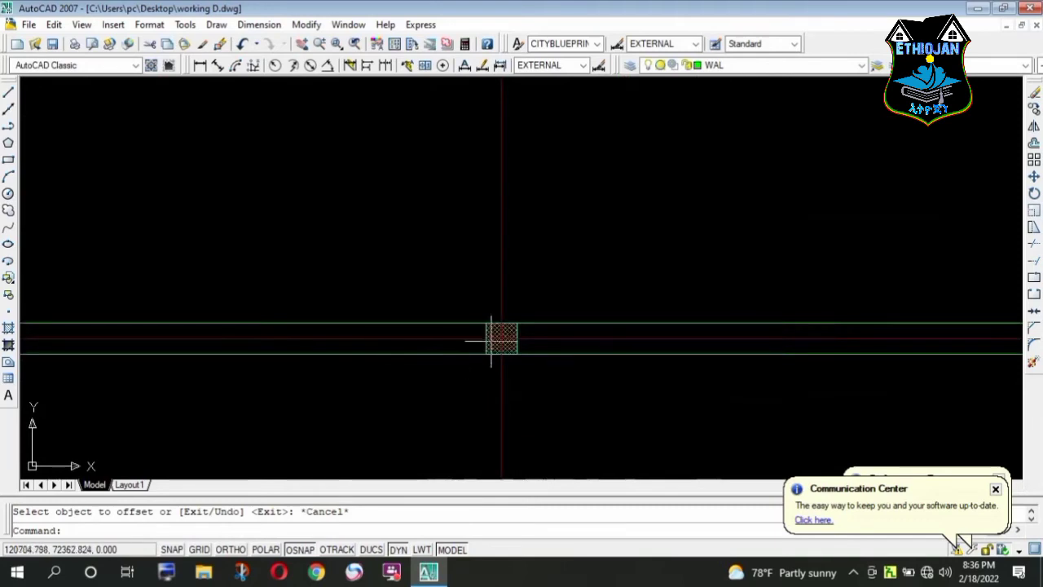
scroll(492, 341, down, 2)
scroll(489, 342, down, 2)
scroll(482, 342, up, 2)
scroll(471, 339, up, 2)
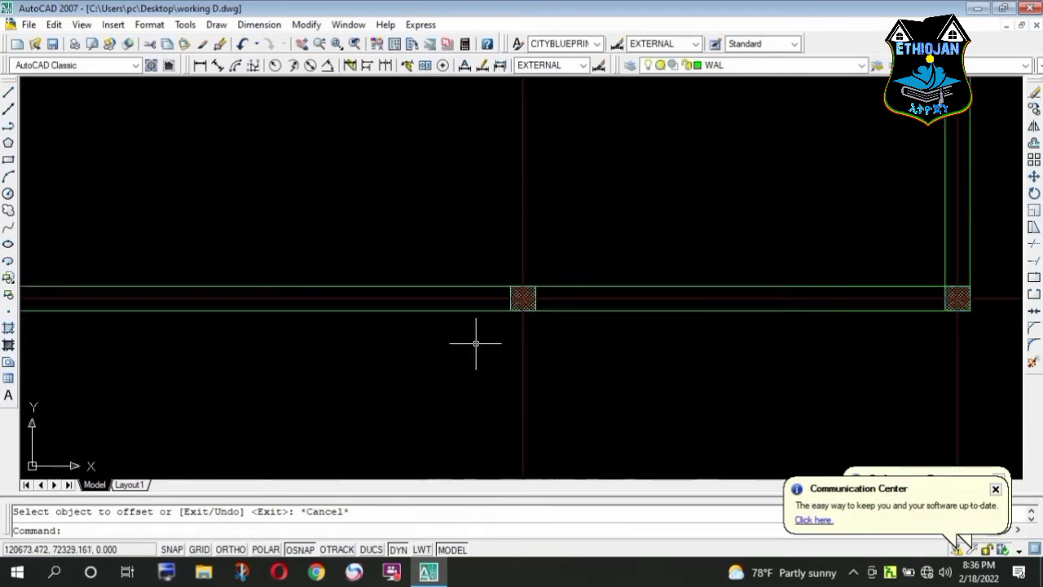
scroll(460, 390, down, 3)
scroll(401, 345, down, 2)
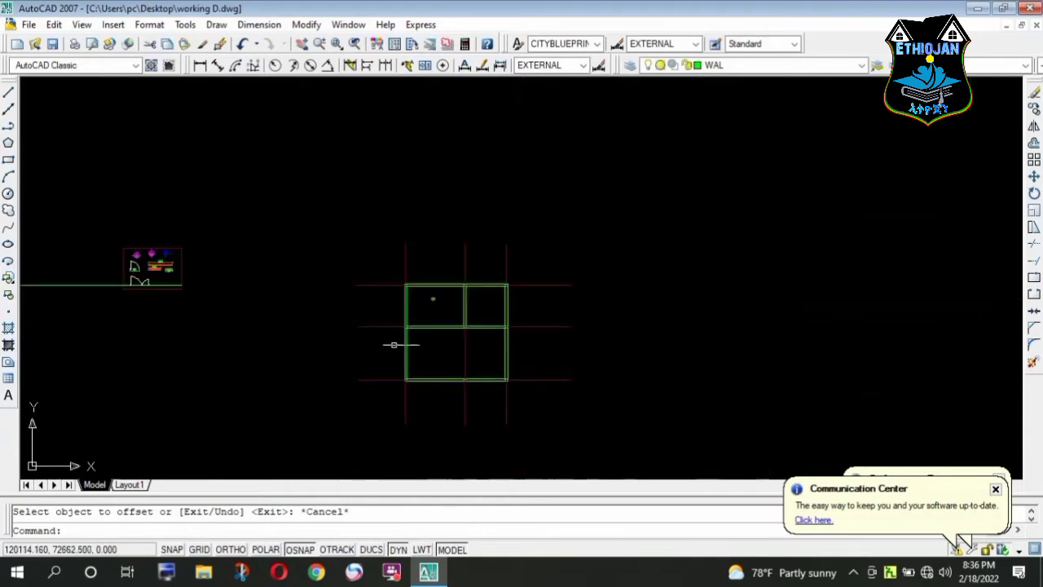
scroll(117, 279, up, 2)
scroll(129, 307, up, 3)
scroll(139, 295, up, 3)
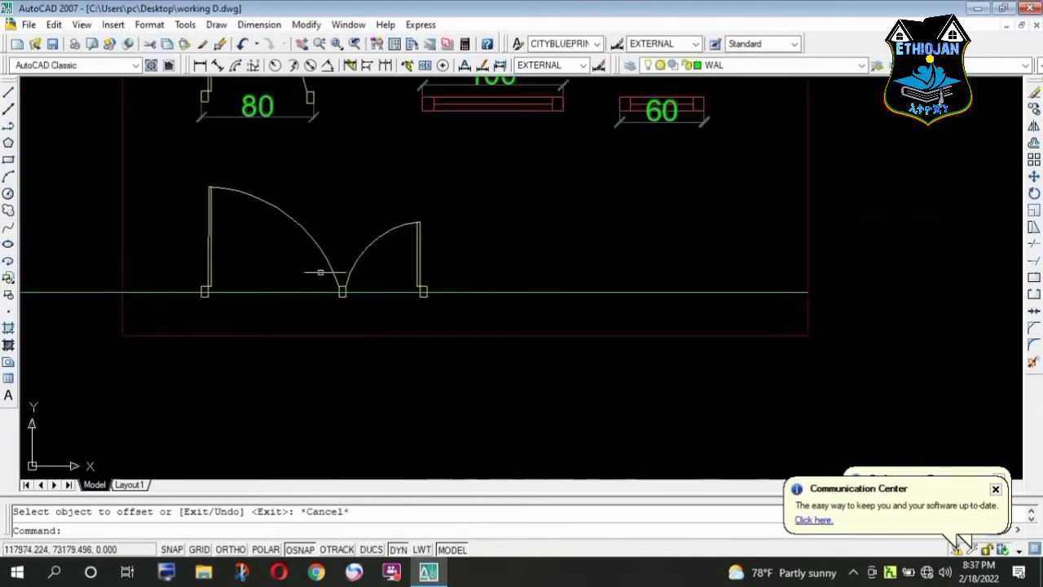
scroll(334, 295, down, 2)
scroll(408, 274, up, 2)
click(444, 301)
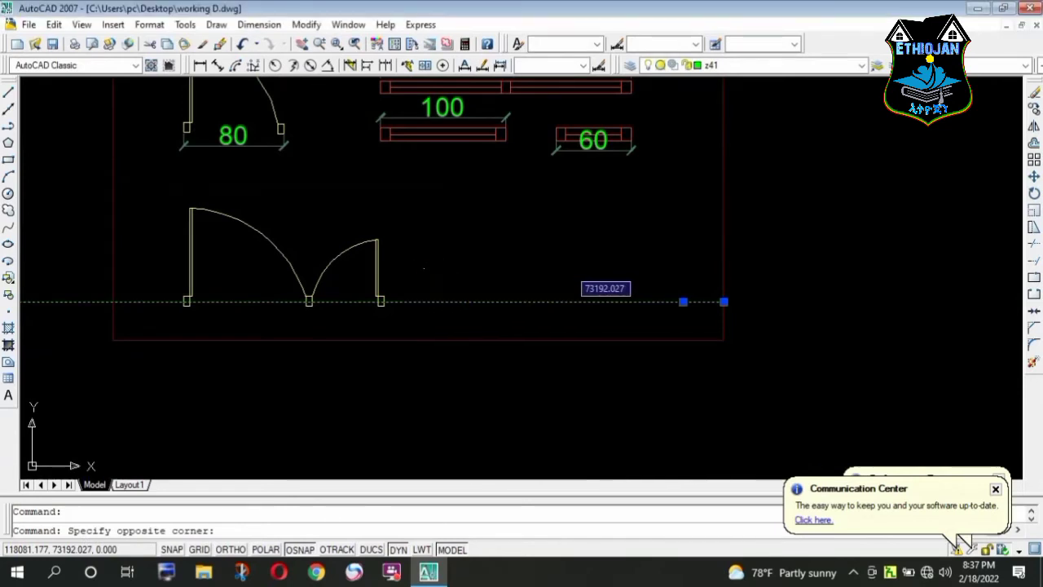
key(Escape)
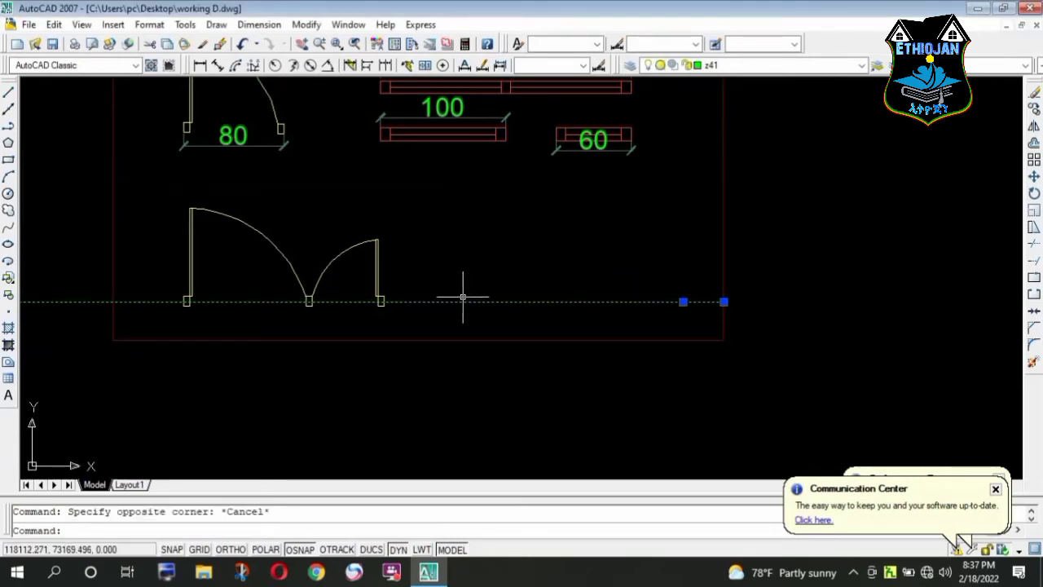
key(Delete)
scroll(465, 277, down, 2)
scroll(473, 281, up, 2)
scroll(510, 272, up, 1)
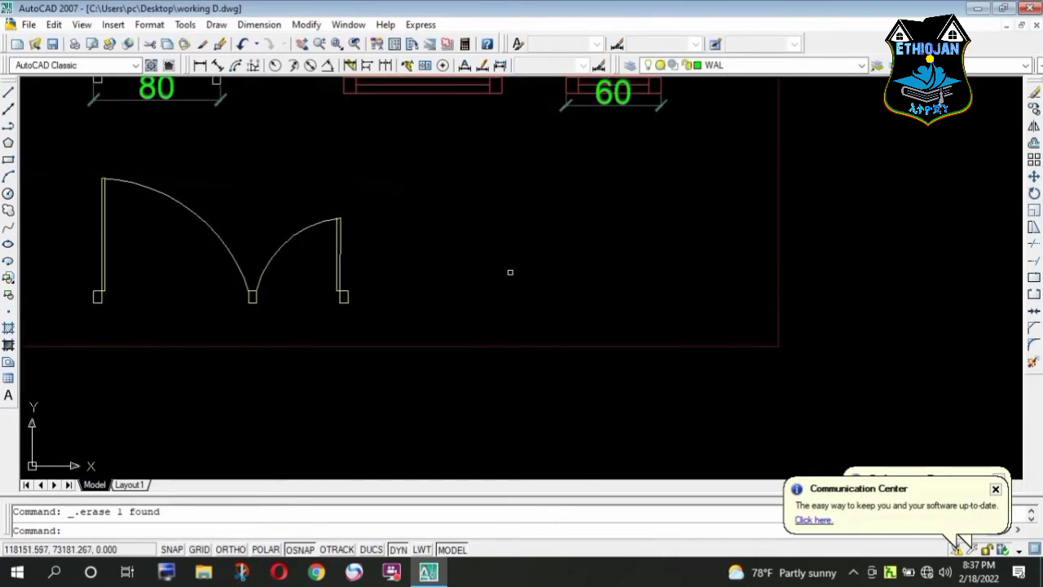
- With Ortho on, draw the single door's leaf as a horizontal and a vertical line
click(11, 94)
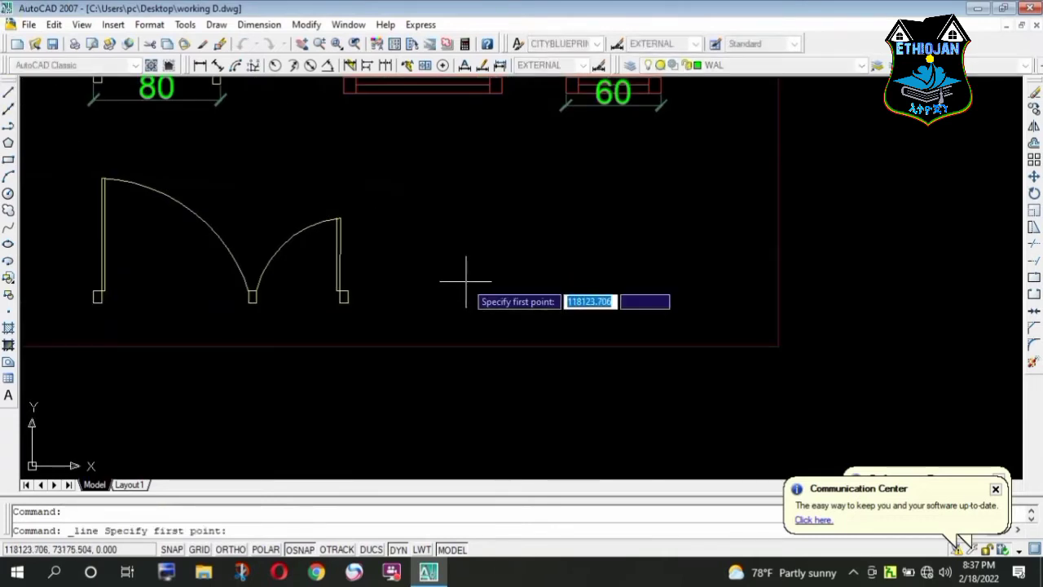
click(459, 292)
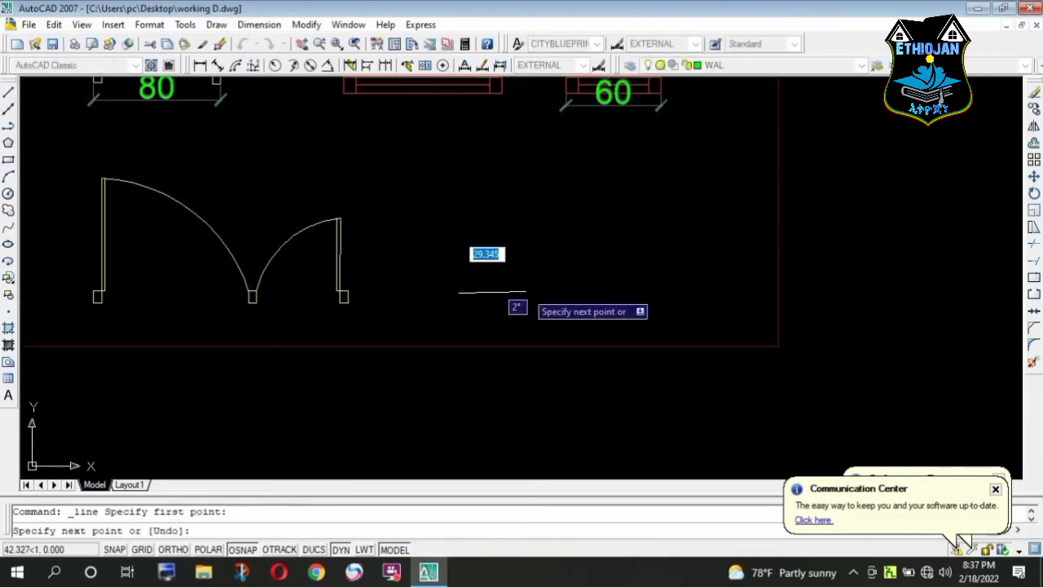
click(172, 549)
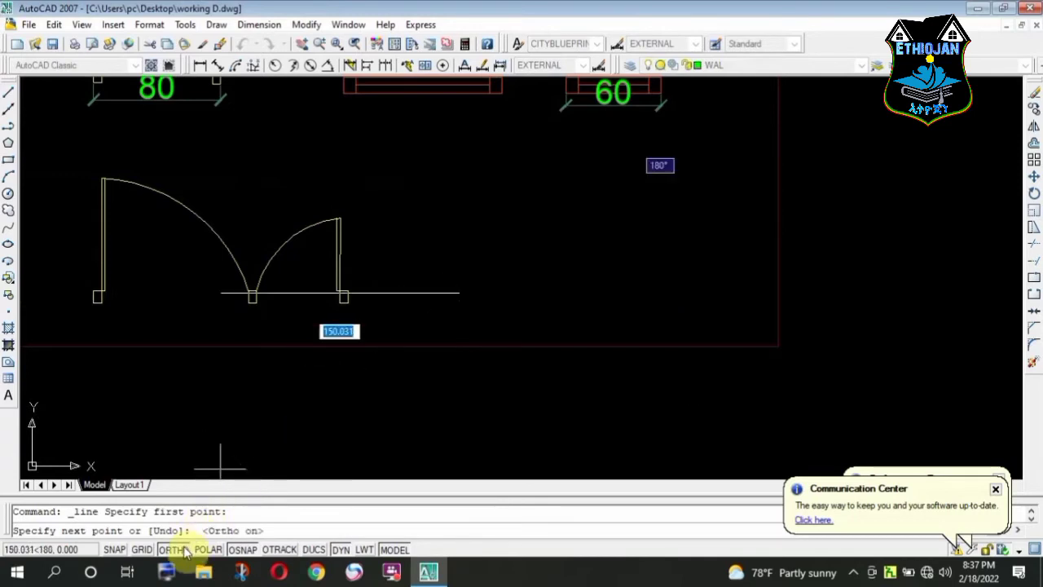
text(100)
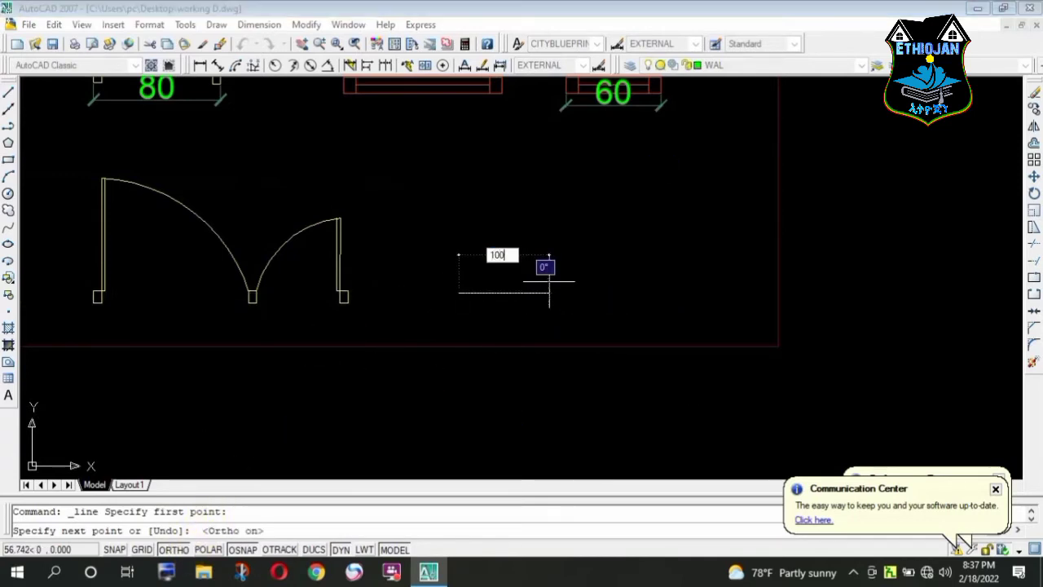
key(Return)
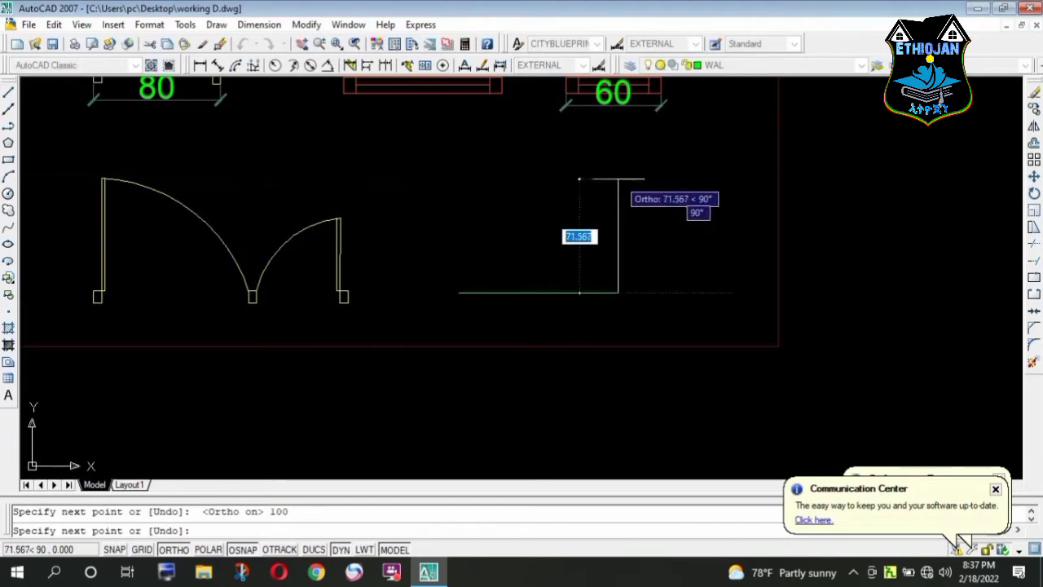
text(1)
key(Return)
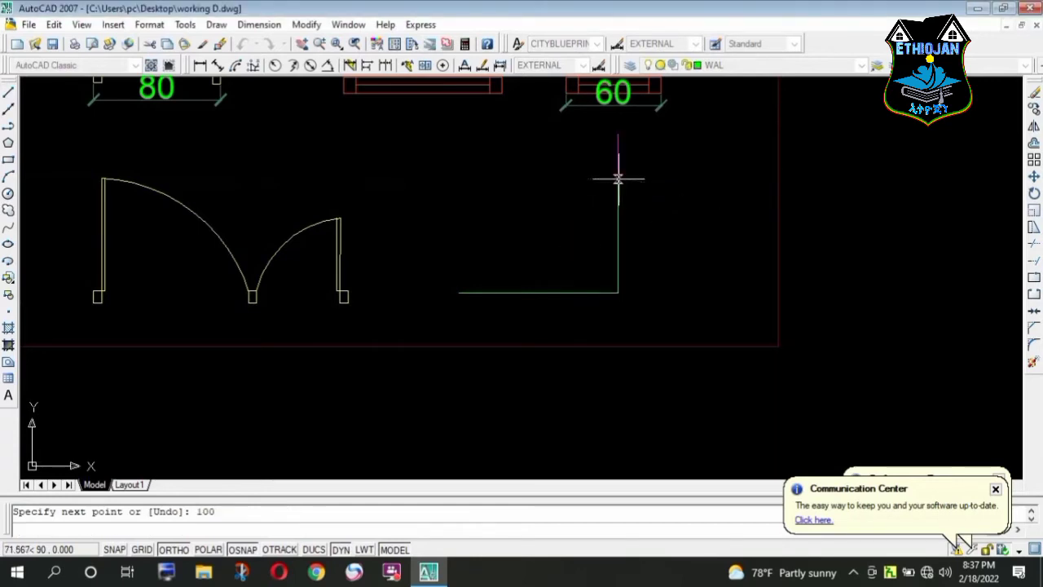
key(Return)
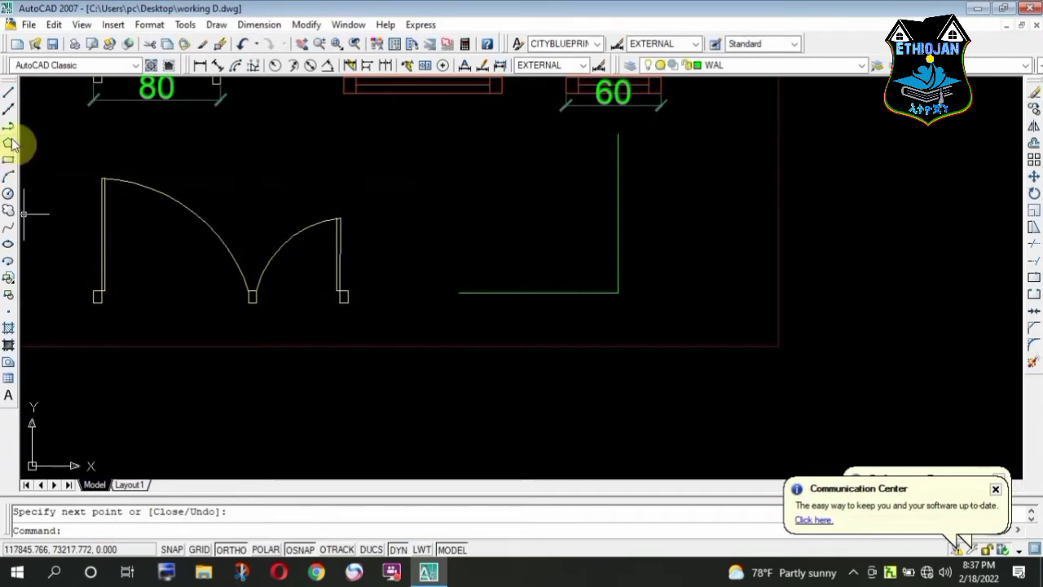
- Draw the door's swing arc from the vertical line's top to the horizontal line's end
click(10, 177)
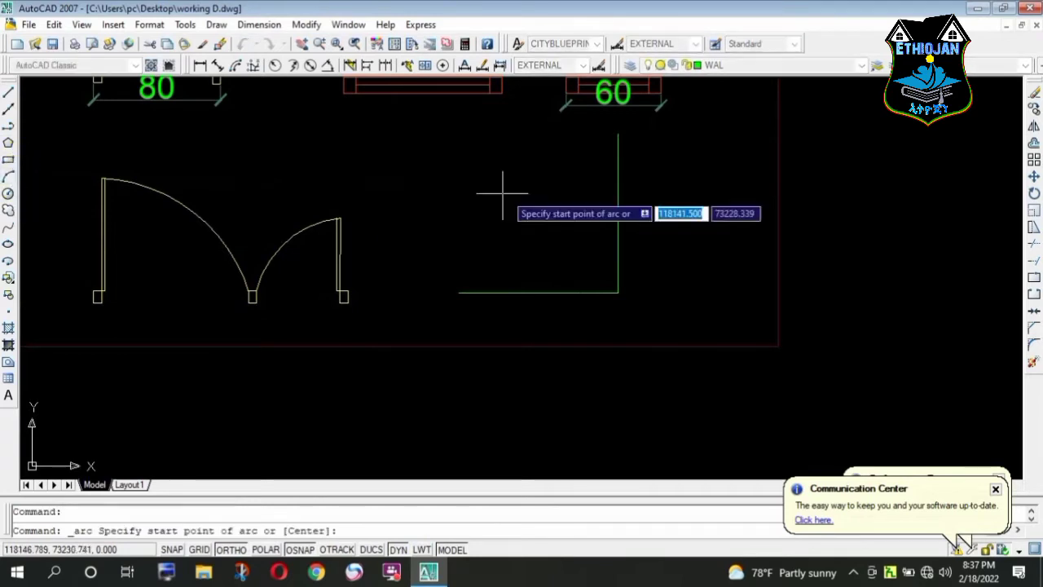
click(618, 133)
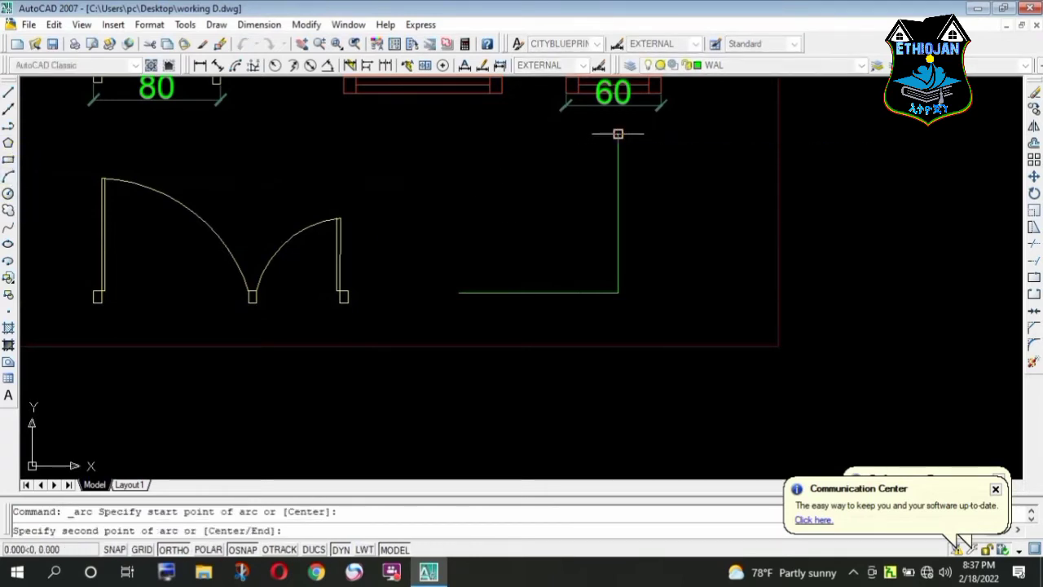
click(459, 292)
click(445, 353)
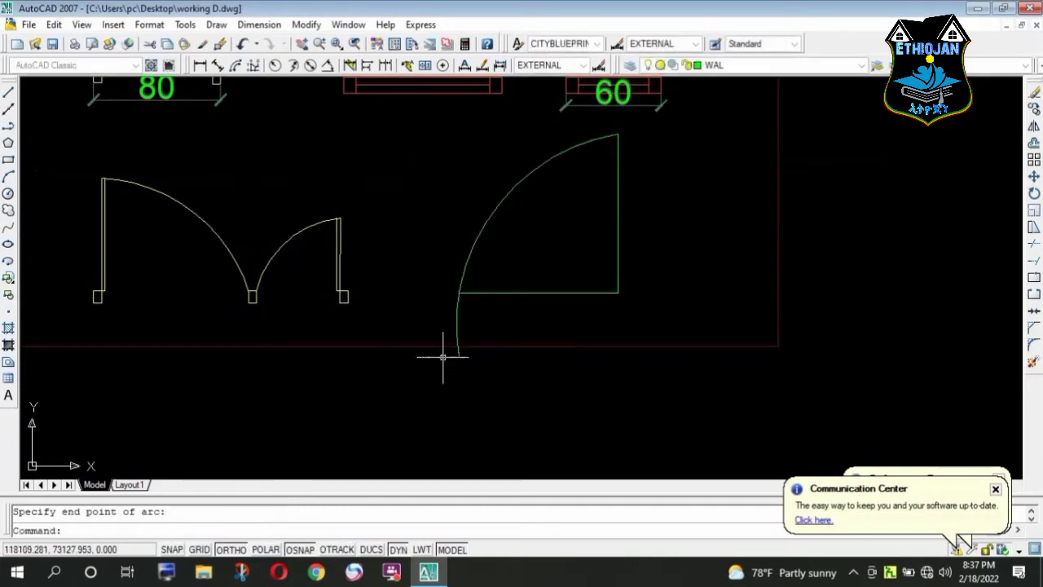
- Trim away the arc's lower tail and erase the door's bottom line
click(1034, 242)
key(Return)
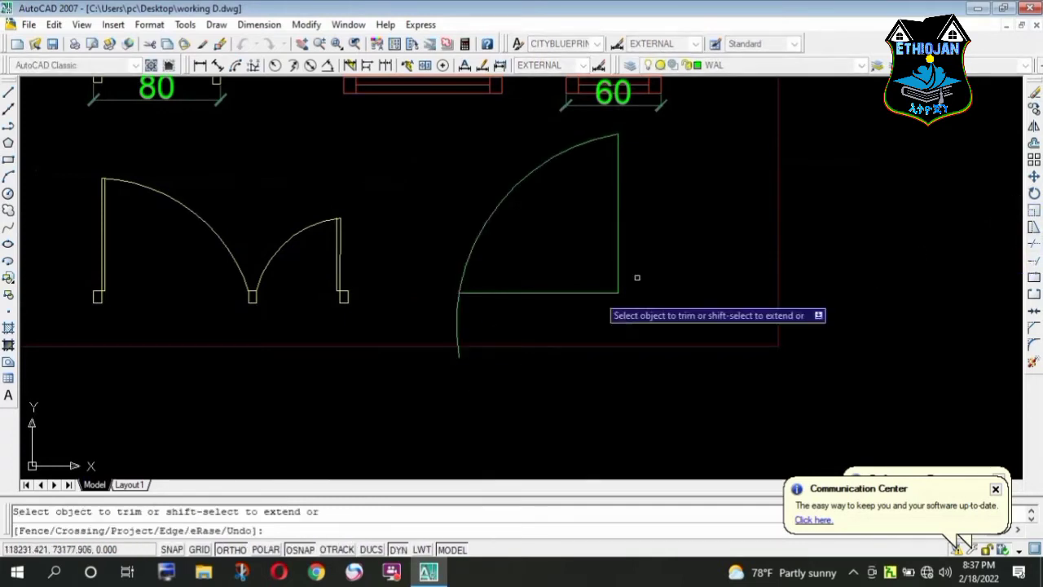
click(453, 331)
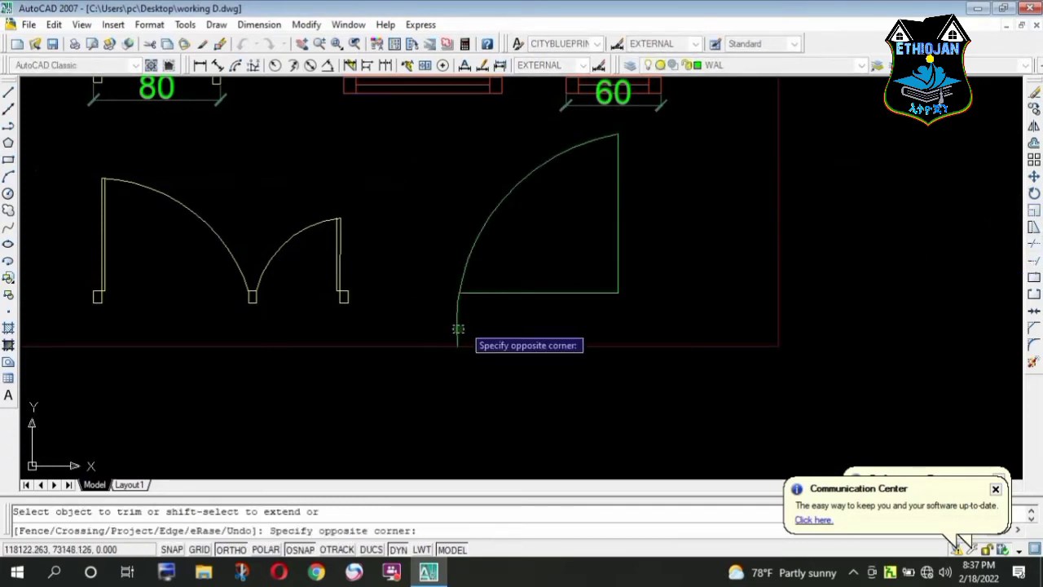
click(516, 314)
key(Escape)
click(542, 312)
click(529, 276)
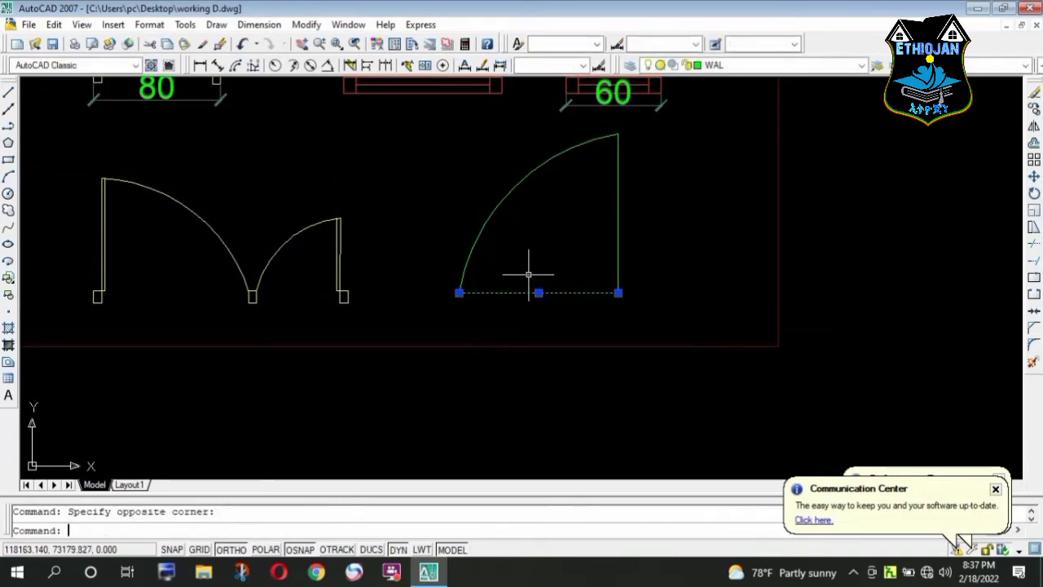
key(Delete)
- Draw small rectangular jamb boxes at the bottom of the leaf line and the arc
scroll(497, 295, down, 3)
scroll(542, 286, up, 3)
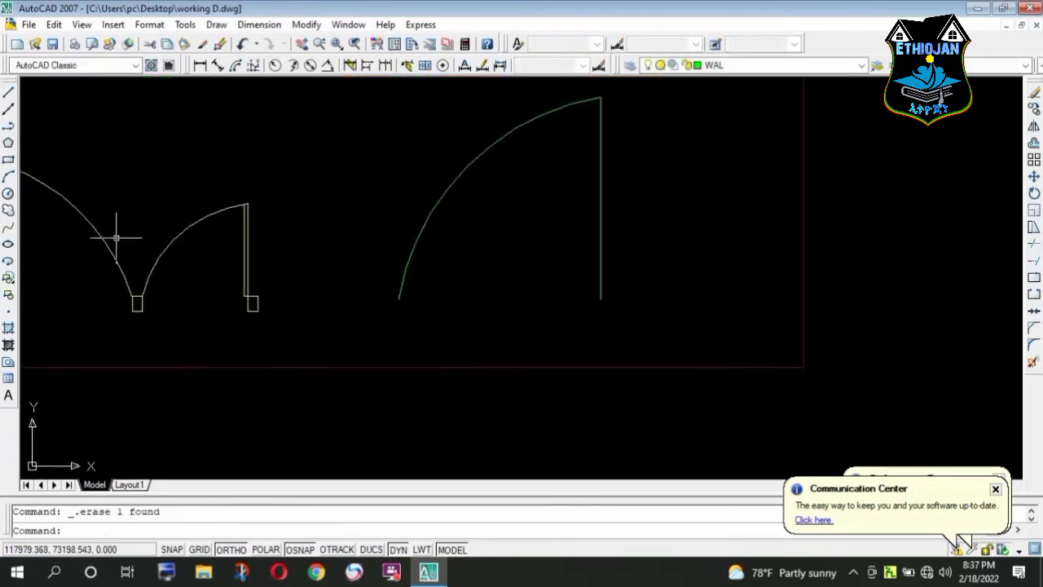
click(8, 159)
click(601, 298)
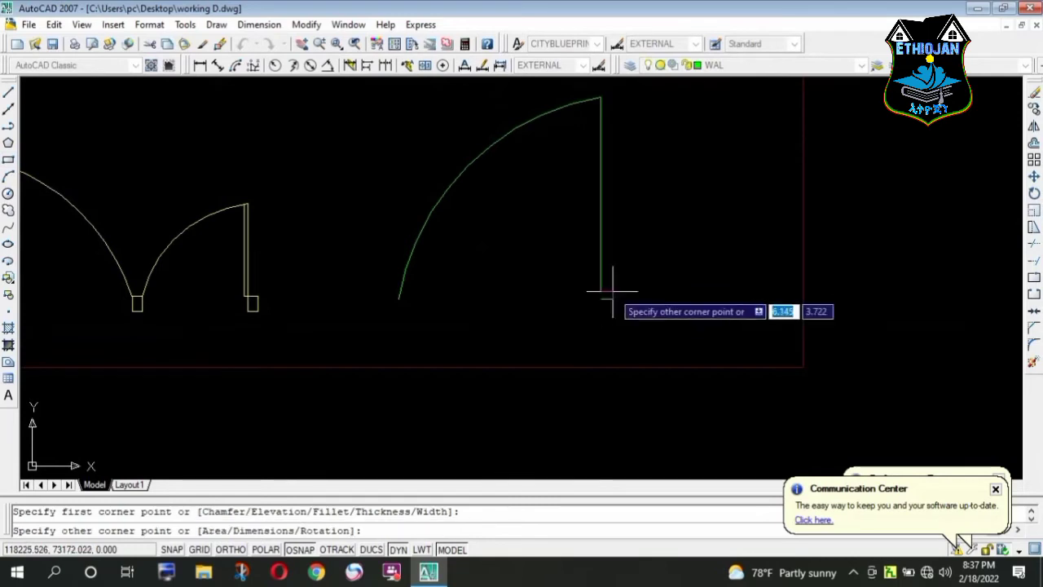
click(613, 273)
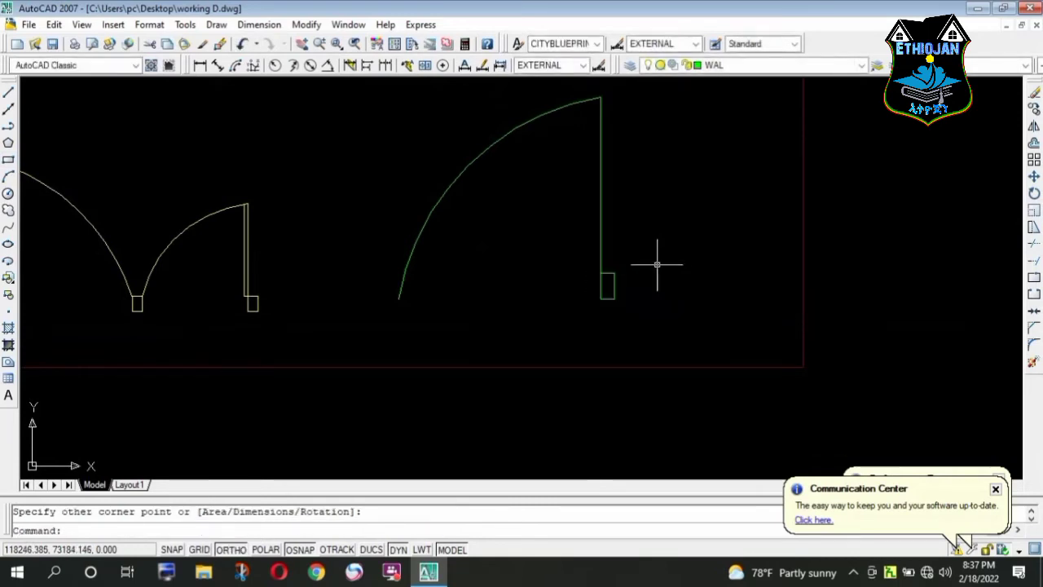
key(Return)
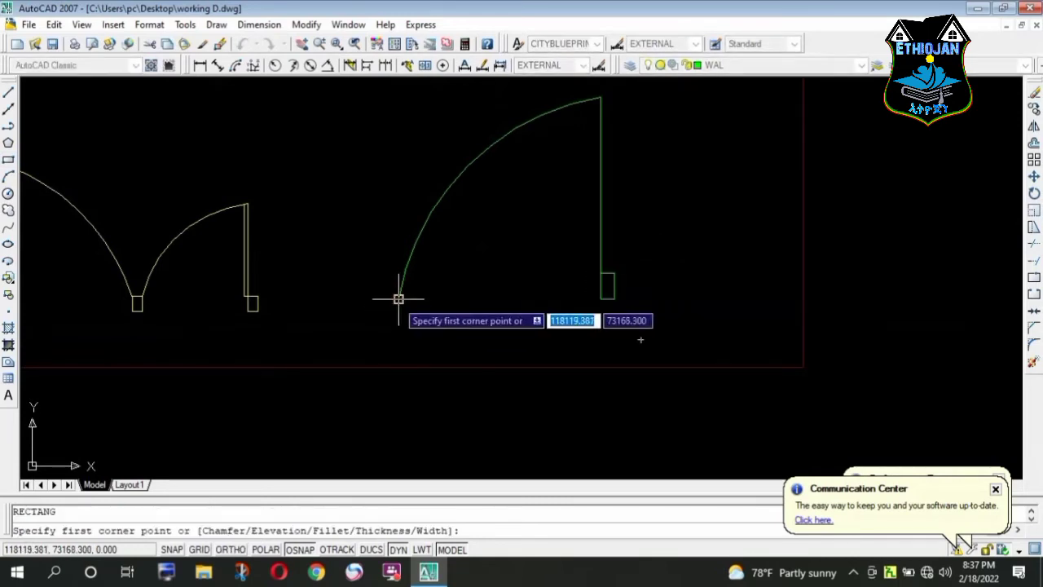
click(399, 297)
click(389, 274)
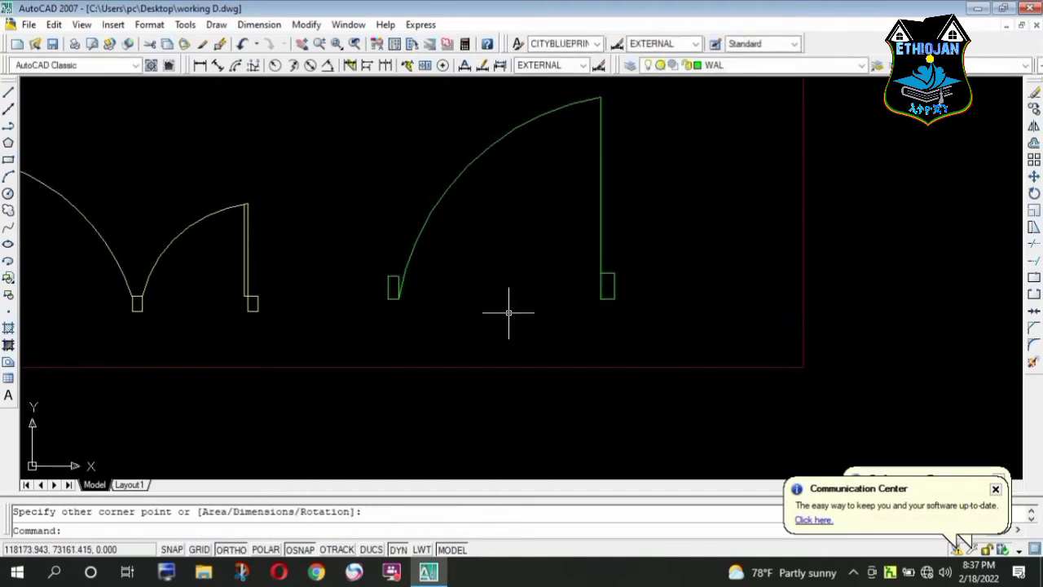
- Window-select the entire single door
scroll(508, 312, down, 2)
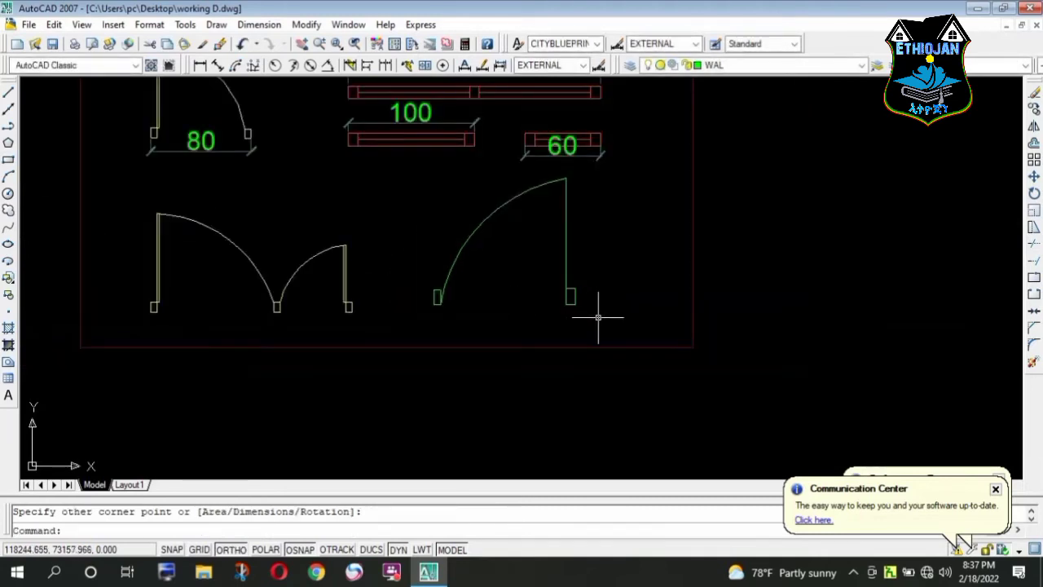
click(599, 318)
click(427, 257)
- Delete the single door and window-select the whole double door
key(Delete)
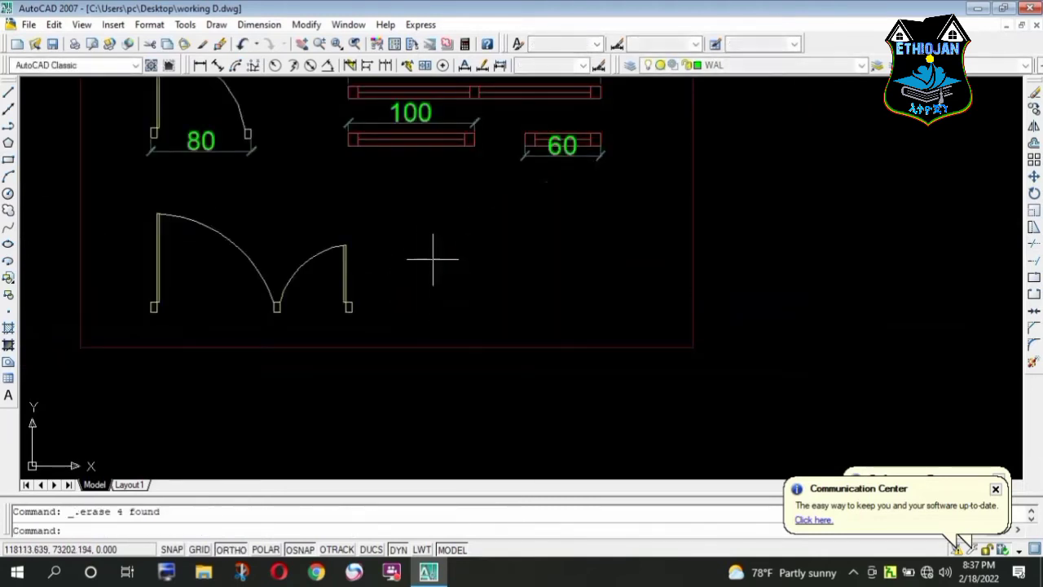
click(381, 321)
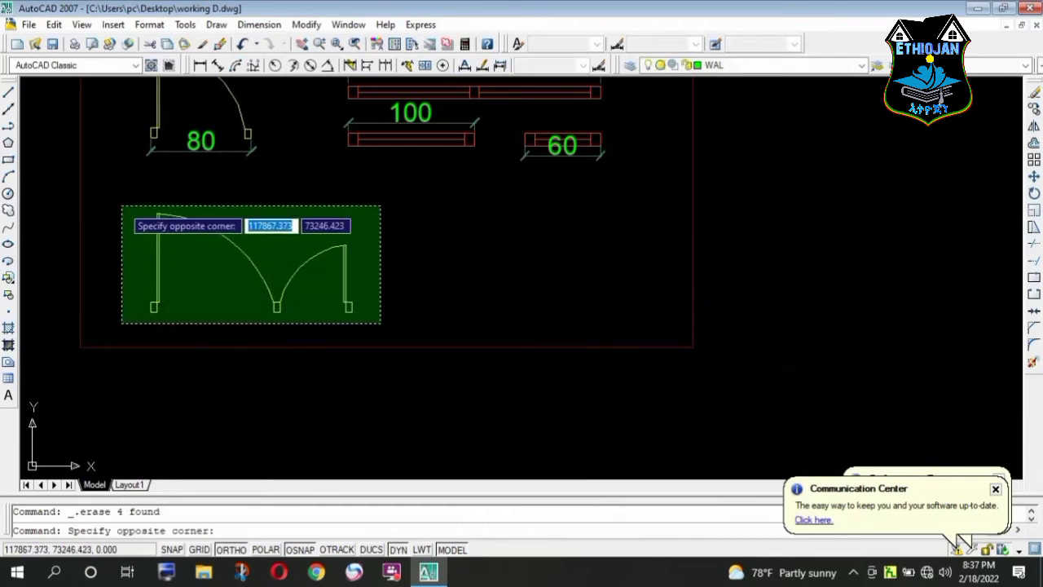
click(122, 205)
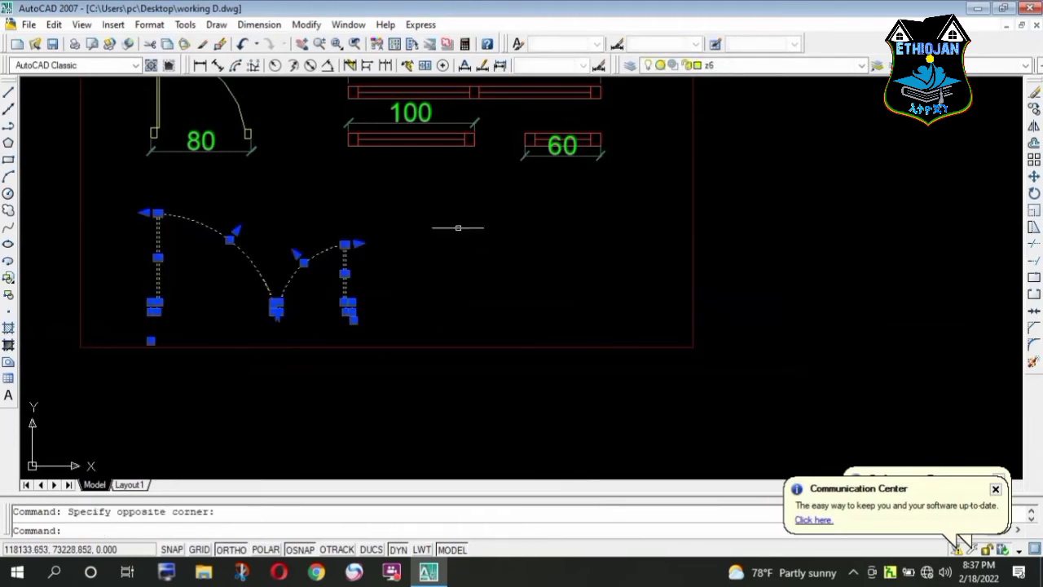
- With Ortho off, copy the double door from its jamb corner to the hatched column's corner
click(1034, 109)
scroll(346, 322, up, 3)
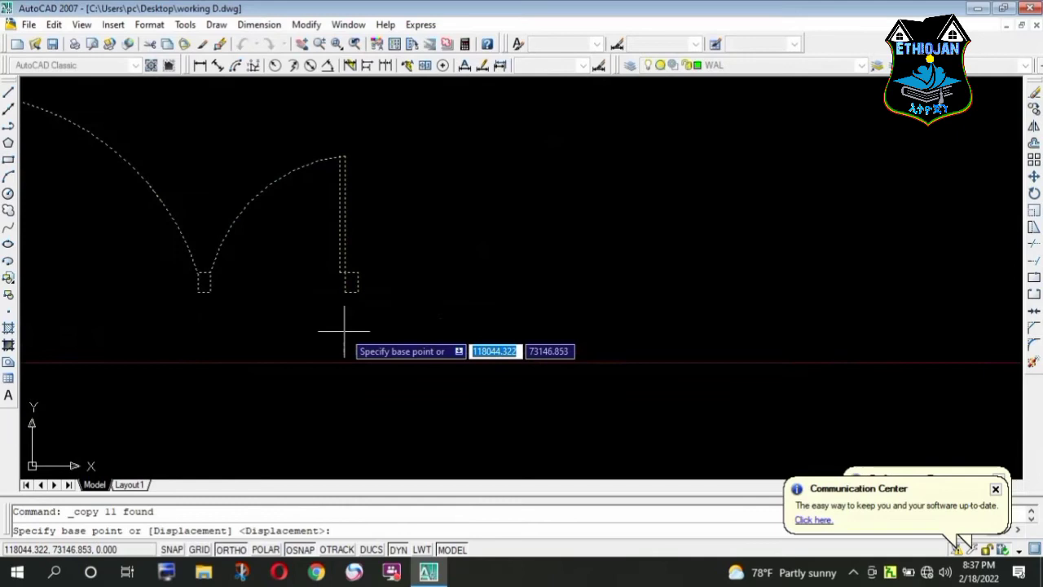
click(357, 291)
scroll(348, 252, down, 1)
scroll(285, 237, down, 5)
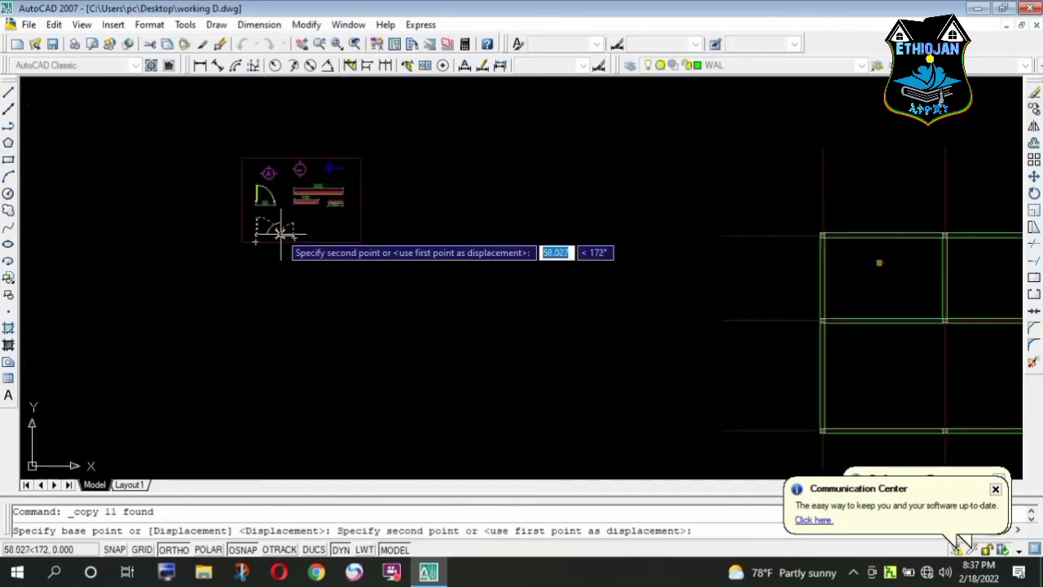
scroll(254, 220, down, 4)
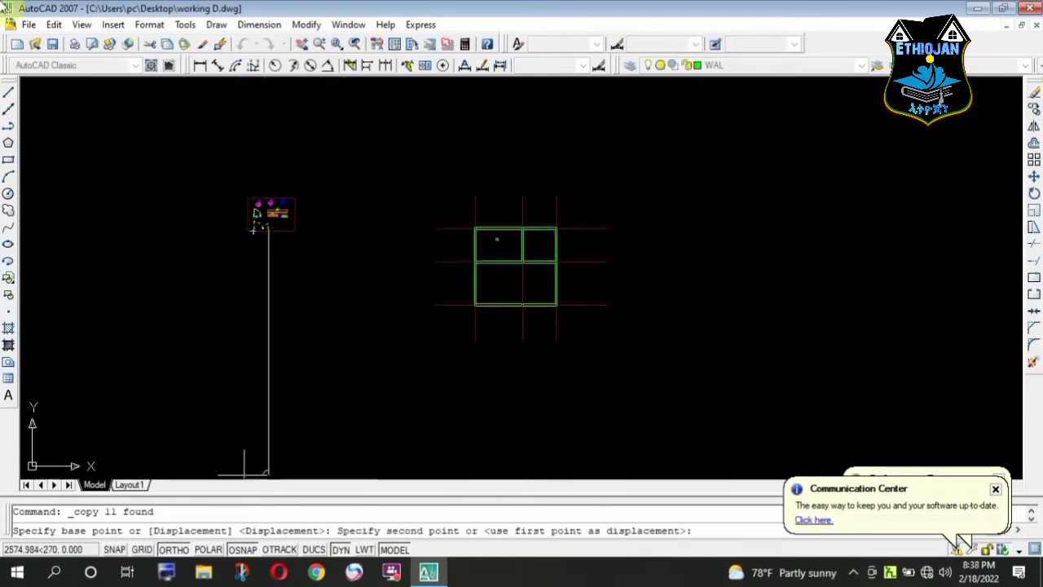
click(186, 553)
scroll(477, 298, up, 3)
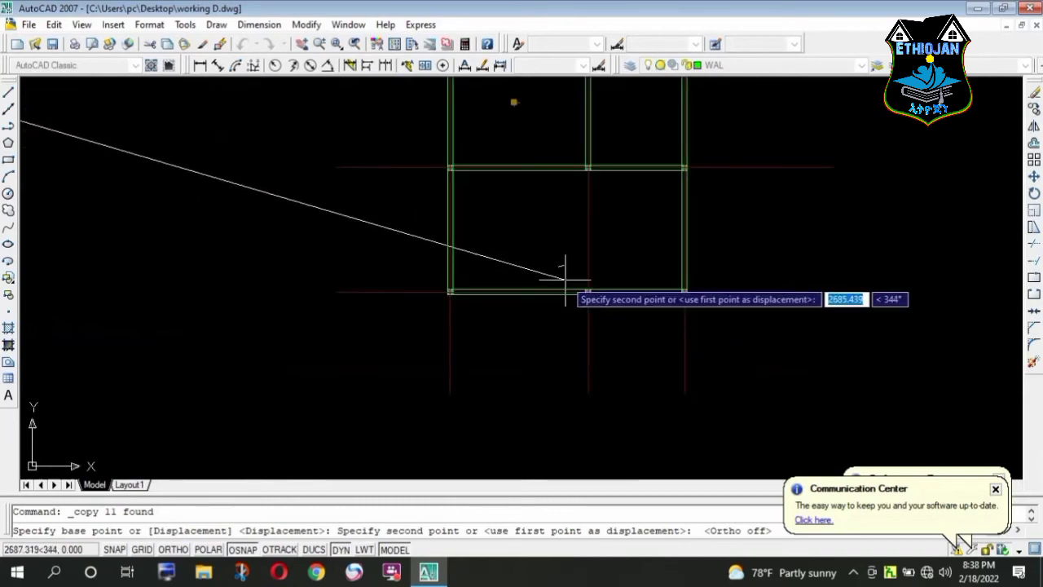
scroll(570, 286, up, 2)
scroll(603, 322, up, 3)
scroll(589, 313, up, 4)
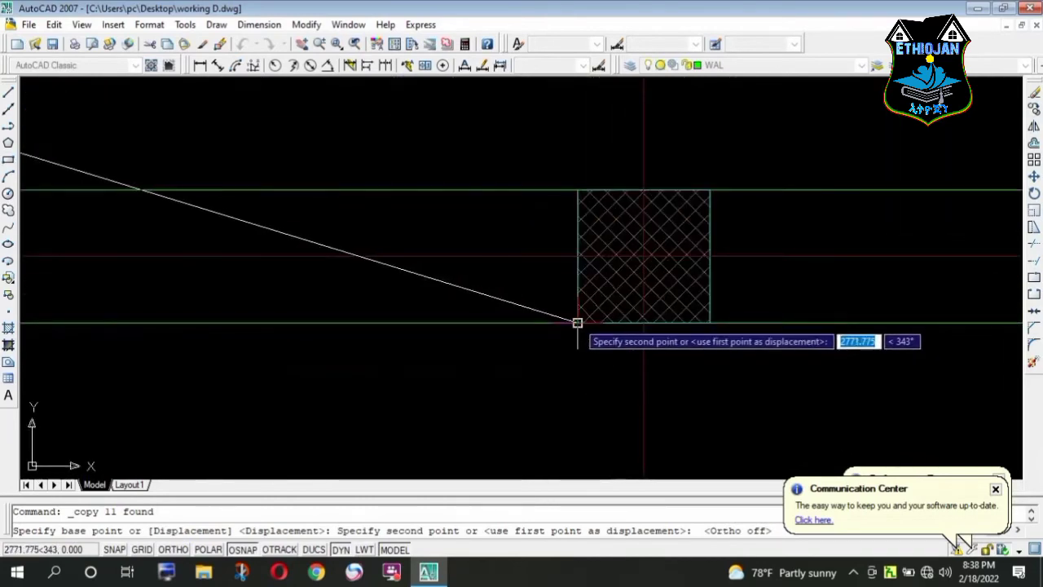
click(577, 323)
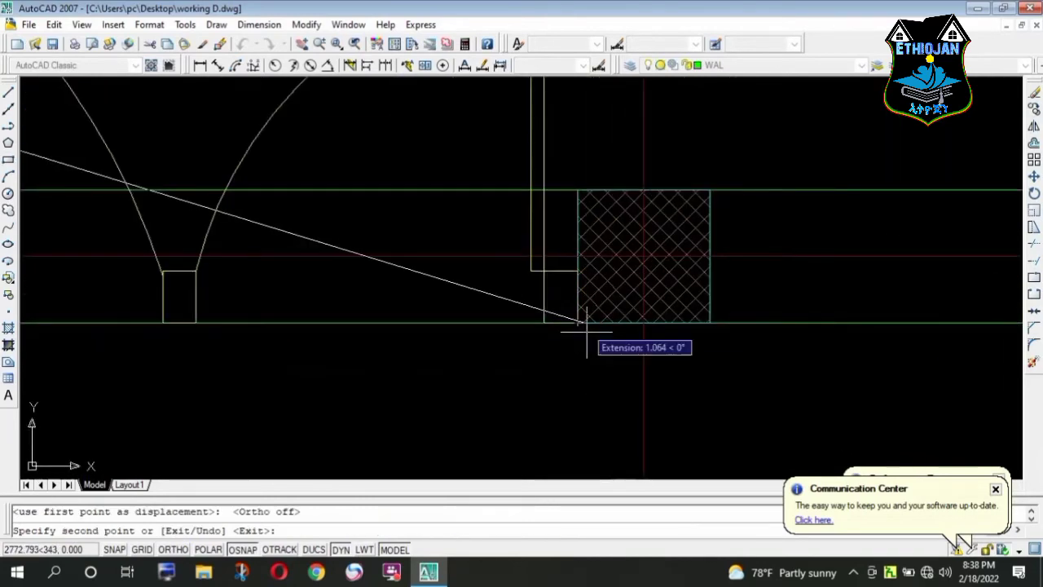
scroll(570, 323, down, 4)
key(Escape)
- Trim the three wall line segments crossing the double door's opening, using all objects as edges
scroll(570, 323, down, 2)
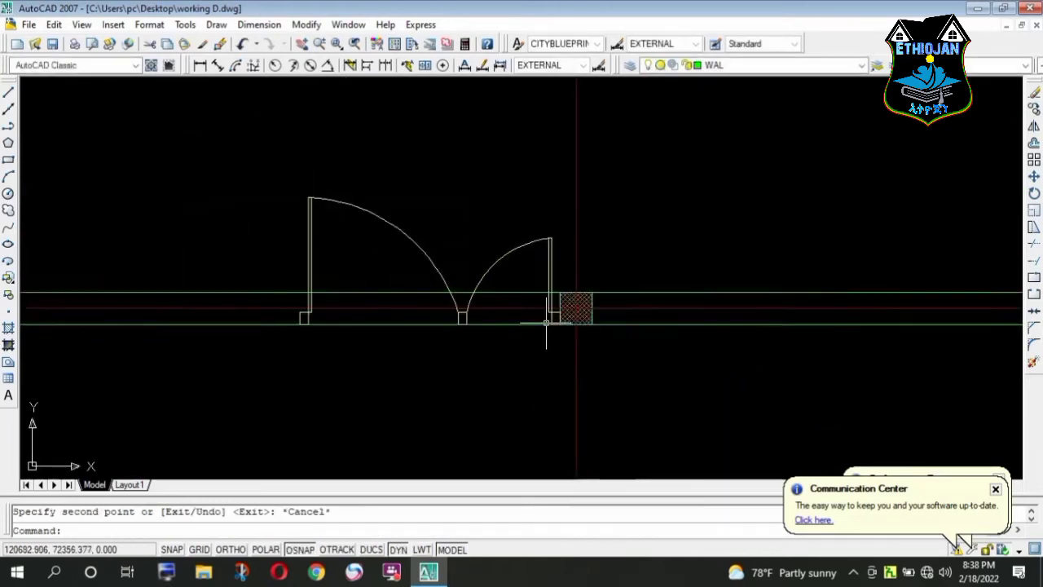
scroll(562, 326, down, 2)
scroll(570, 330, down, 2)
scroll(499, 334, up, 3)
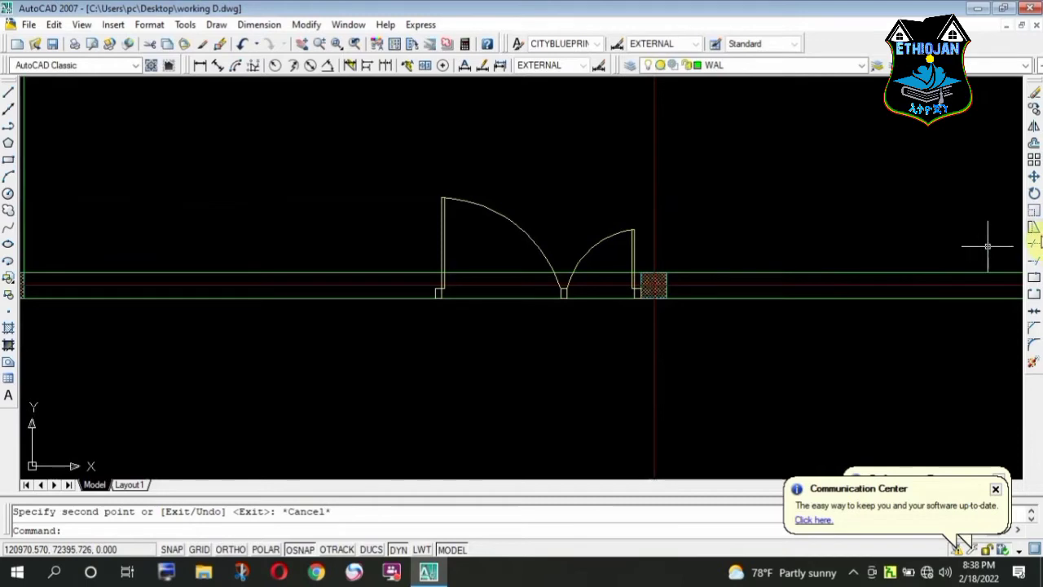
click(1034, 243)
key(Return)
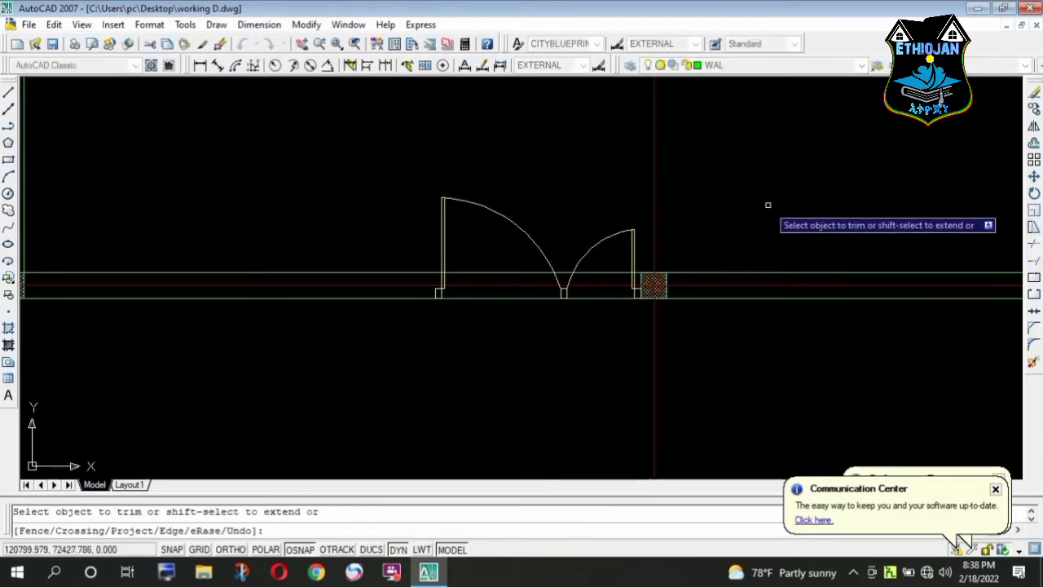
scroll(603, 269, up, 2)
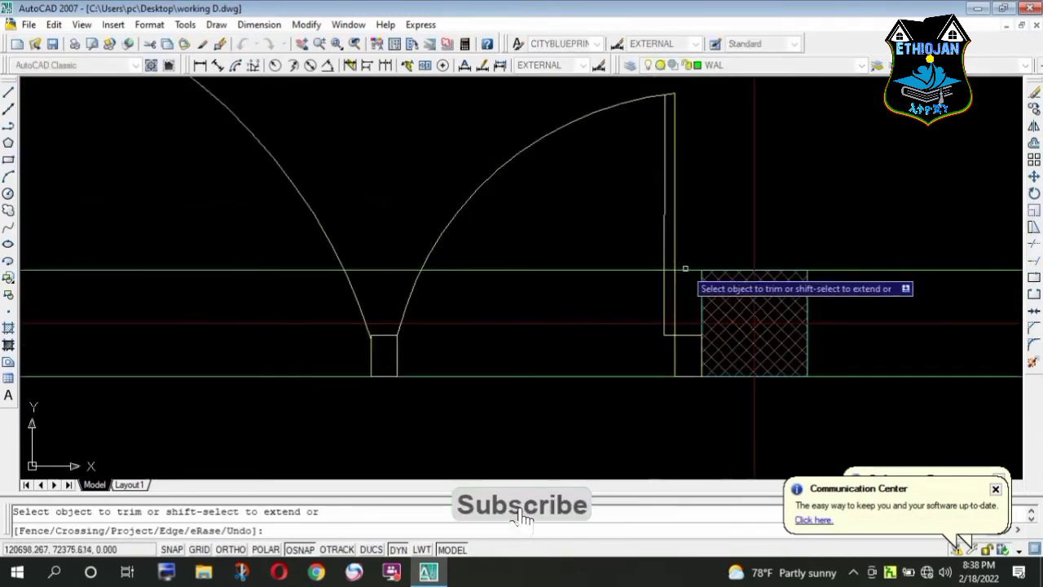
scroll(669, 272, up, 2)
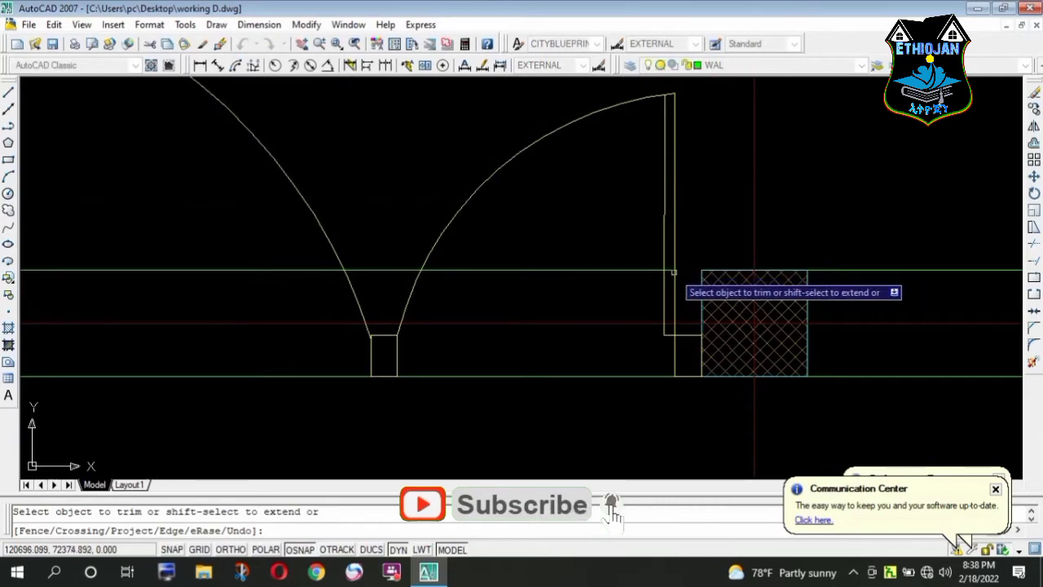
click(670, 272)
click(628, 271)
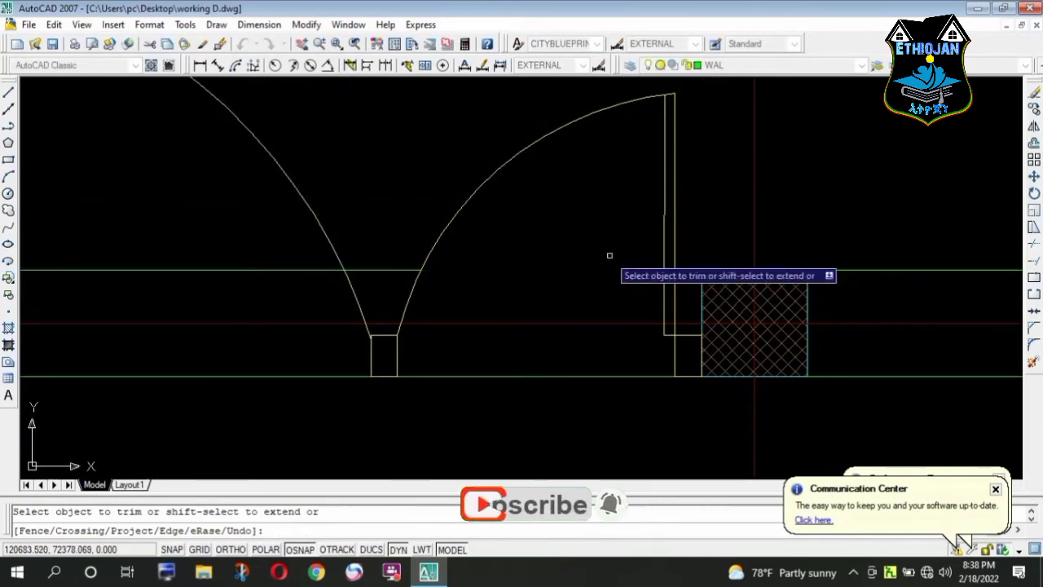
click(403, 272)
scroll(464, 226, down, 3)
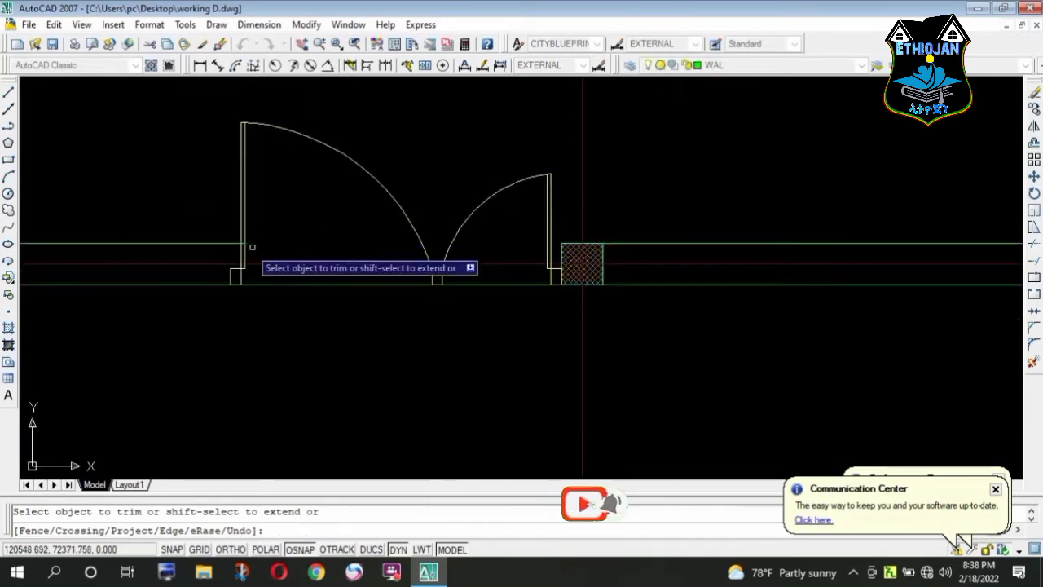
scroll(225, 248, up, 2)
scroll(224, 247, up, 4)
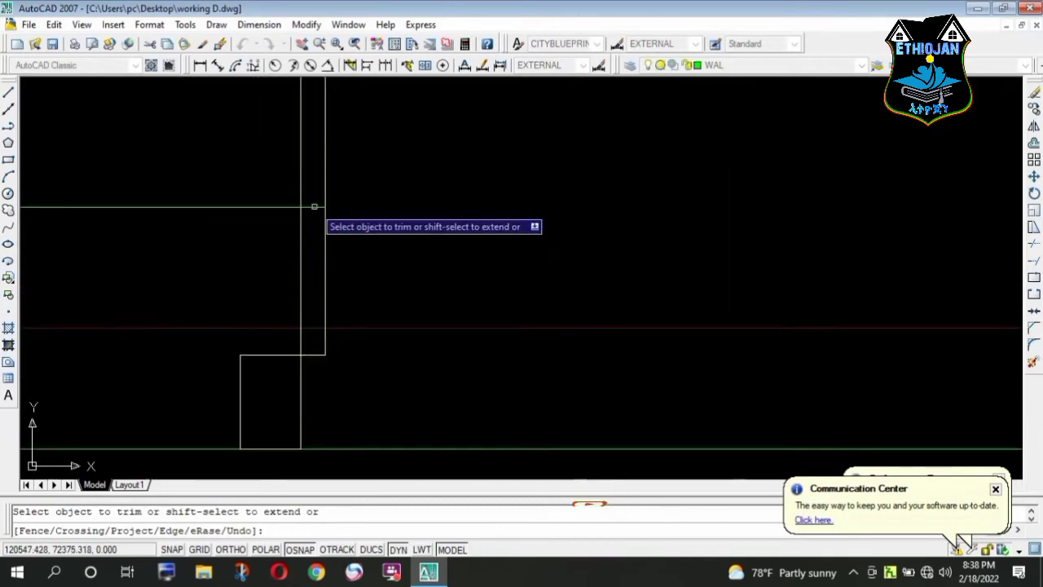
scroll(331, 202, down, 2)
scroll(278, 286, down, 1)
scroll(326, 351, down, 1)
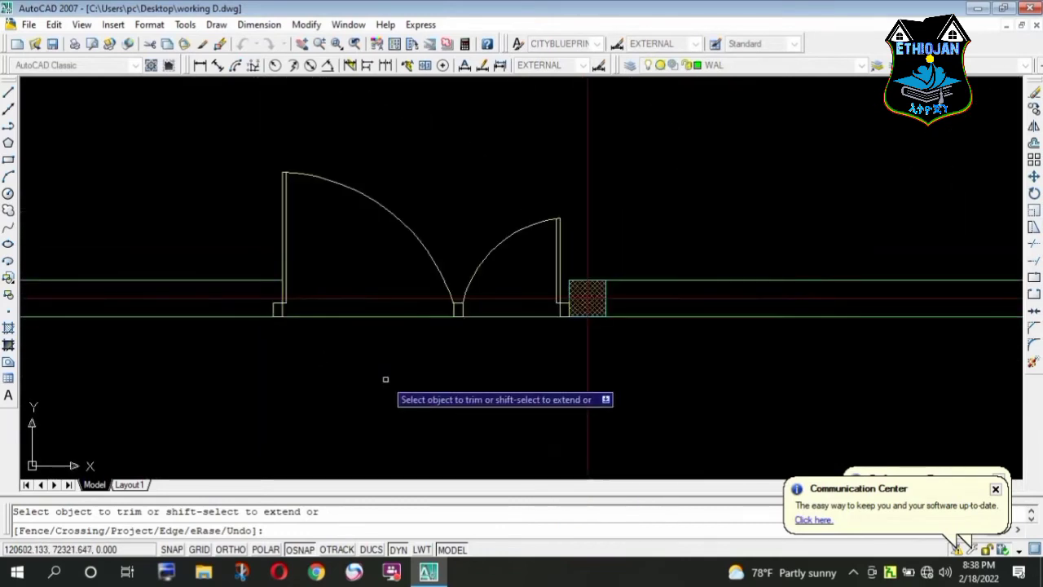
scroll(524, 348, down, 1)
key(Escape)
scroll(407, 367, down, 1)
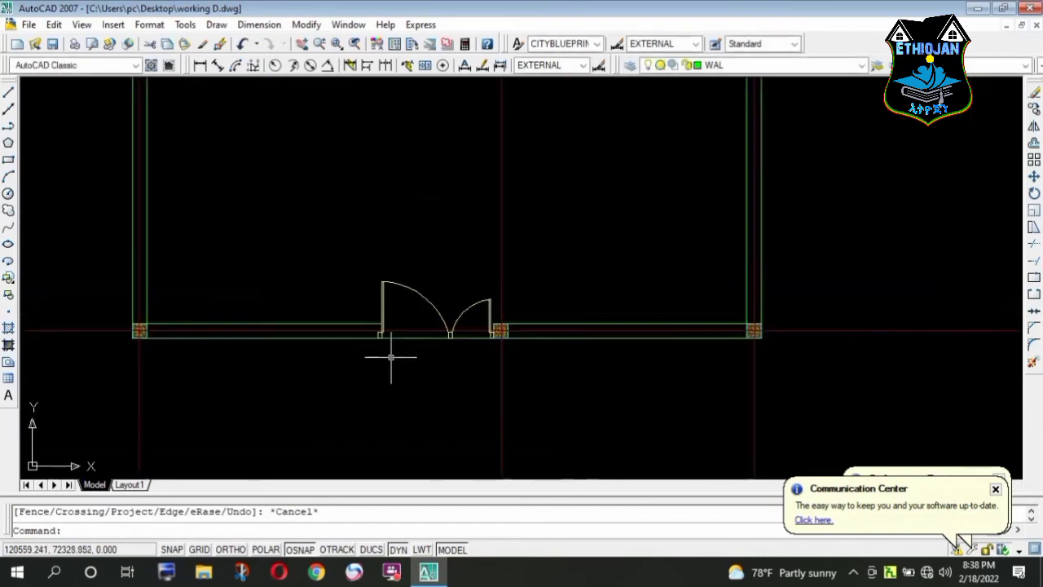
scroll(395, 359, down, 2)
scroll(497, 338, down, 2)
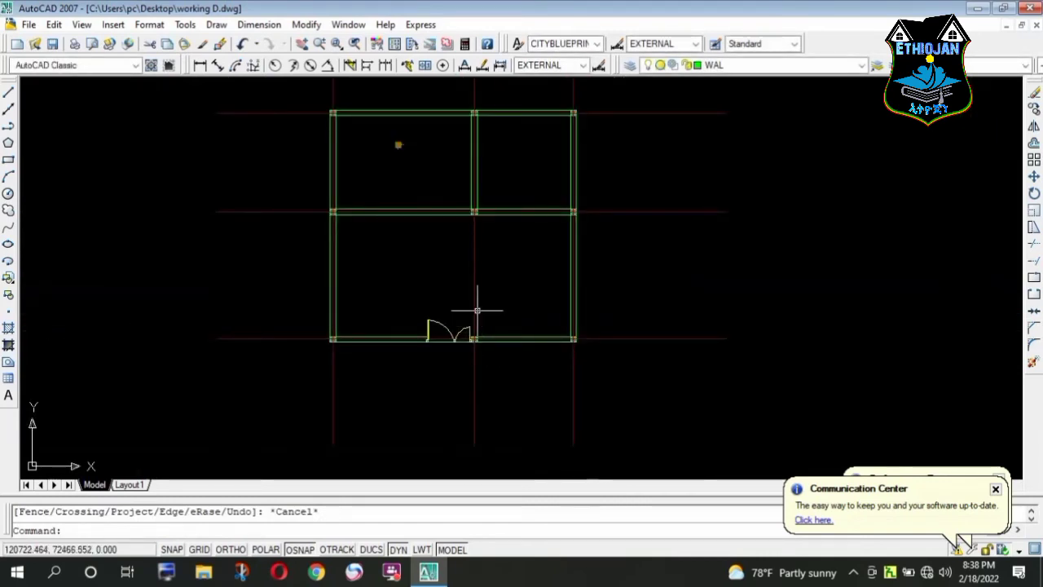
scroll(556, 317, down, 3)
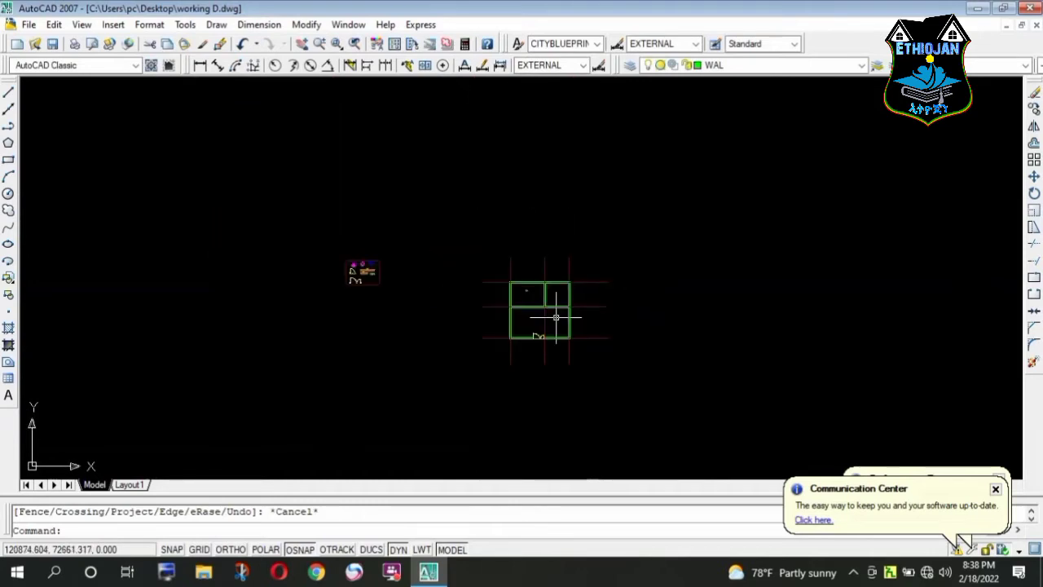
scroll(345, 291, up, 3)
scroll(308, 290, up, 2)
scroll(295, 244, up, 2)
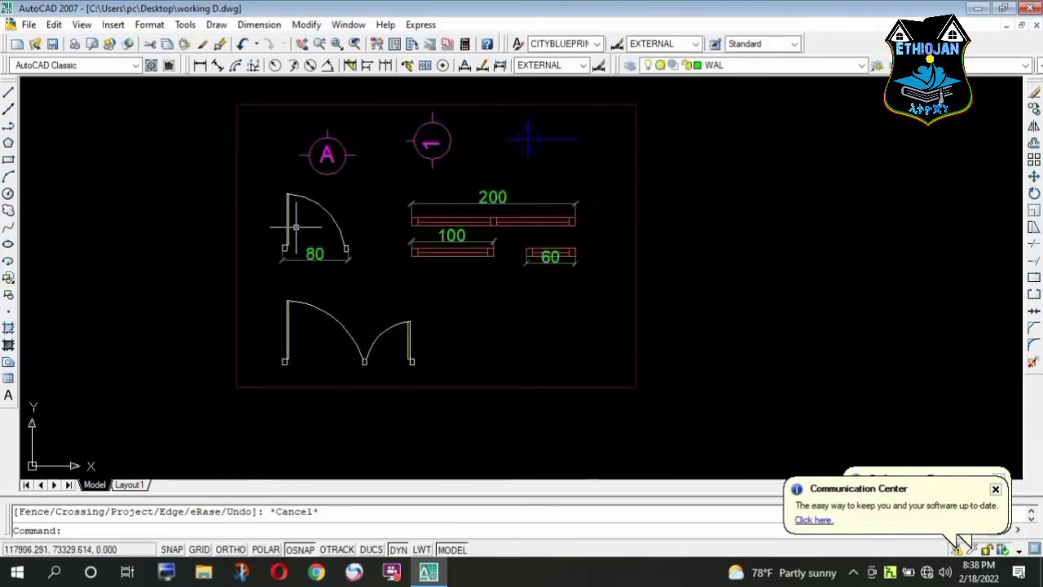
scroll(342, 249, up, 3)
click(401, 269)
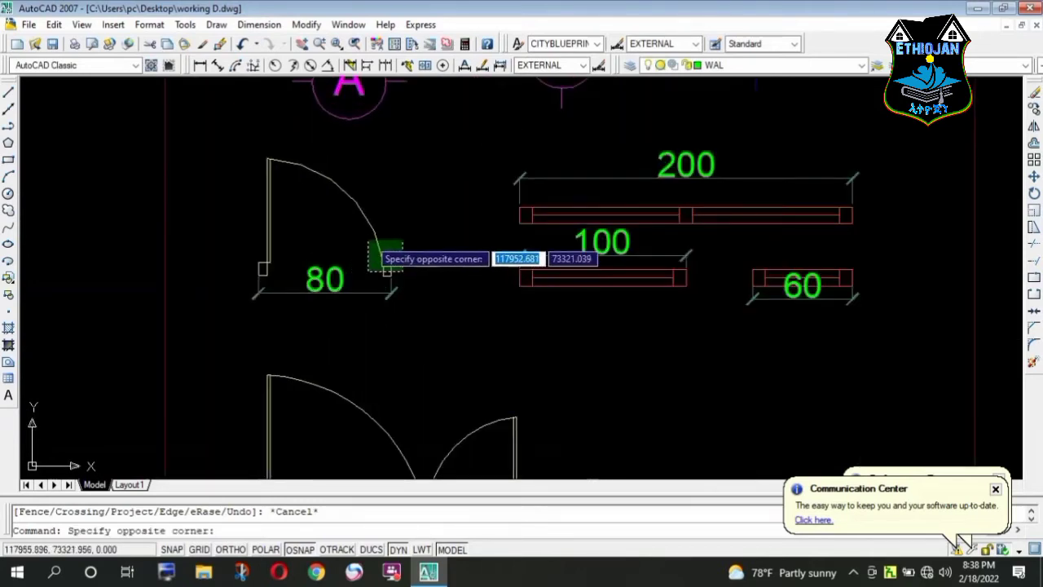
click(372, 256)
click(323, 230)
click(272, 245)
scroll(269, 270, up, 2)
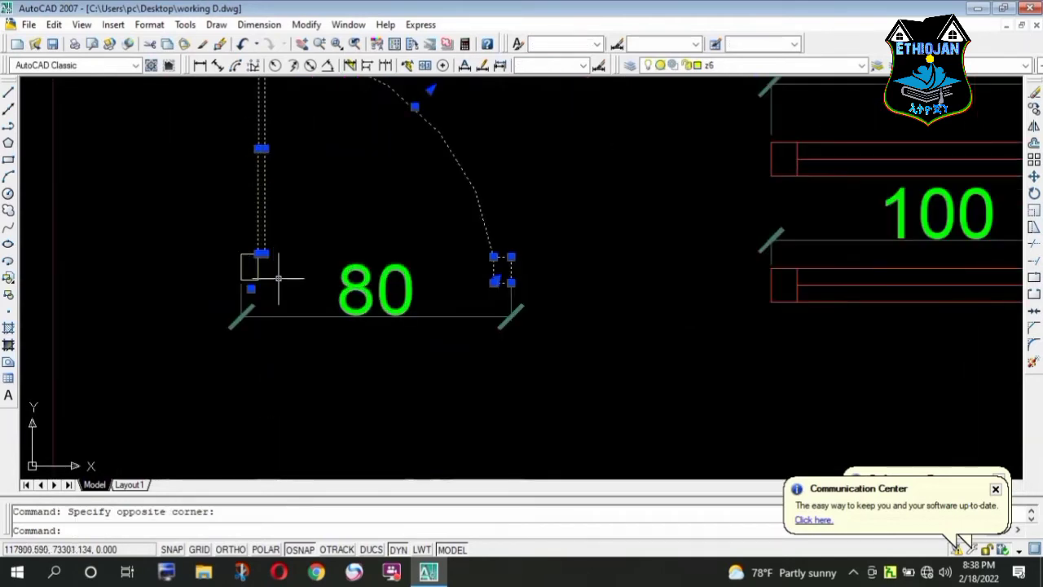
click(277, 274)
click(248, 218)
scroll(276, 257, down, 2)
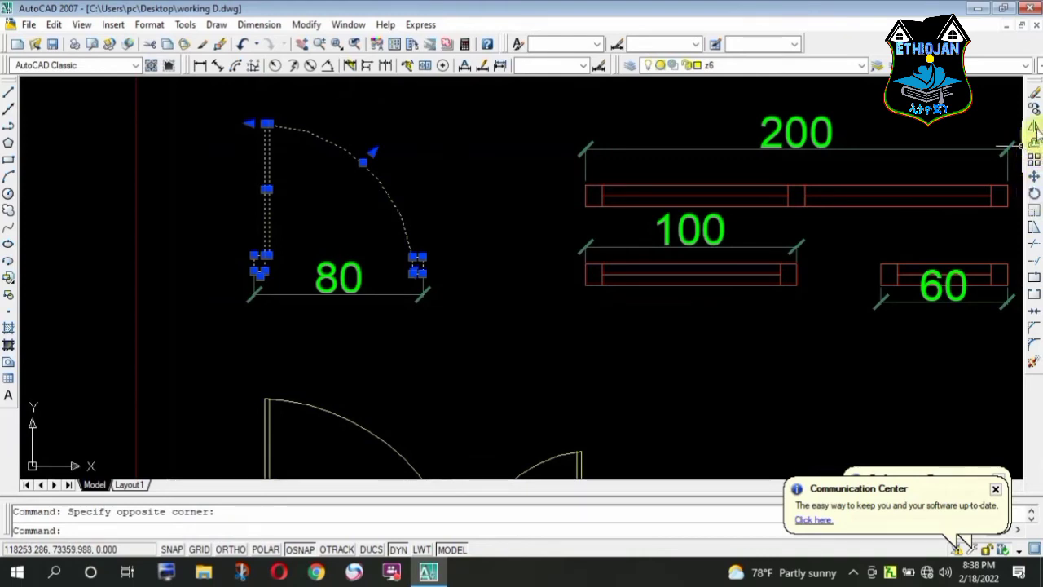
click(1033, 126)
click(353, 205)
scroll(354, 208, down, 3)
scroll(249, 216, down, 2)
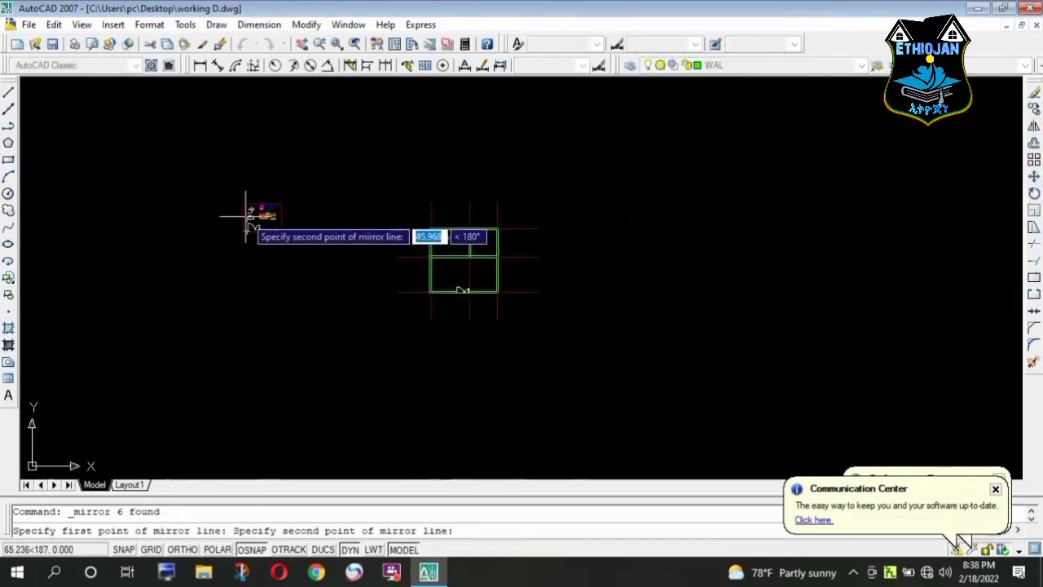
scroll(419, 278, up, 2)
scroll(510, 235, up, 3)
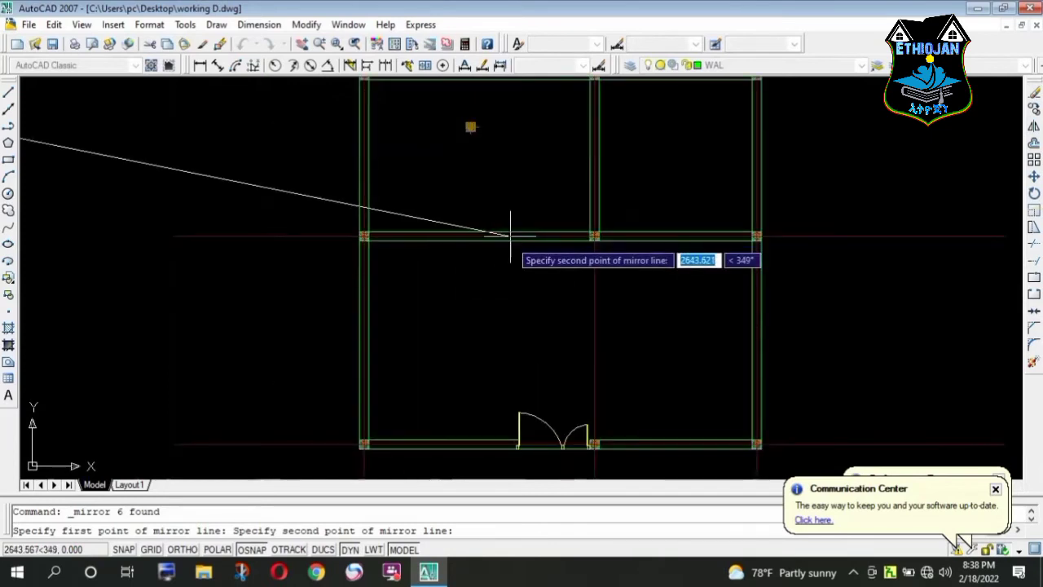
scroll(511, 234, up, 4)
click(502, 315)
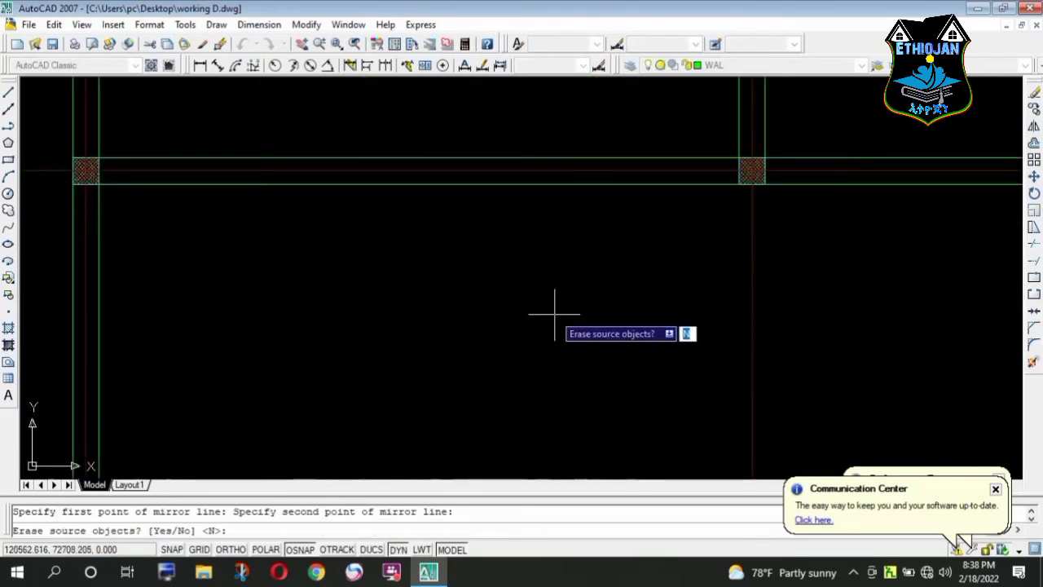
scroll(533, 287, down, 3)
scroll(565, 306, down, 4)
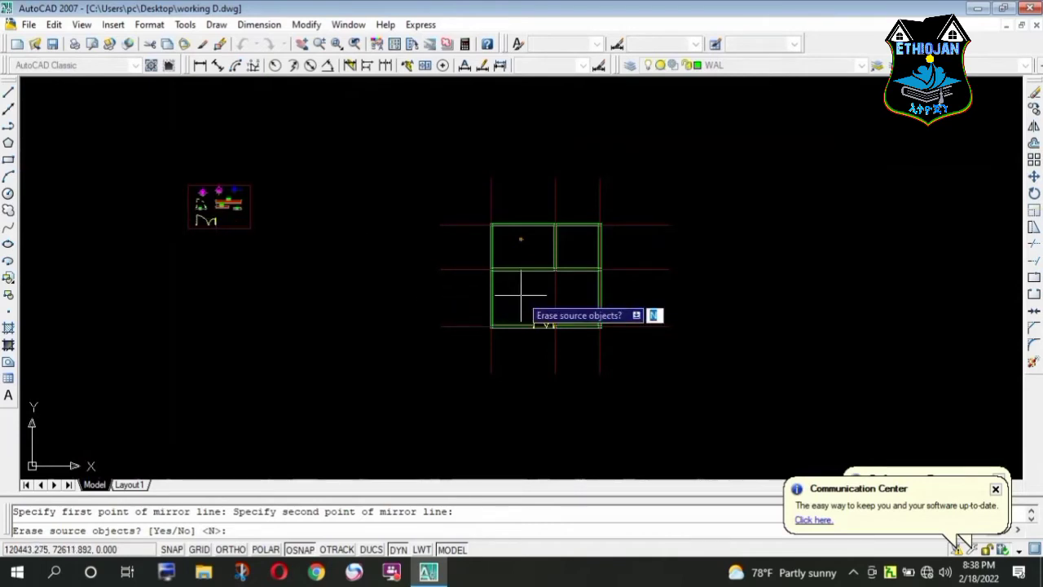
key(Escape)
scroll(195, 216, up, 3)
- Delete the 80 dimension from the sample door
scroll(203, 209, up, 5)
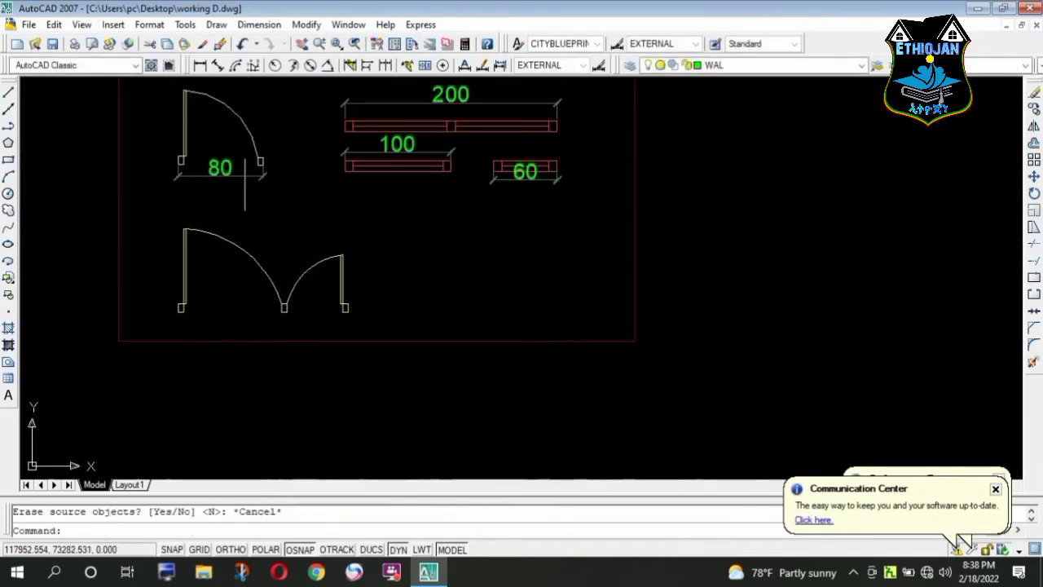
click(249, 172)
key(Delete)
- Copy the sample single door once into the floor plan below the middle wall
click(289, 174)
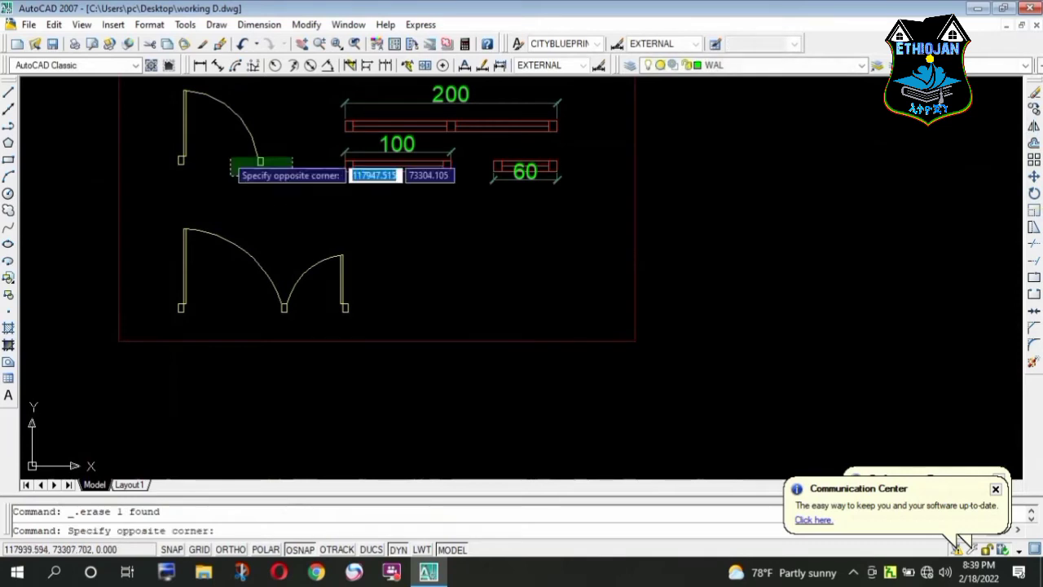
click(164, 92)
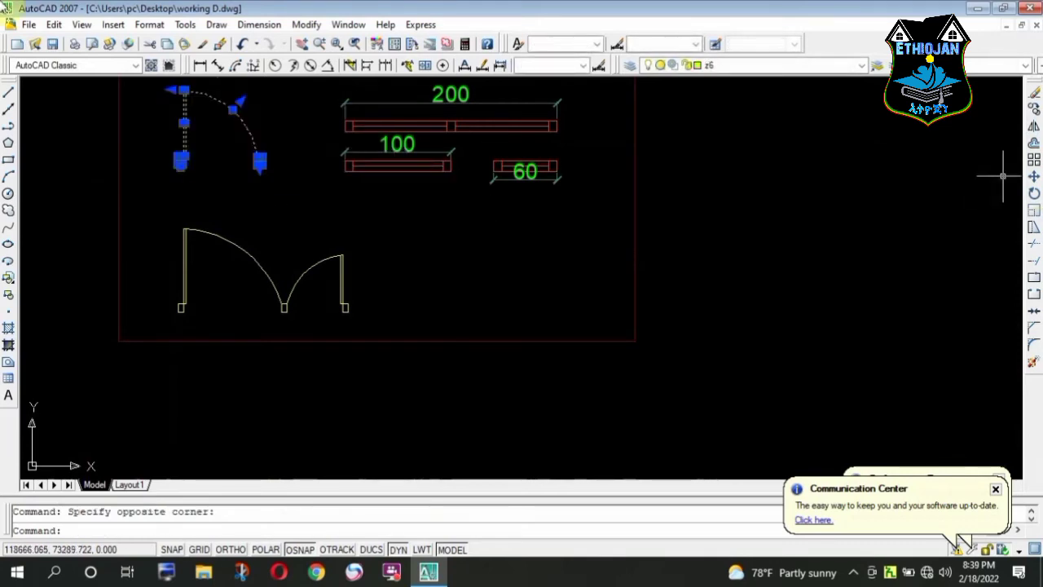
click(1034, 109)
click(236, 145)
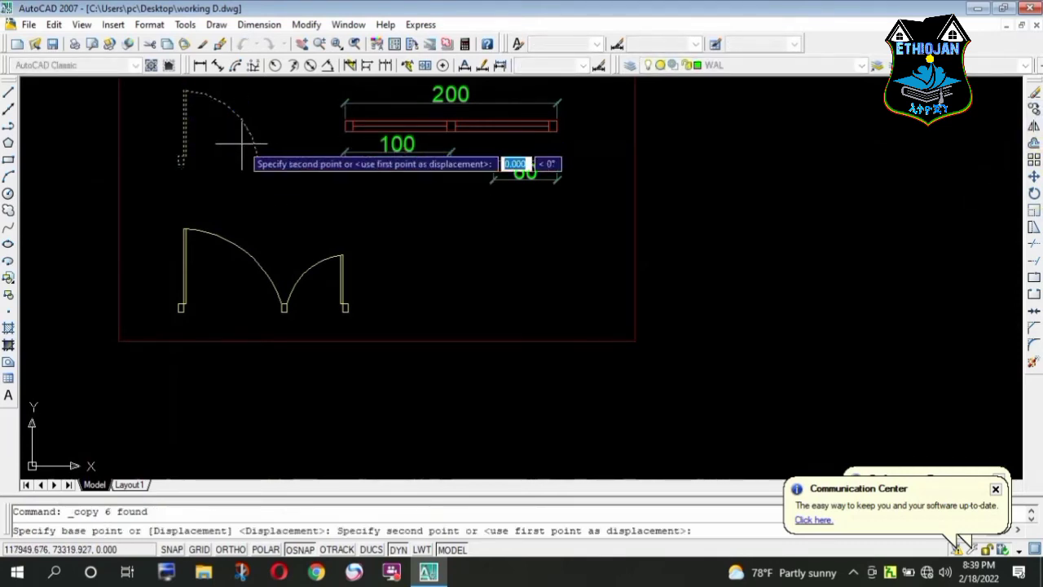
scroll(123, 198, down, 6)
scroll(832, 342, up, 6)
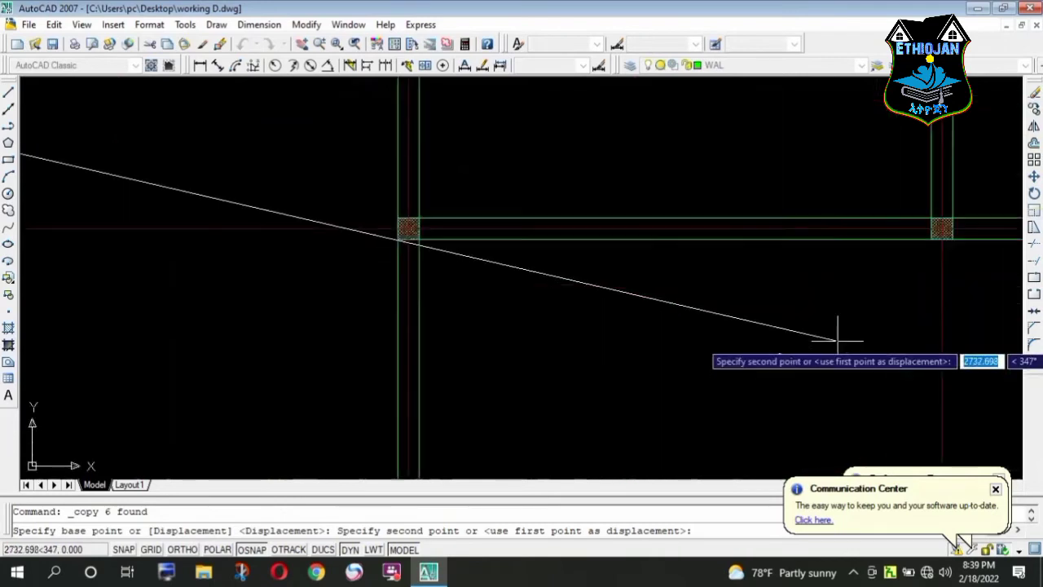
click(762, 336)
scroll(644, 347, down, 4)
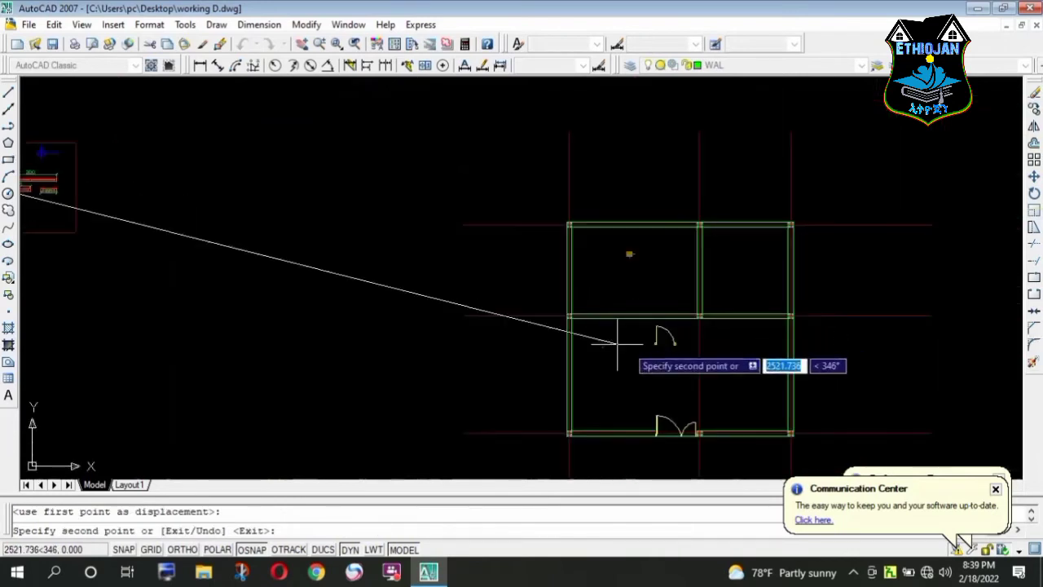
key(Escape)
- Window-select the newly copied door
scroll(677, 342, up, 3)
scroll(667, 342, up, 2)
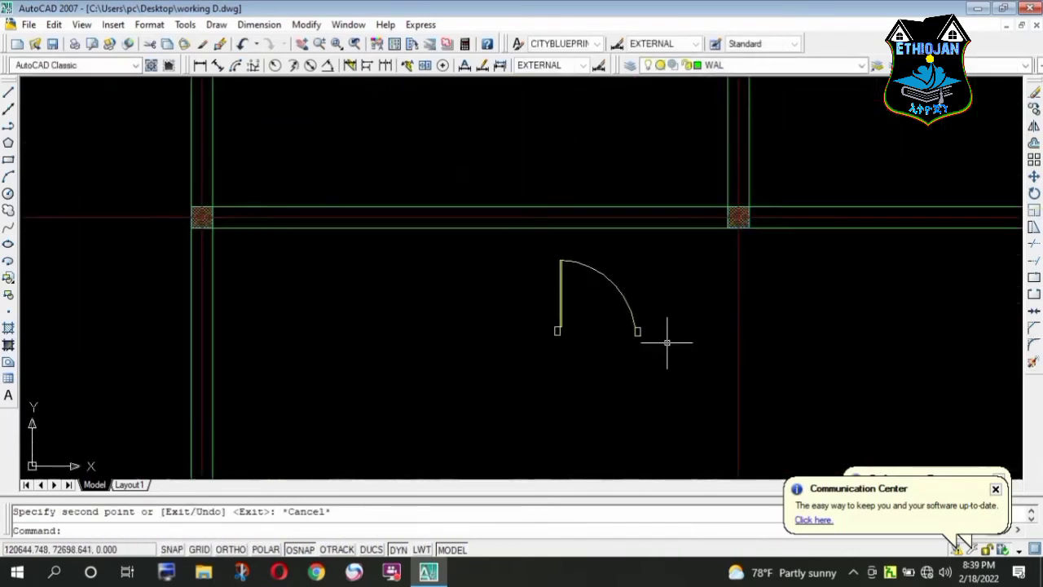
click(666, 348)
click(538, 257)
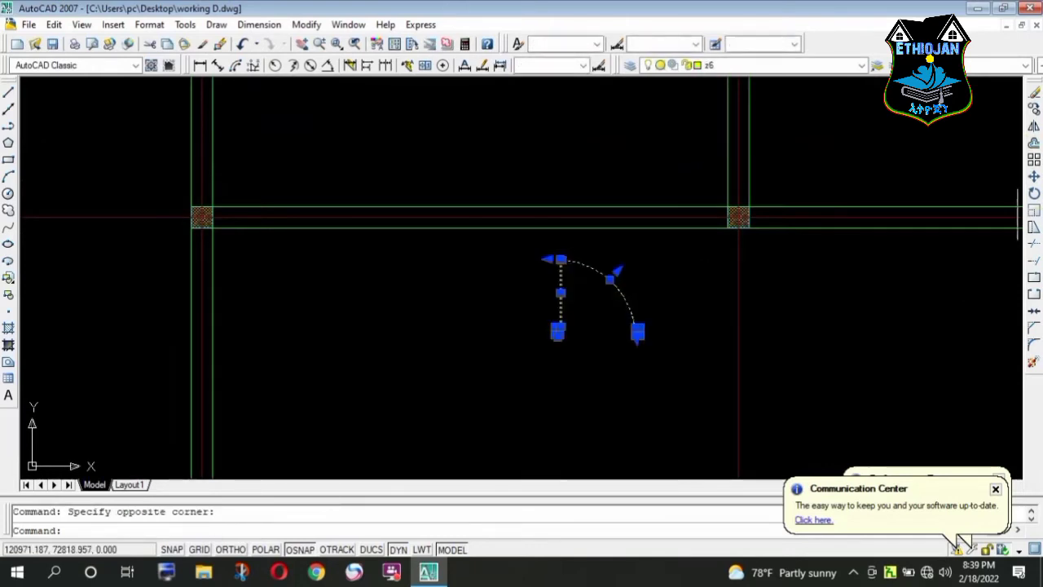
- Mirror the copied door about a vertical line through the arc's end, keeping the original
click(1034, 126)
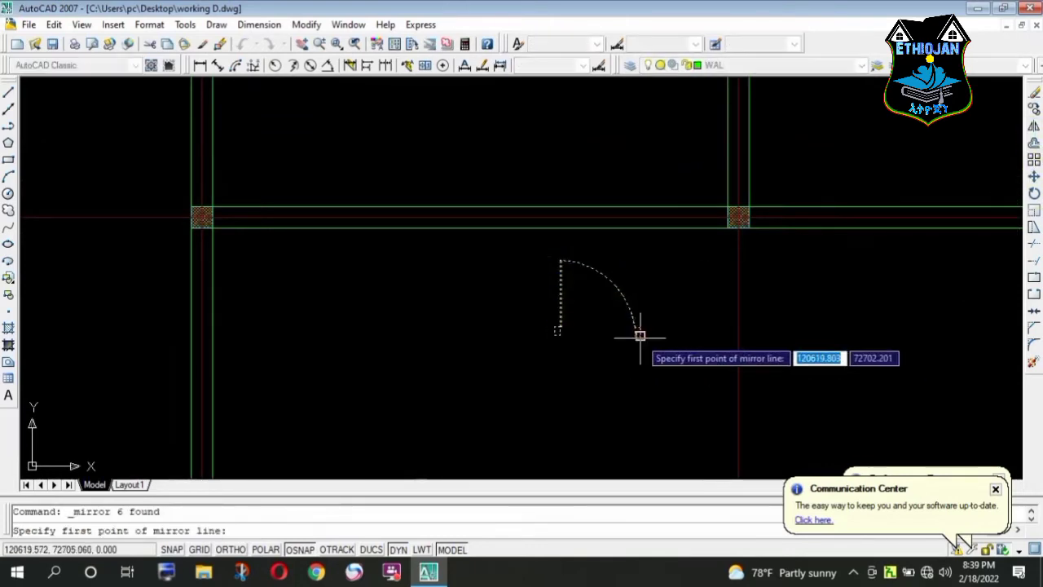
click(639, 332)
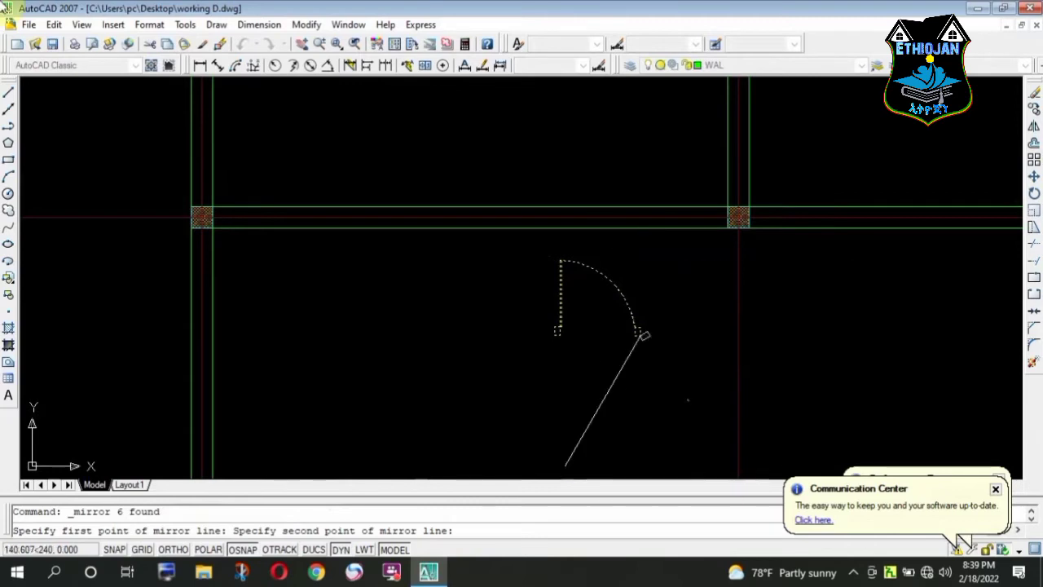
click(185, 549)
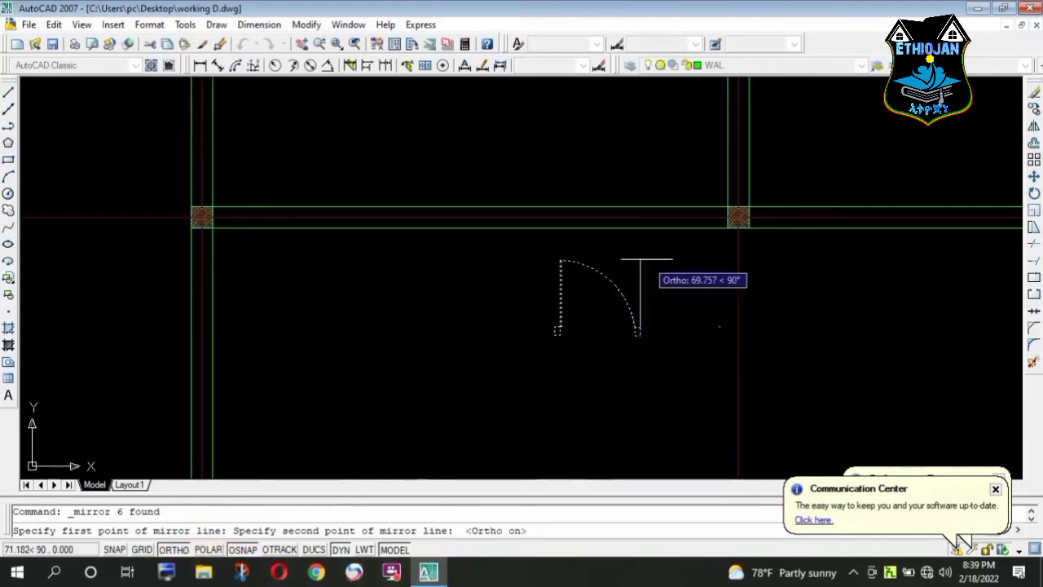
click(648, 254)
key(Return)
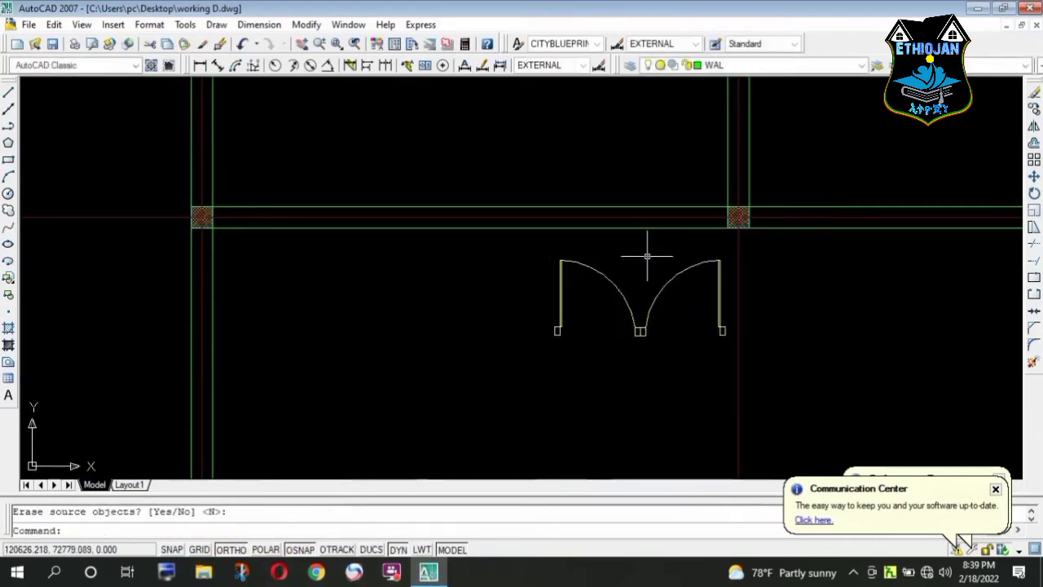
- Select the right door leaf, including its arc
scroll(710, 330, up, 2)
click(742, 334)
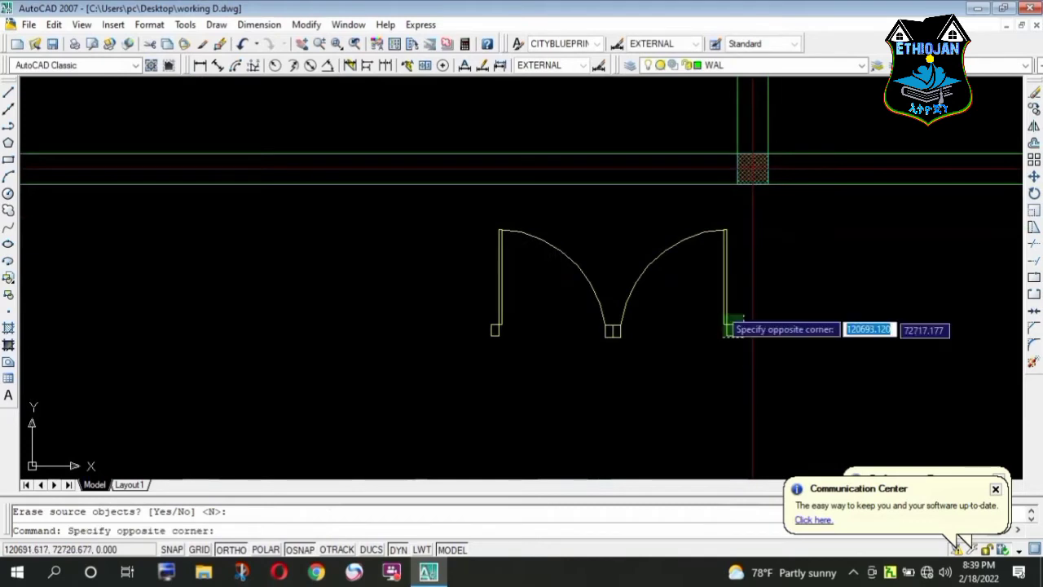
click(669, 309)
scroll(644, 338, up, 2)
click(640, 334)
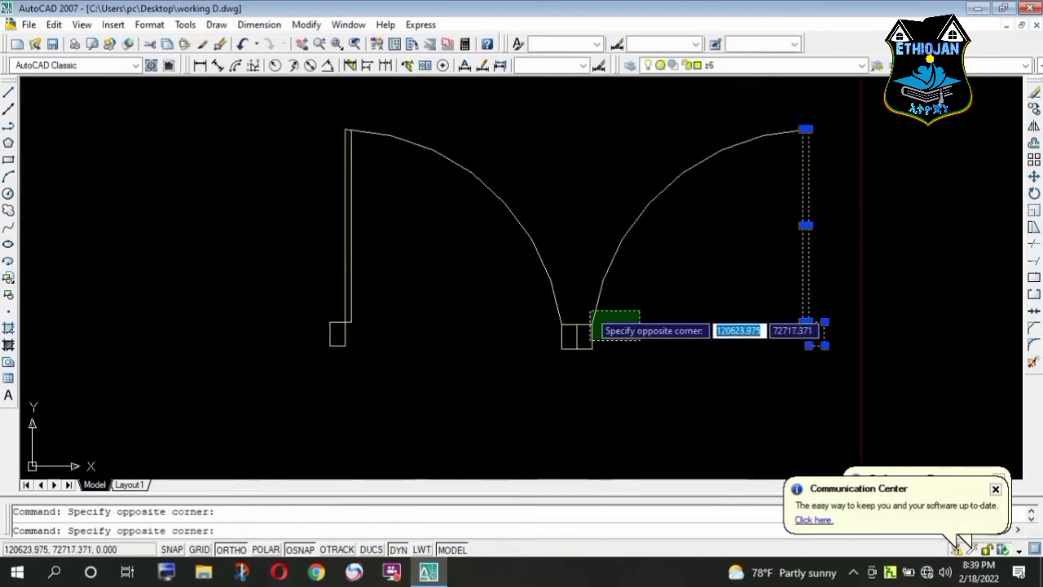
click(591, 311)
scroll(555, 420, down, 3)
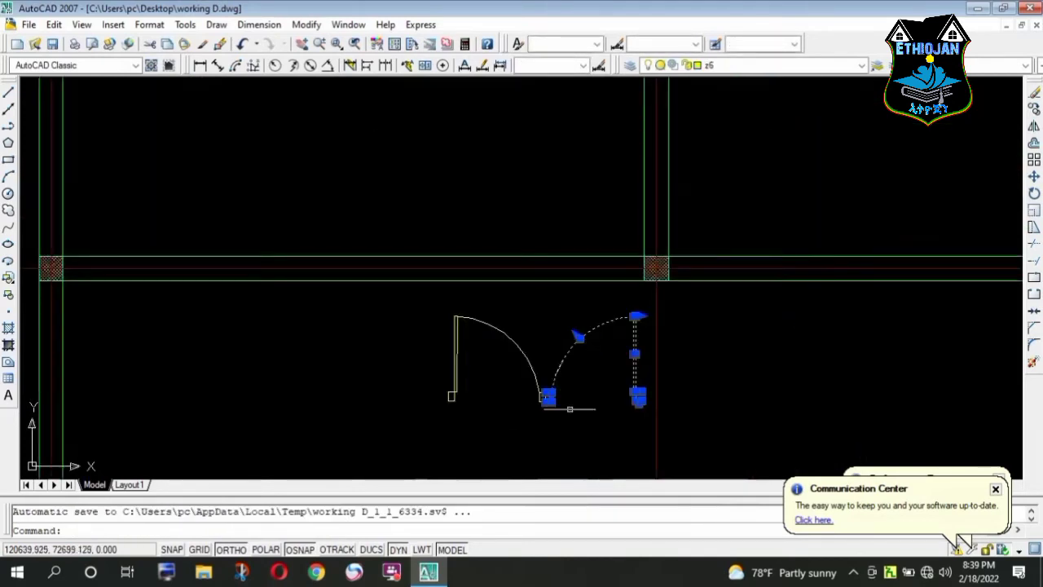
- Move the right door leaf from its hinge up into the middle wall beside the hatched column
click(1034, 178)
scroll(634, 399, up, 2)
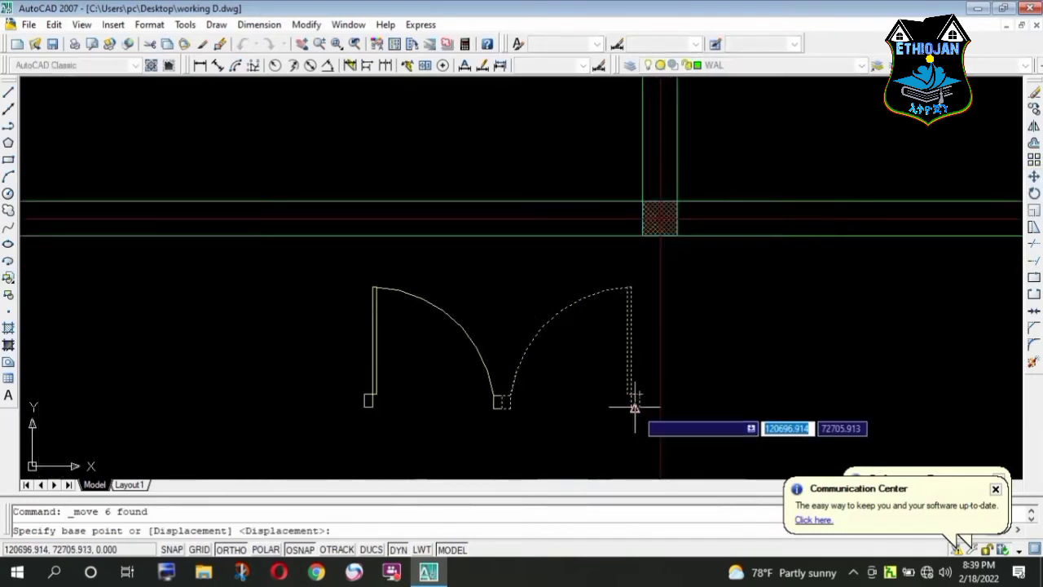
click(635, 407)
scroll(638, 233, up, 1)
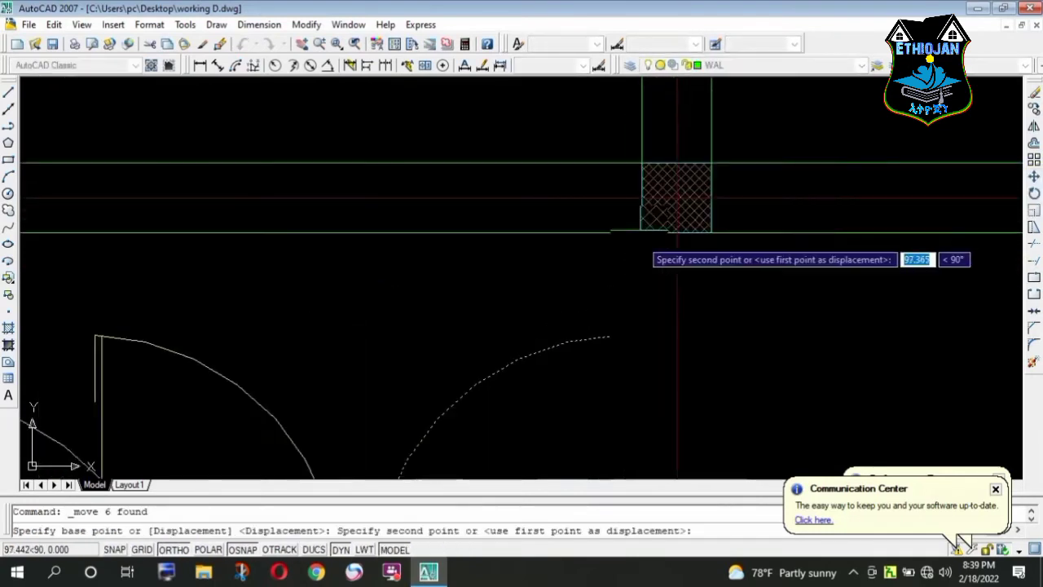
scroll(640, 231, up, 3)
click(633, 221)
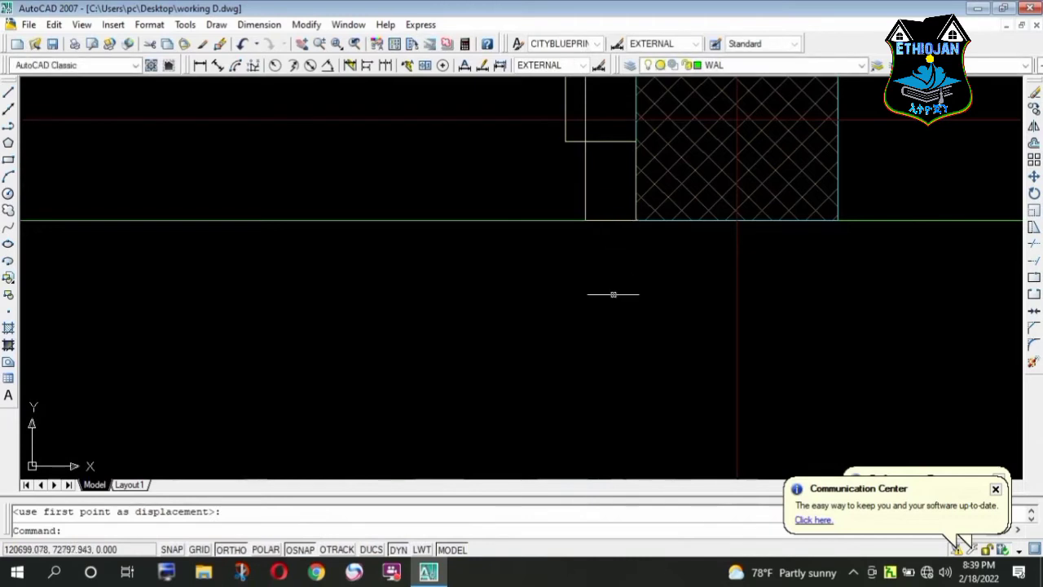
scroll(613, 294, down, 3)
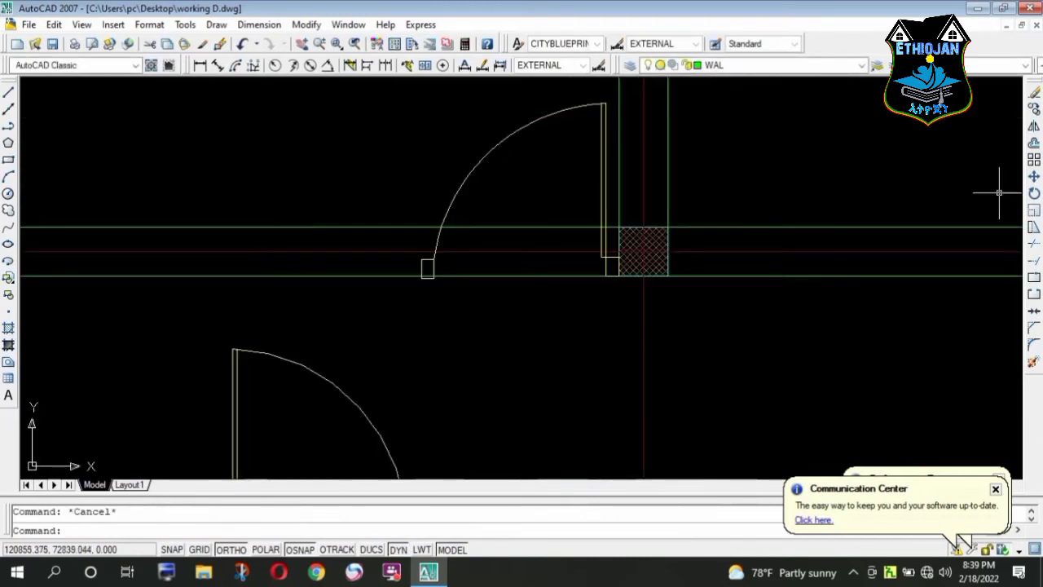
- Trim the wall line segments inside the new door opening, using all objects as edges
click(1033, 246)
key(Return)
scroll(585, 242, up, 3)
click(619, 205)
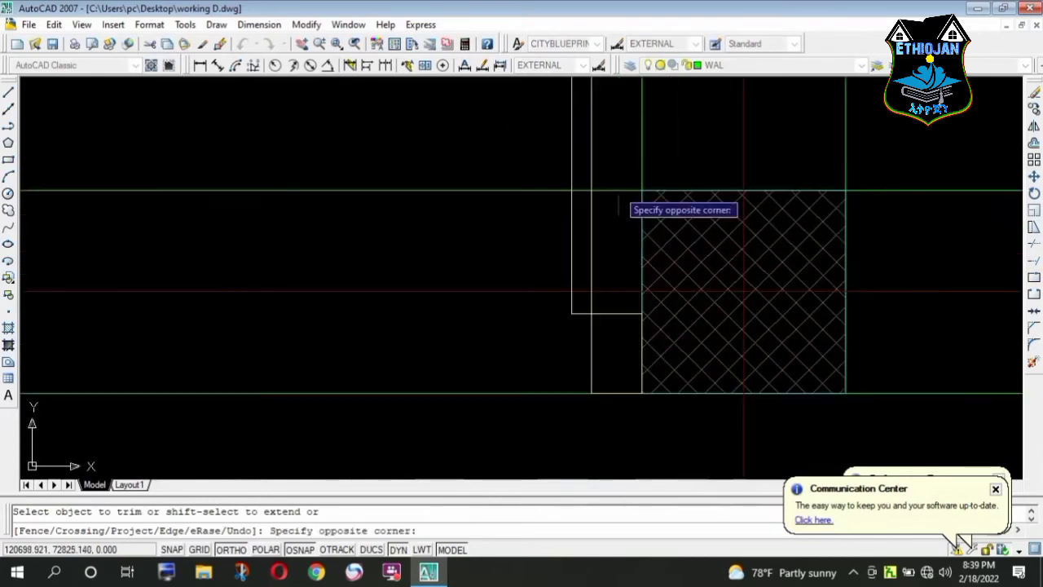
click(581, 191)
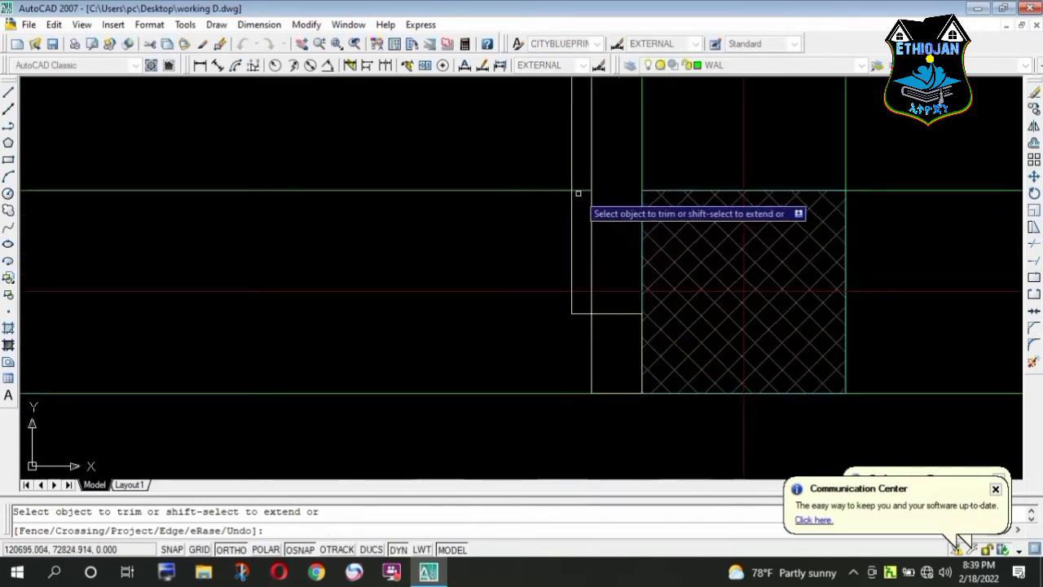
click(579, 193)
click(576, 180)
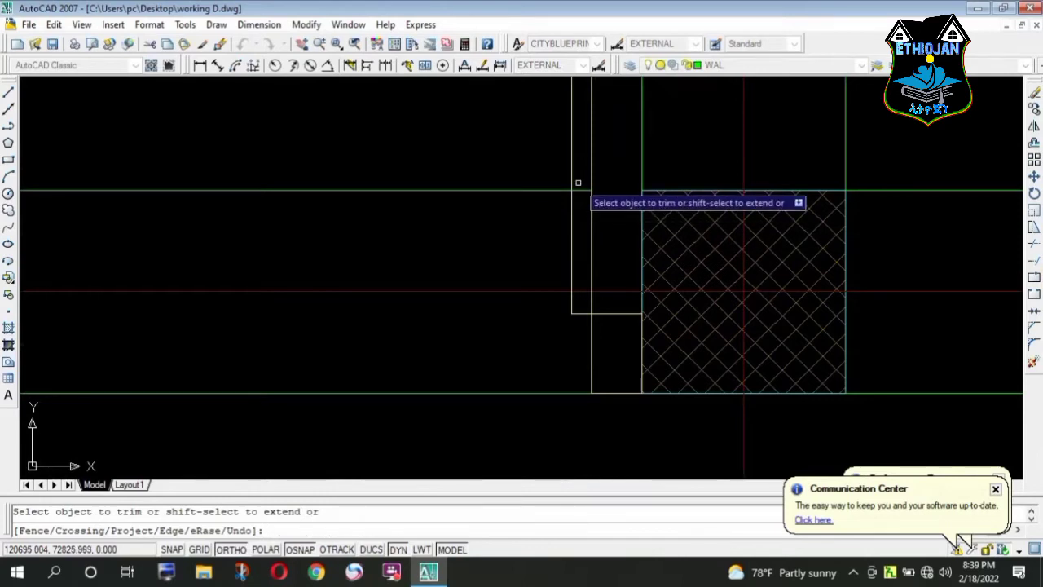
- Crossing-select the remaining lines and trim the wall line still across the doorway
scroll(571, 178, down, 4)
click(533, 181)
click(453, 210)
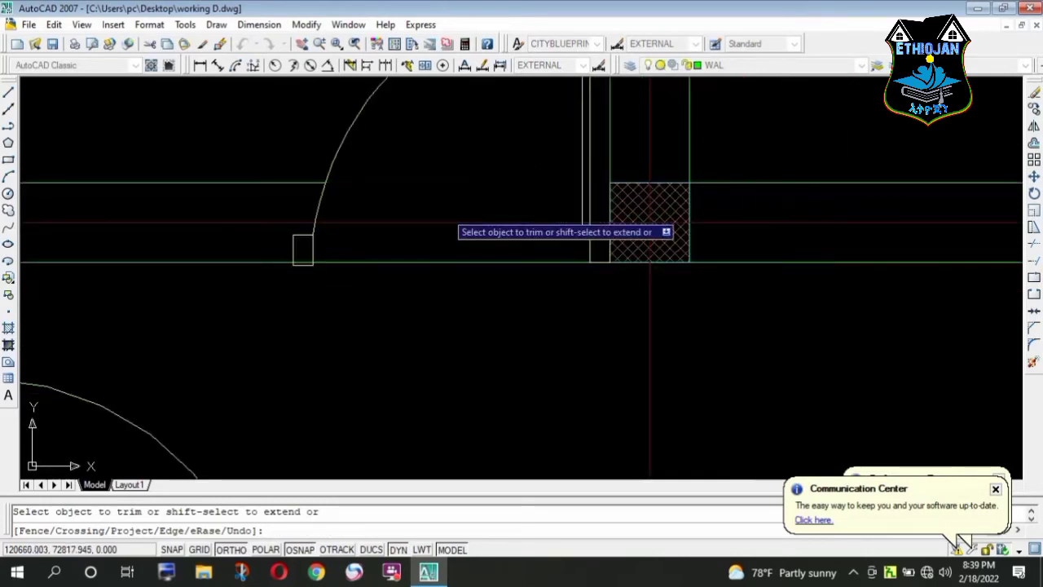
scroll(489, 300, down, 2)
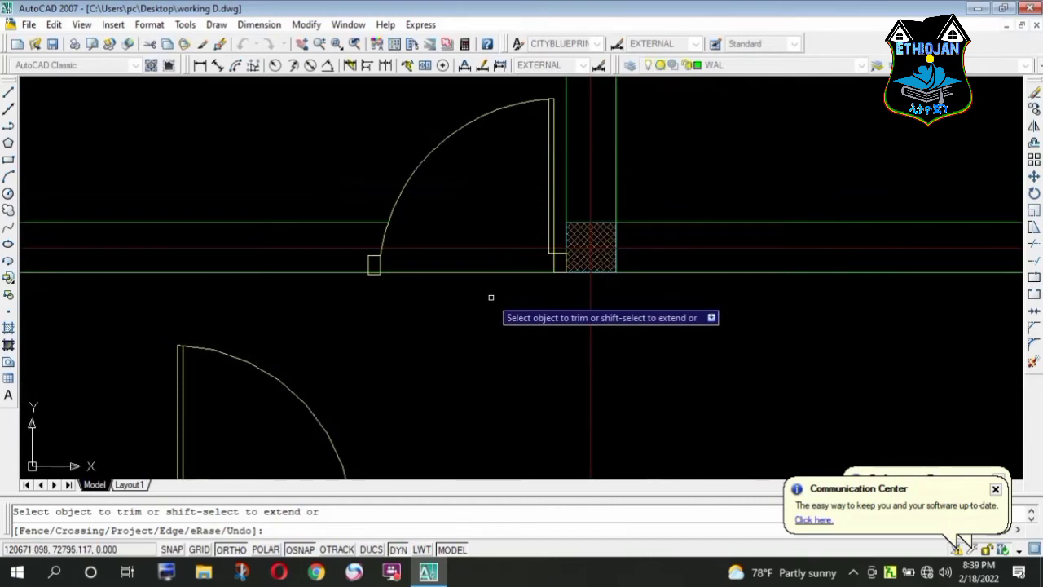
click(470, 276)
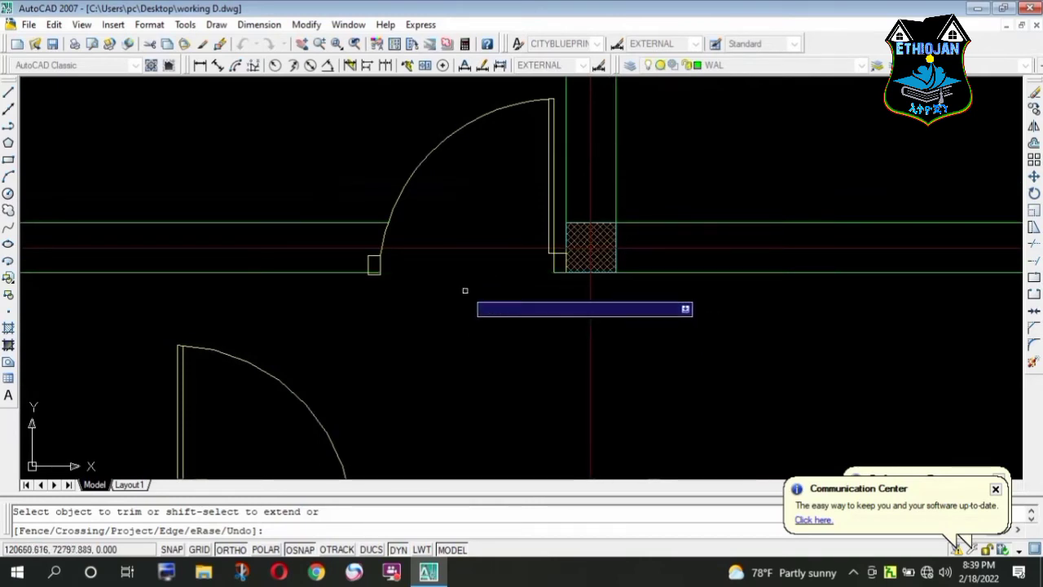
scroll(402, 292, up, 1)
scroll(374, 283, up, 2)
scroll(382, 279, down, 4)
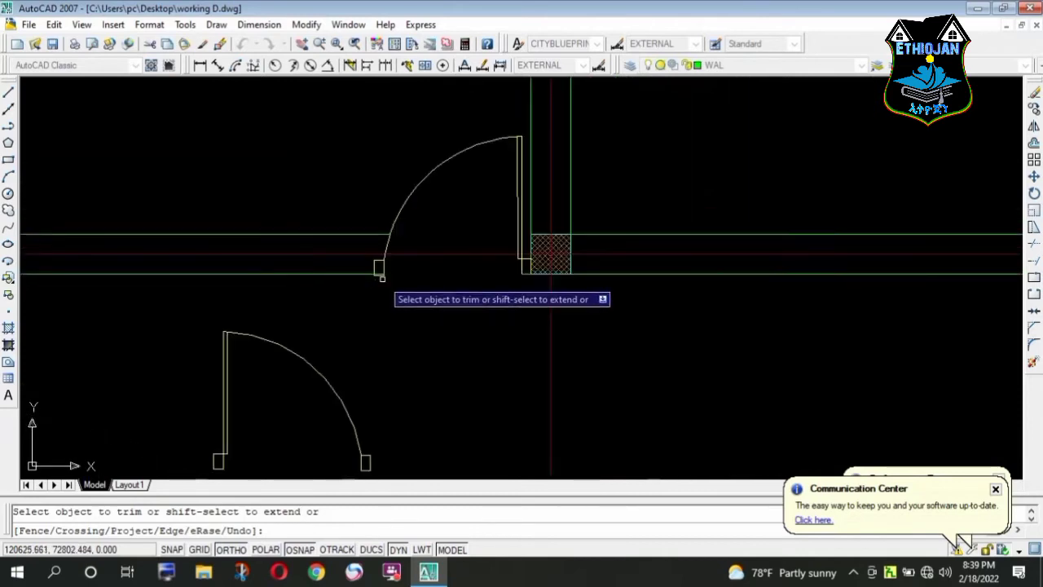
scroll(388, 276, up, 3)
scroll(352, 254, up, 2)
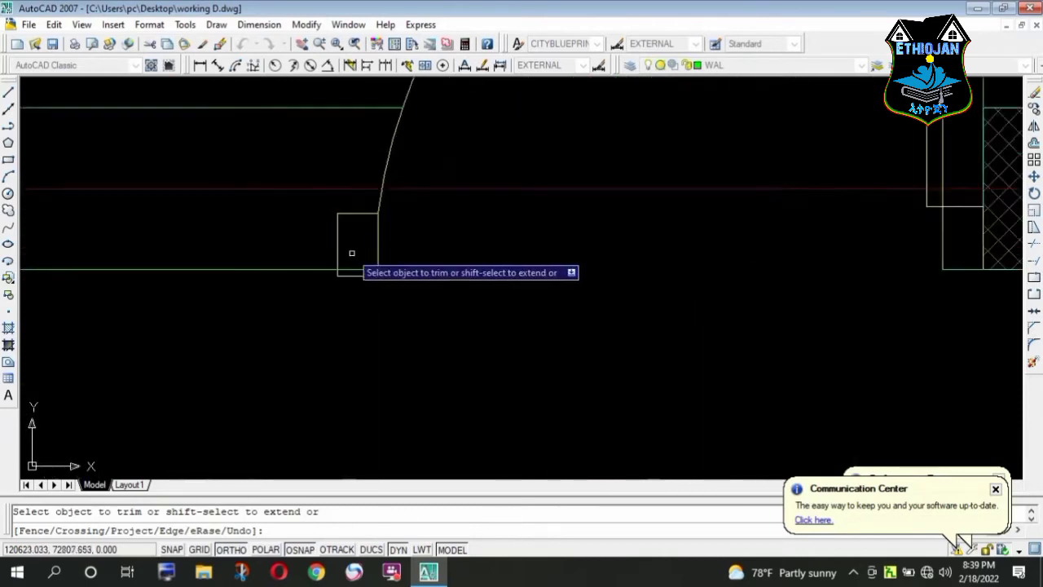
scroll(352, 254, up, 1)
key(Escape)
click(345, 226)
click(318, 200)
scroll(392, 266, up, 1)
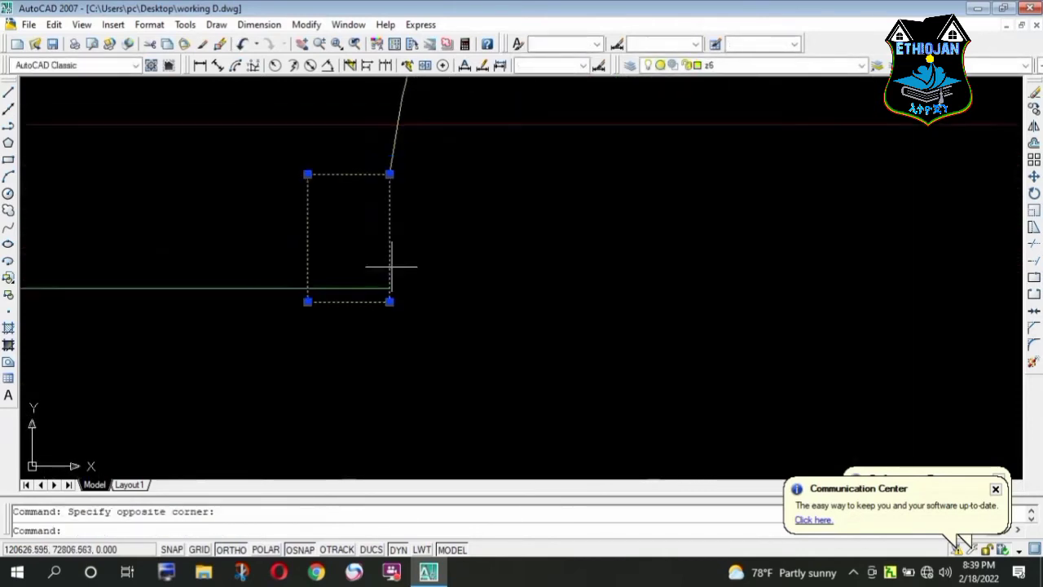
scroll(391, 267, up, 1)
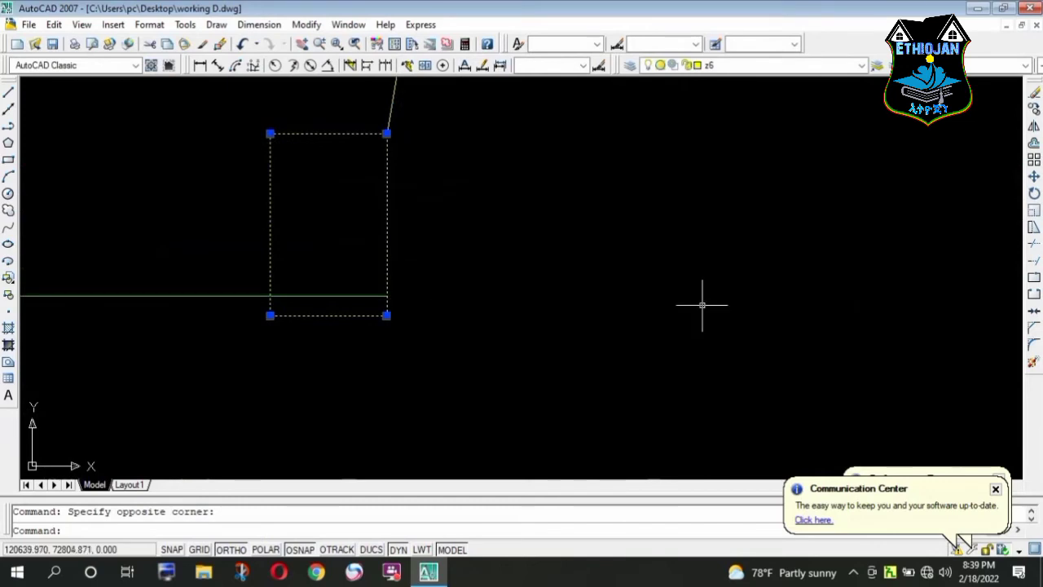
click(1033, 179)
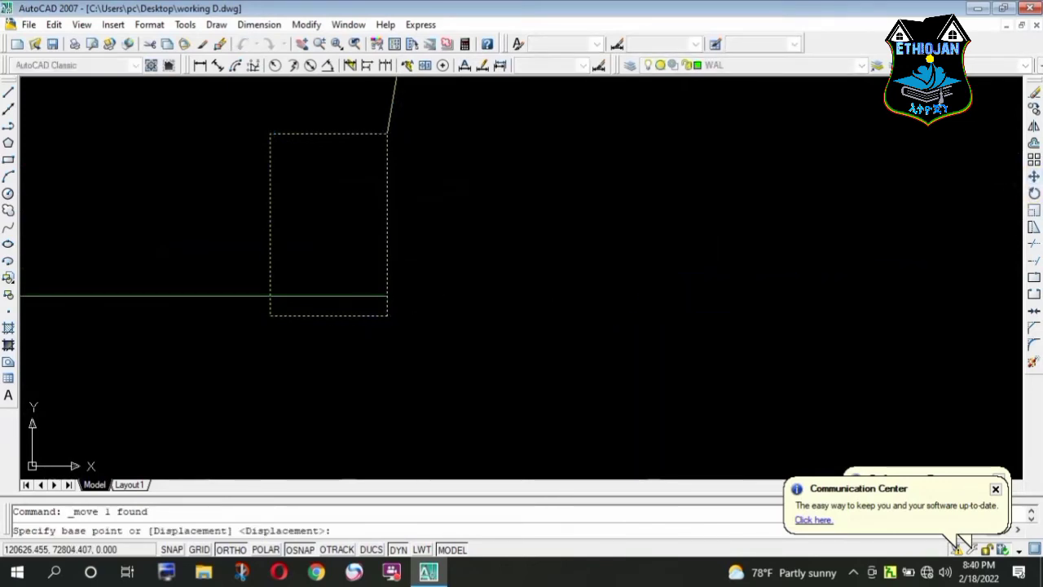
click(387, 296)
scroll(342, 314, down, 4)
scroll(337, 310, down, 2)
key(Escape)
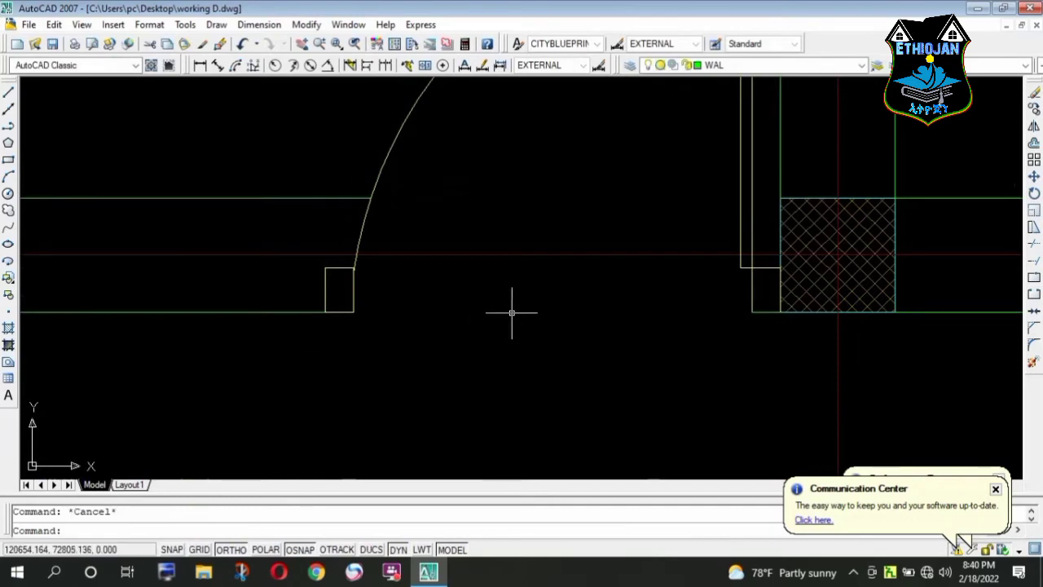
scroll(512, 312, down, 5)
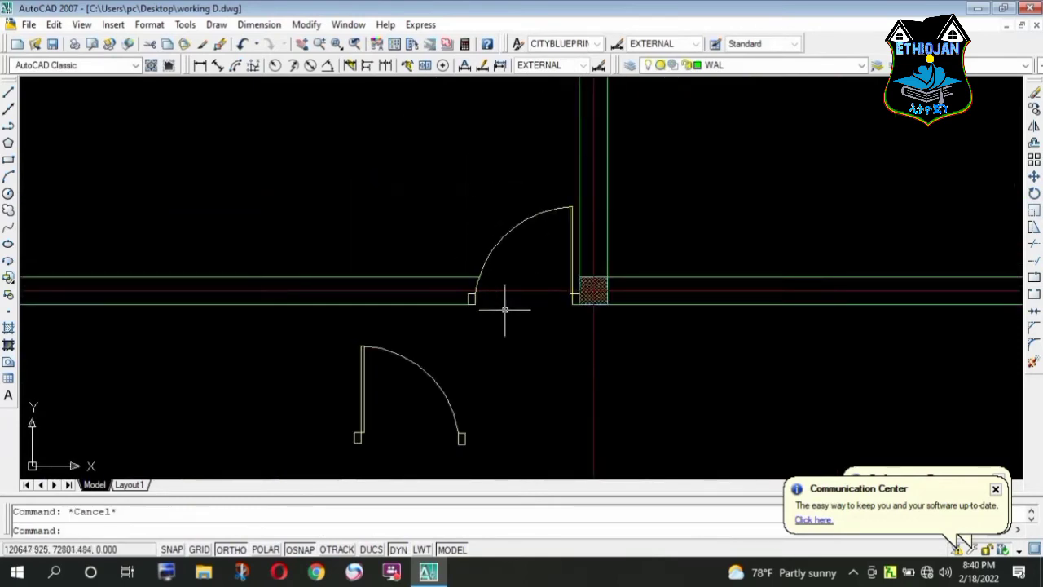
scroll(503, 130, down, 6)
scroll(502, 159, up, 3)
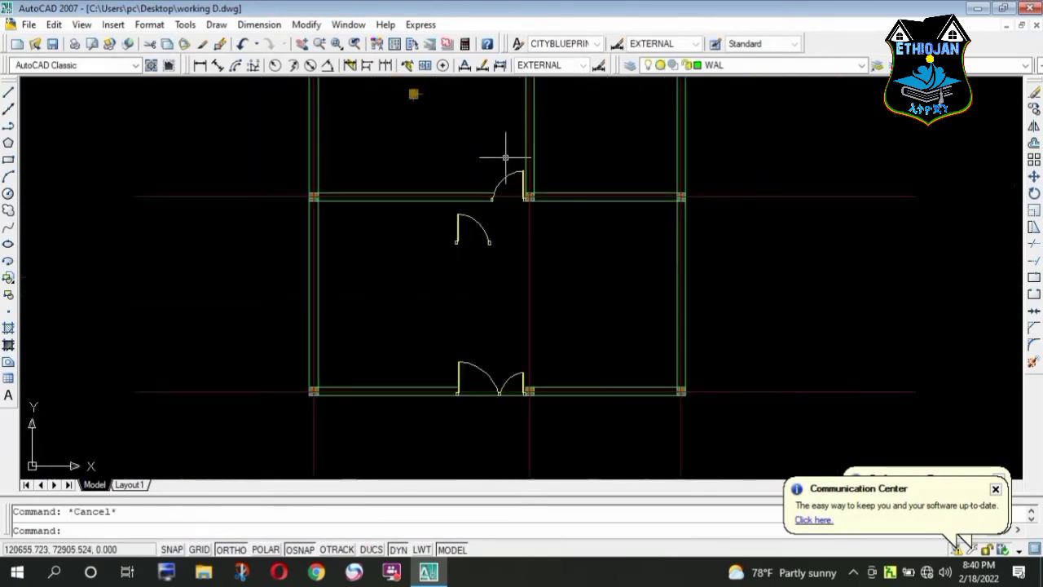
scroll(506, 210, up, 2)
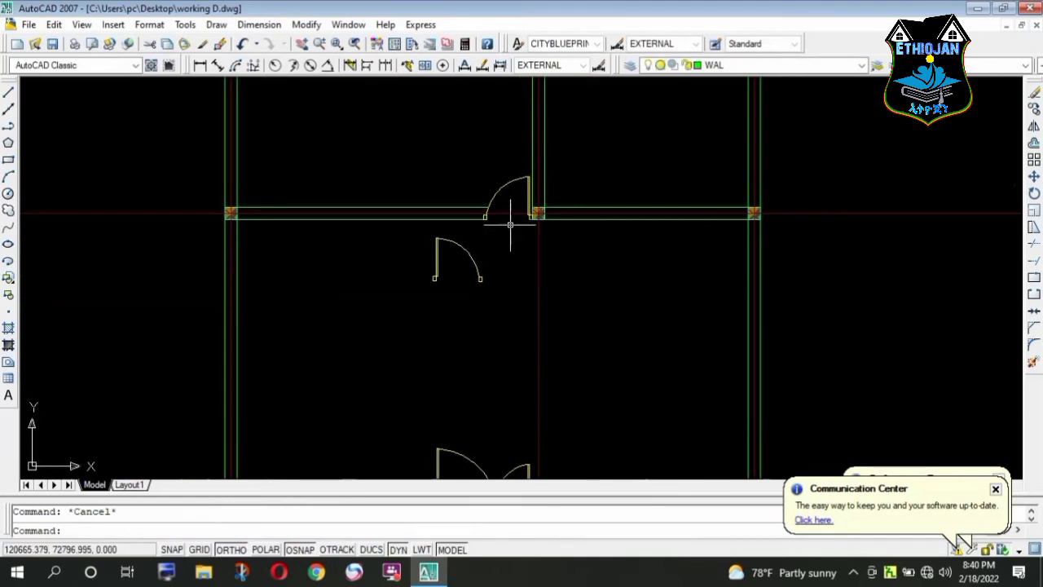
scroll(506, 235, down, 2)
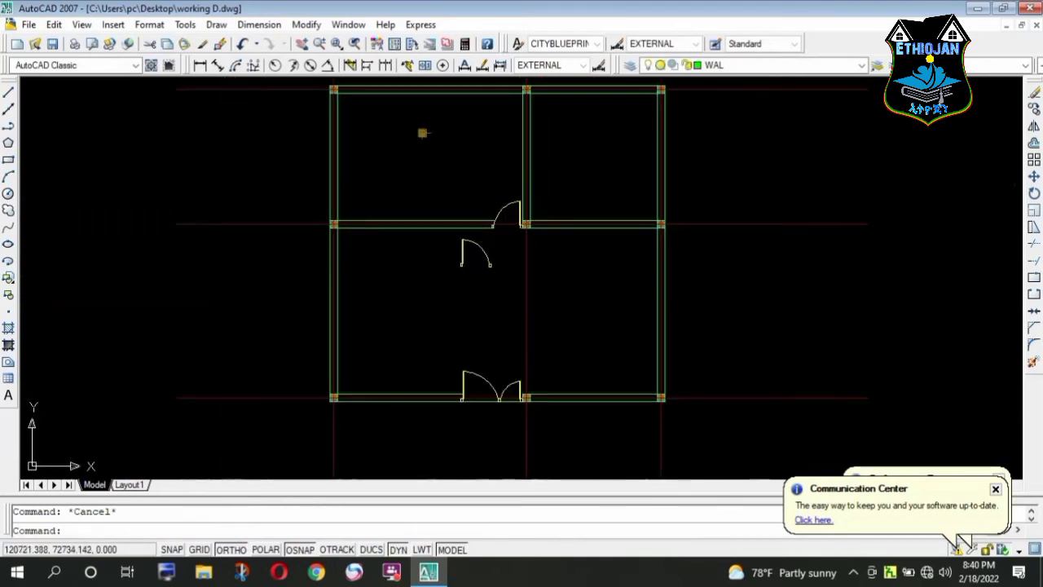
scroll(568, 237, up, 2)
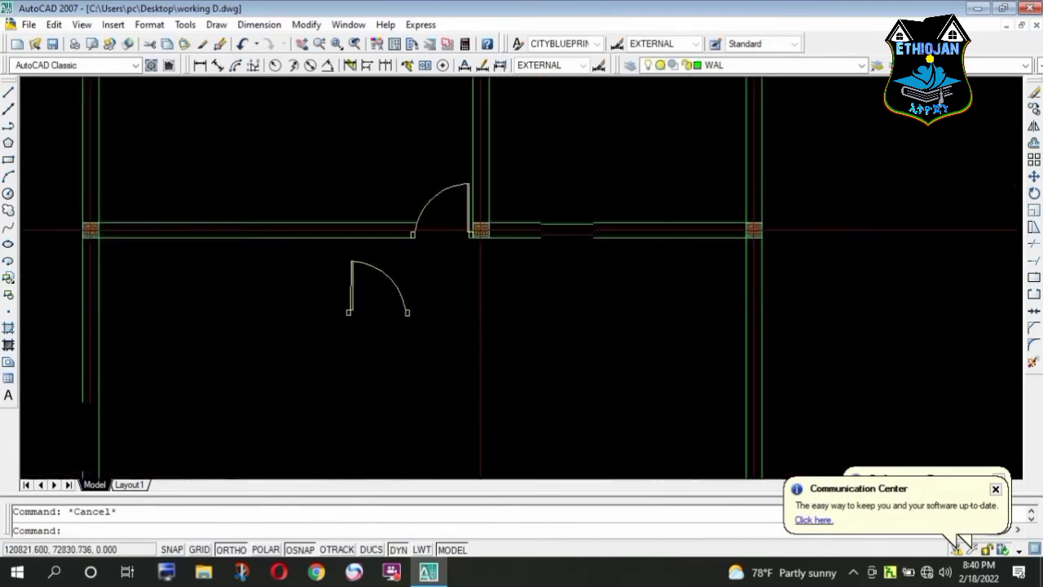
scroll(567, 232, up, 1)
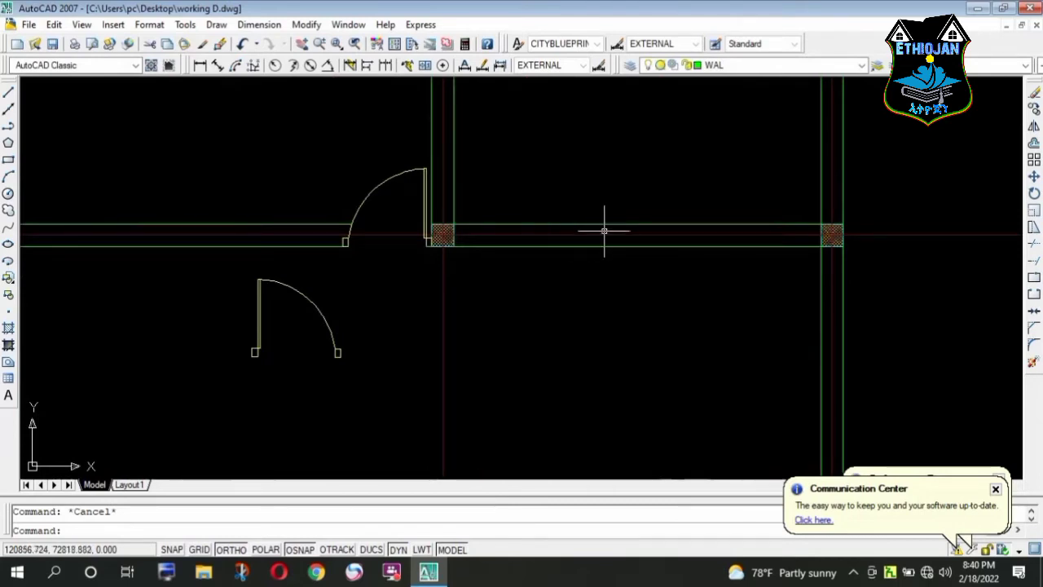
scroll(608, 224, up, 2)
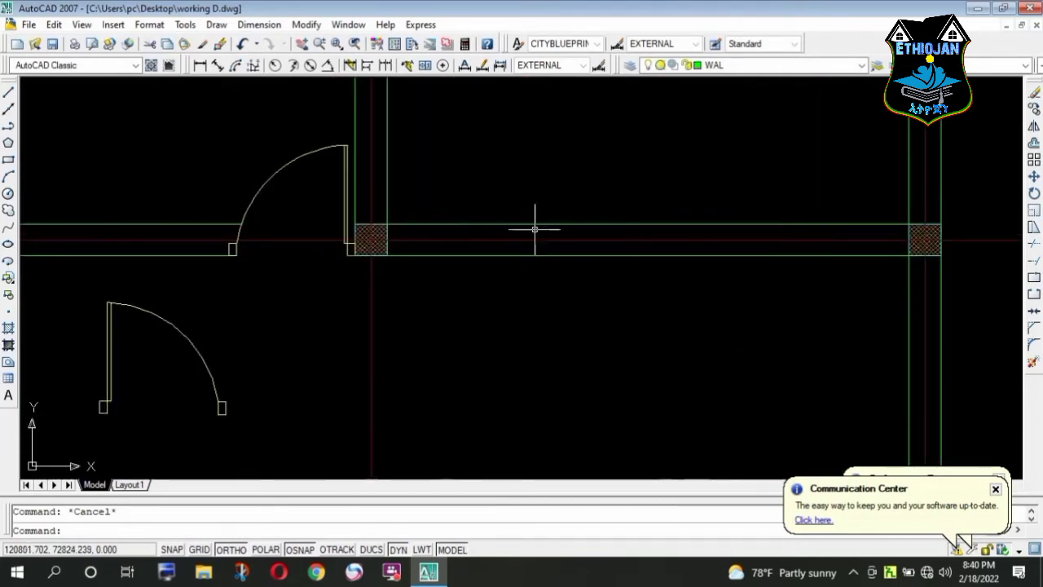
- Draw a guide line 150 right from the column's lower corner, then up through the wall
click(12, 95)
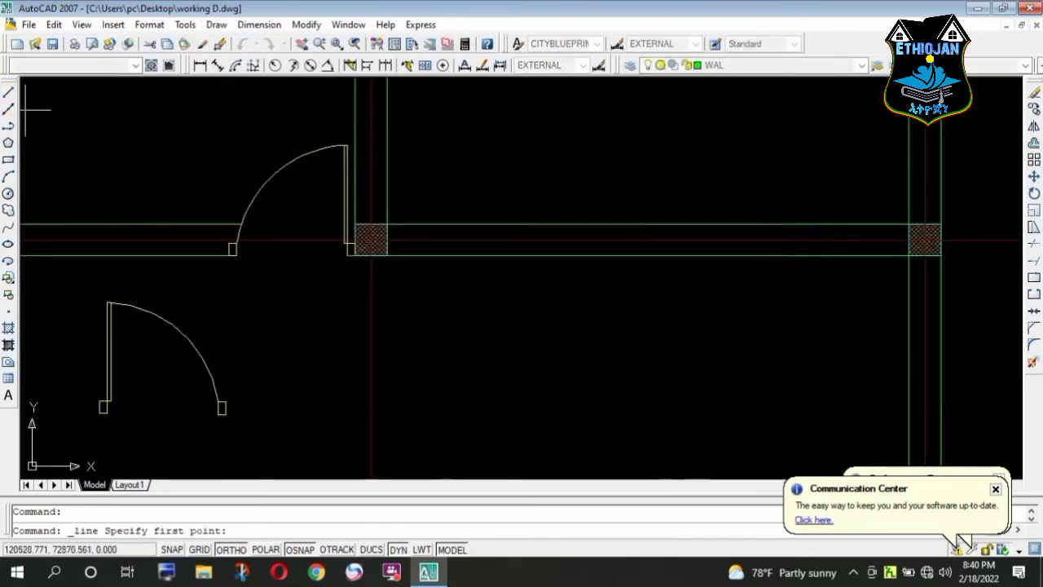
click(387, 255)
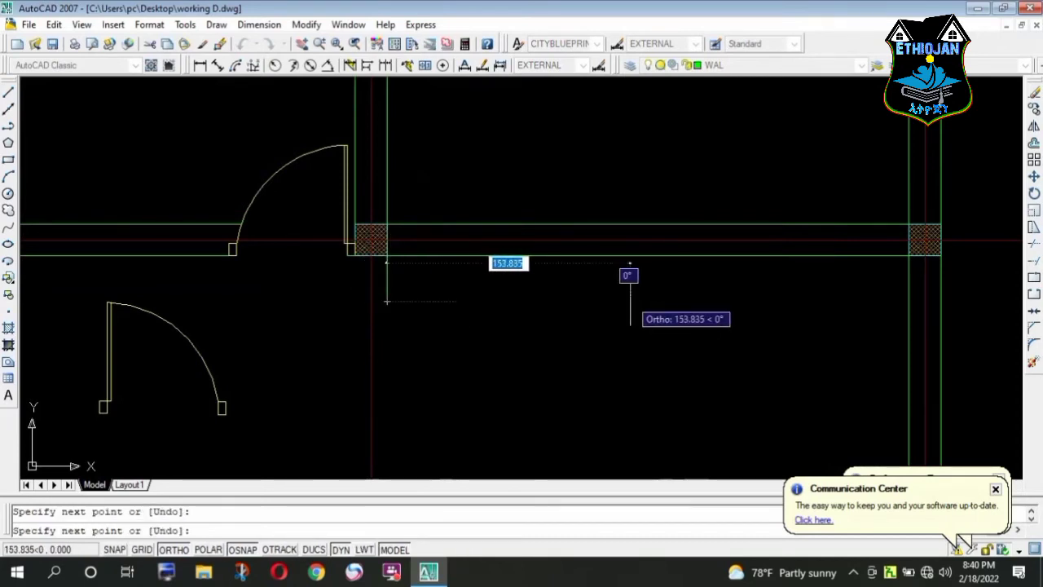
text(150)
key(Return)
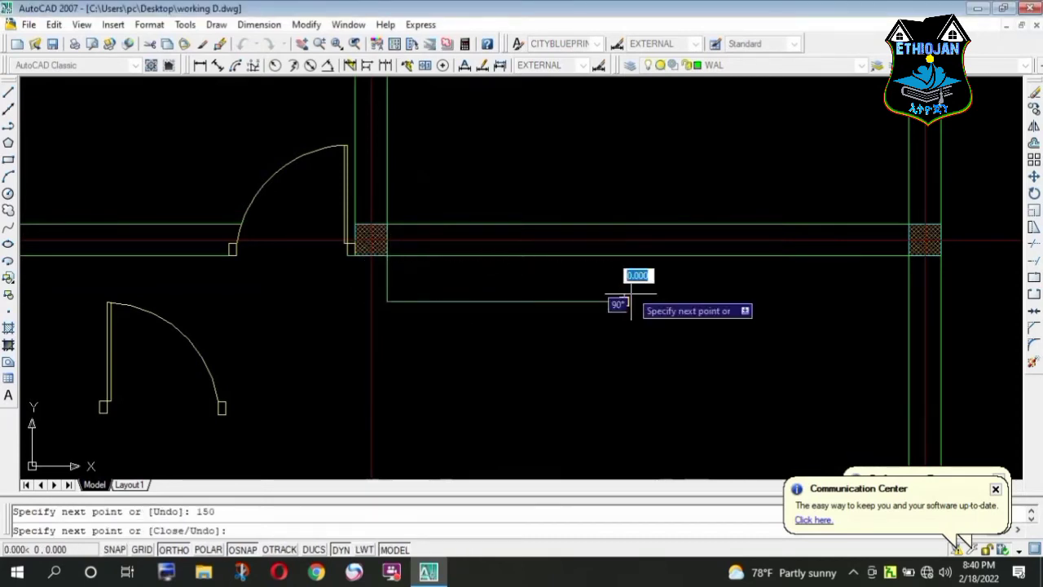
click(621, 155)
key(Escape)
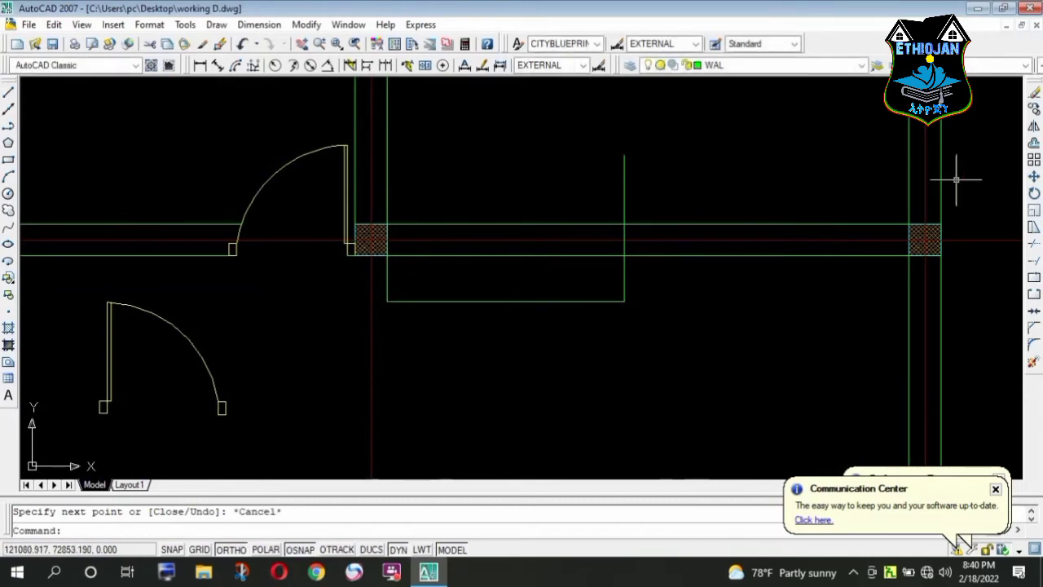
- Trim the wall's upper and lower lines against the guide, then select the leftover guide lines
click(1036, 245)
key(Return)
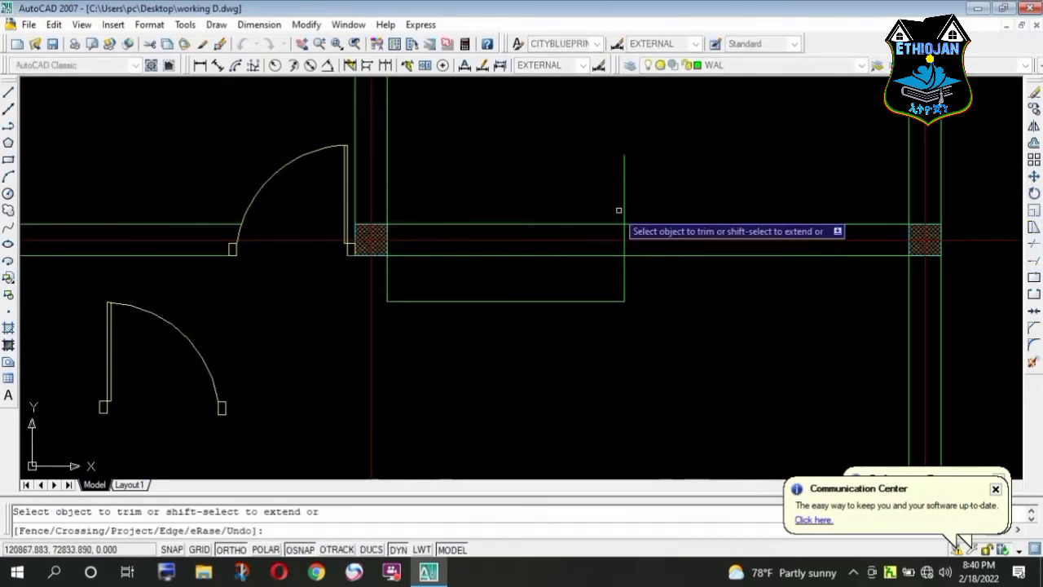
click(619, 209)
click(644, 277)
click(624, 281)
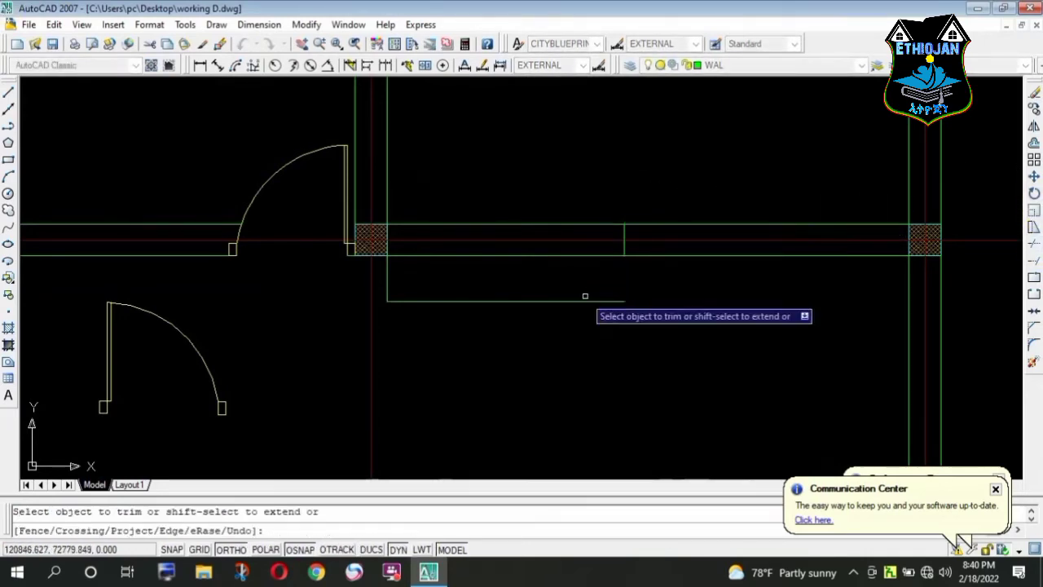
click(595, 255)
click(582, 224)
key(Escape)
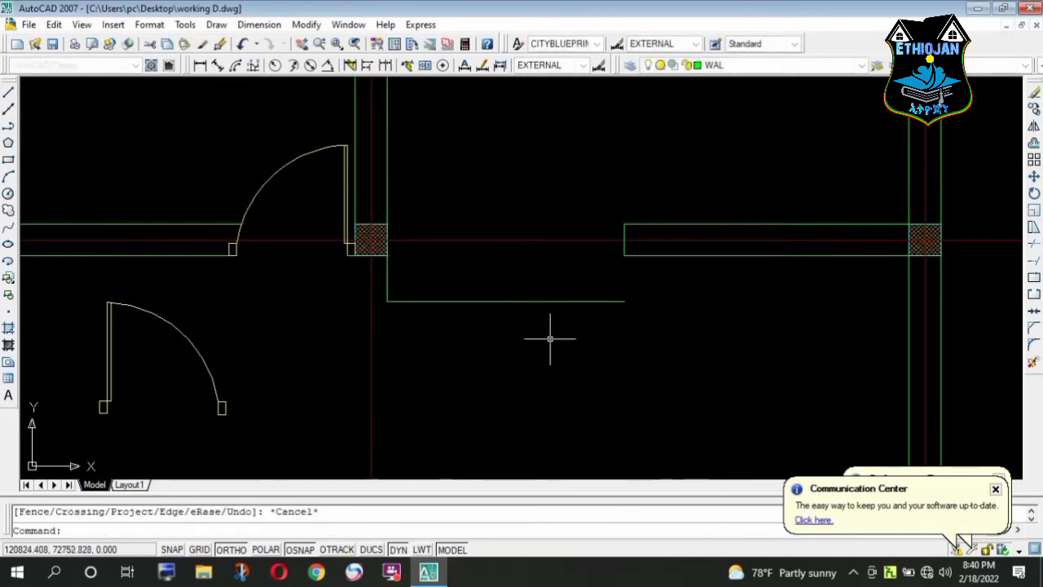
click(555, 326)
click(385, 289)
key(Delete)
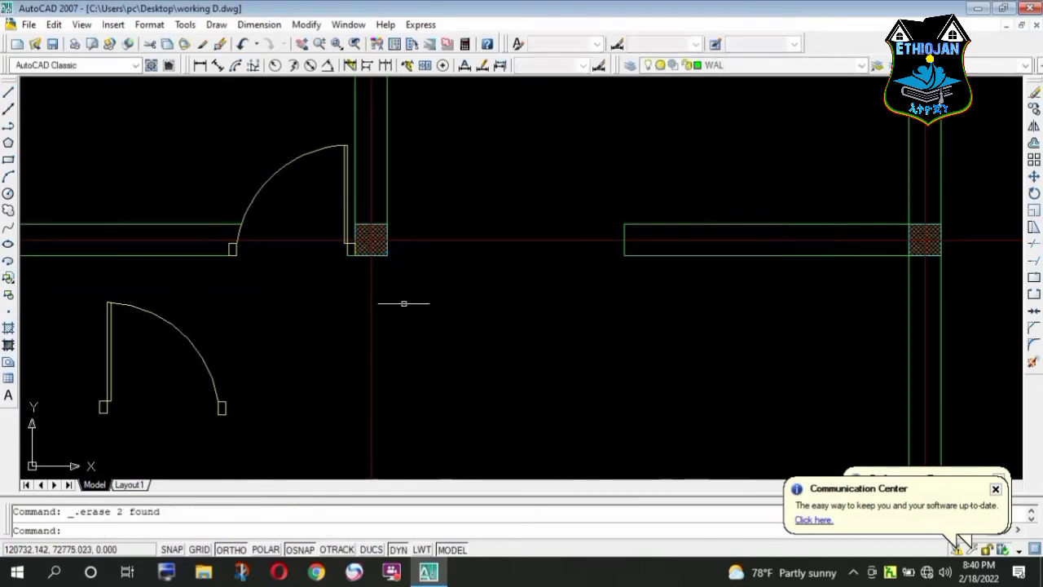
scroll(407, 302, down, 3)
scroll(473, 237, down, 3)
scroll(572, 340, up, 1)
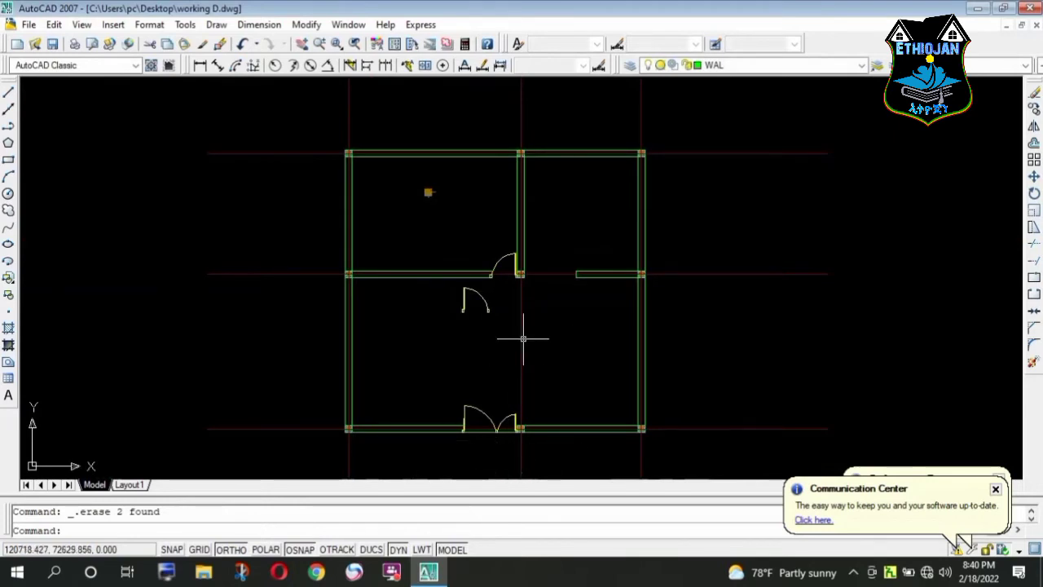
scroll(463, 161, up, 2)
scroll(461, 148, up, 2)
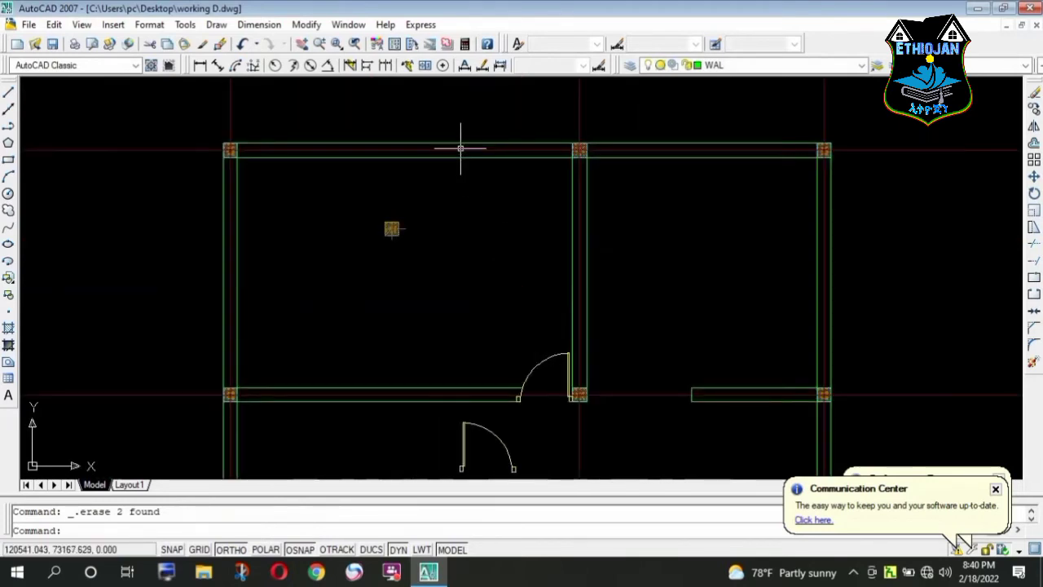
click(8, 93)
scroll(514, 155, up, 3)
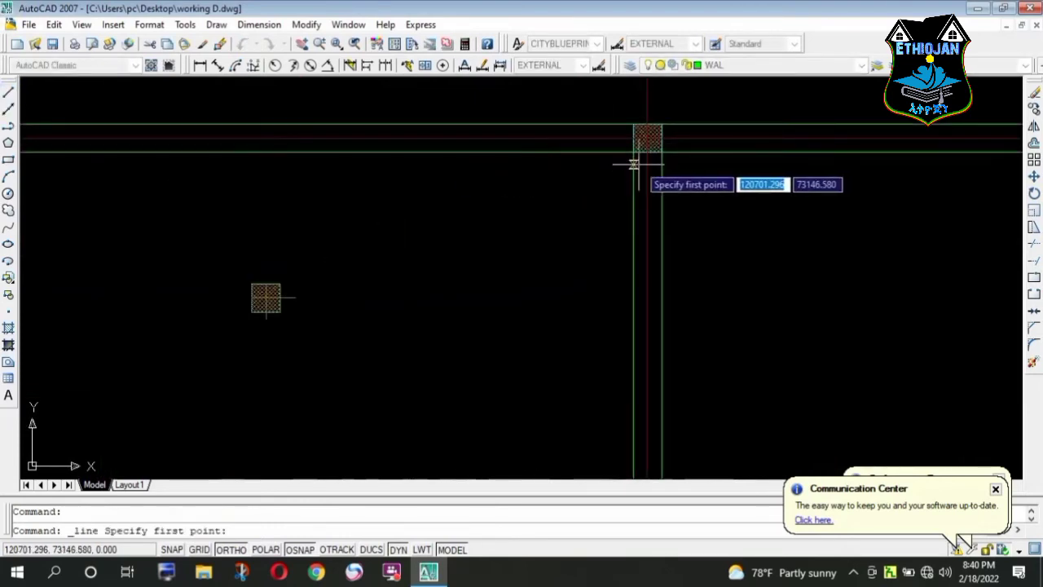
scroll(634, 165, down, 2)
key(Escape)
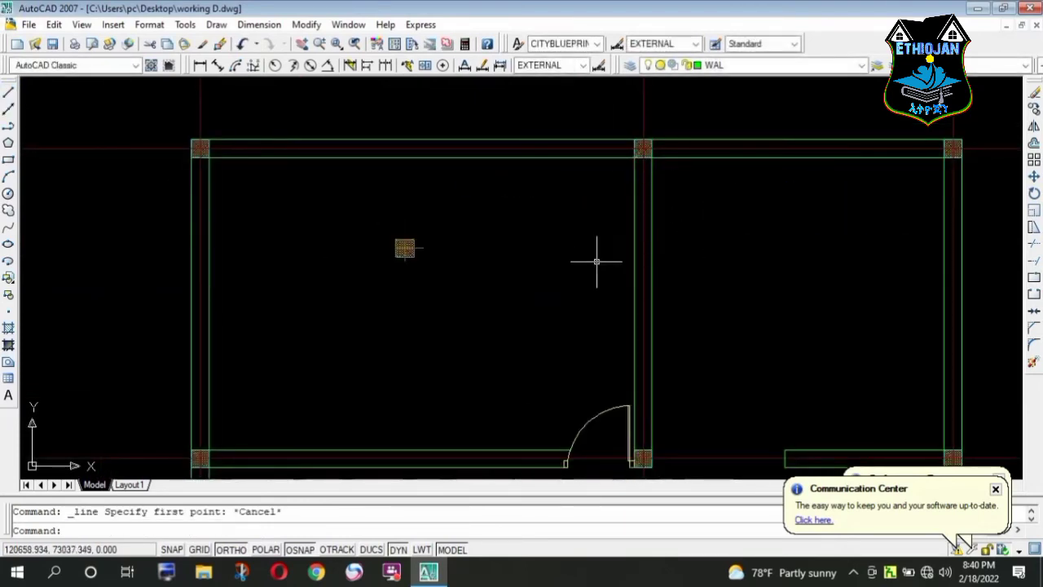
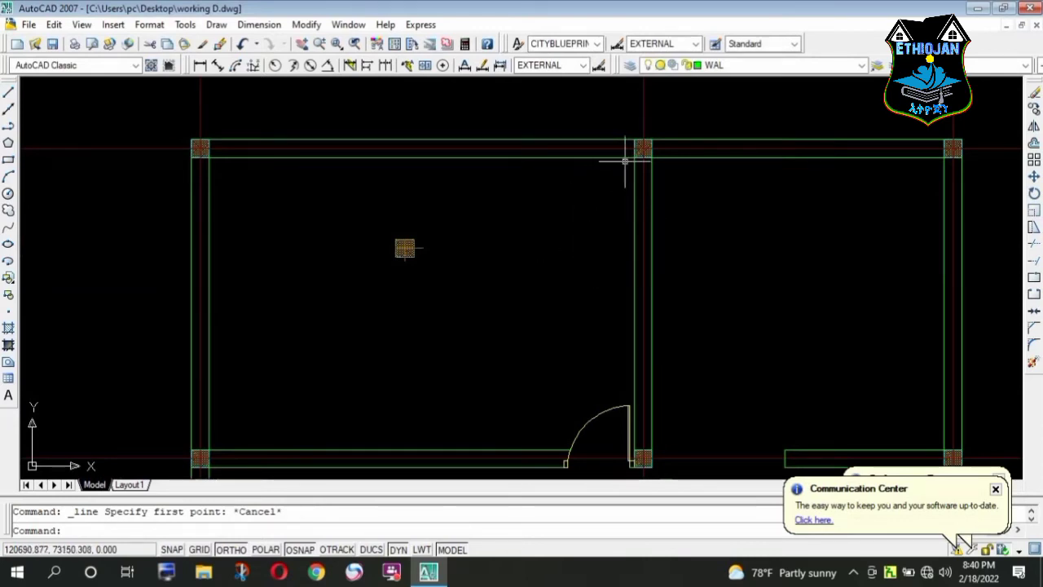
- Build the vertical partition by offsetting the central wall 150 left, then that copy 15
right_click(693, 234)
key(Return)
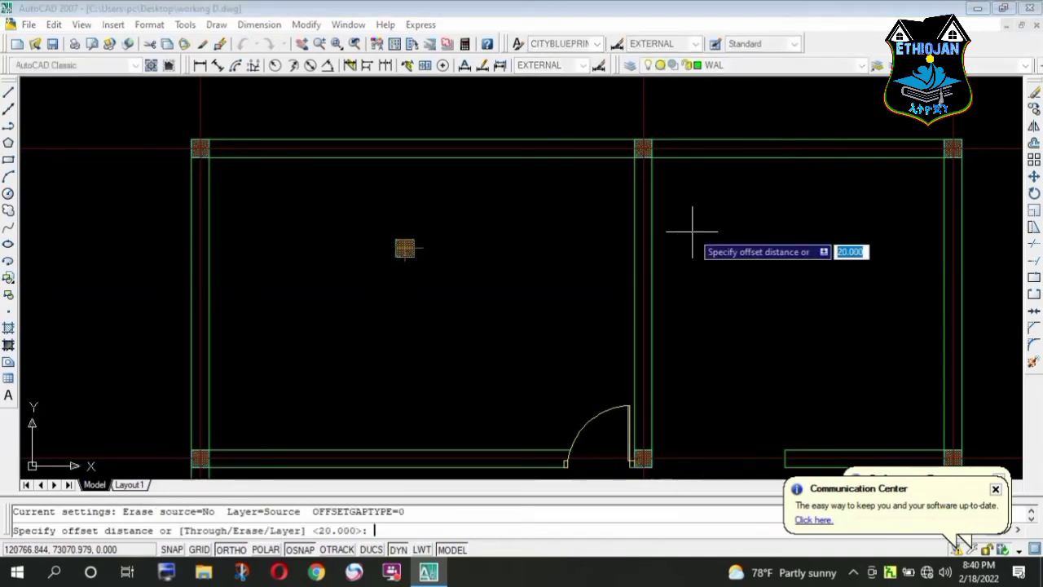
text(15)
key(Return)
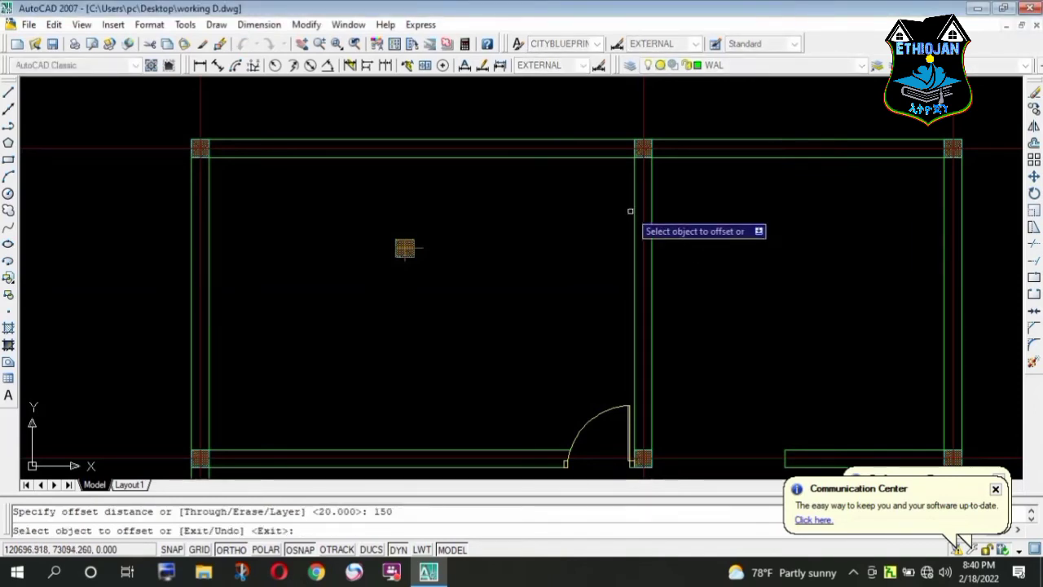
click(634, 211)
click(570, 223)
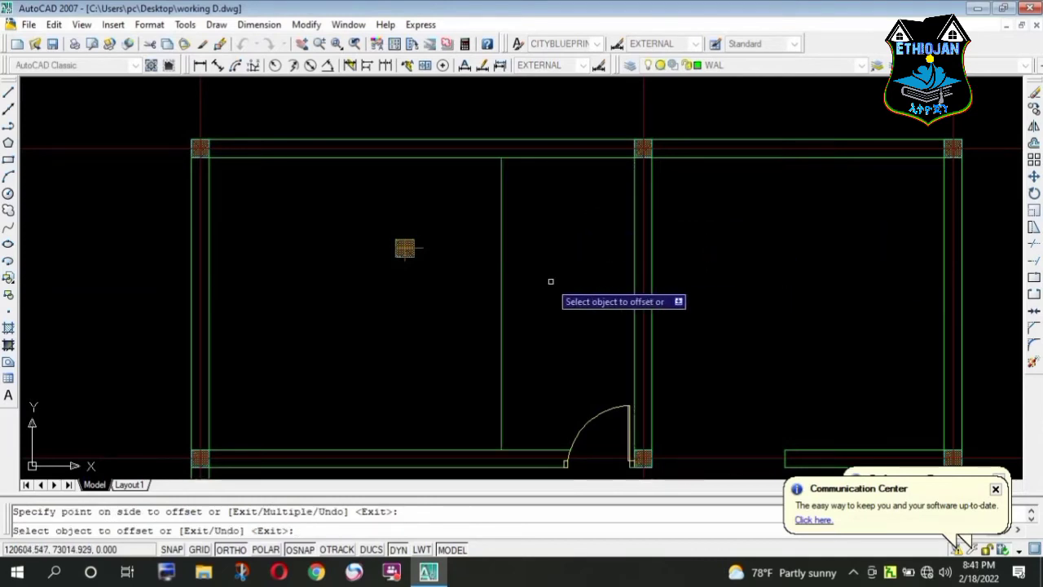
key(Return)
key(Return)
text(2)
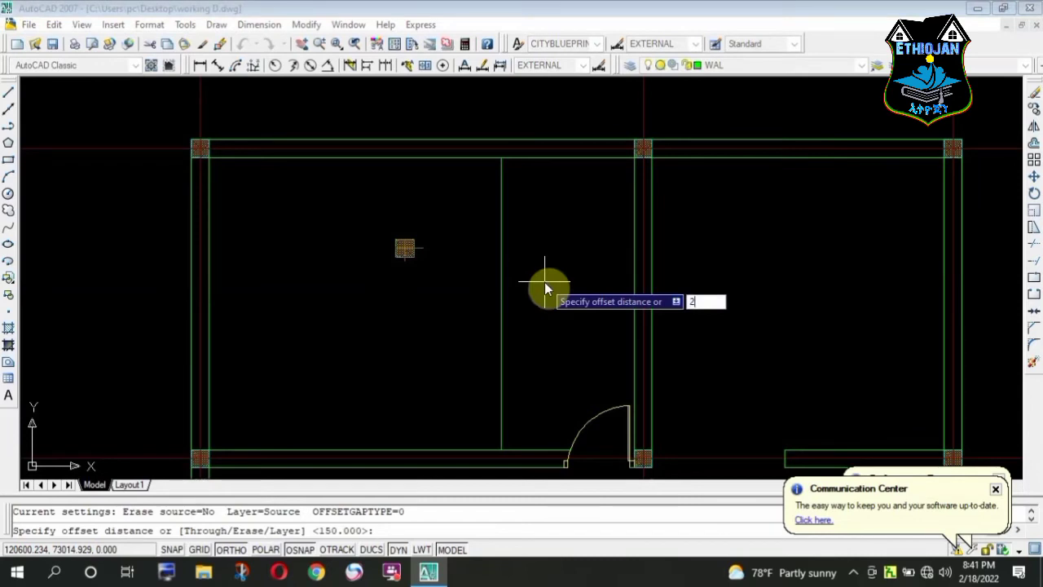
text(0)
key(Return)
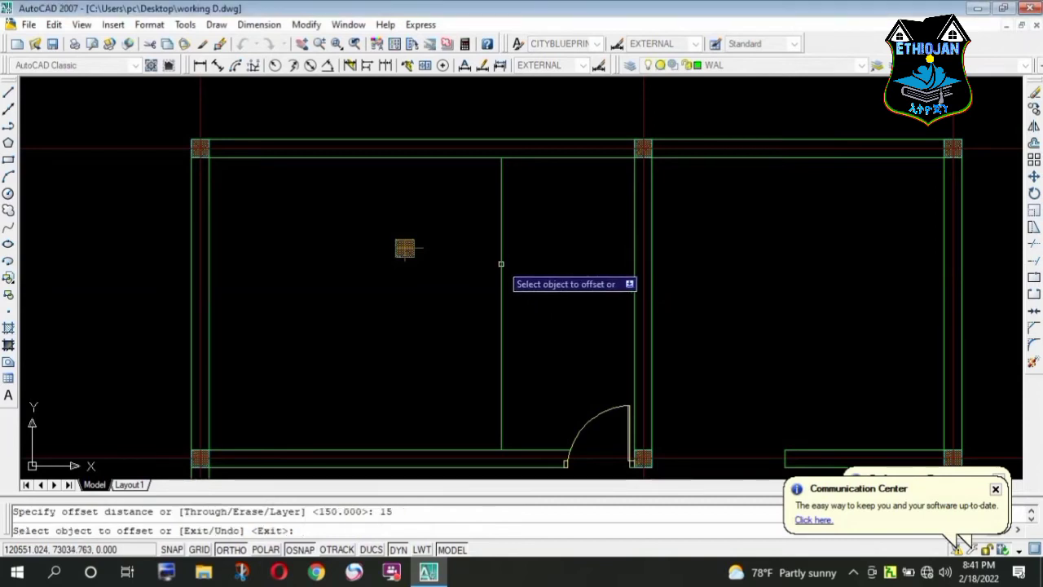
click(502, 278)
click(538, 269)
key(Escape)
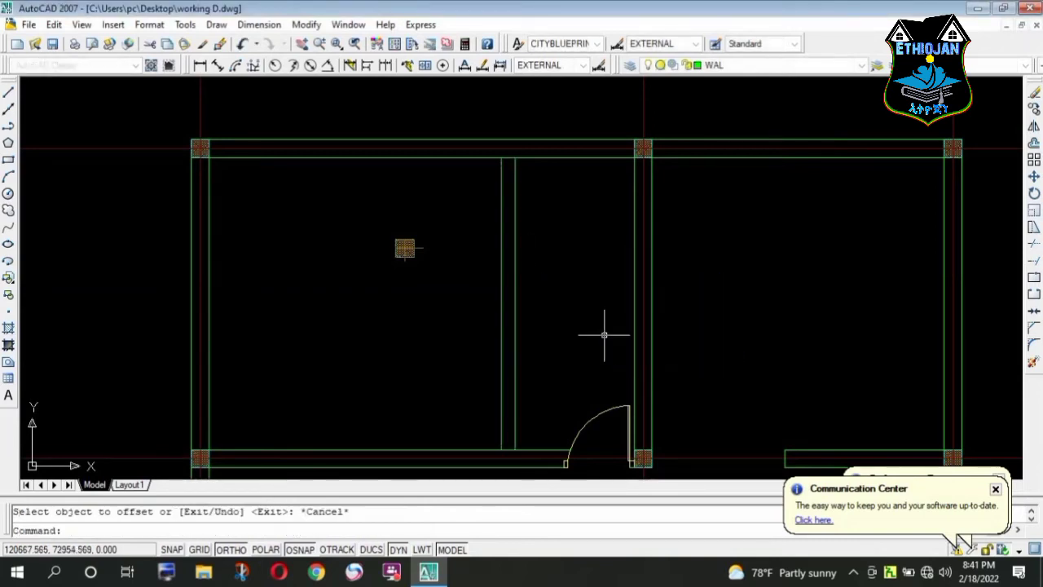
- Build the horizontal partition by offsetting the top inner wall 200 down, then 15
text(o)
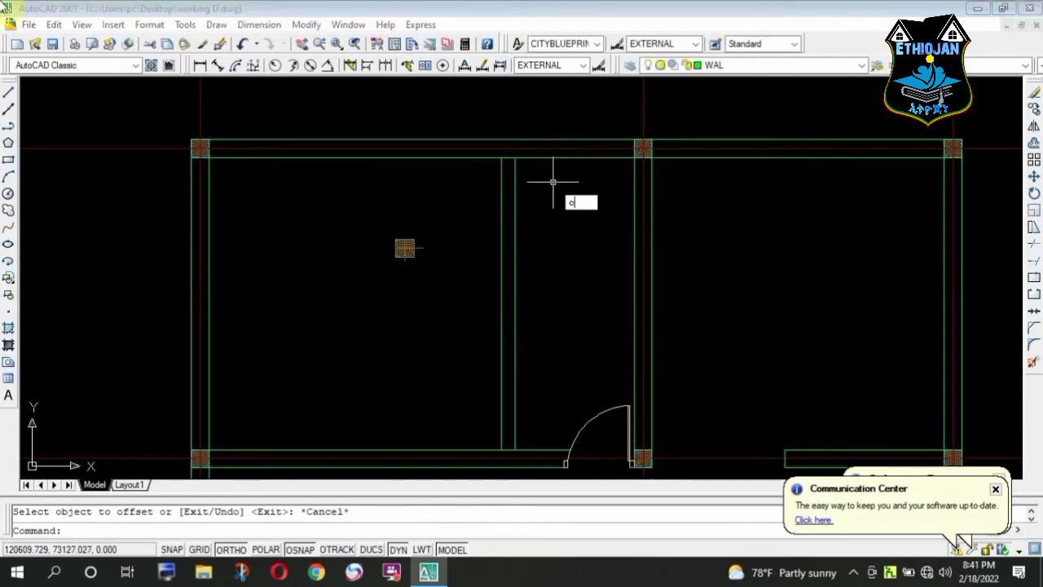
key(Return)
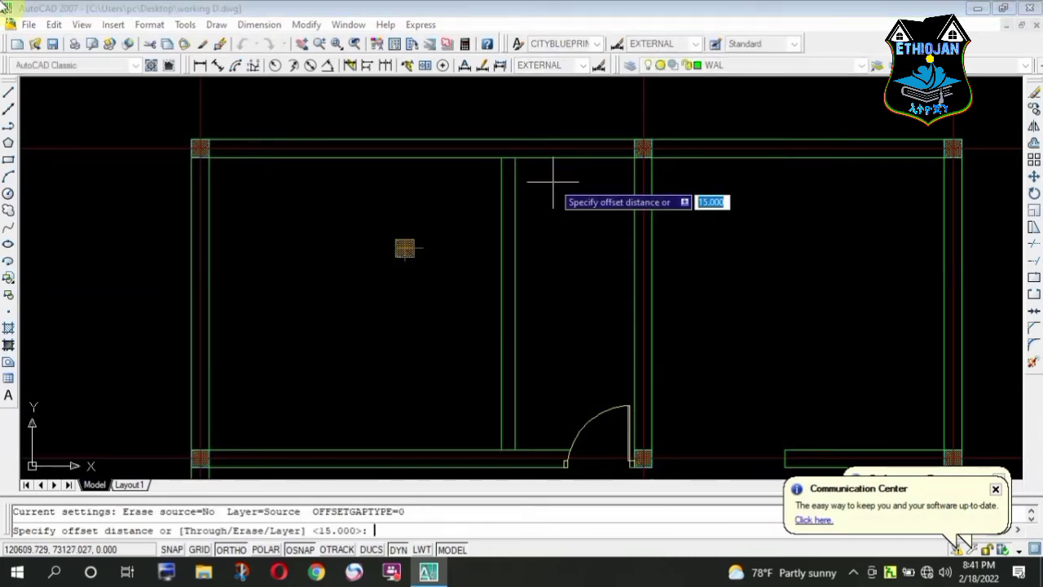
text(20)
key(Return)
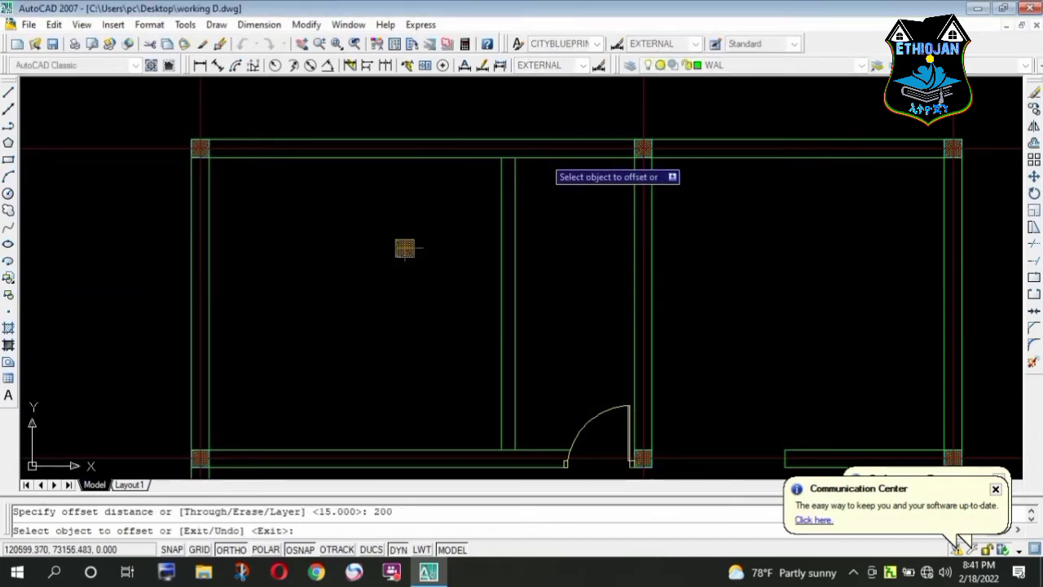
click(545, 157)
click(576, 296)
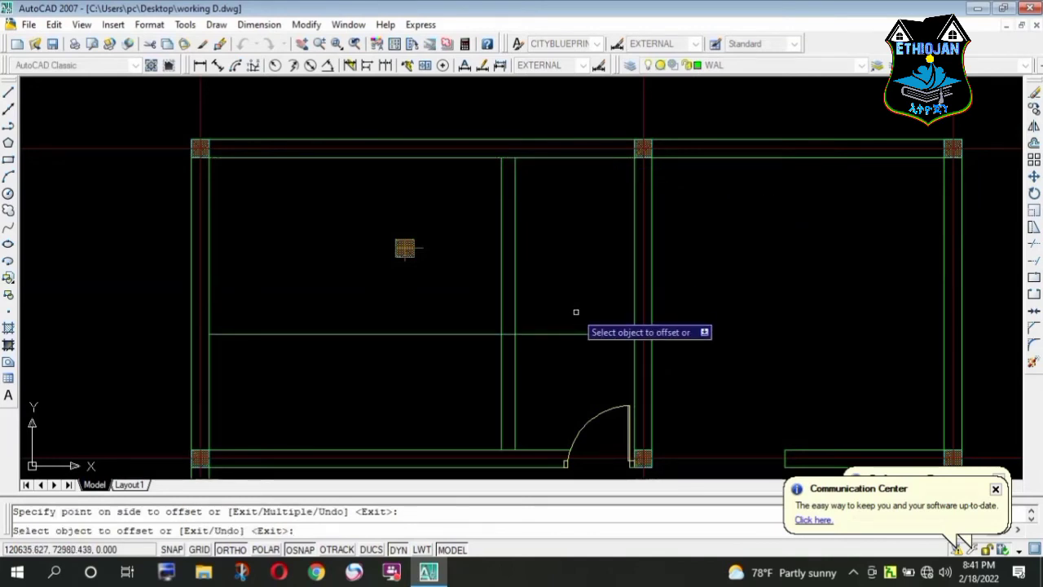
key(Return)
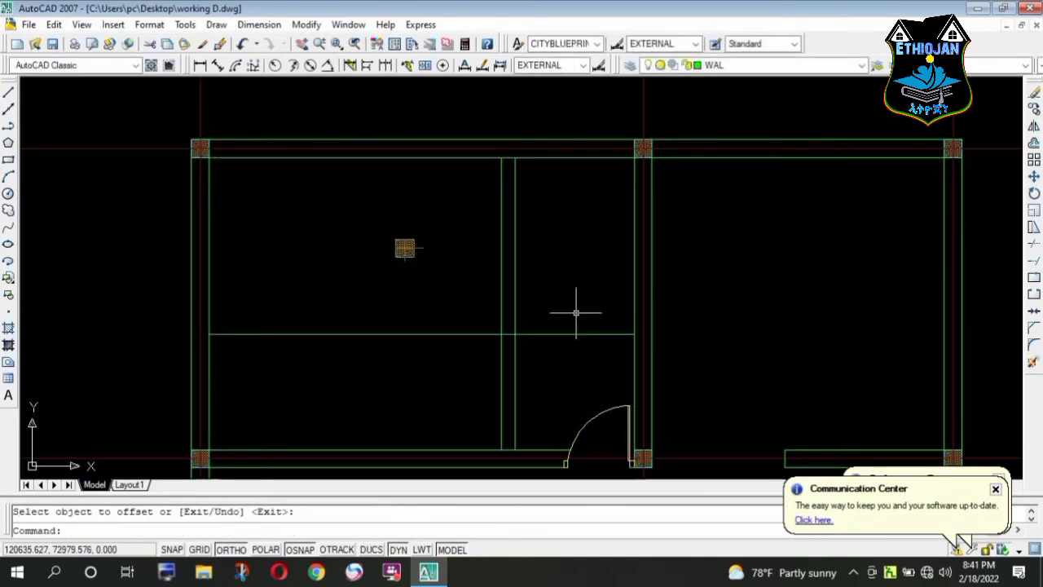
text(o)
right_click(577, 313)
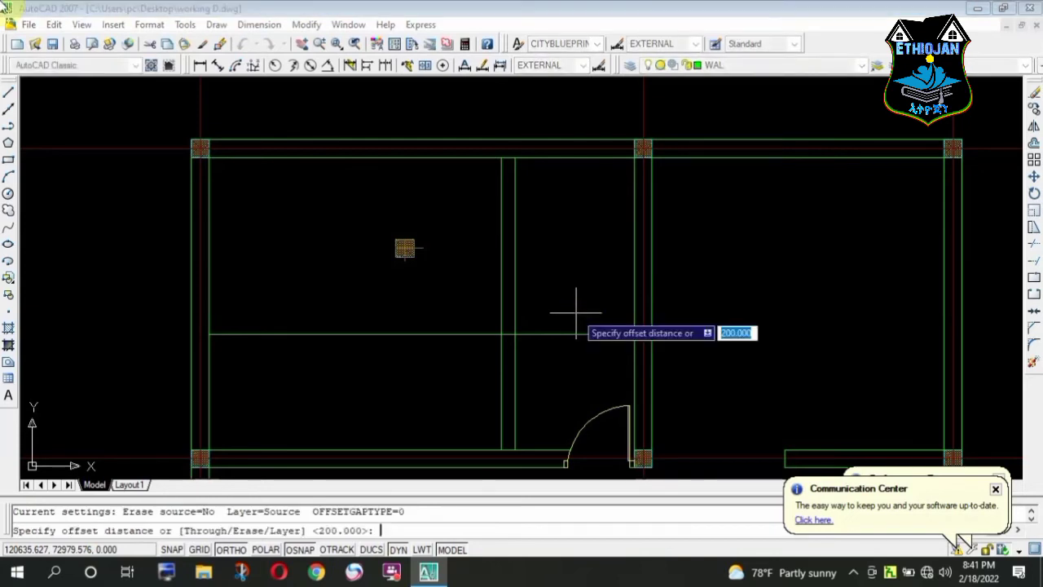
key(Return)
click(572, 334)
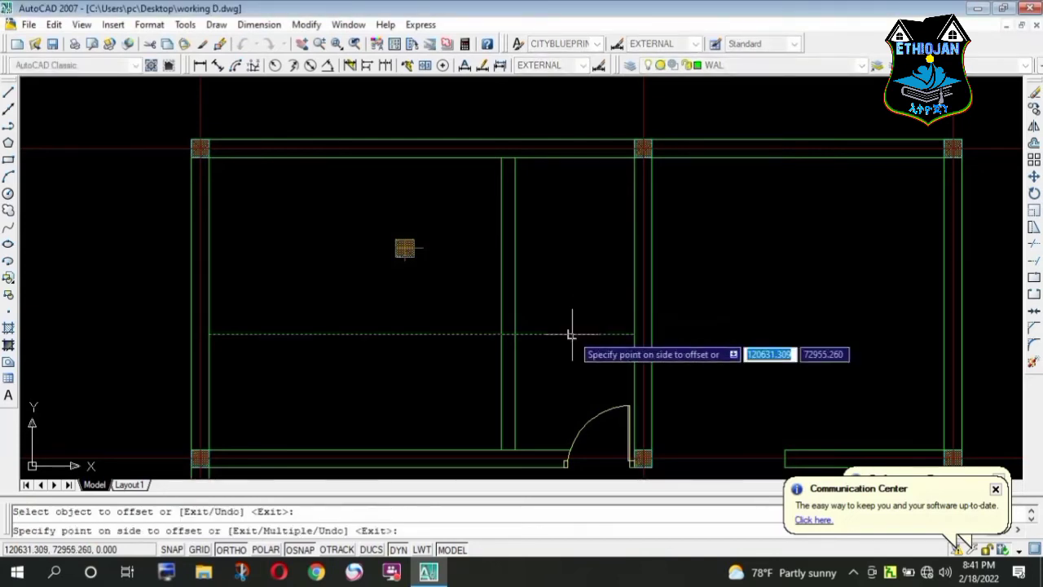
click(586, 315)
key(Escape)
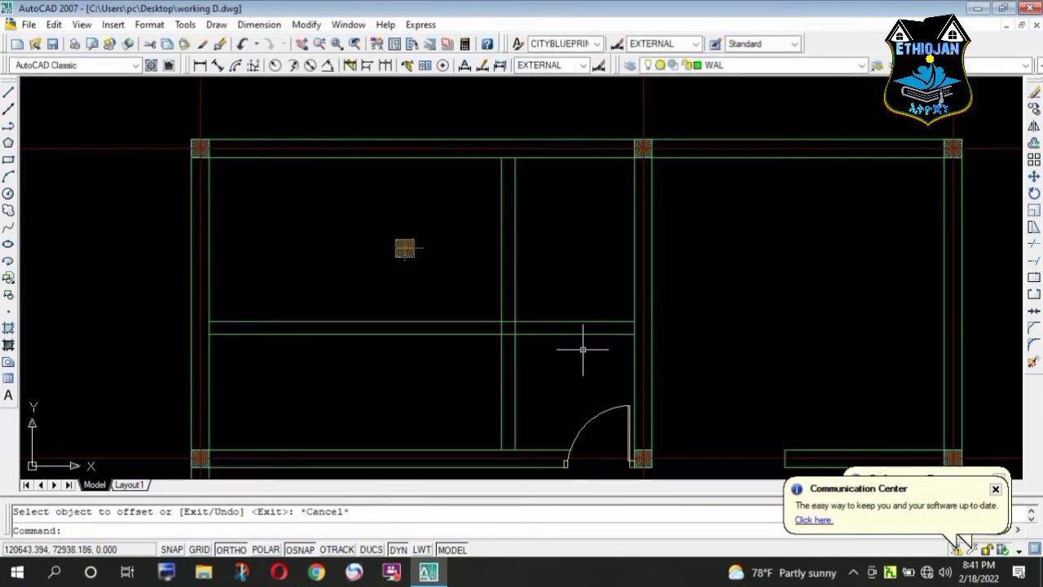
scroll(580, 350, up, 2)
scroll(558, 319, down, 3)
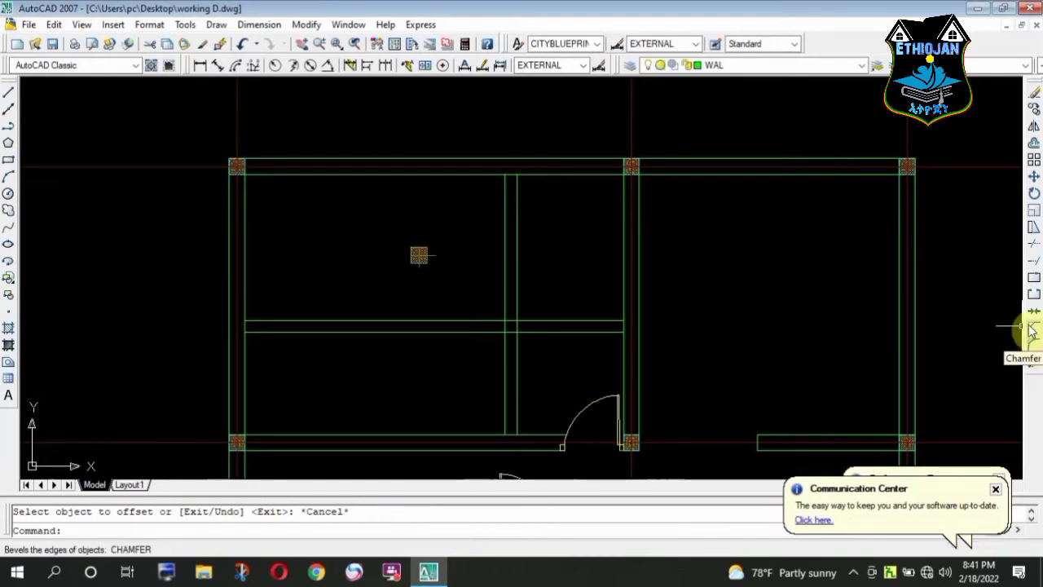
- Chamfer the upper and lower horizontal partition lines to the vertical partition lines at zero distance
click(1032, 331)
scroll(521, 326, up, 2)
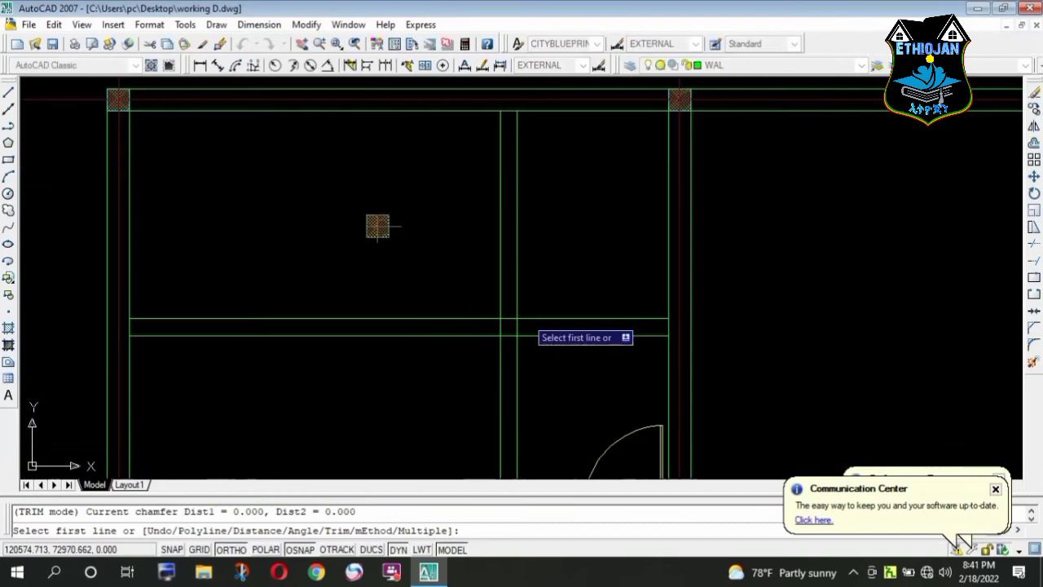
click(530, 317)
click(517, 303)
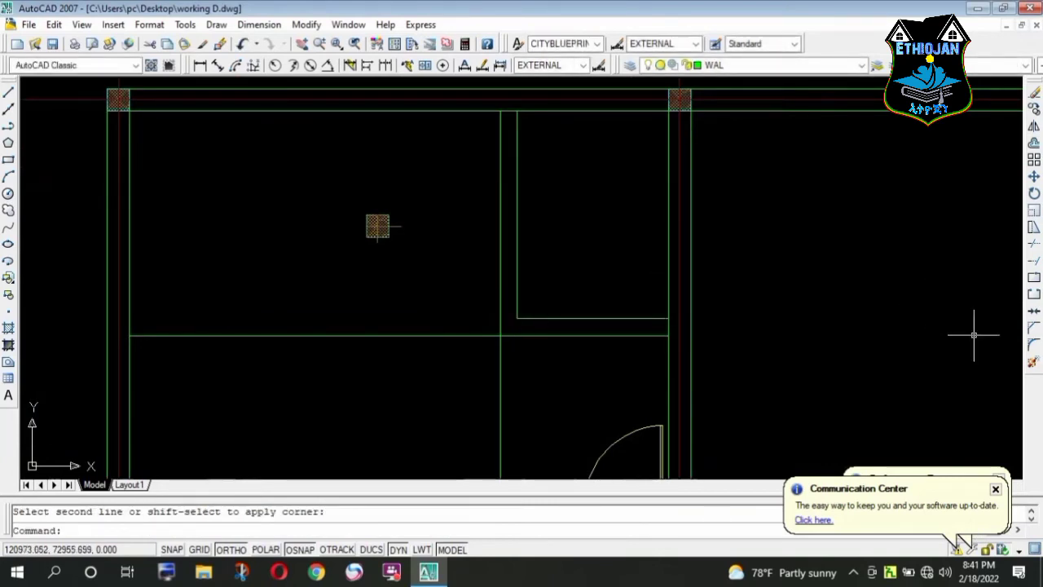
click(1032, 328)
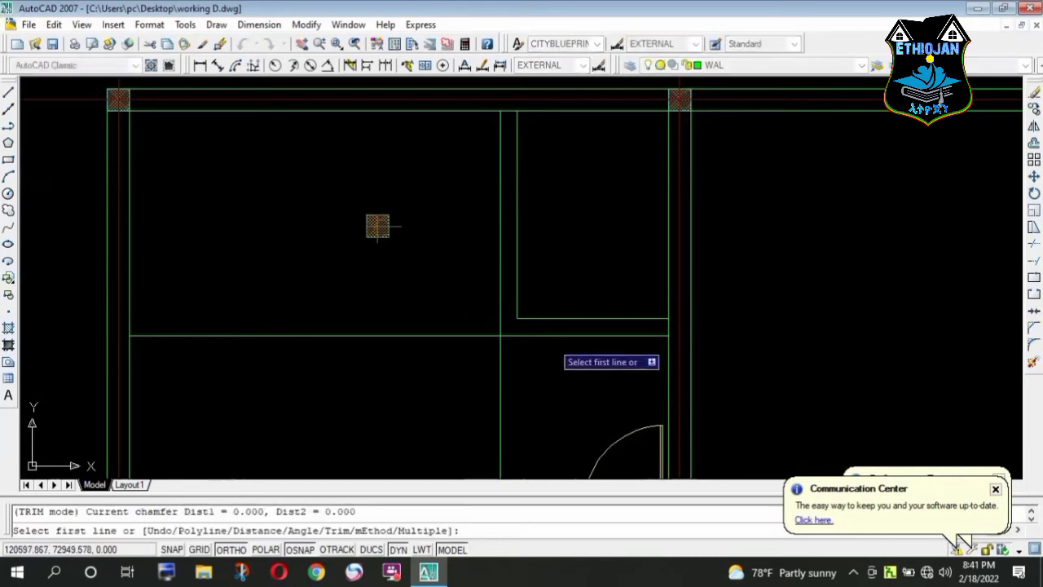
click(531, 335)
click(501, 321)
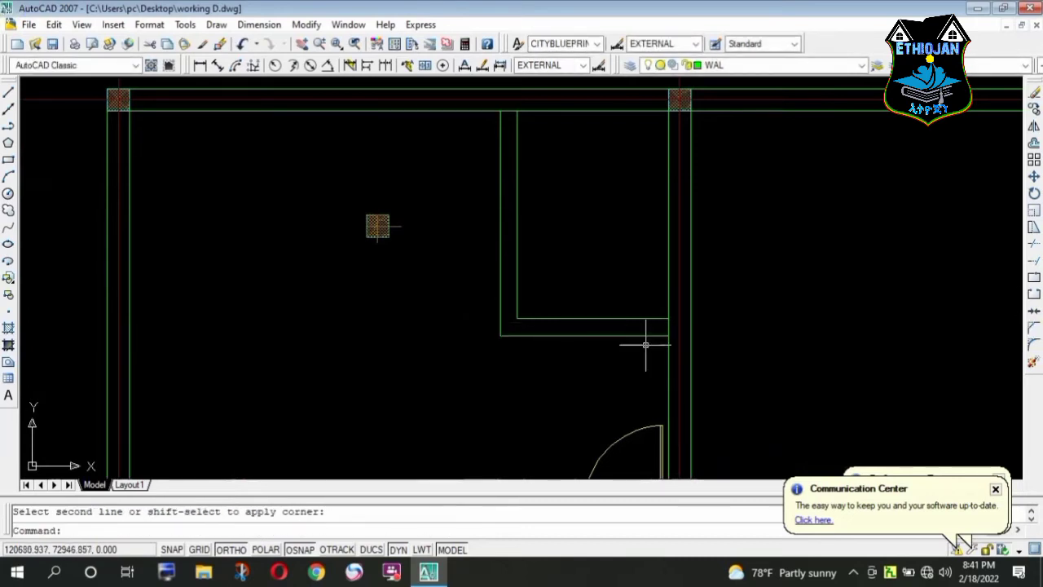
scroll(497, 244, down, 2)
key(Escape)
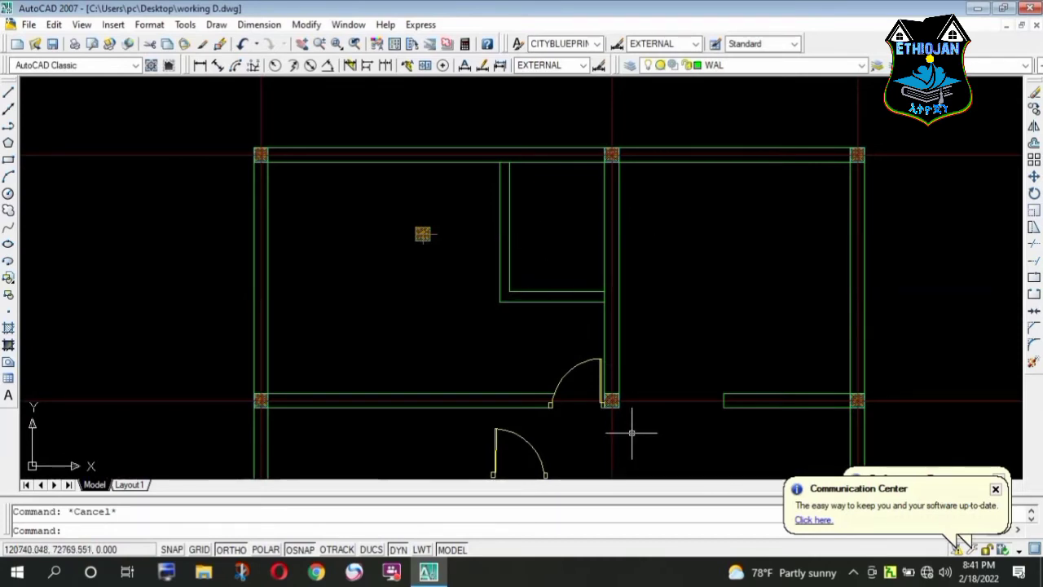
- Select the door leaf lines and its swing arc
scroll(594, 361, up, 1)
scroll(605, 405, up, 2)
scroll(606, 405, up, 2)
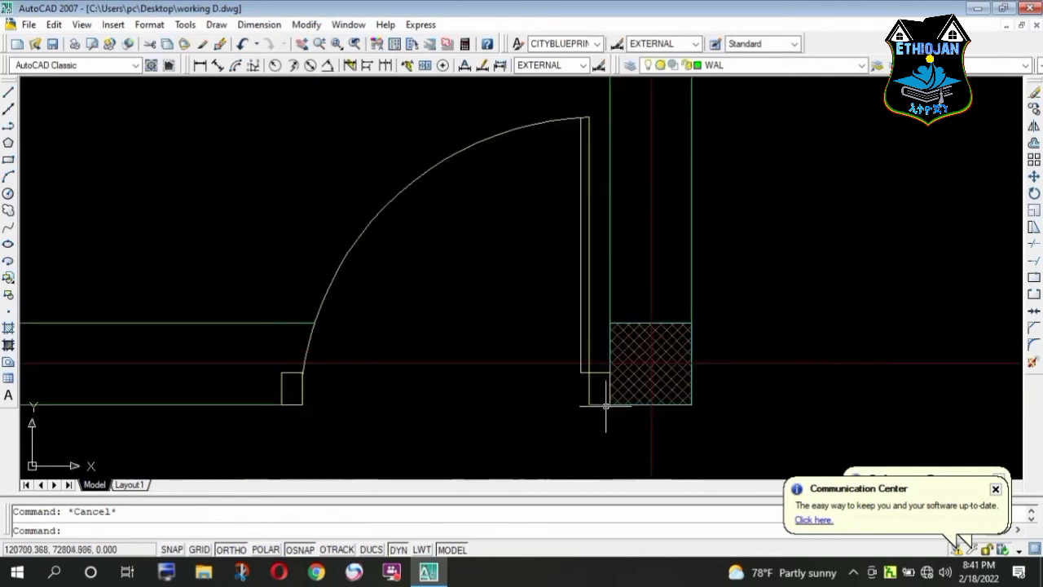
click(604, 399)
click(580, 368)
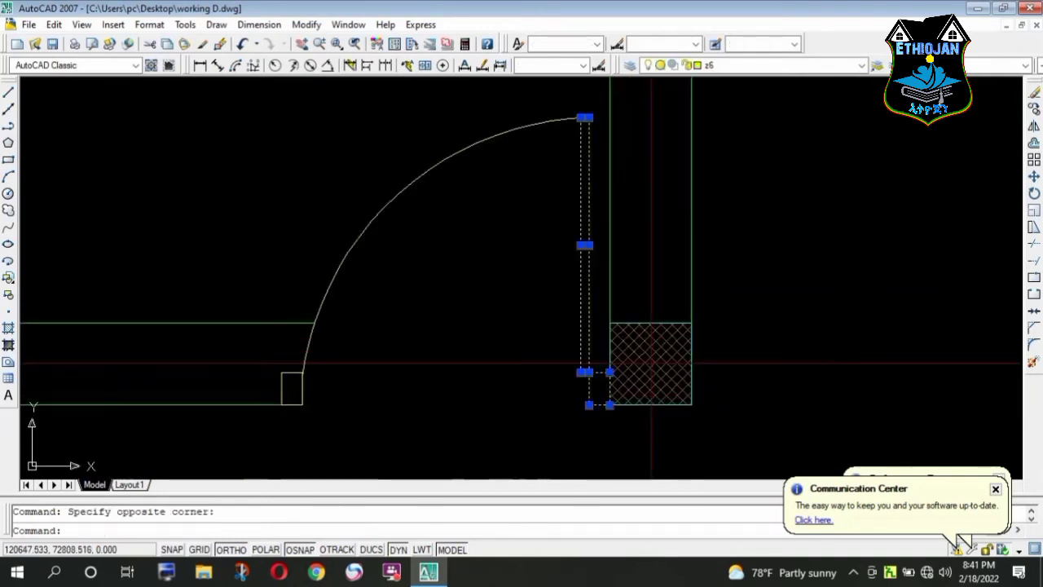
scroll(326, 389, up, 1)
click(316, 378)
click(276, 362)
scroll(356, 383, down, 3)
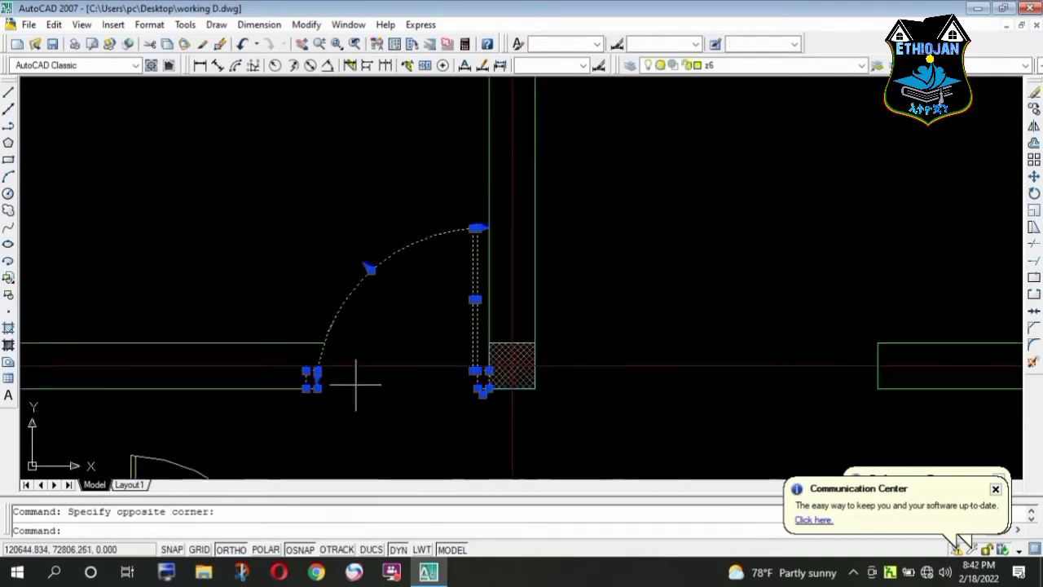
scroll(455, 423, down, 3)
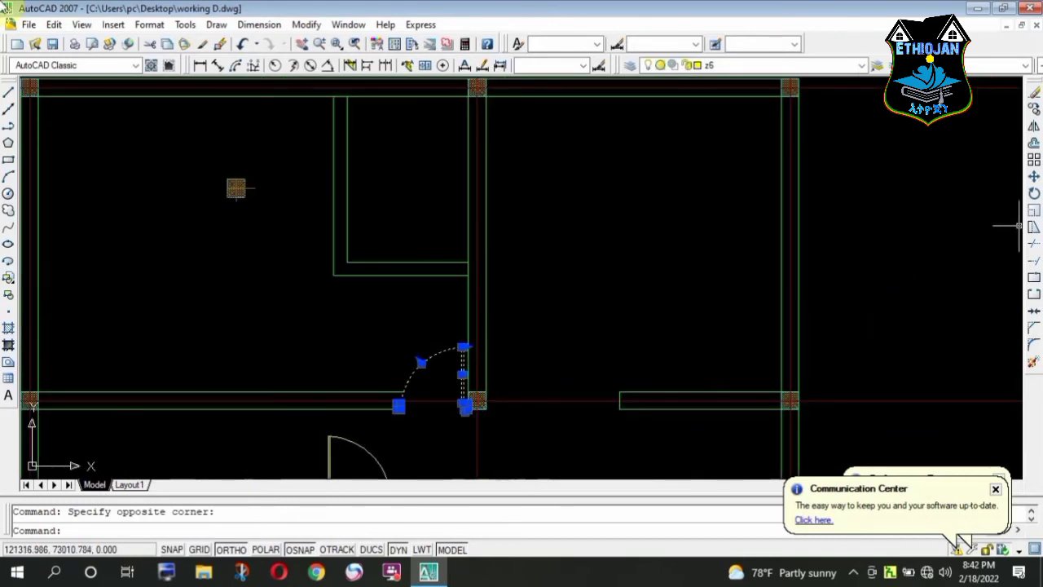
- Copy the door from its jamb to the new partition corner beside the central wall
click(1032, 112)
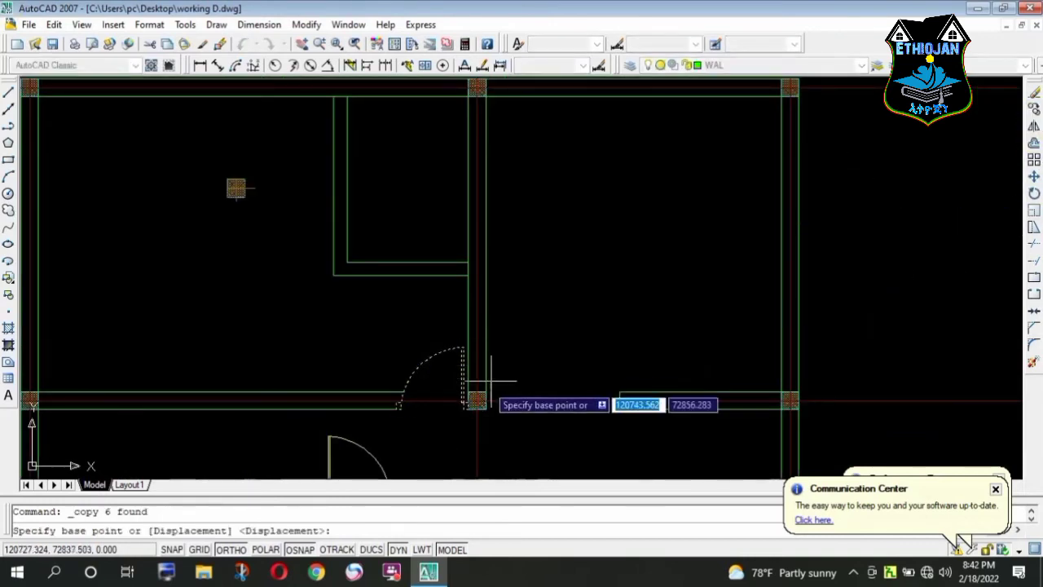
scroll(465, 421, up, 3)
click(466, 405)
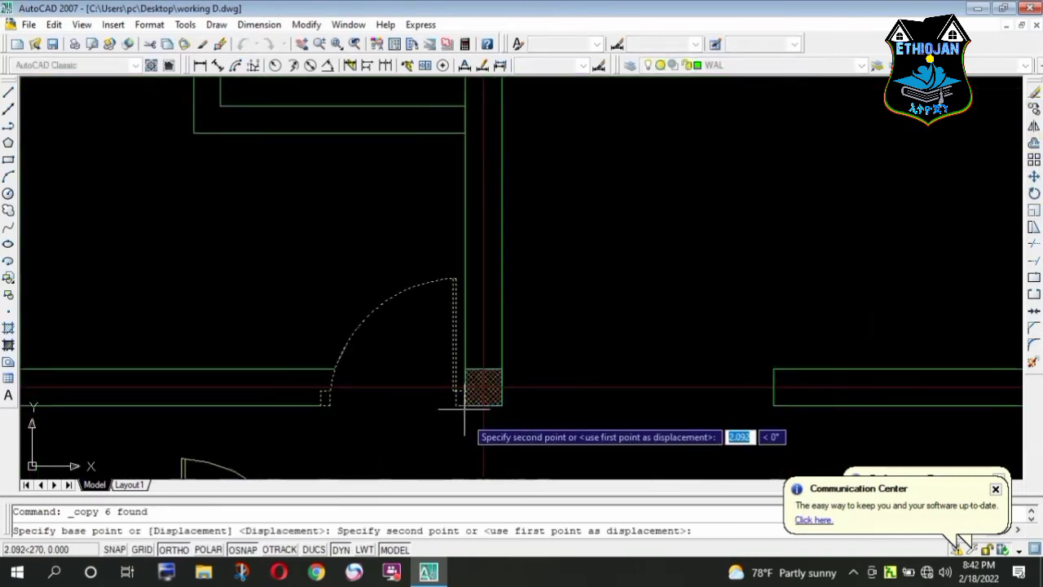
scroll(465, 427, down, 2)
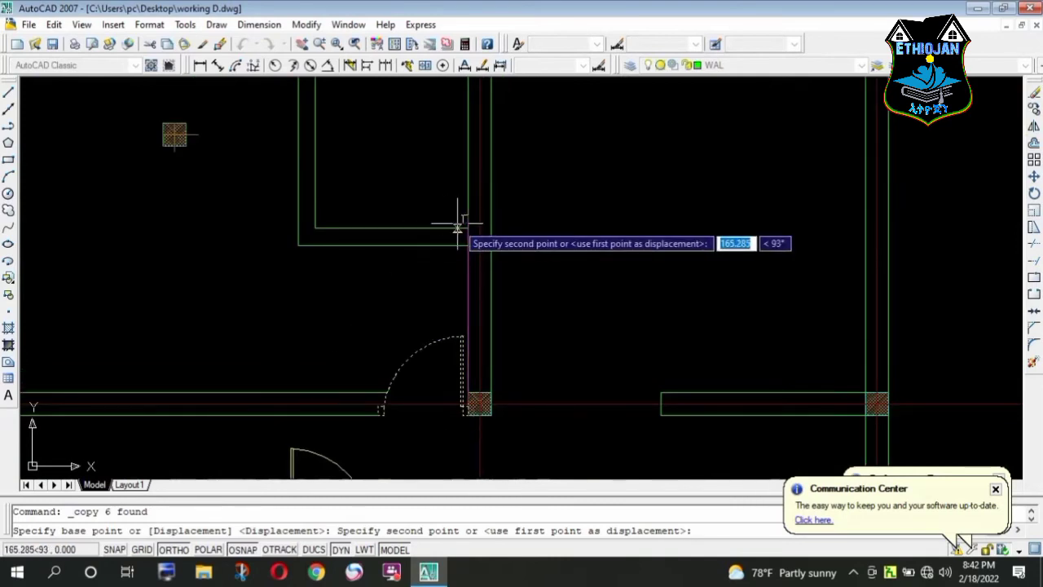
scroll(457, 228, up, 3)
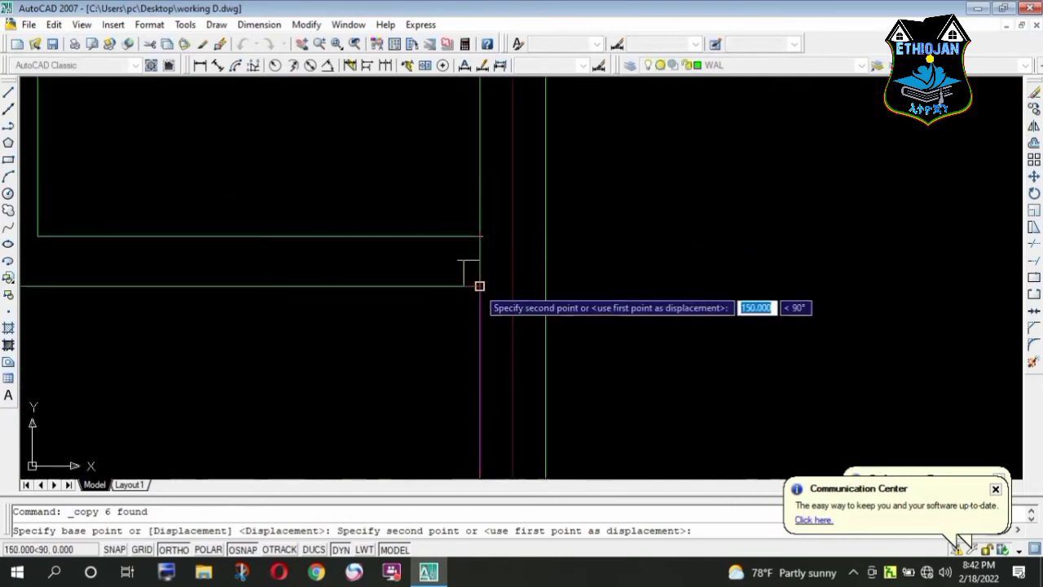
click(479, 285)
scroll(532, 286, down, 3)
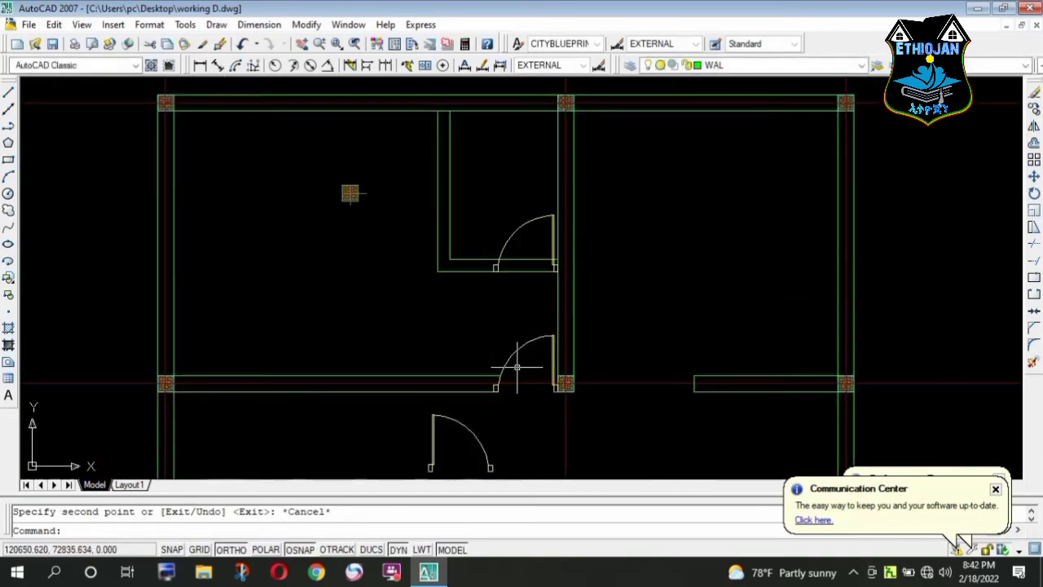
scroll(537, 281, up, 4)
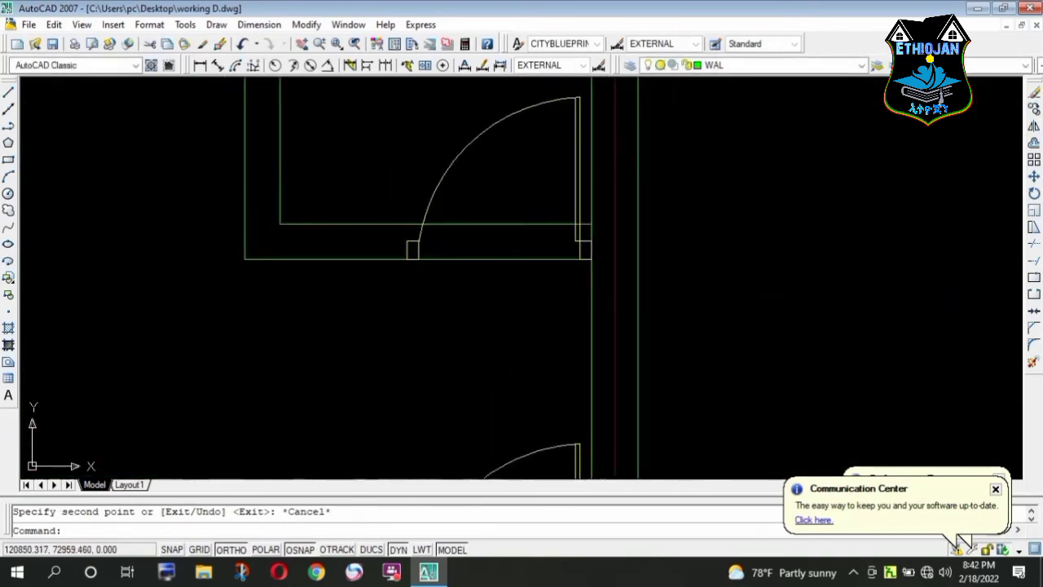
- Trim the two wall lines crossing the closet door opening
click(1034, 251)
key(Return)
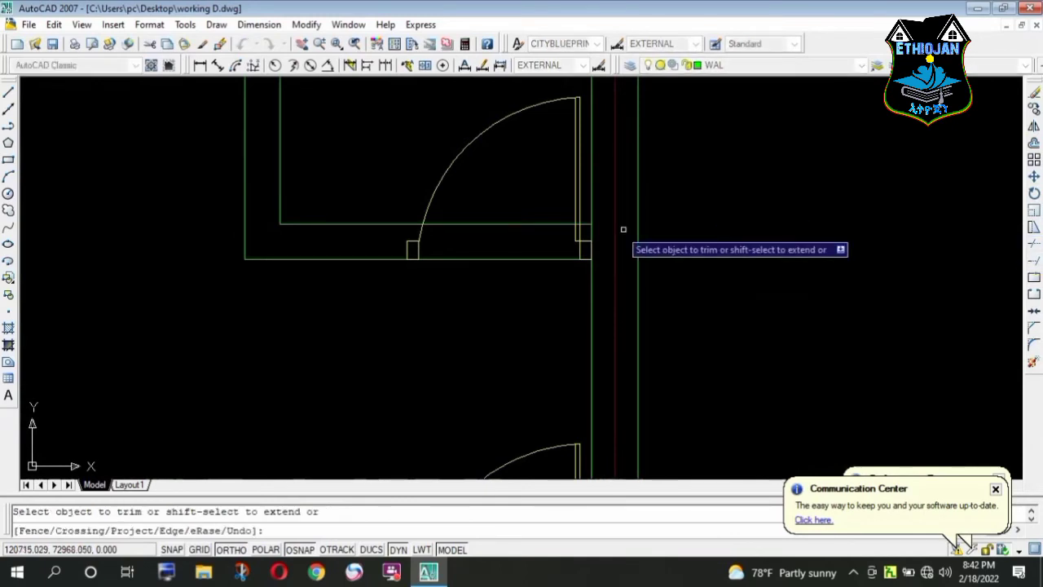
click(526, 209)
click(511, 304)
scroll(582, 242, up, 2)
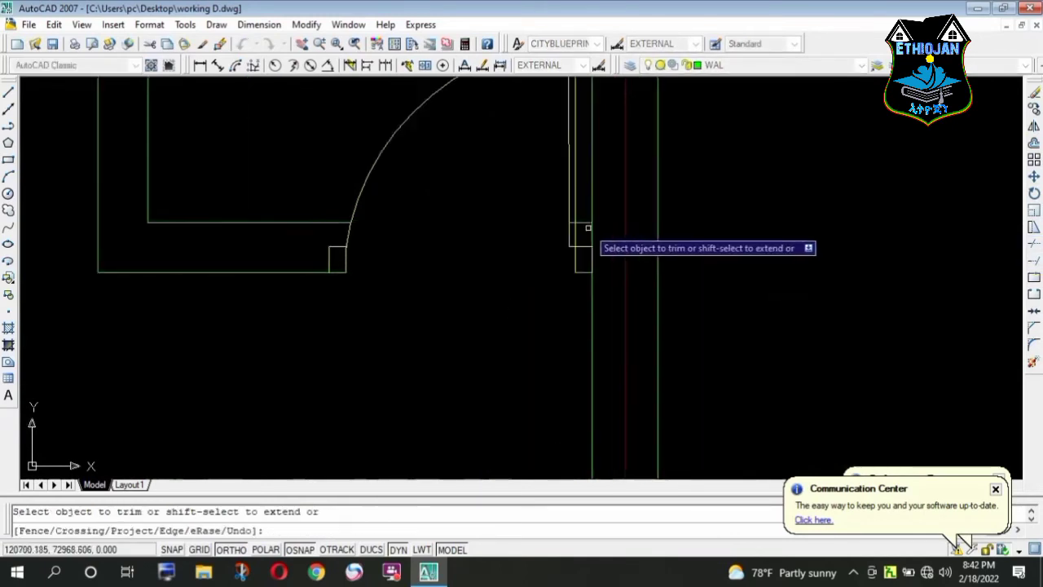
scroll(564, 222, up, 2)
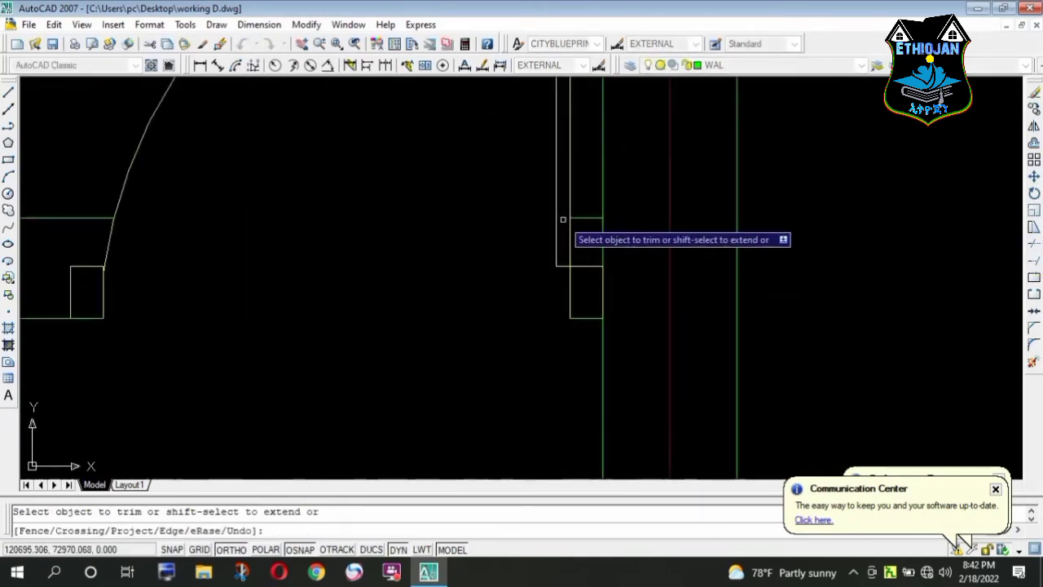
scroll(563, 219, down, 2)
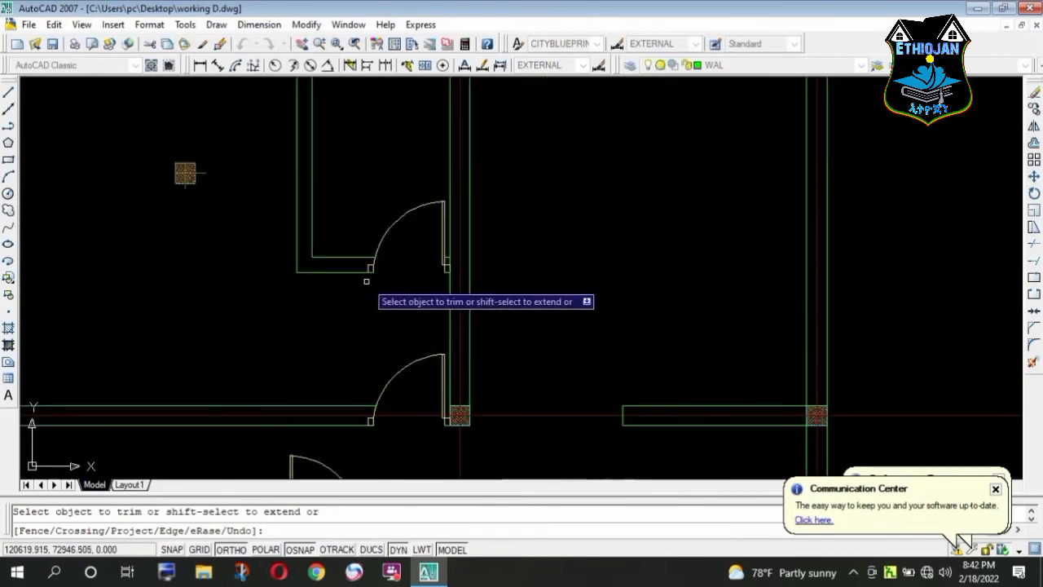
key(Escape)
- Erase the stray door swing below the wall and the small square marker
scroll(504, 284, down, 3)
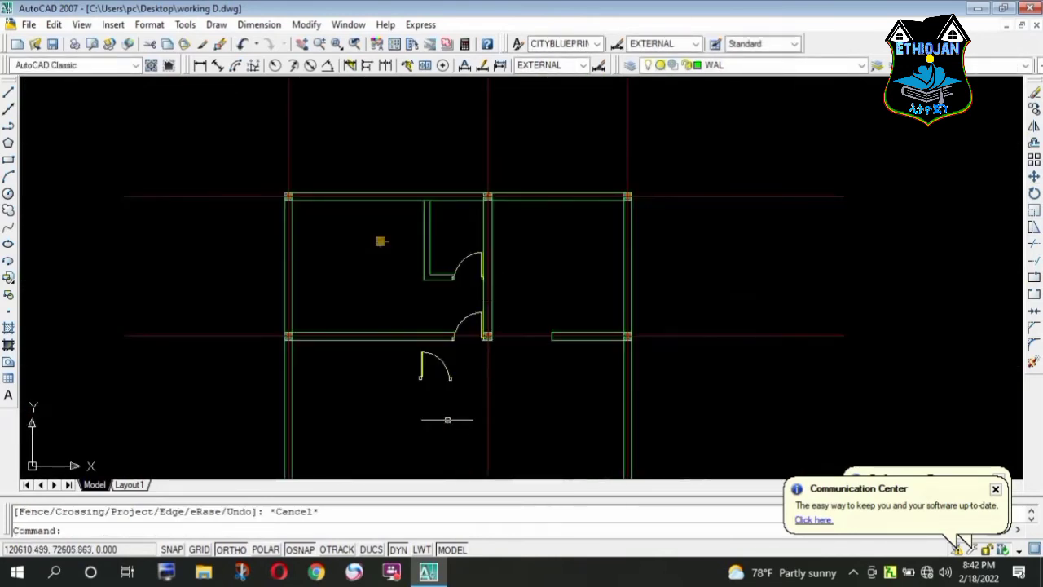
scroll(446, 399, up, 3)
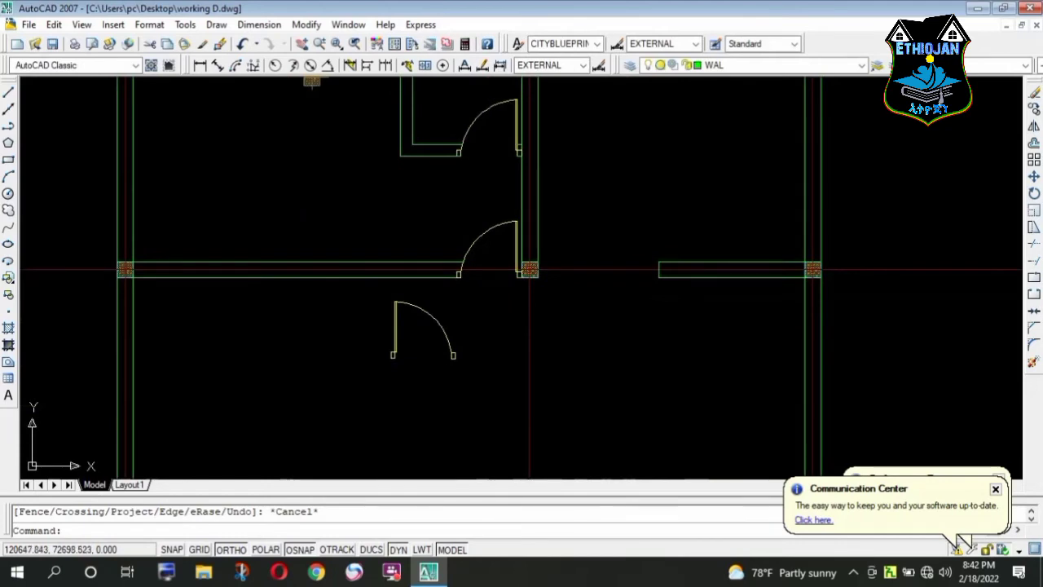
drag(608, 366, 361, 298)
key(Delete)
scroll(448, 278, down, 3)
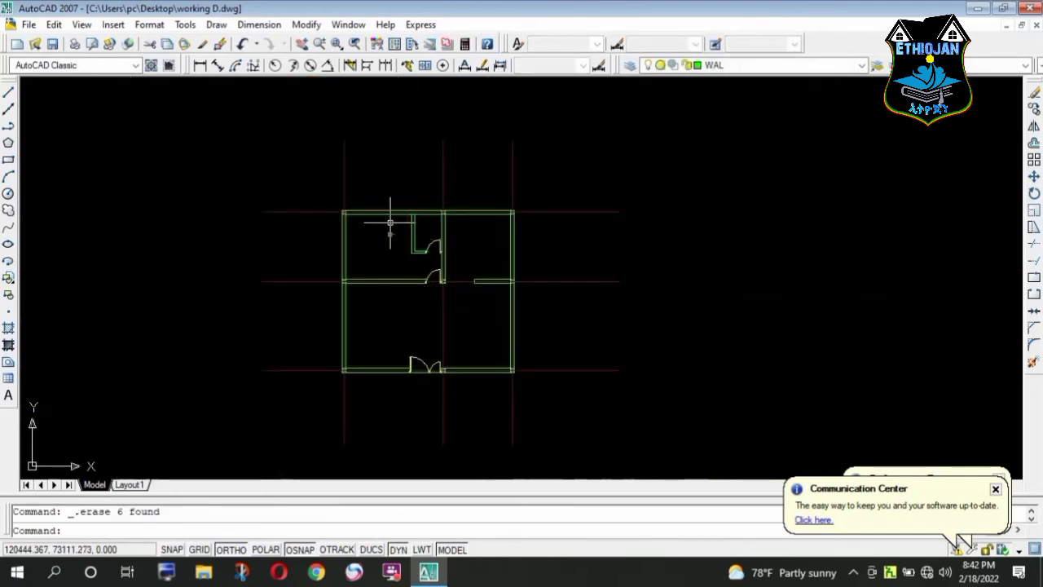
scroll(390, 221, up, 3)
scroll(389, 233, up, 3)
scroll(375, 255, up, 3)
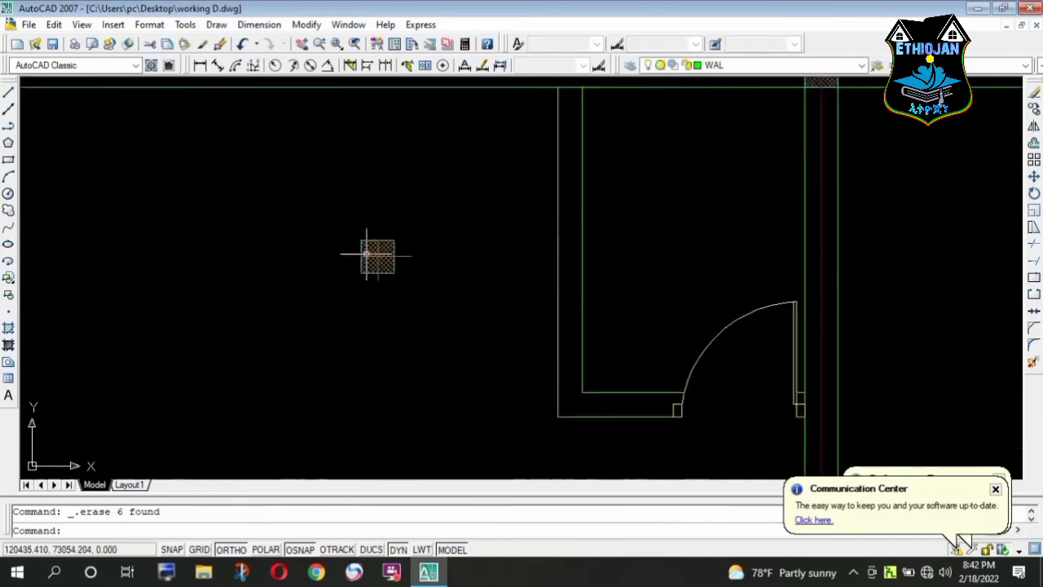
scroll(375, 253, up, 2)
scroll(374, 251, down, 5)
click(368, 225)
click(385, 215)
key(Delete)
scroll(384, 215, down, 4)
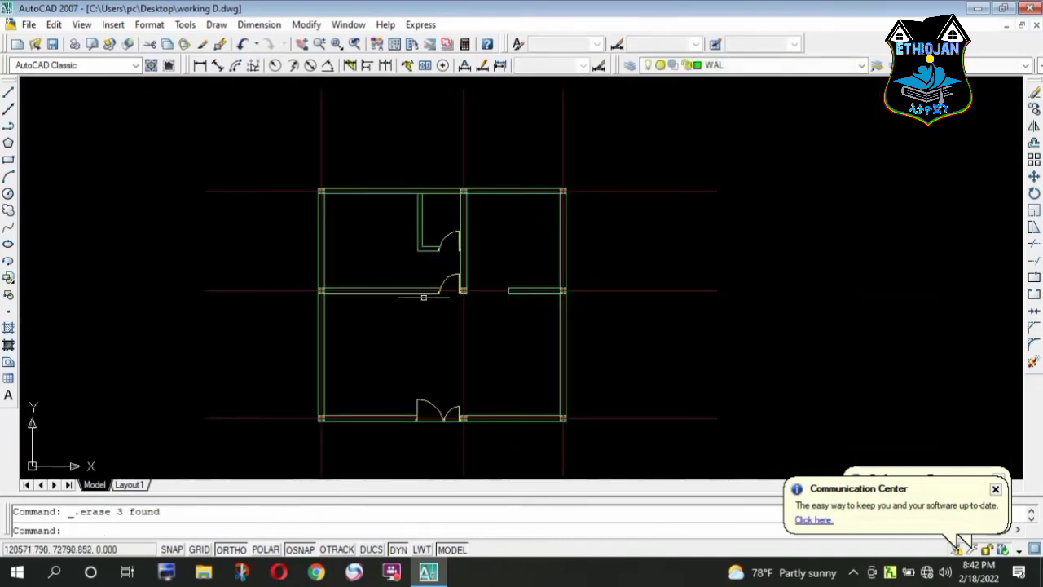
scroll(316, 204, up, 8)
- Place a 330 linear dimension below the lower wall between the two column corners
click(199, 67)
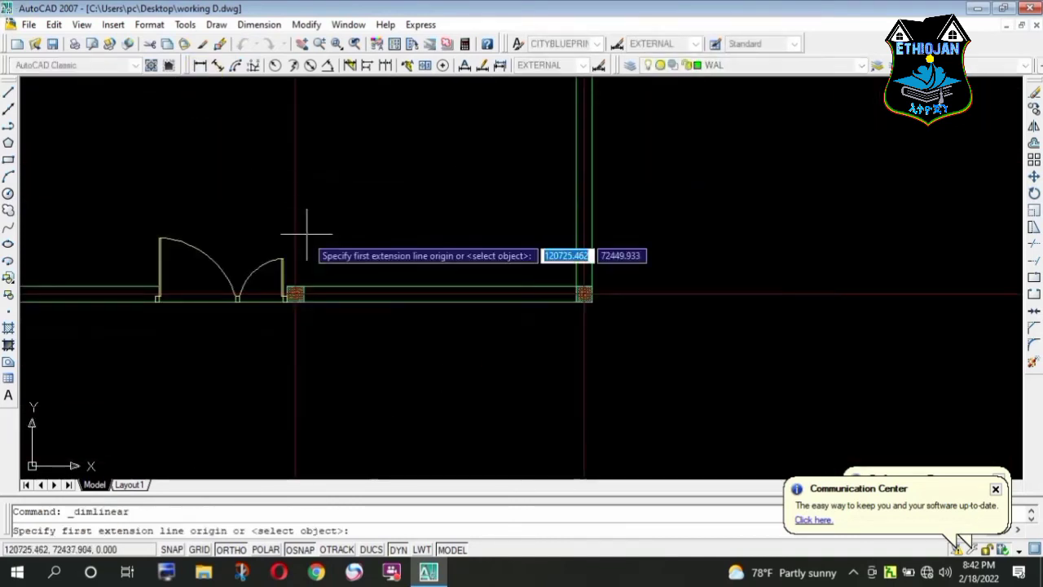
click(297, 295)
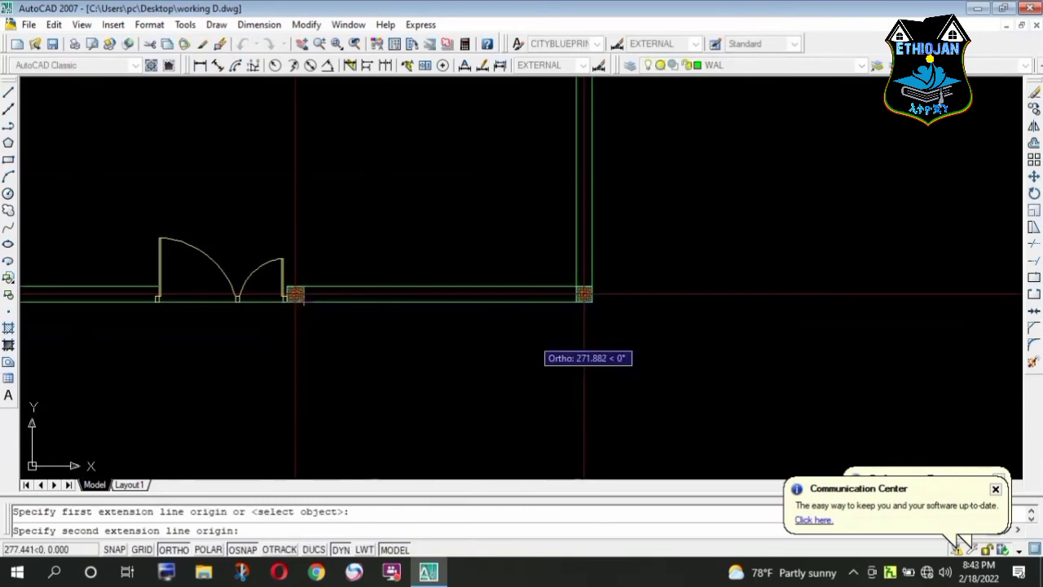
click(584, 294)
click(570, 348)
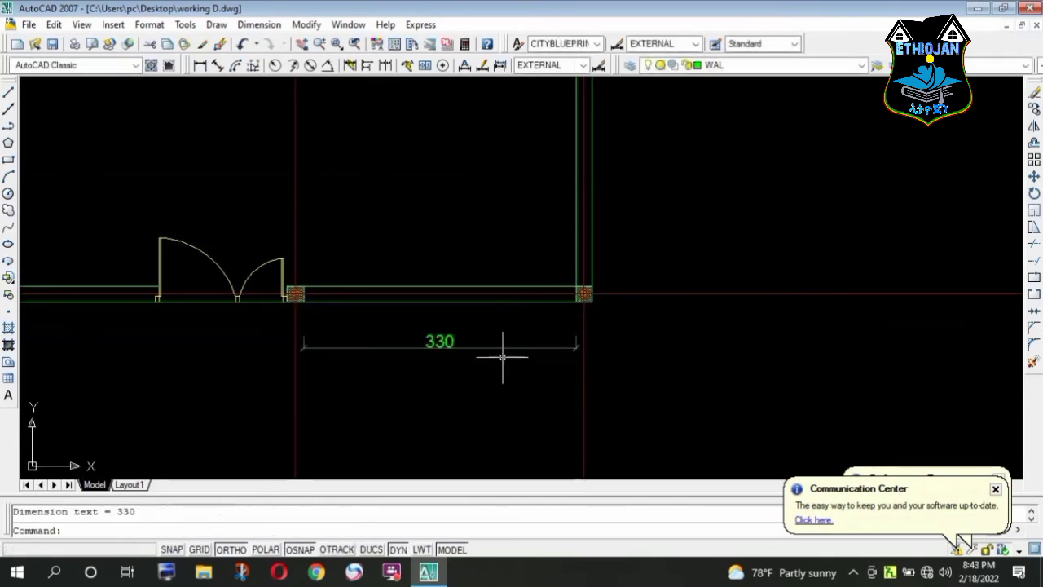
click(10, 101)
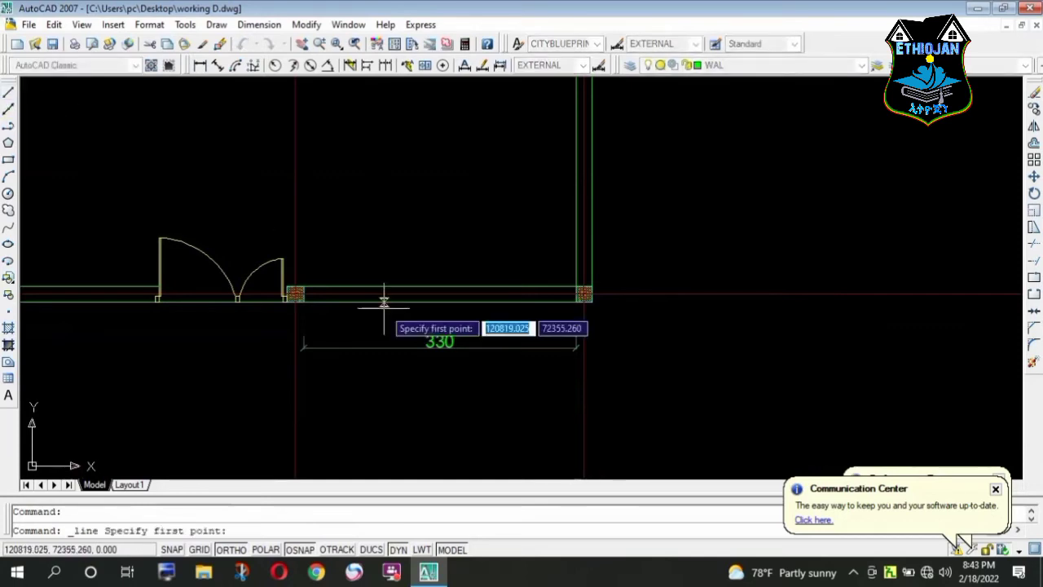
- Draw a short vertical guide line down from the midpoint of the 330 wall
click(440, 303)
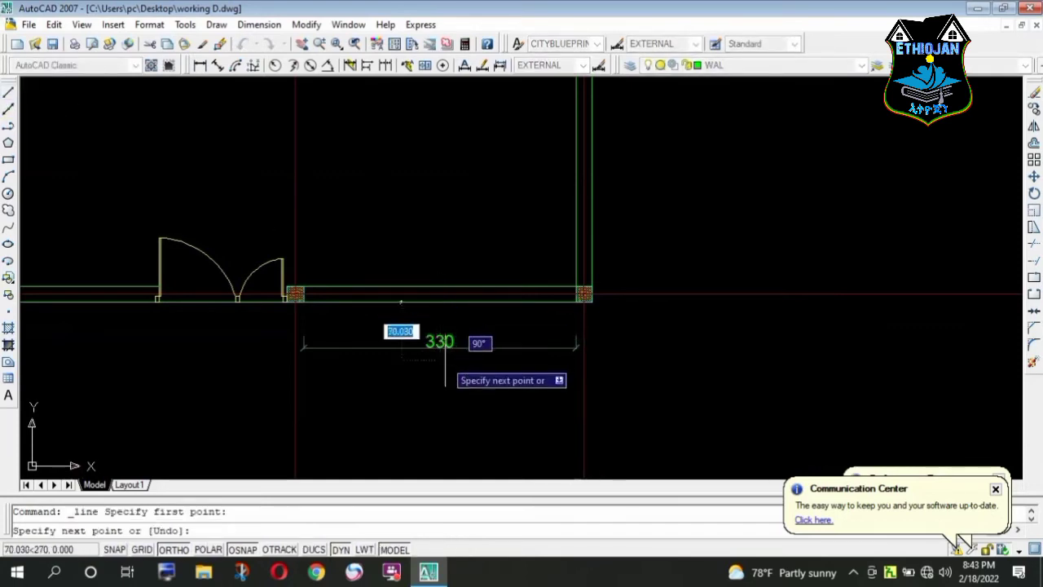
click(440, 359)
key(Escape)
scroll(559, 365, down, 4)
scroll(551, 355, down, 4)
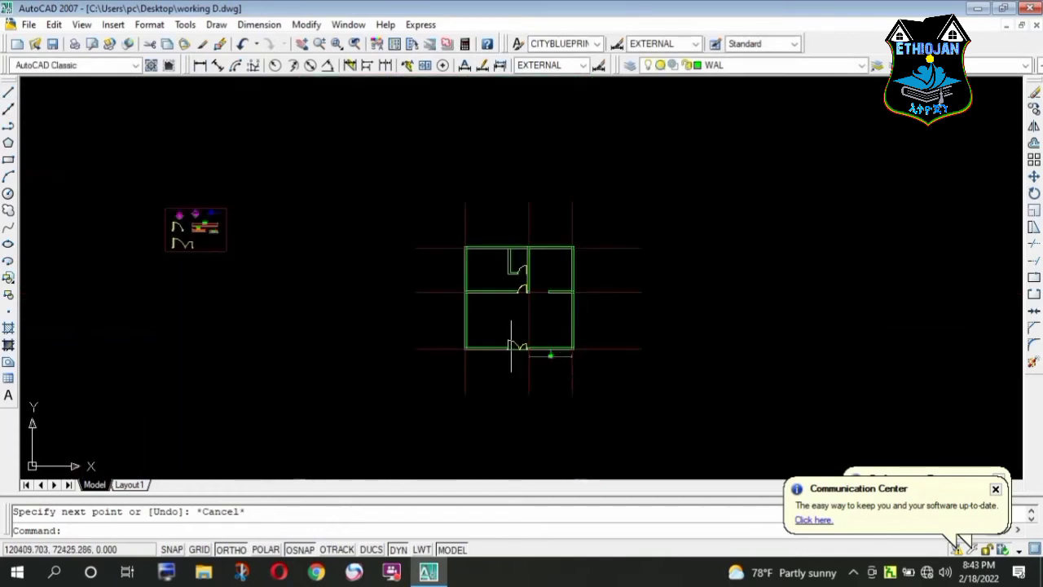
scroll(223, 243, up, 3)
scroll(130, 233, up, 2)
scroll(90, 233, up, 2)
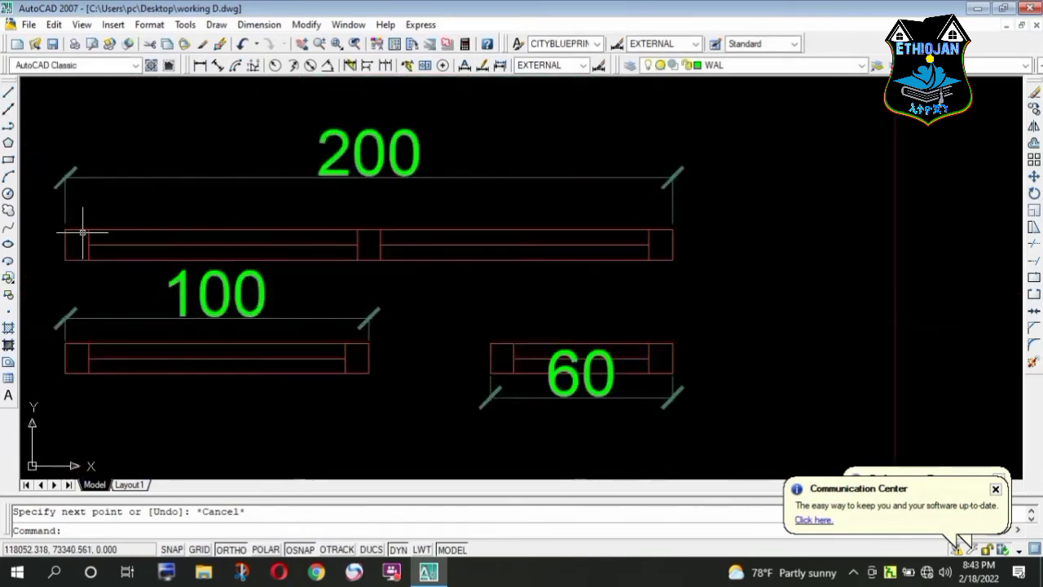
- Select both halves of the 200 window sample together with its 200 dimension
click(705, 264)
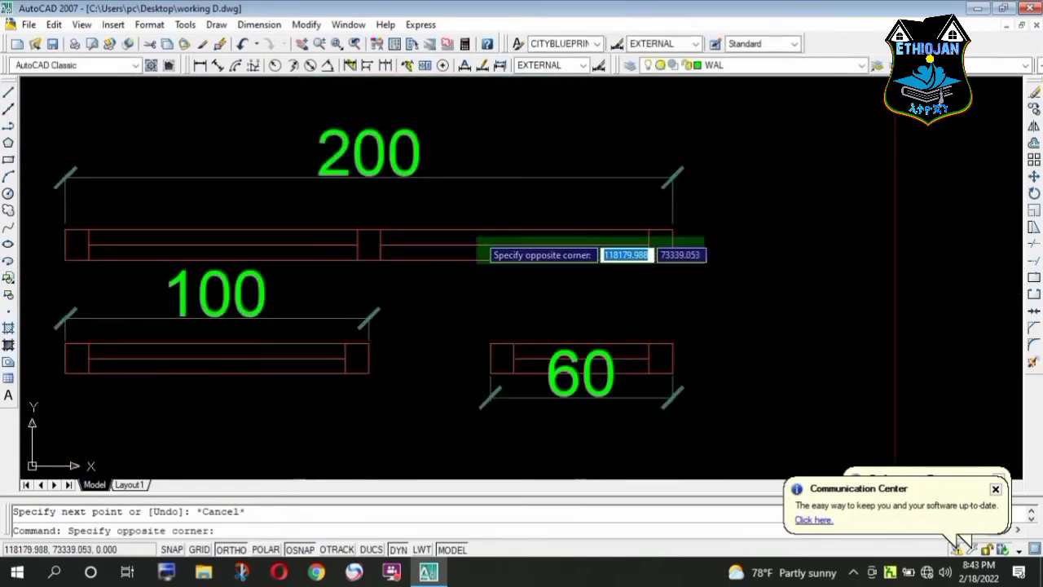
click(476, 228)
click(526, 256)
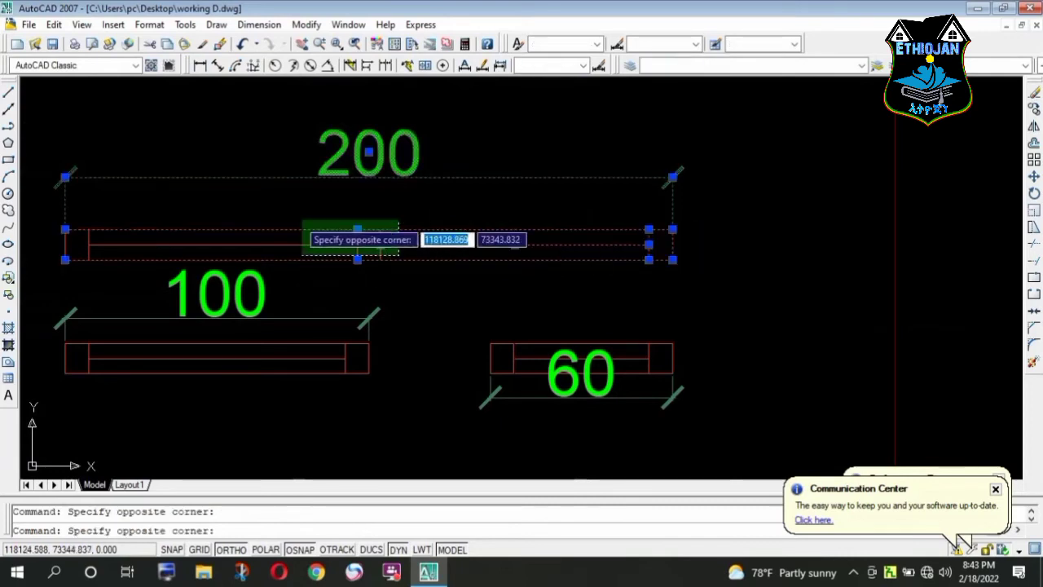
click(297, 222)
key(Return)
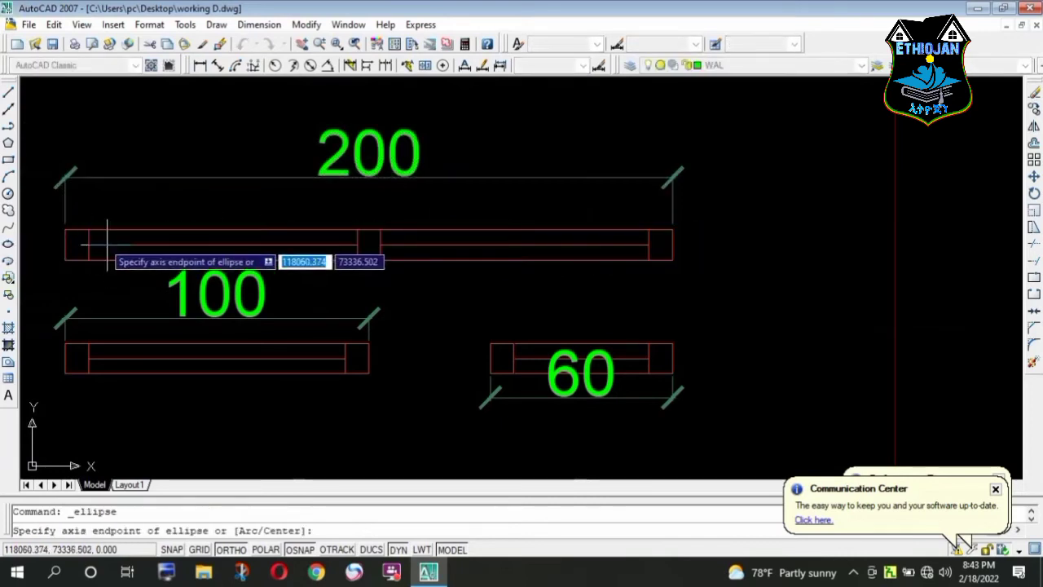
key(Escape)
click(114, 275)
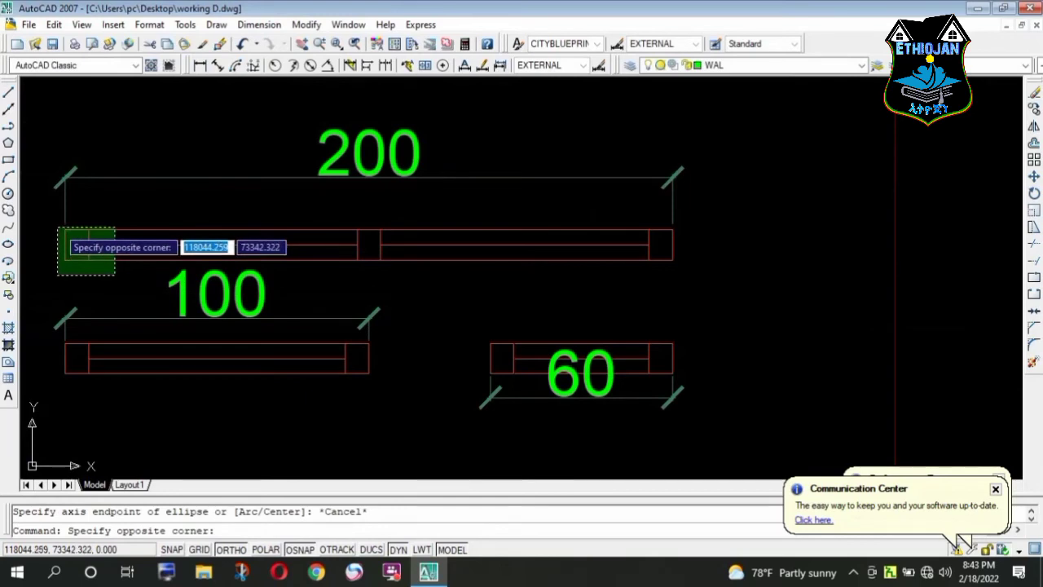
click(63, 226)
click(700, 274)
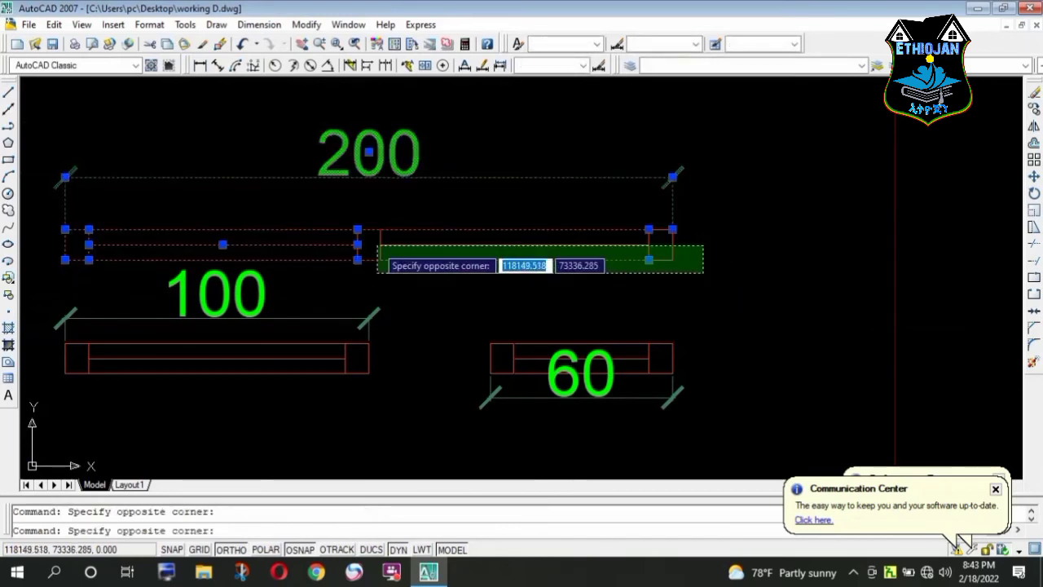
click(410, 255)
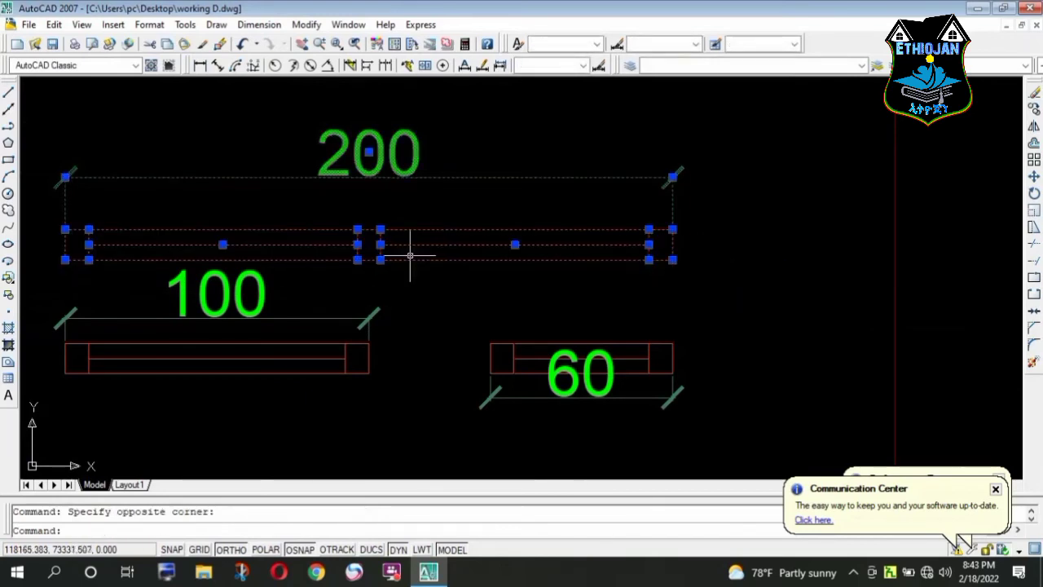
- Copy the 200 window from its bottom midpoint, with Ortho turned off
click(1033, 110)
click(368, 259)
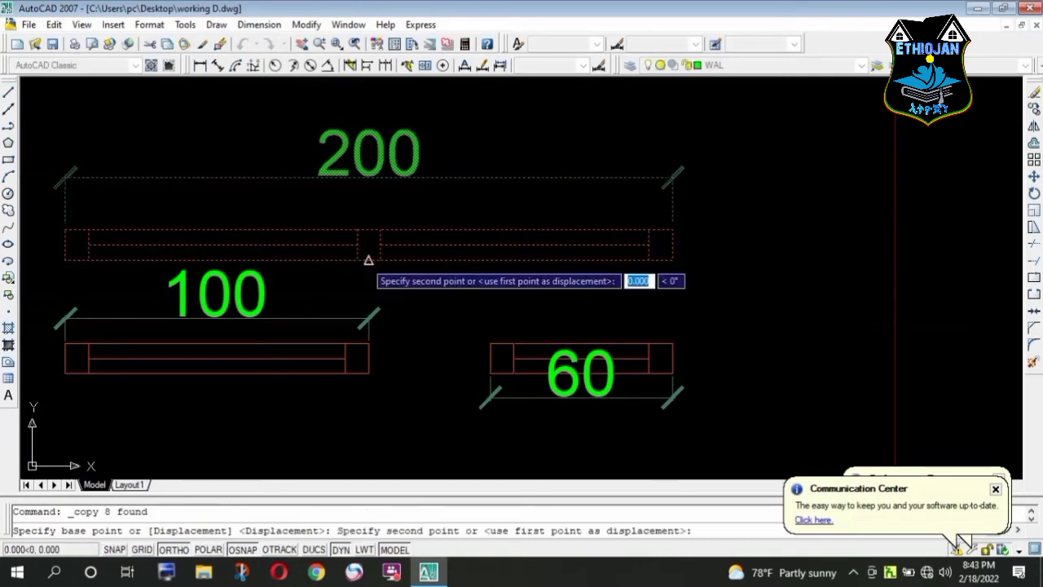
scroll(368, 259, down, 4)
scroll(371, 224, down, 5)
scroll(629, 330, up, 2)
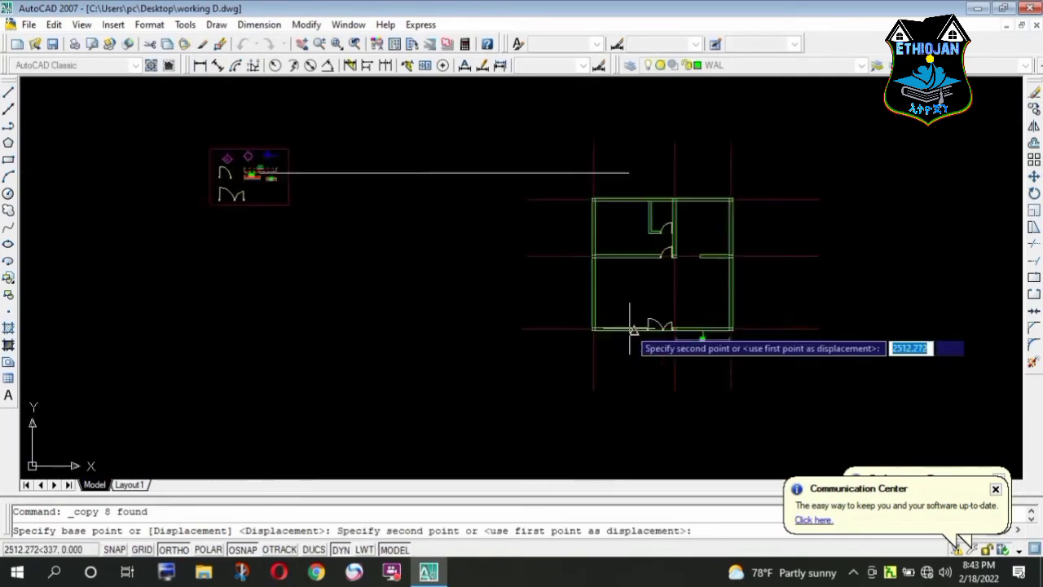
scroll(629, 330, up, 2)
click(188, 551)
scroll(740, 345, up, 2)
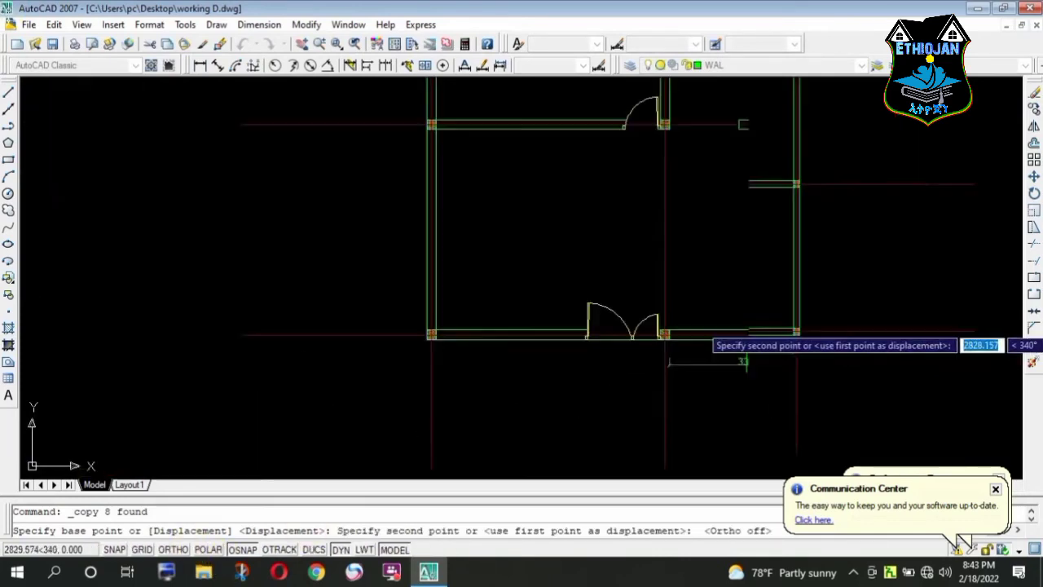
scroll(745, 345, up, 2)
scroll(771, 342, up, 3)
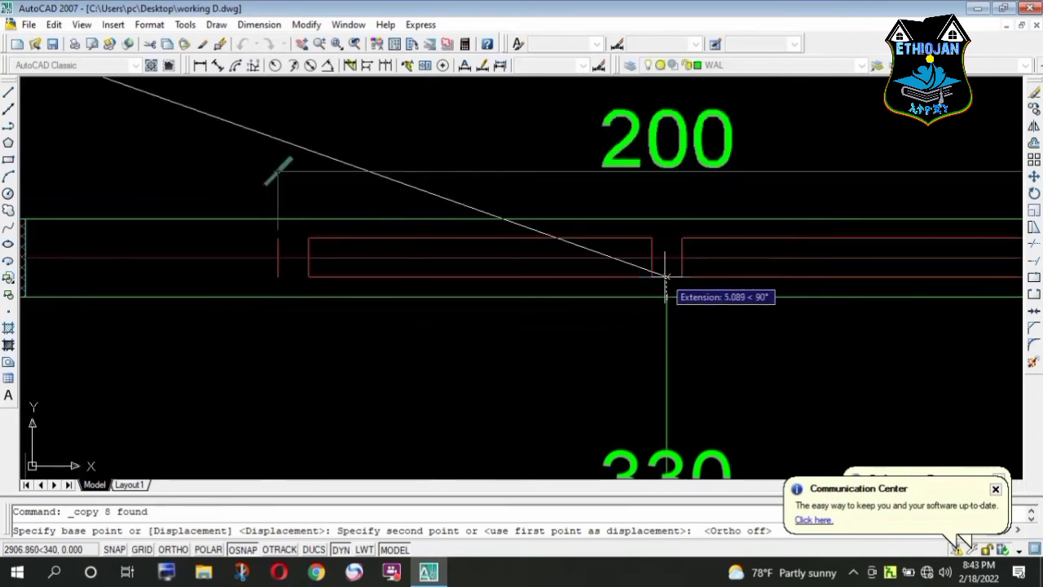
- Drop the window copy centred in the 330 wall and erase the 200 and 330 dimensions
click(666, 278)
key(Escape)
scroll(406, 296, down, 3)
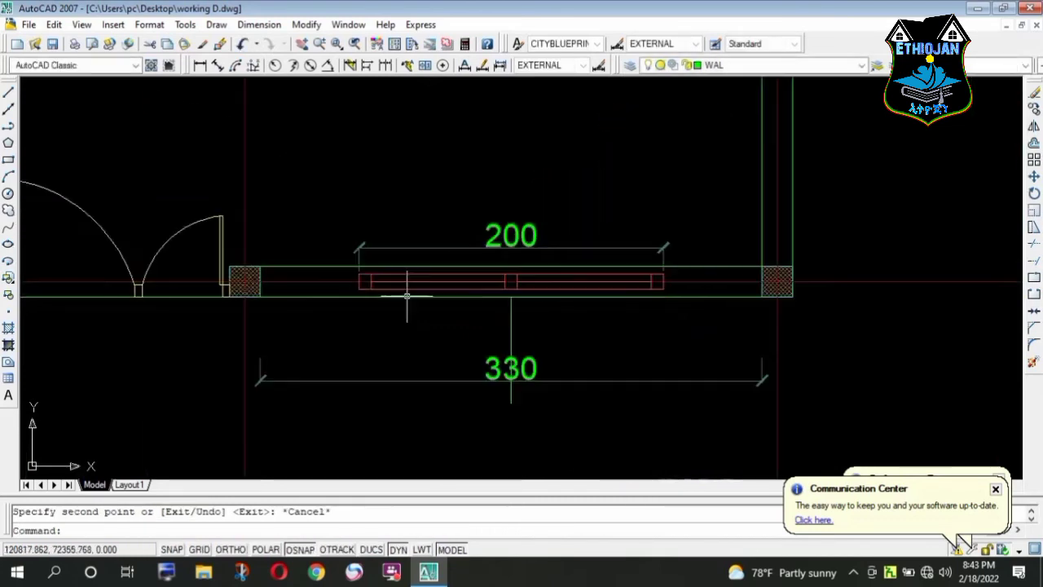
click(511, 236)
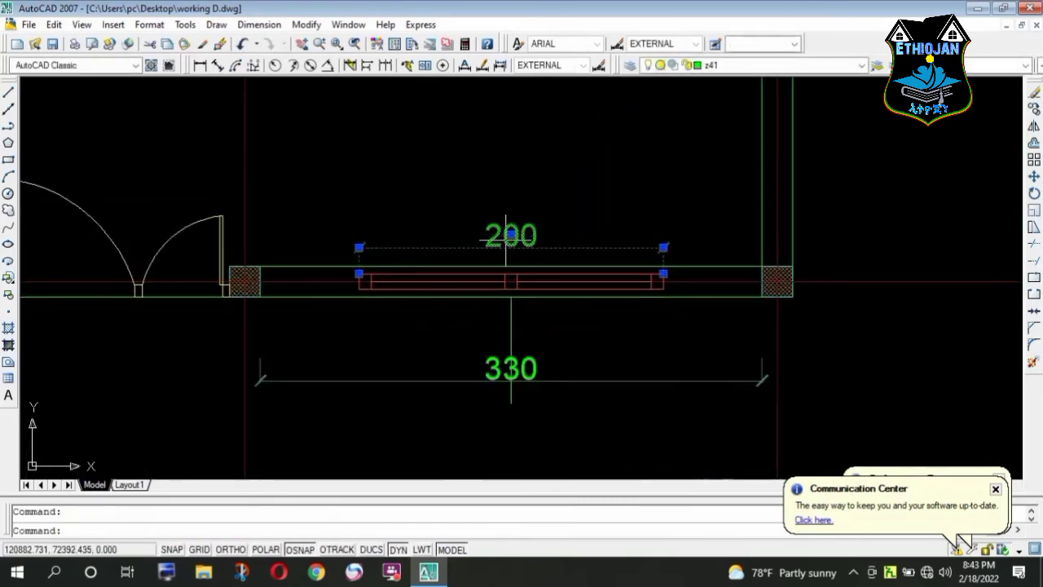
key(Delete)
click(601, 350)
click(473, 424)
key(Delete)
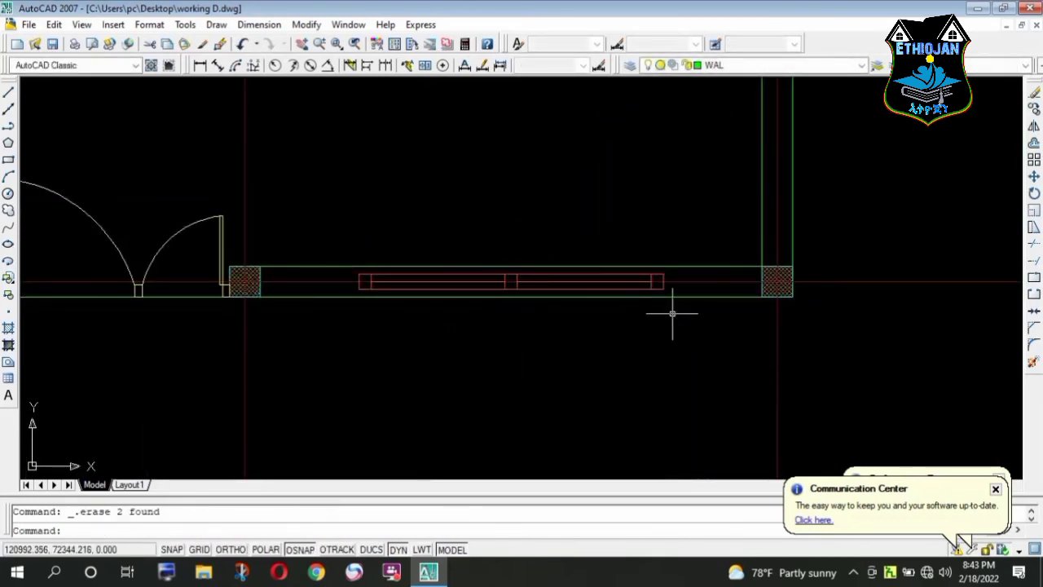
- Draw vertical jamb lines across the wall at the window's right and left ends, Ortho on
text(l)
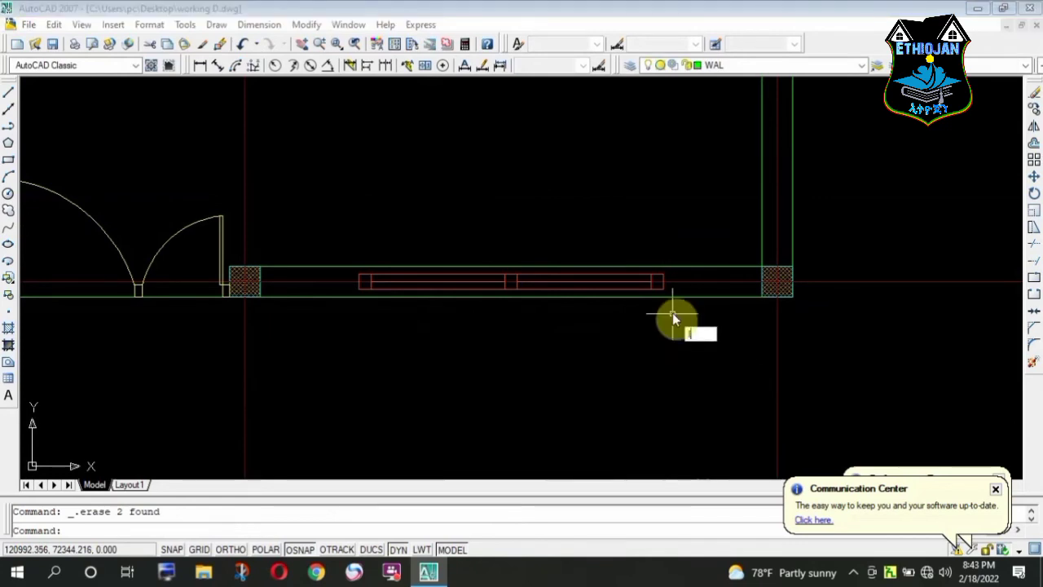
key(Return)
scroll(675, 310, up, 5)
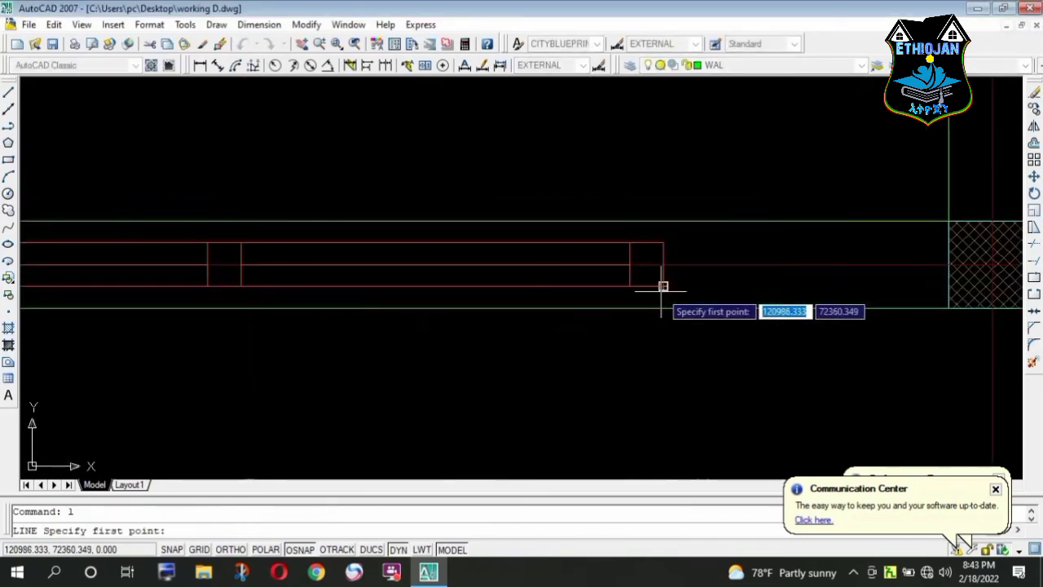
click(663, 220)
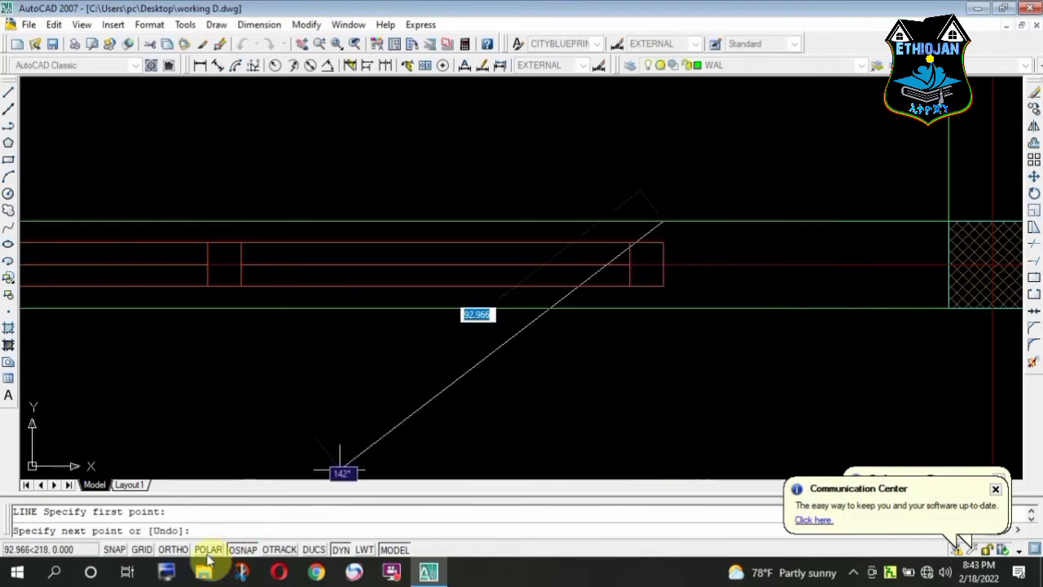
click(172, 550)
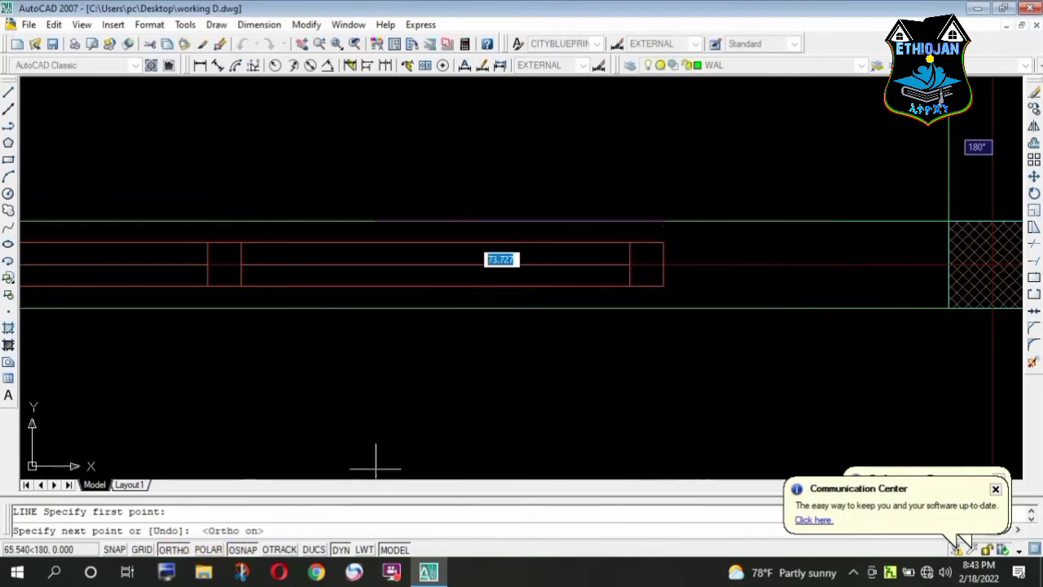
click(662, 309)
key(Return)
scroll(361, 333, down, 3)
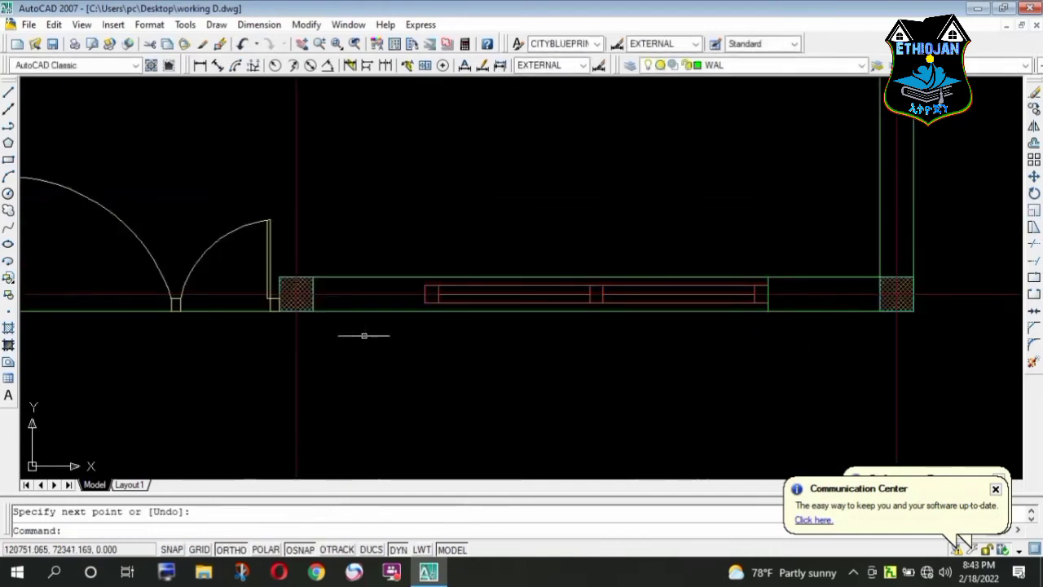
scroll(442, 274, up, 3)
scroll(516, 222, up, 2)
text(l)
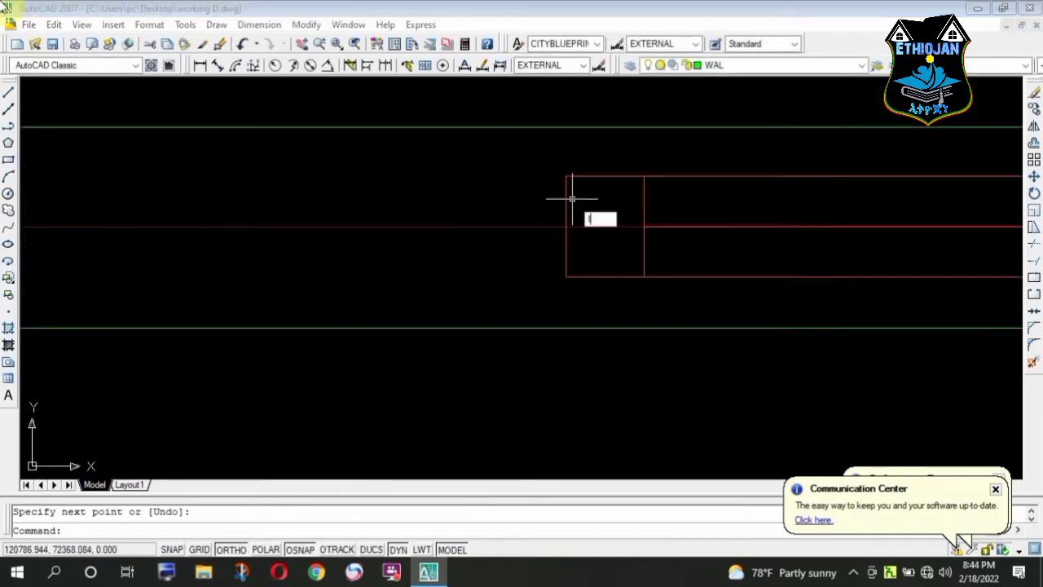
key(Return)
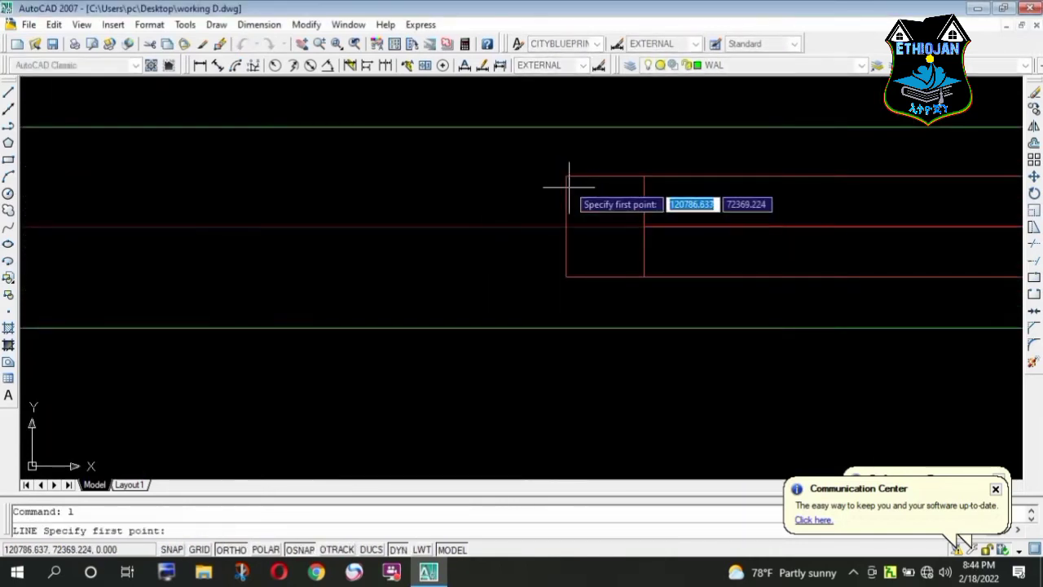
click(567, 127)
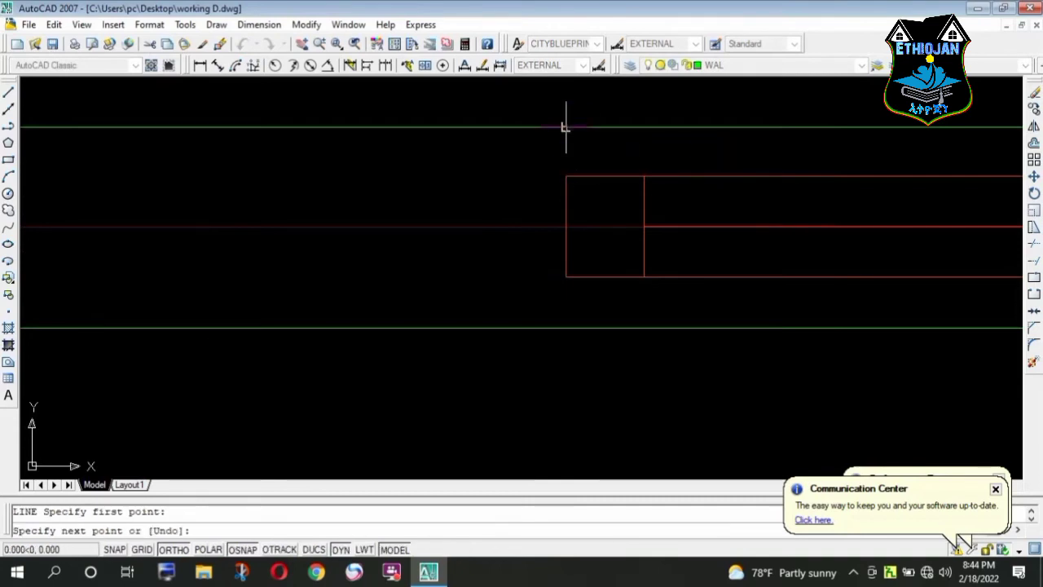
click(566, 328)
key(Return)
key(Return)
scroll(391, 291, down, 3)
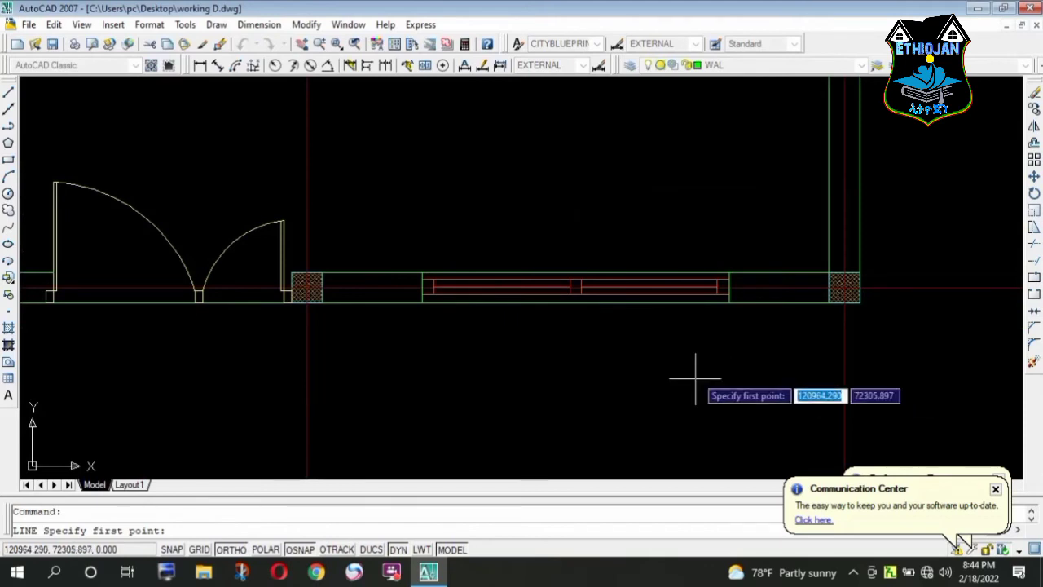
- Start a line on the left wall, then cancel it
scroll(695, 378, down, 3)
scroll(663, 380, down, 3)
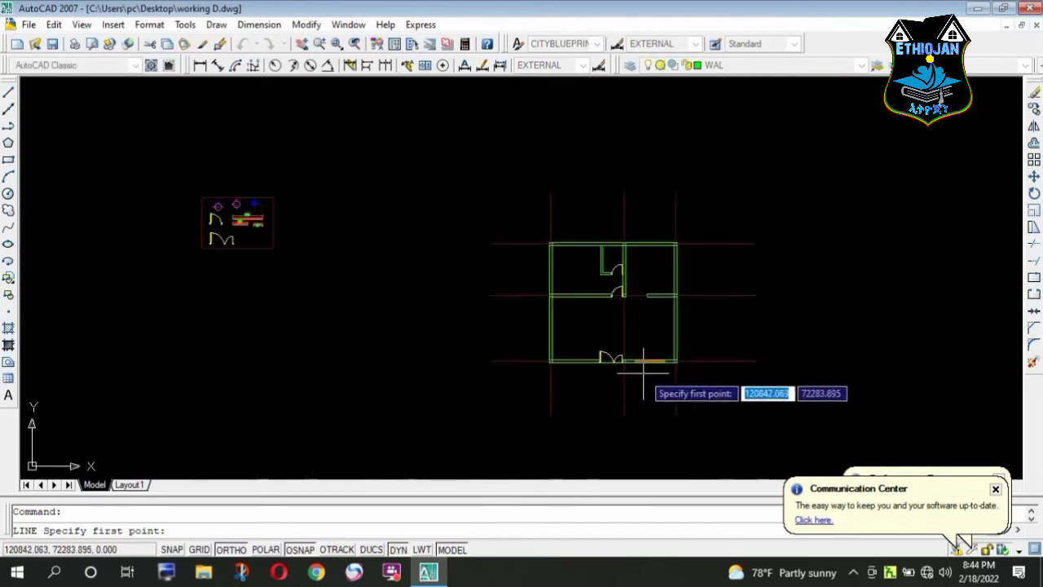
scroll(559, 279, up, 3)
scroll(540, 272, up, 3)
scroll(500, 249, up, 2)
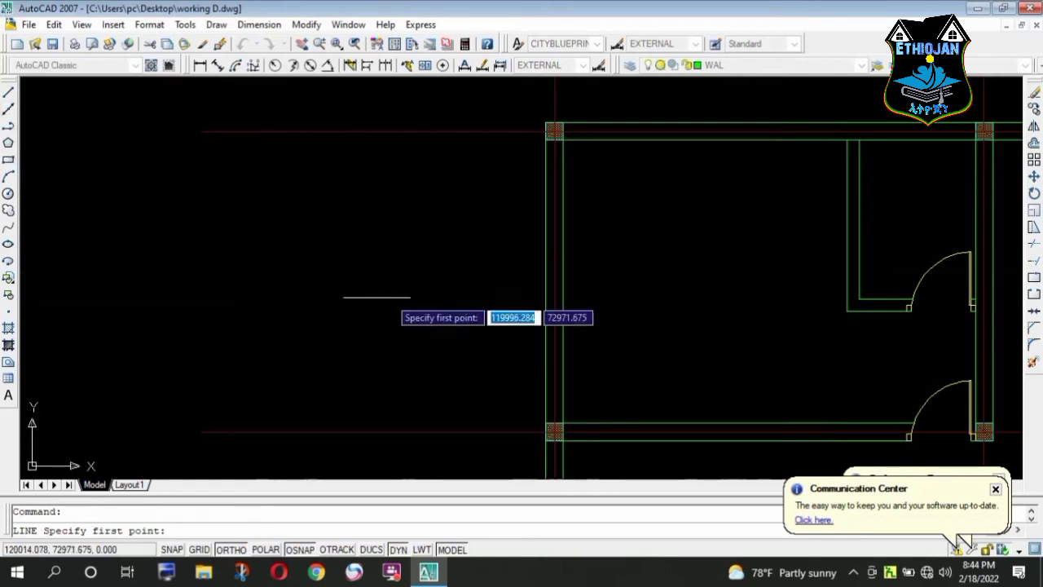
click(8, 92)
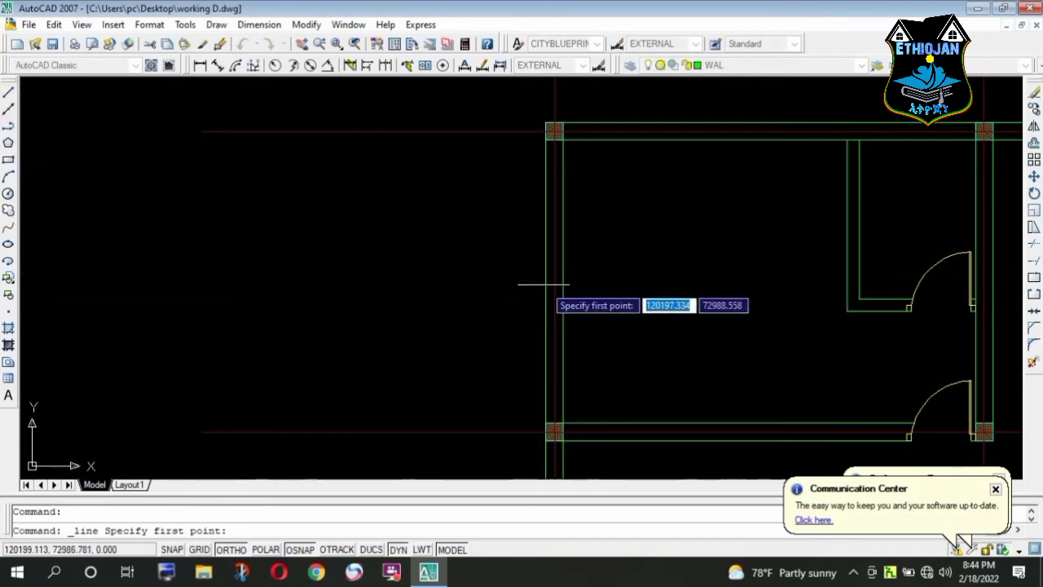
click(546, 282)
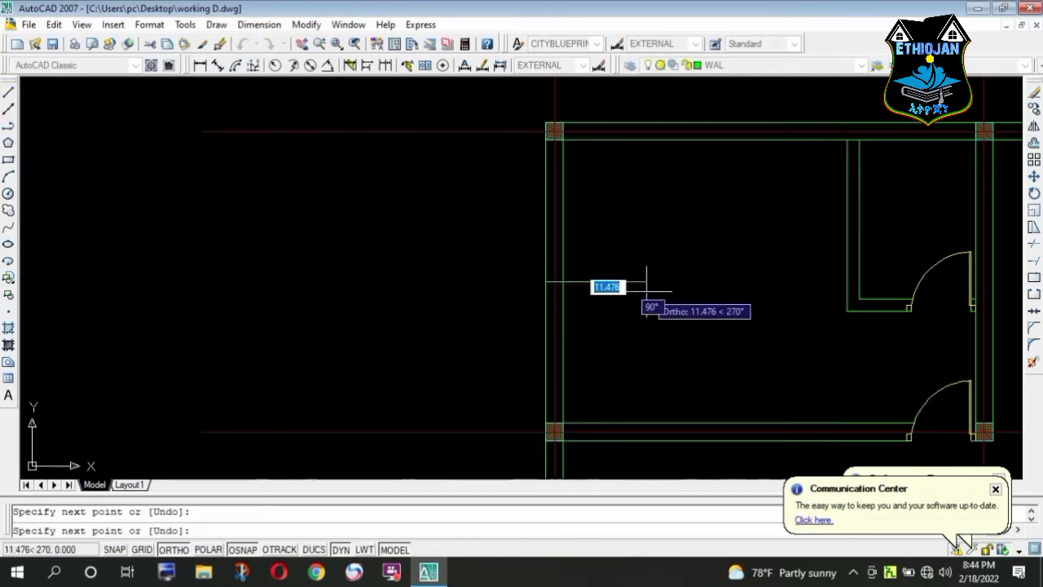
key(Return)
- Copy the 200 window and its dimension from the legend, with free-angle placement
scroll(646, 289, down, 5)
scroll(618, 329, down, 5)
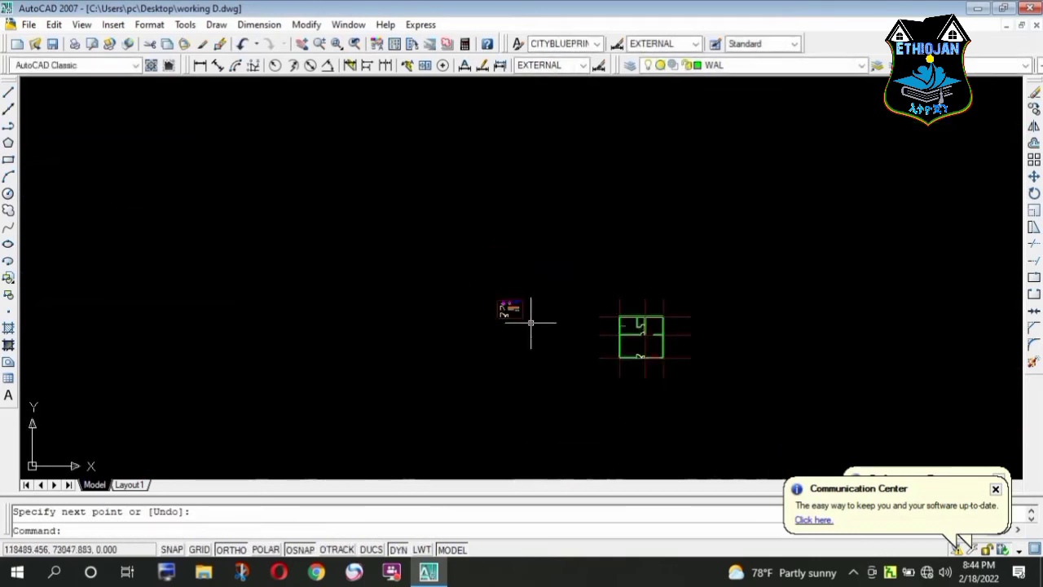
scroll(530, 322, up, 6)
scroll(465, 291, up, 4)
scroll(559, 298, up, 4)
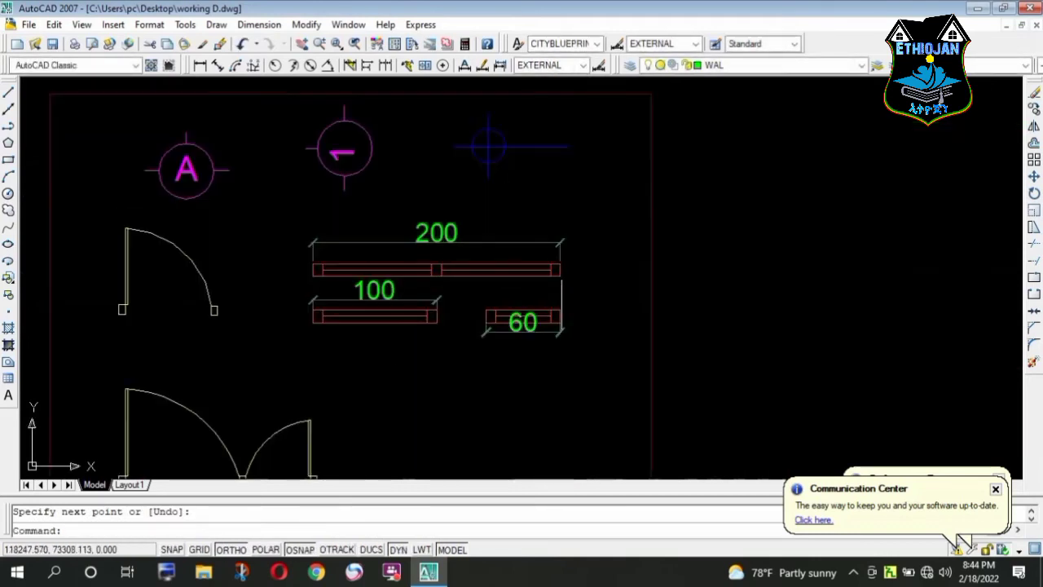
click(568, 276)
click(290, 256)
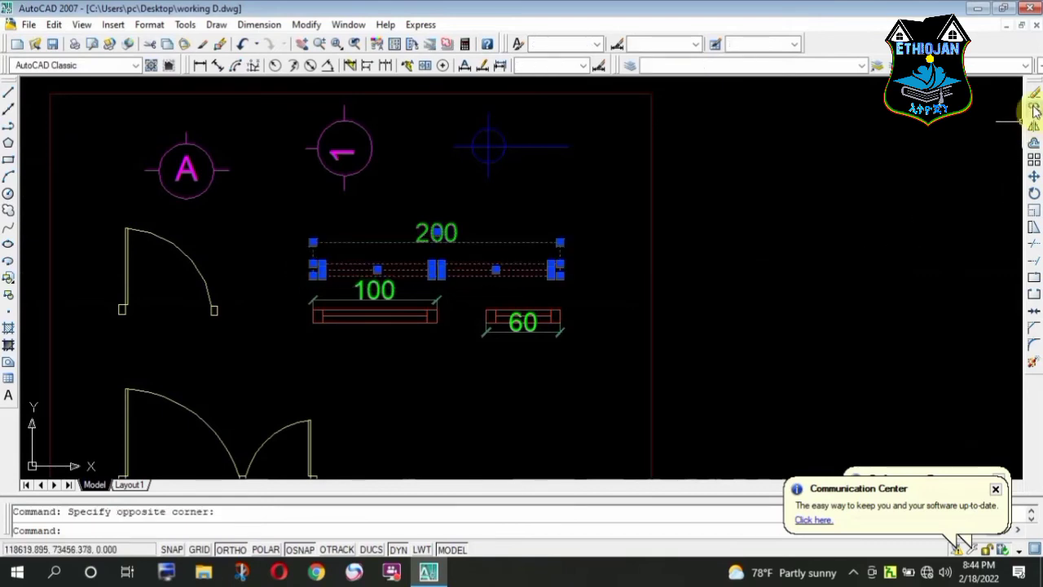
click(1034, 110)
click(437, 270)
scroll(281, 242, down, 5)
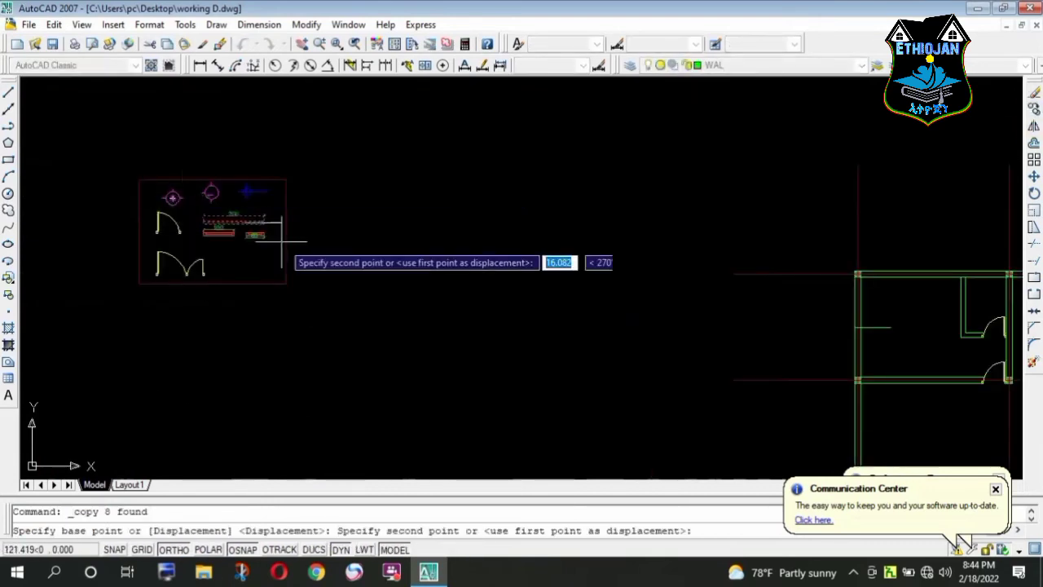
scroll(282, 242, down, 4)
scroll(517, 296, up, 3)
scroll(353, 394, up, 2)
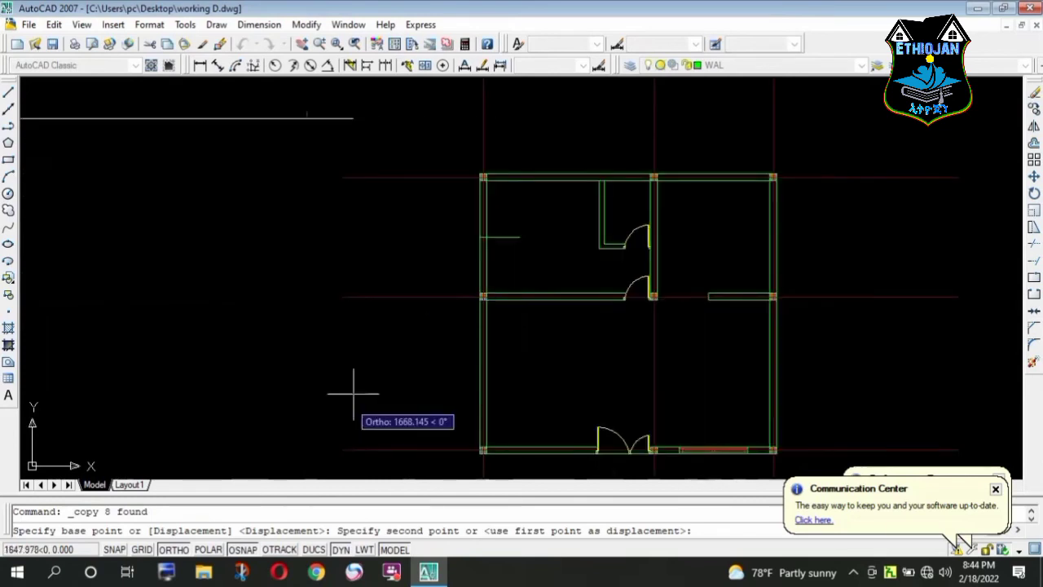
click(173, 549)
scroll(384, 240, up, 3)
scroll(419, 226, up, 2)
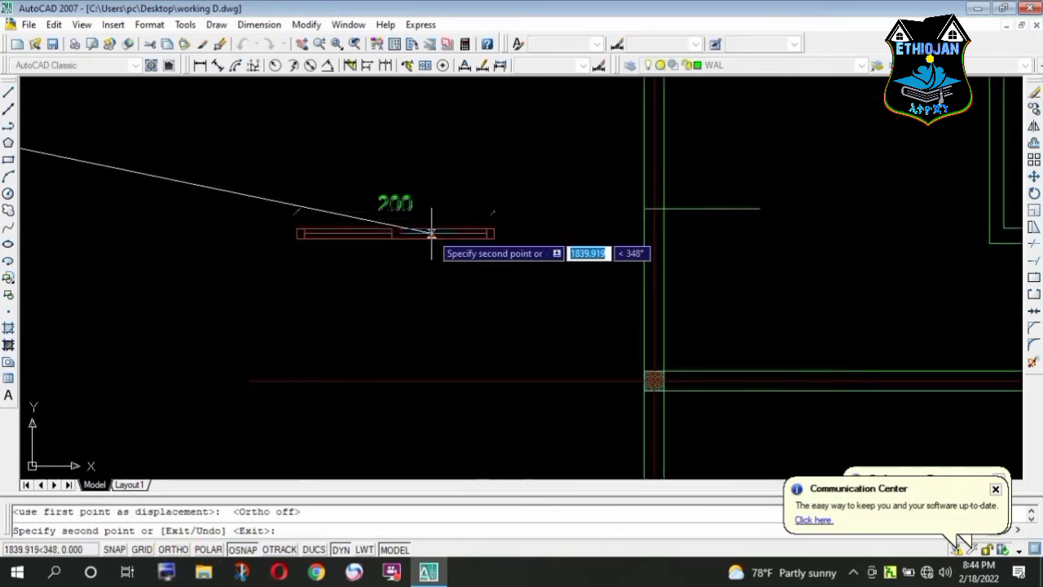
key(Escape)
- Delete the copy's 200 dimension and rotate the copied window 90° to vertical
click(380, 177)
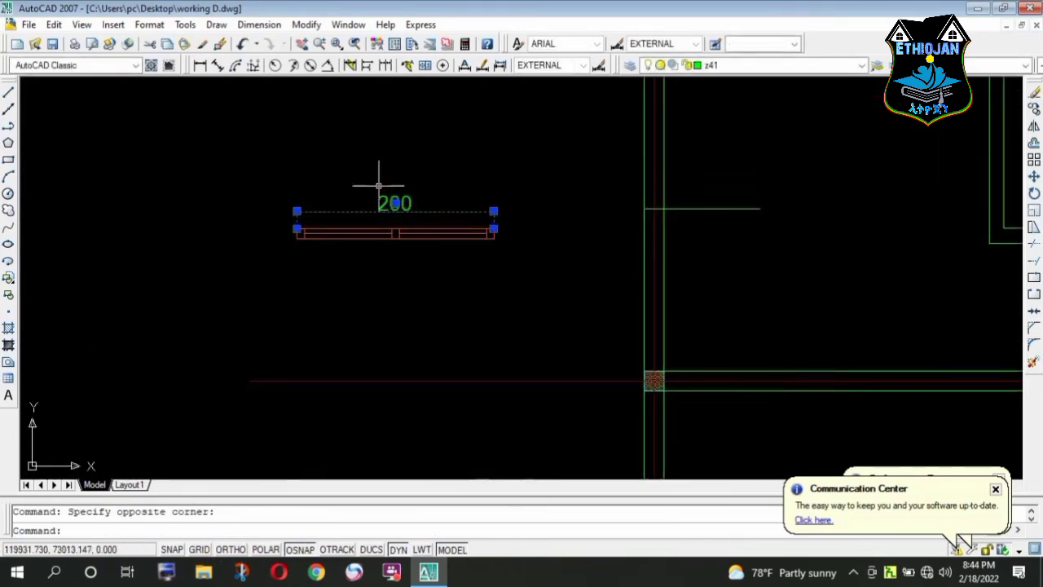
key(Delete)
click(548, 277)
click(255, 189)
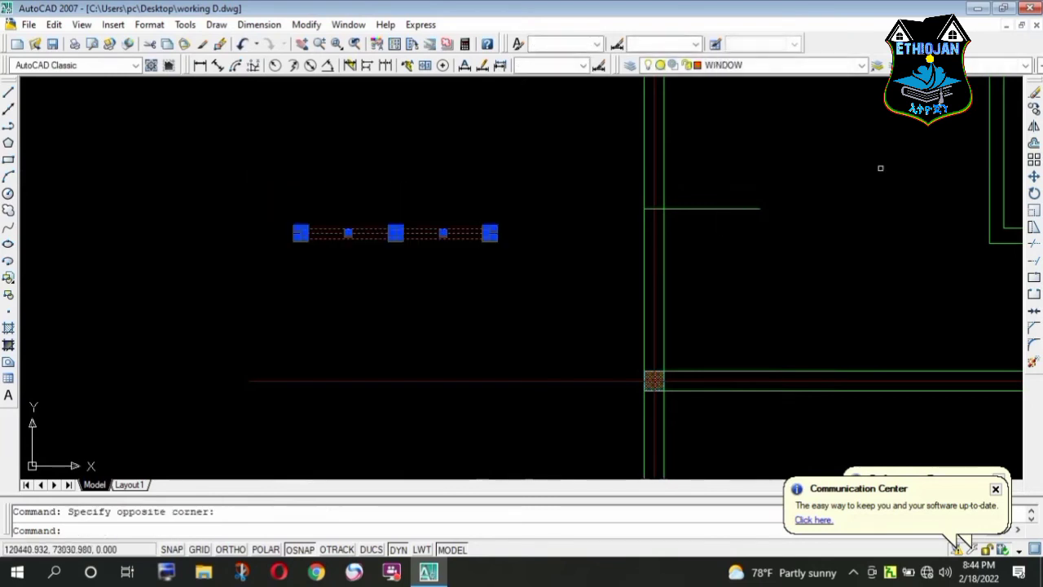
click(1034, 193)
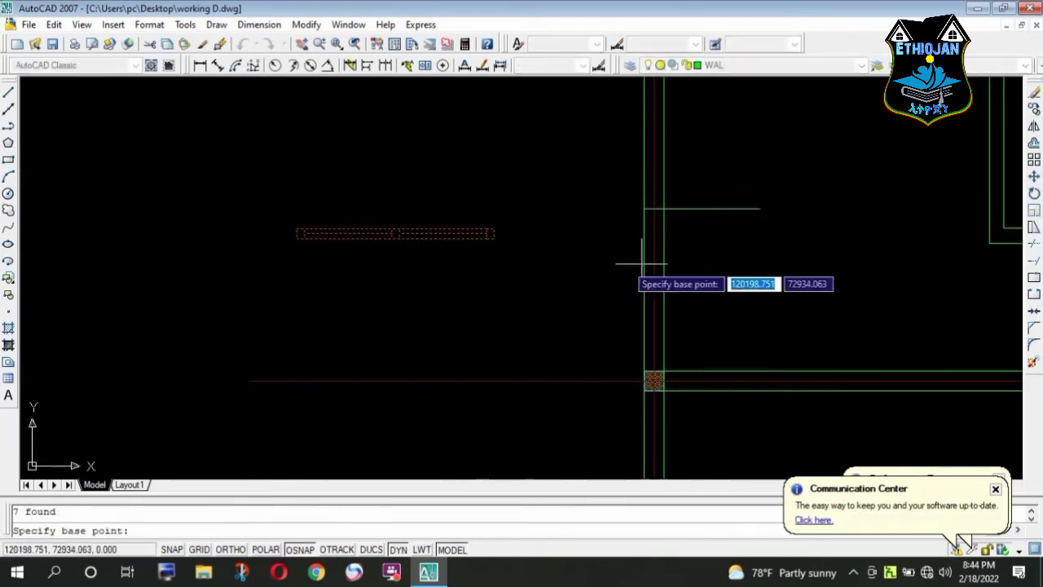
click(493, 237)
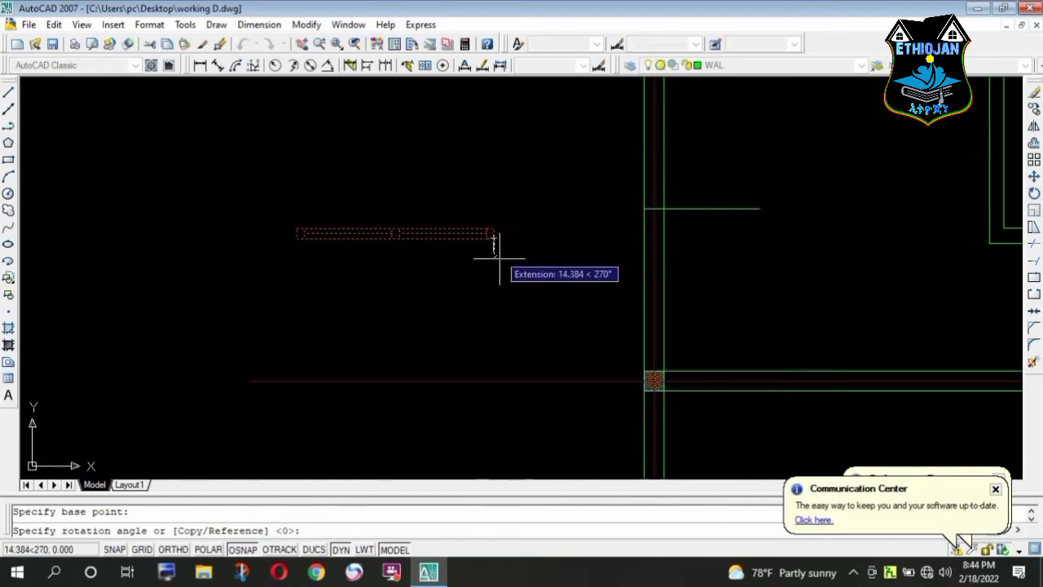
click(187, 552)
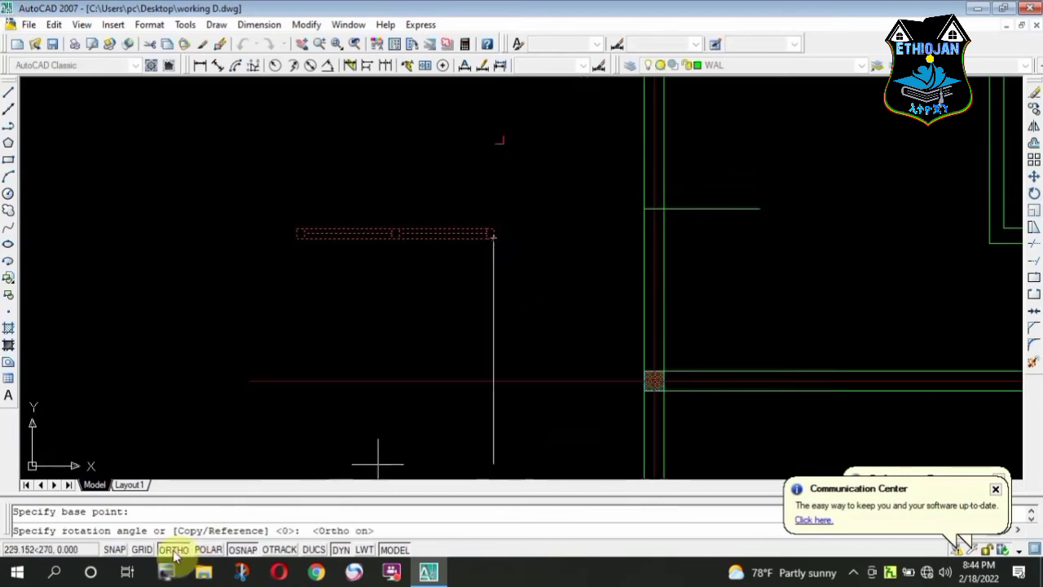
click(493, 306)
scroll(473, 314, down, 2)
scroll(488, 262, up, 1)
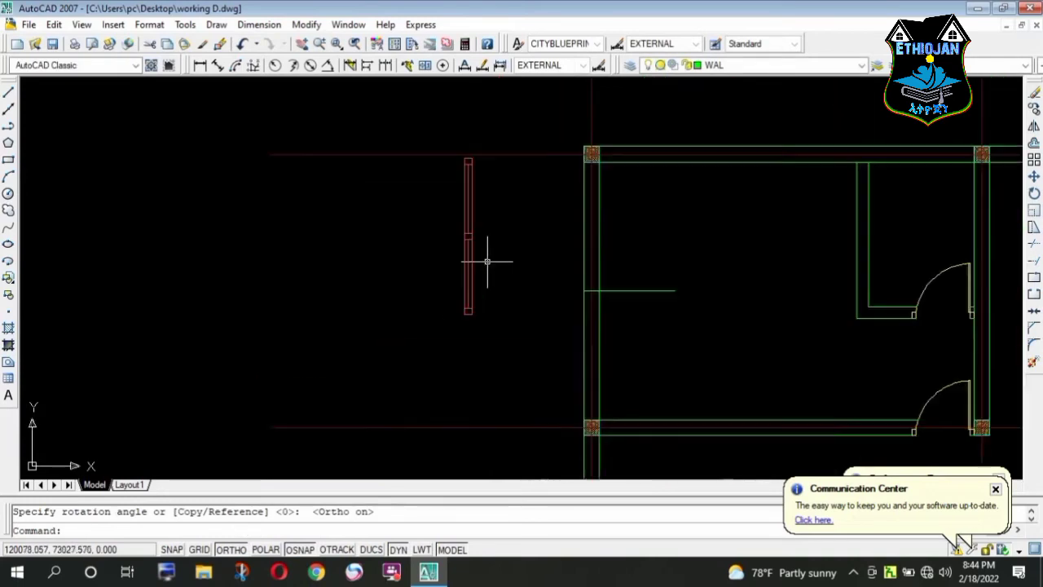
- Move the vertical window into the left wall and select the stray horizontal green line
click(496, 344)
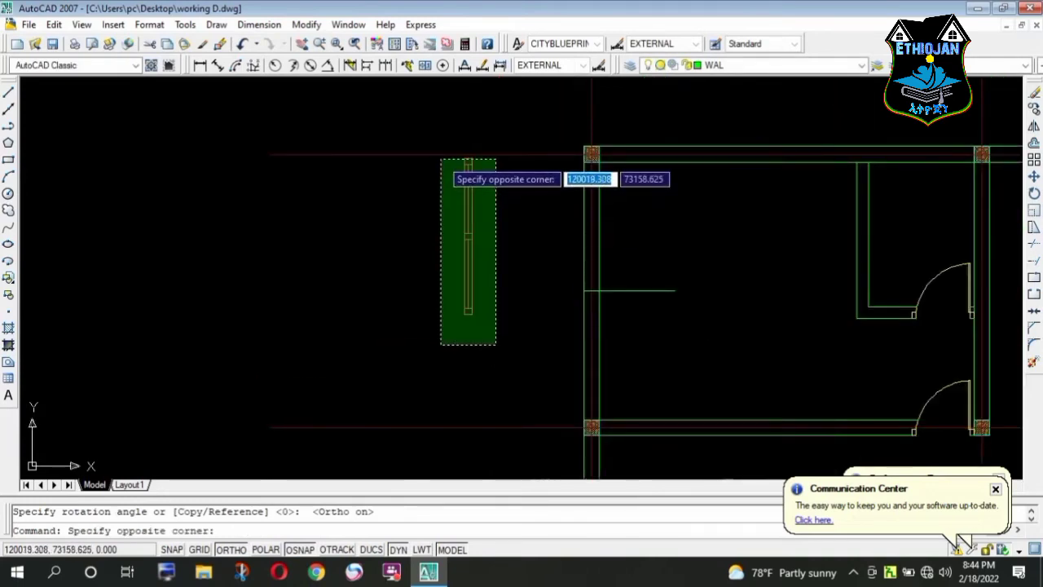
click(441, 160)
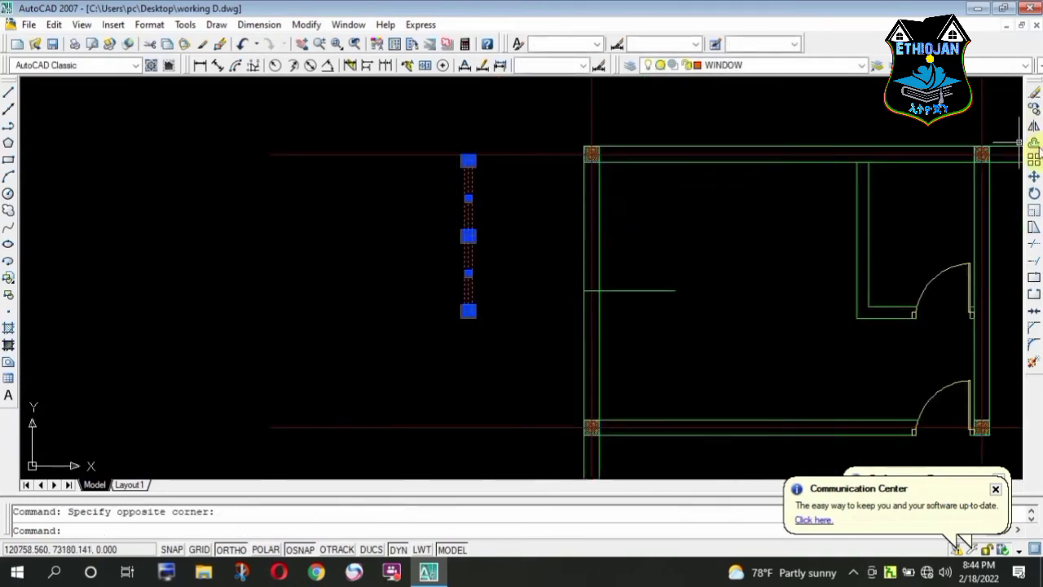
click(1033, 177)
scroll(465, 233, up, 1)
scroll(461, 233, up, 1)
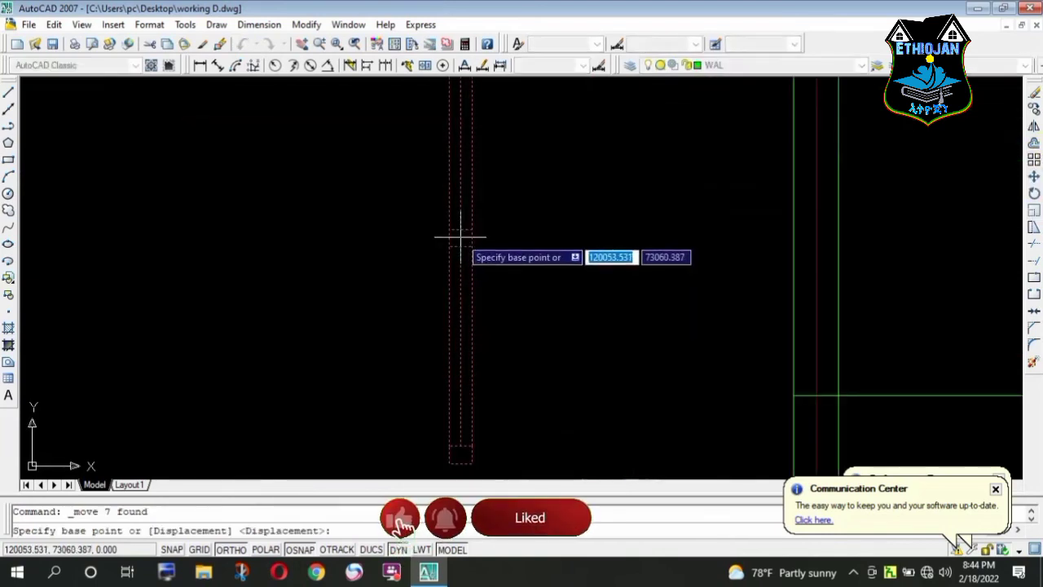
scroll(458, 242, up, 1)
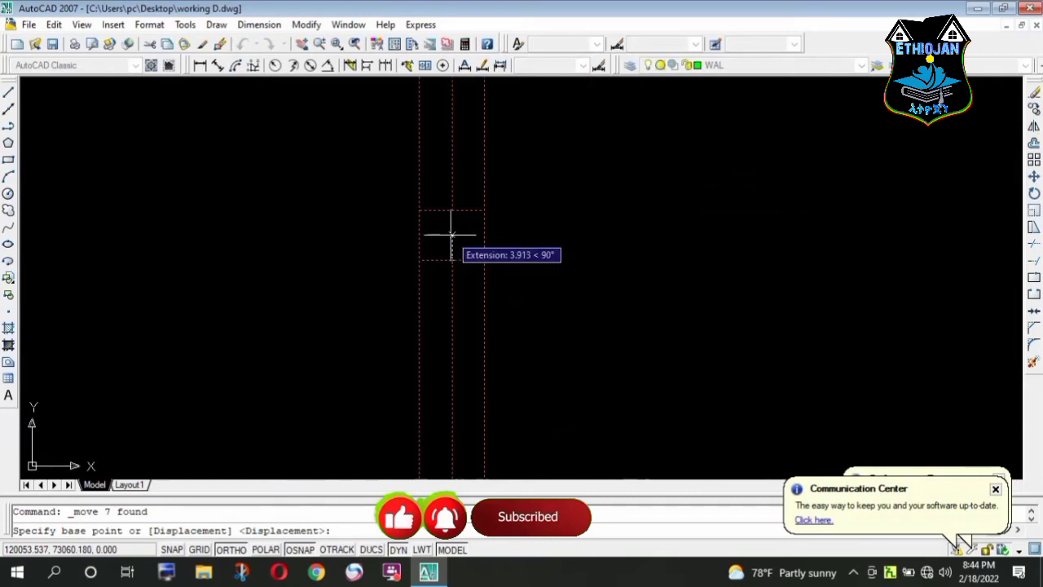
click(451, 235)
scroll(408, 233, down, 5)
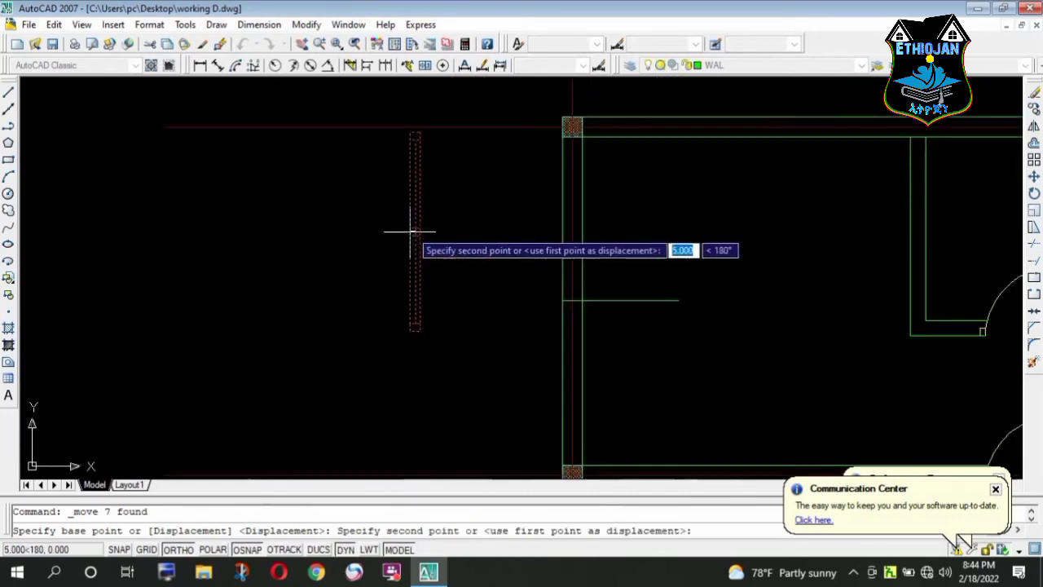
scroll(563, 302, up, 2)
click(578, 305)
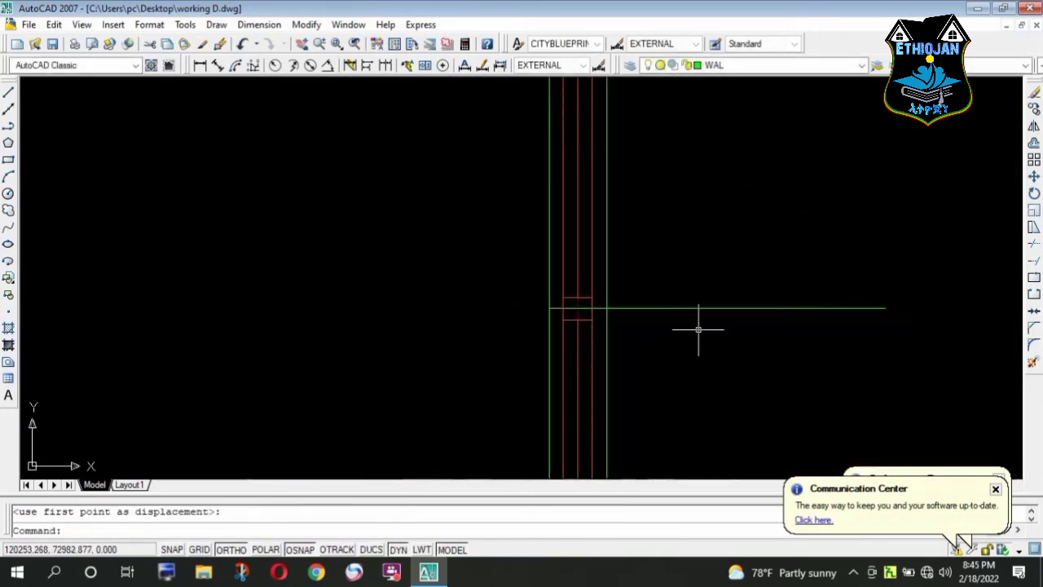
drag(698, 330, 692, 258)
scroll(600, 281, down, 3)
- Delete the stray green line and draw the upper jamb line across the left wall
key(Delete)
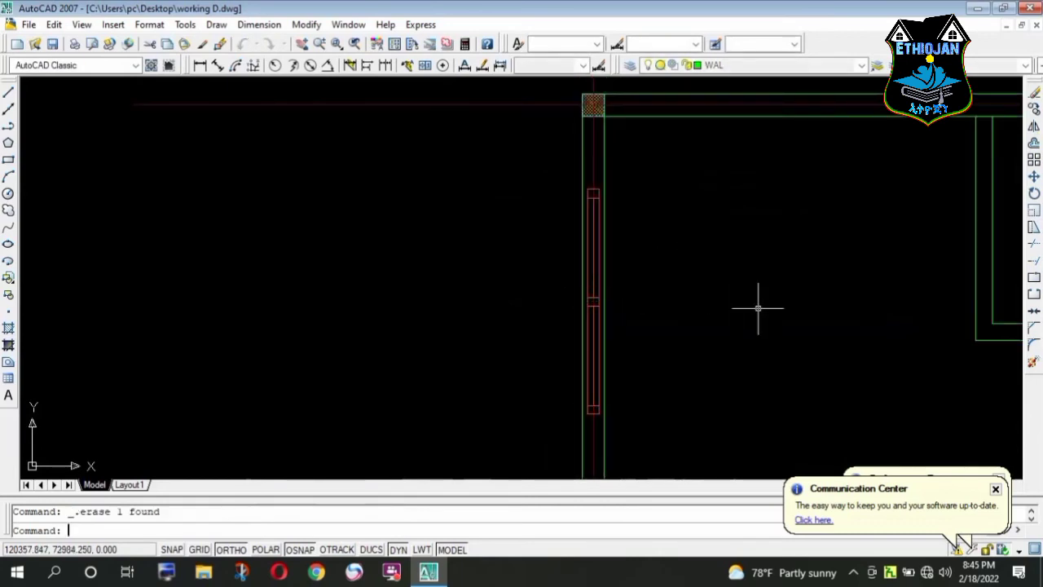
scroll(576, 162, up, 1)
text(l)
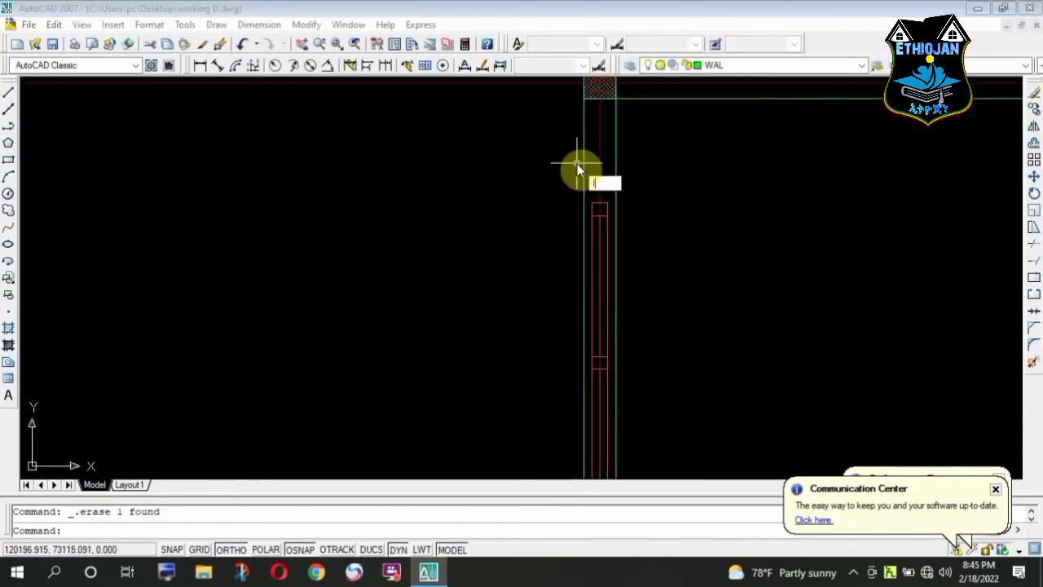
key(Return)
scroll(603, 200, up, 2)
scroll(583, 225, up, 1)
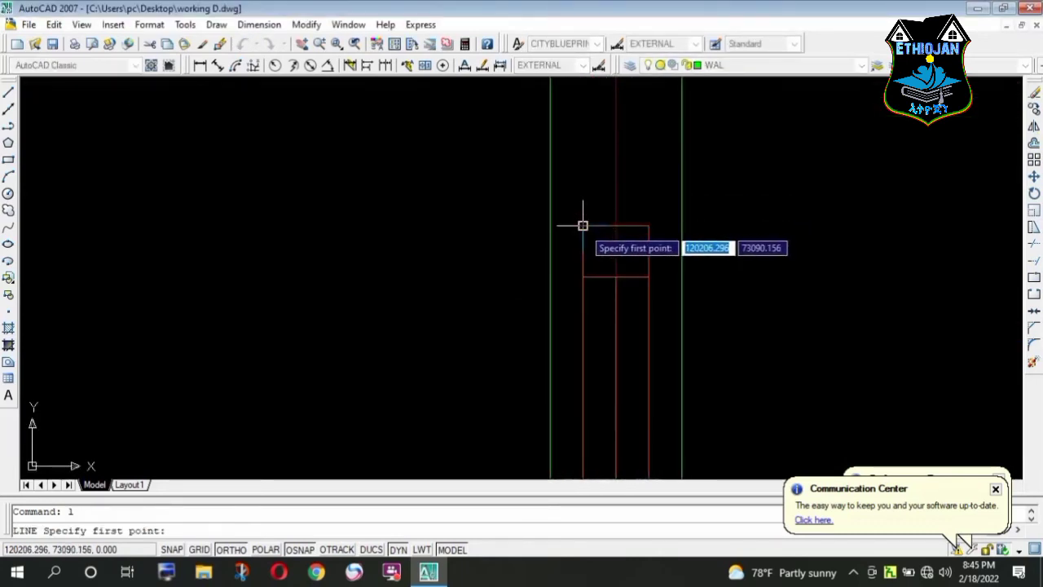
click(551, 226)
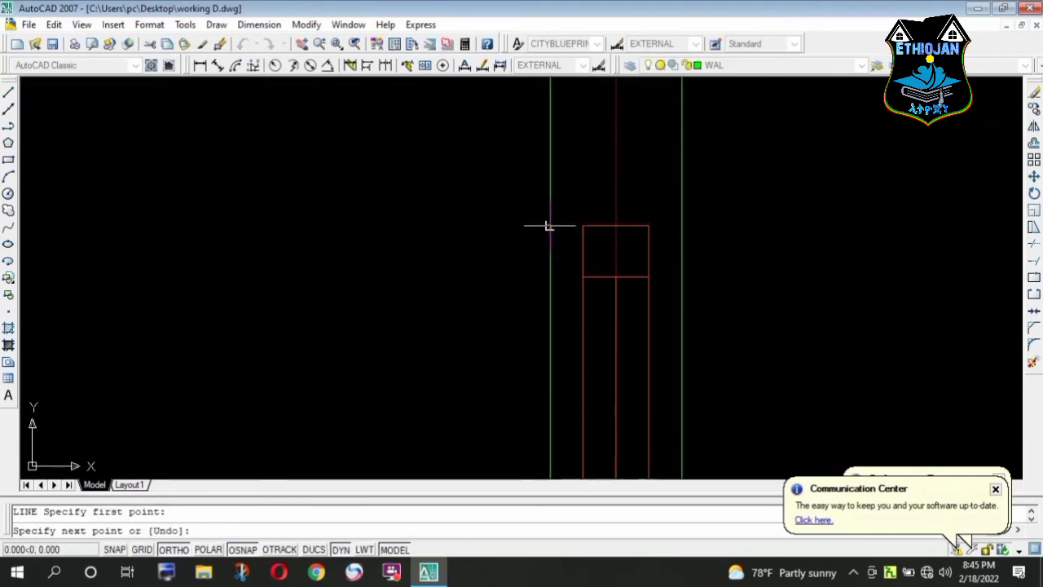
click(681, 226)
key(Return)
- Draw the lower jamb line across the wall at the window's bottom end
scroll(620, 226, down, 2)
scroll(603, 226, down, 1)
scroll(570, 225, down, 3)
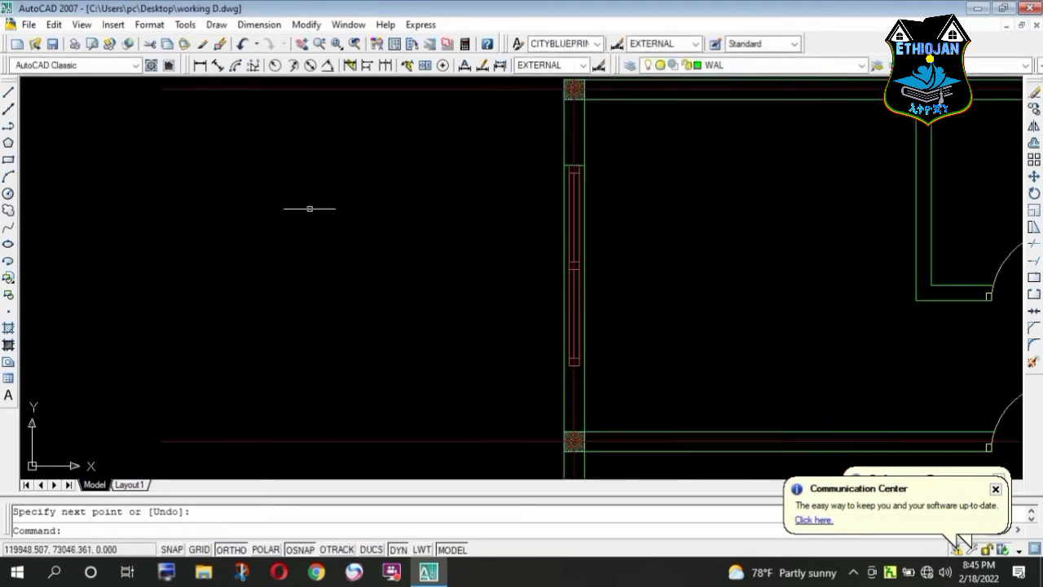
click(6, 96)
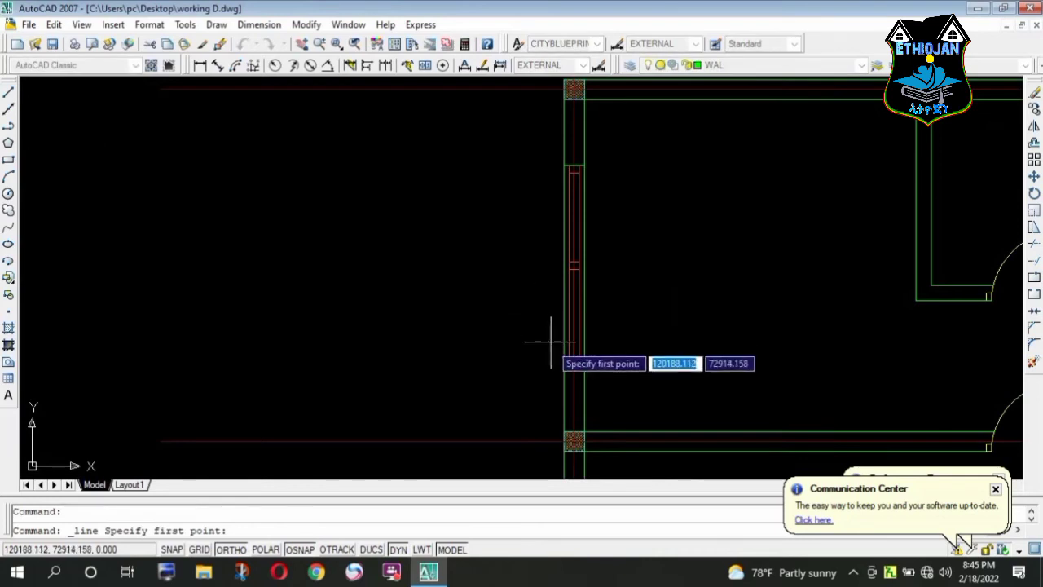
scroll(570, 363, up, 3)
scroll(540, 358, up, 3)
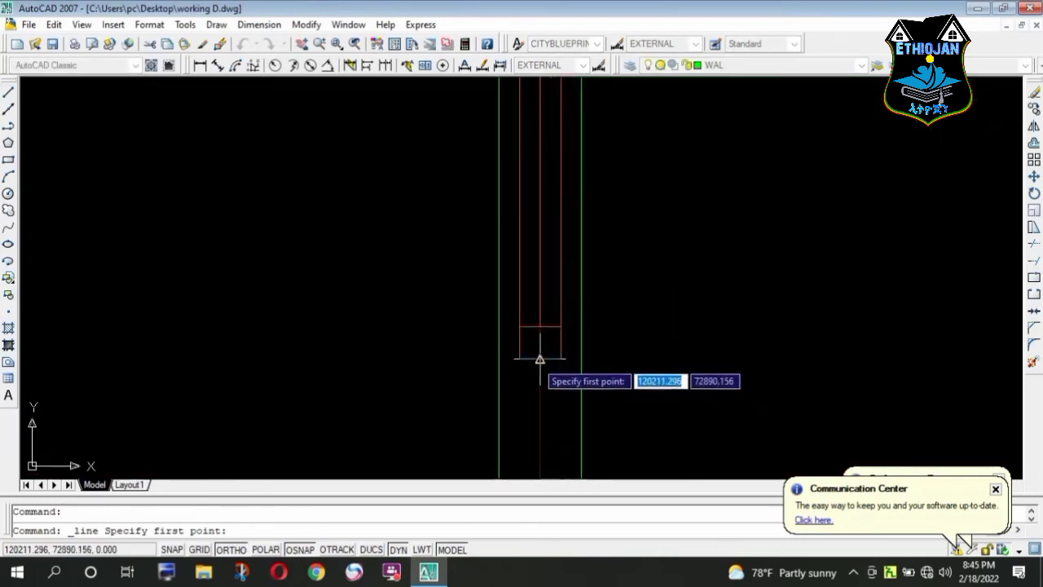
click(498, 359)
click(581, 358)
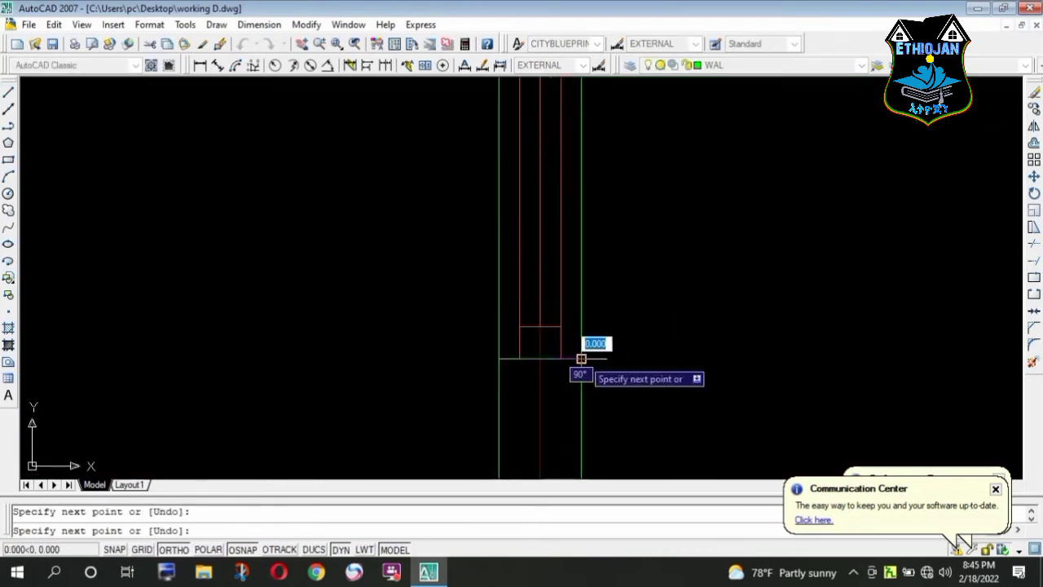
key(Return)
key(Return)
click(522, 326)
key(Return)
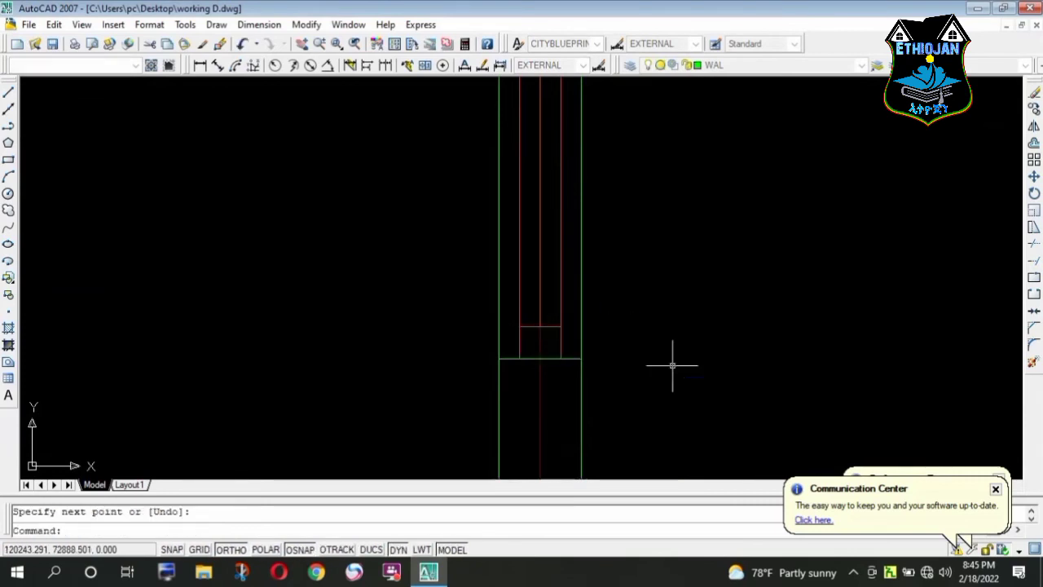
scroll(506, 338, down, 8)
scroll(477, 330, down, 2)
scroll(445, 314, down, 4)
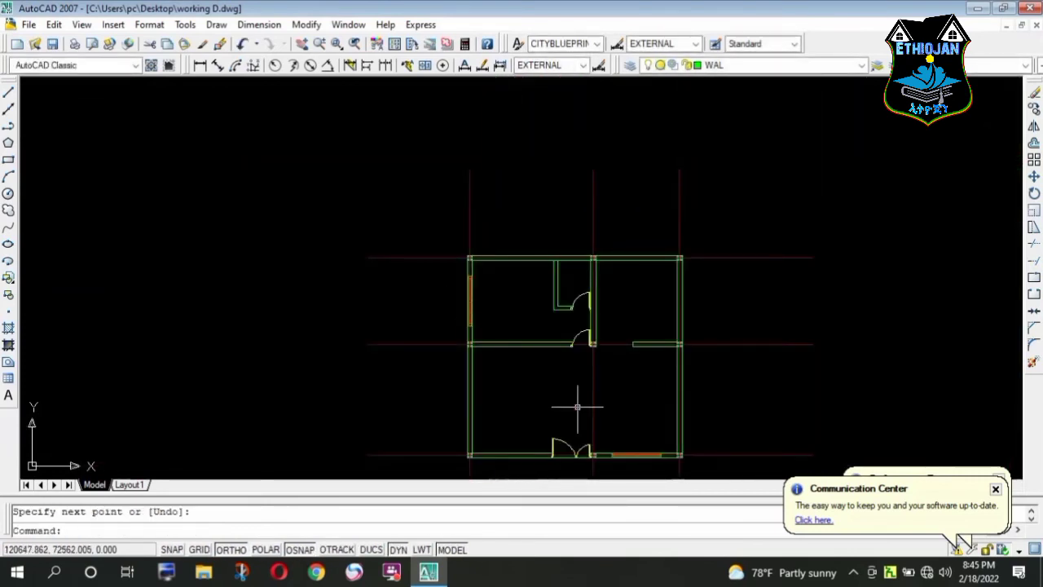
- Erase the 60 dimension from the sample window on the symbol sheet
scroll(539, 269, down, 4)
scroll(340, 256, up, 2)
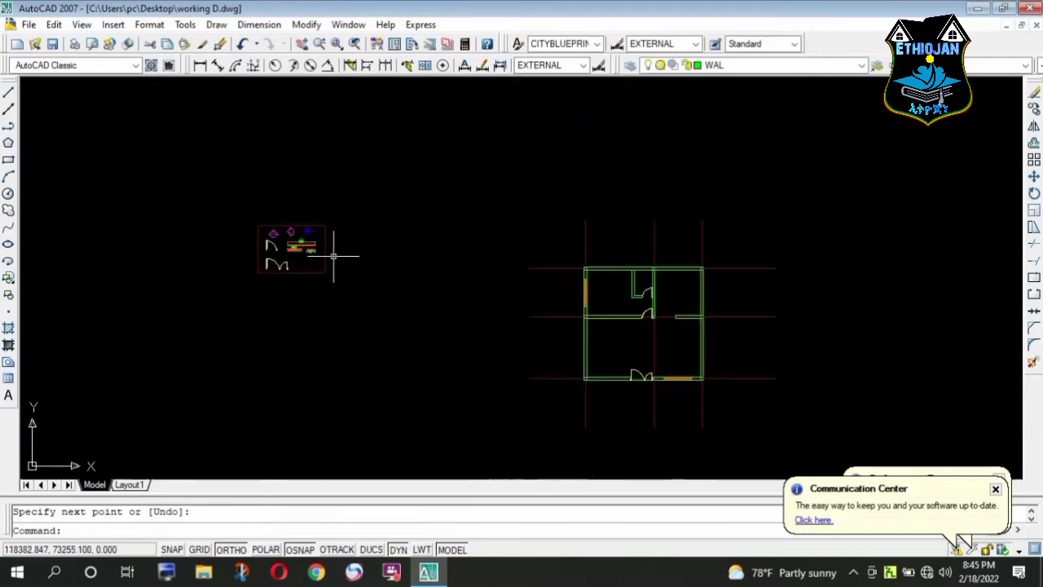
scroll(643, 278, up, 2)
scroll(643, 277, up, 3)
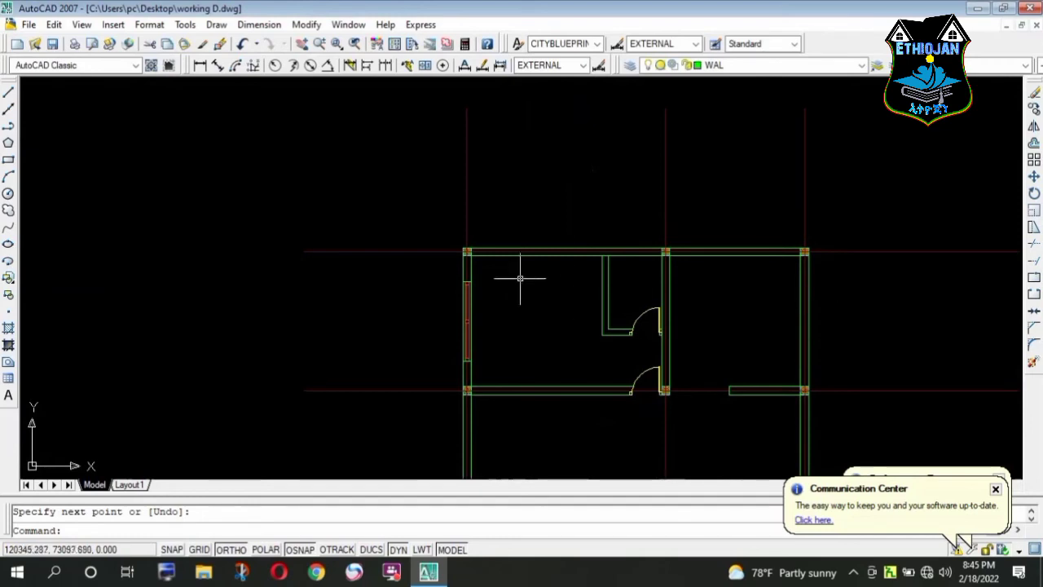
scroll(796, 358, down, 4)
scroll(357, 307, up, 4)
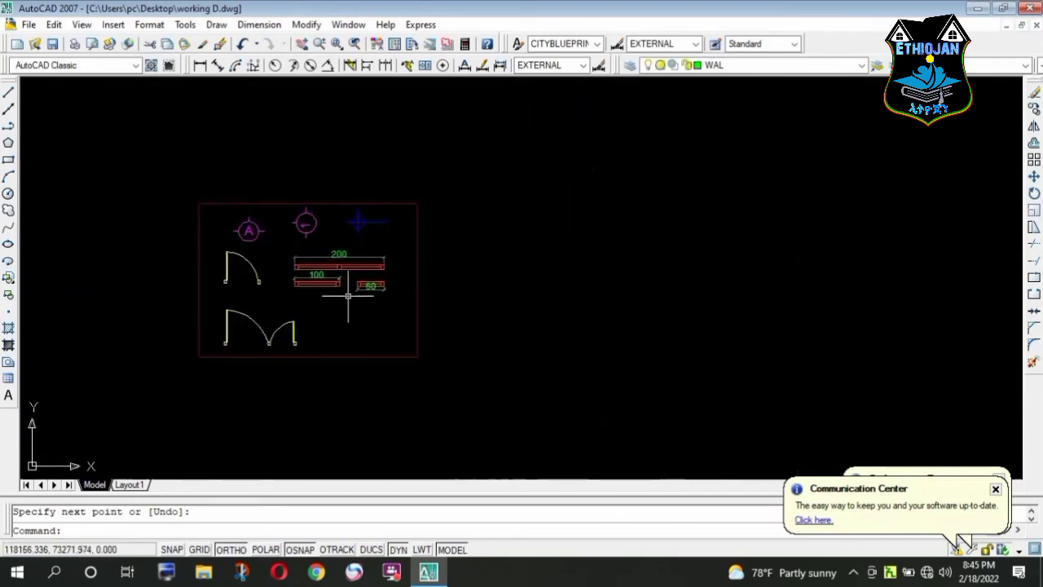
scroll(350, 292, up, 4)
scroll(371, 272, up, 1)
scroll(379, 267, up, 2)
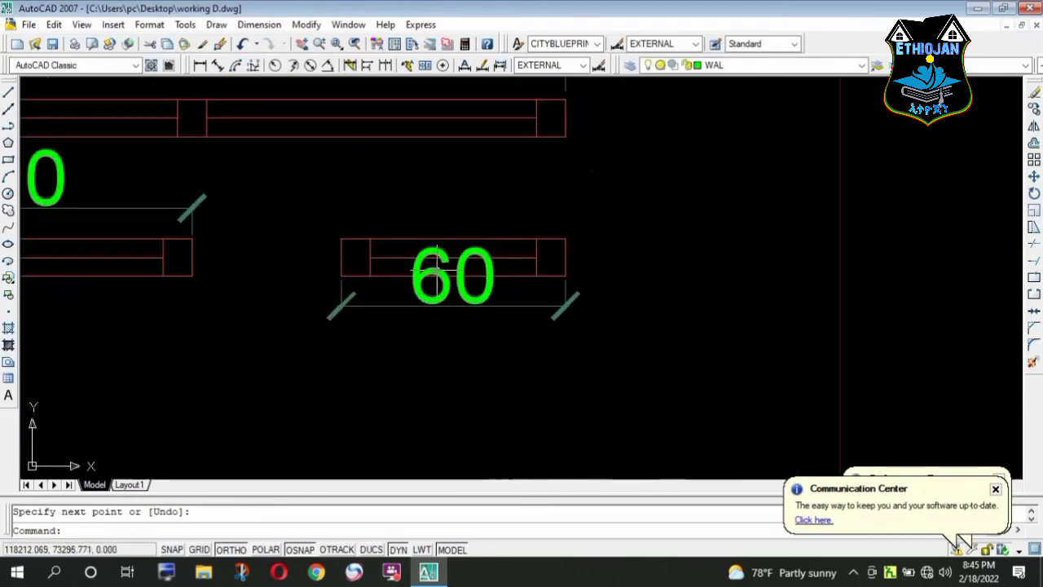
click(481, 304)
key(Delete)
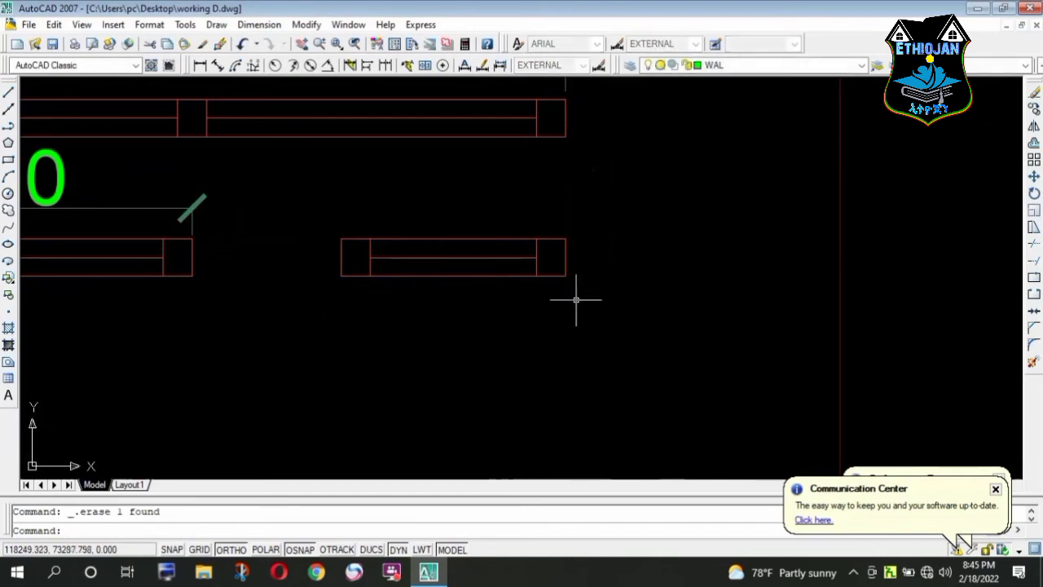
- Move the 60 window's rectangles into the top wall of the floor plan
click(576, 300)
click(324, 218)
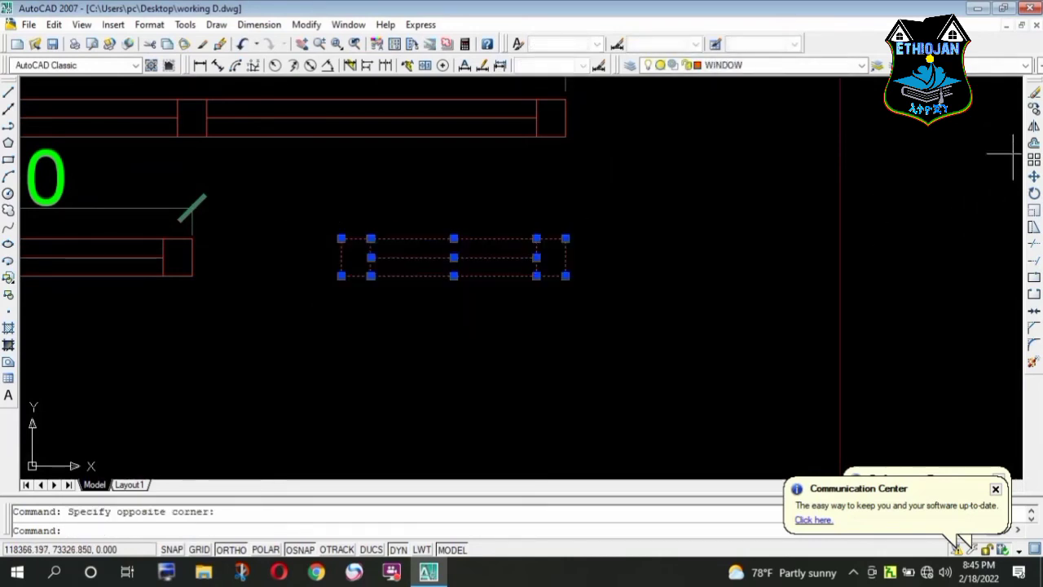
click(1034, 178)
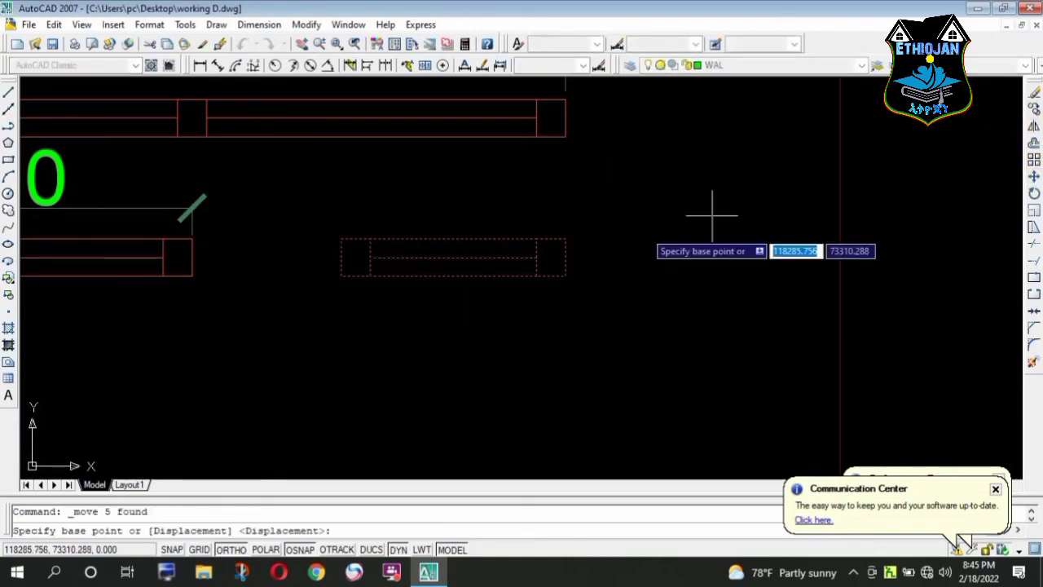
click(454, 258)
scroll(454, 259, down, 1)
scroll(407, 258, down, 3)
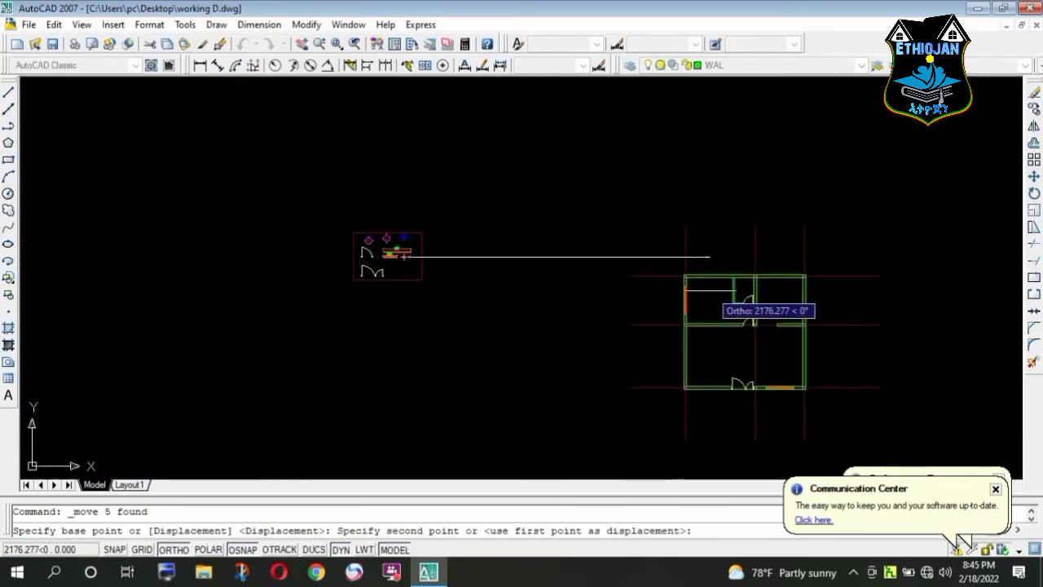
scroll(713, 269, up, 2)
scroll(764, 244, up, 2)
scroll(759, 256, up, 2)
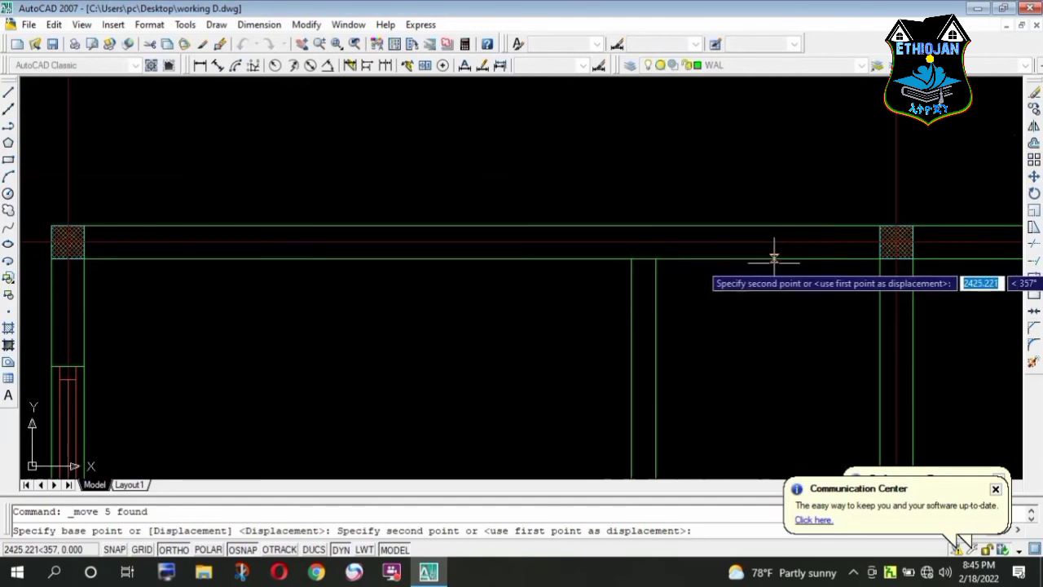
click(740, 140)
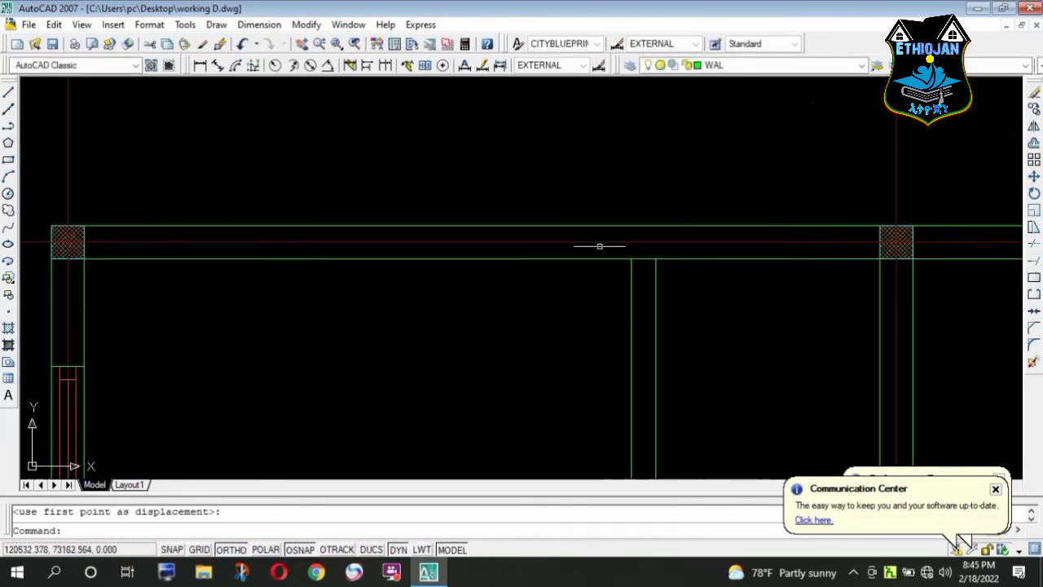
scroll(600, 245, down, 3)
scroll(644, 233, up, 2)
scroll(666, 245, up, 1)
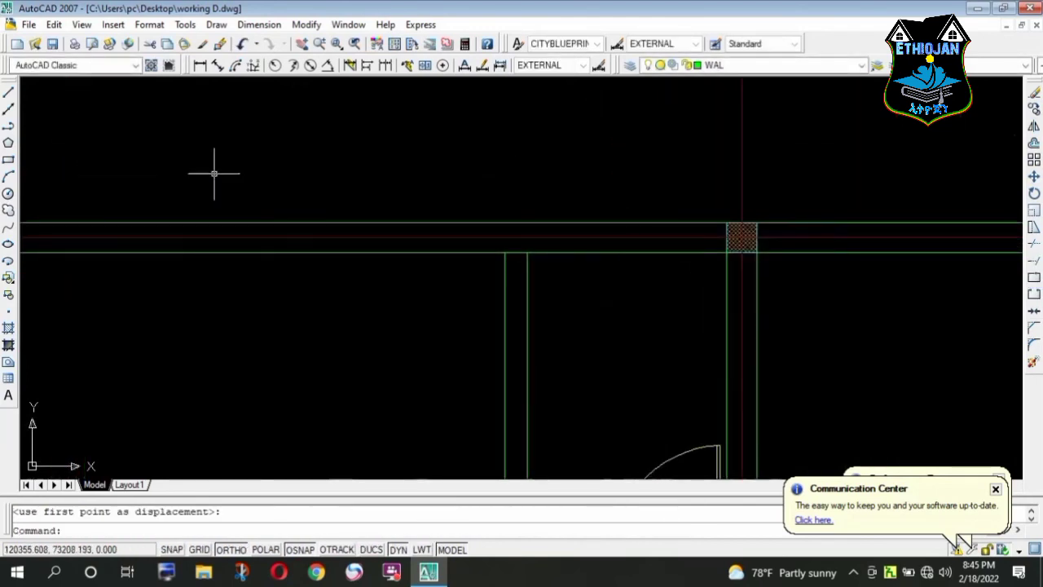
click(8, 97)
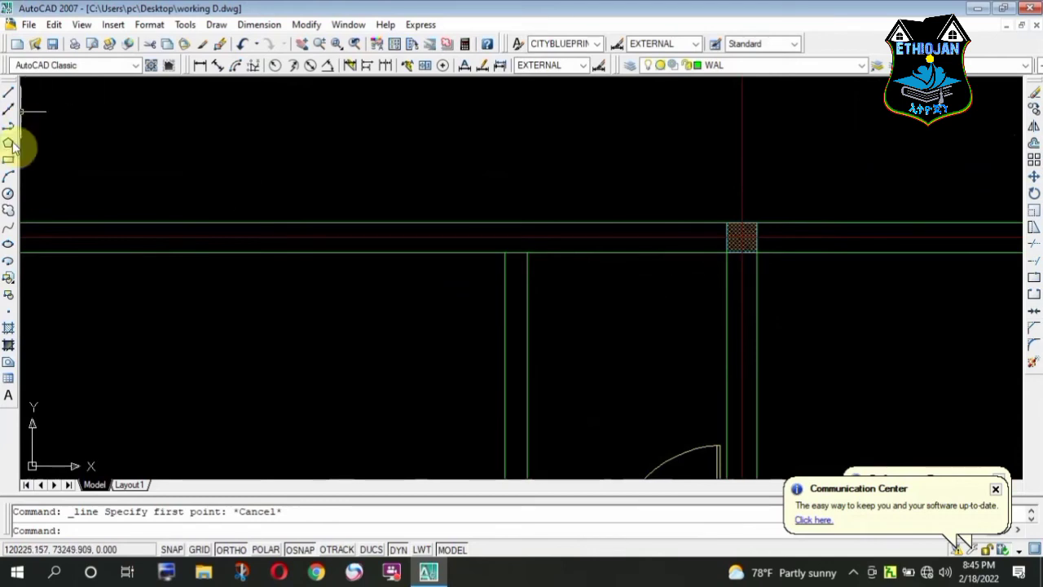
- Add a temporary 150 linear dimension from the wall corner to the column edge
click(197, 70)
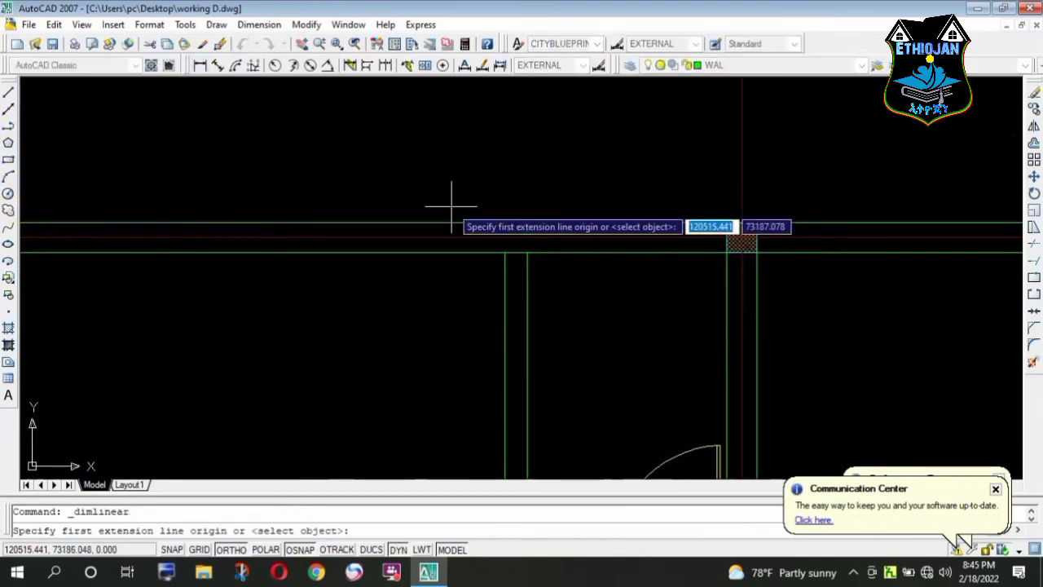
click(505, 252)
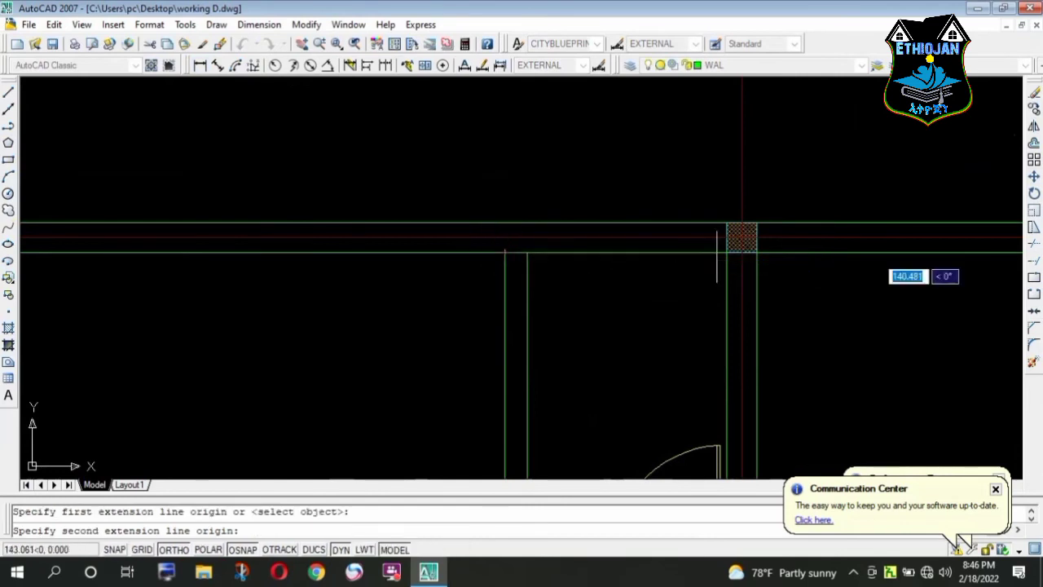
click(727, 252)
click(716, 194)
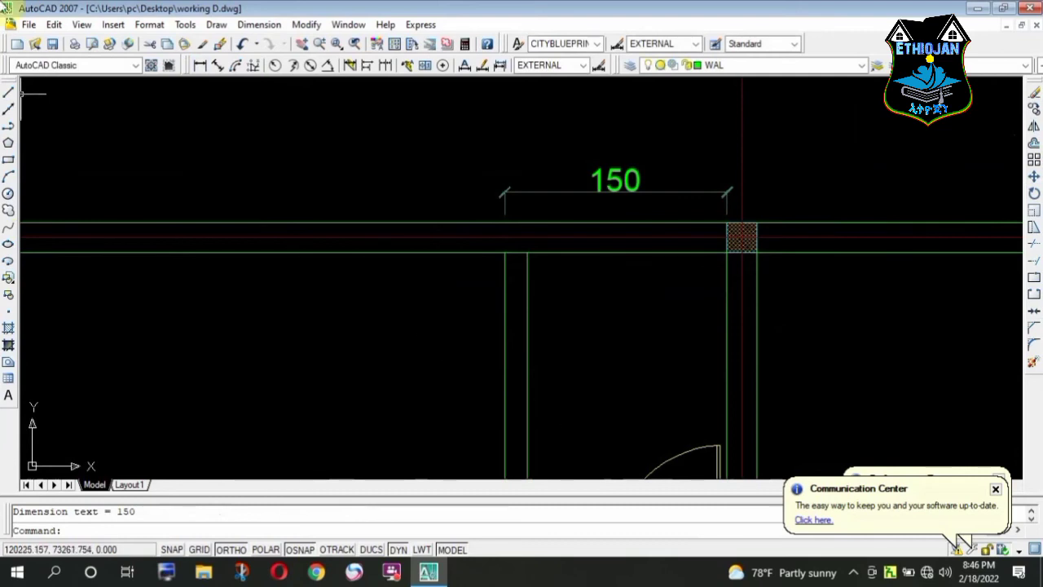
- Draw a 75-unit guide line from the opening's left edge, then delete the 150 dimension
click(8, 94)
scroll(617, 257, up, 1)
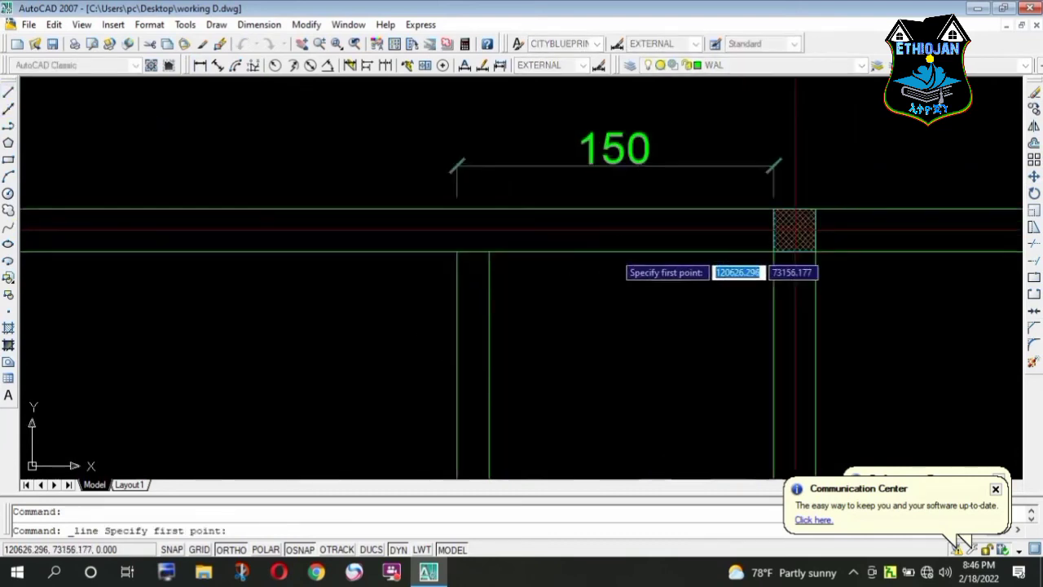
click(456, 230)
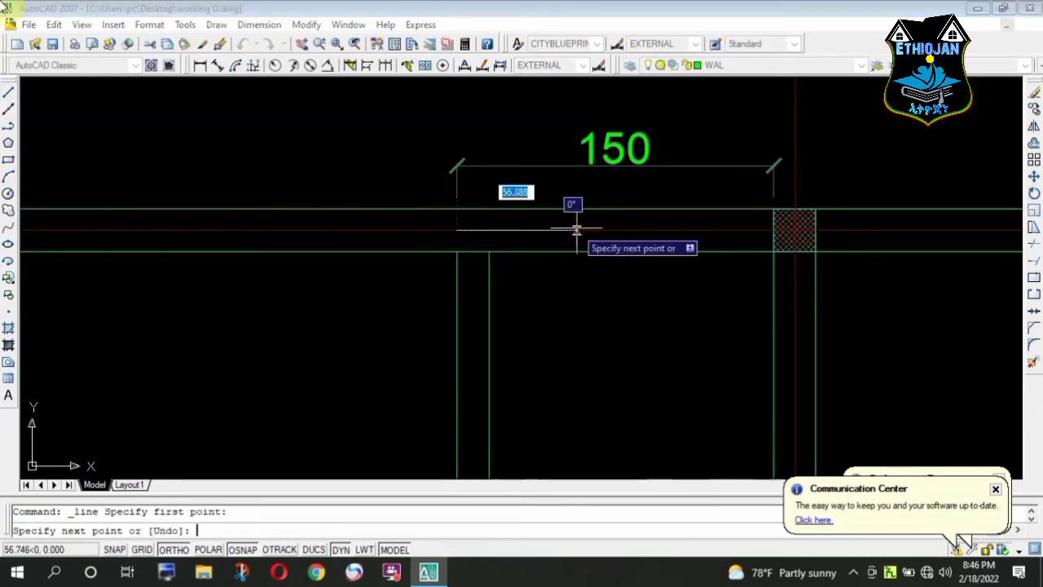
key(Return)
key(Return)
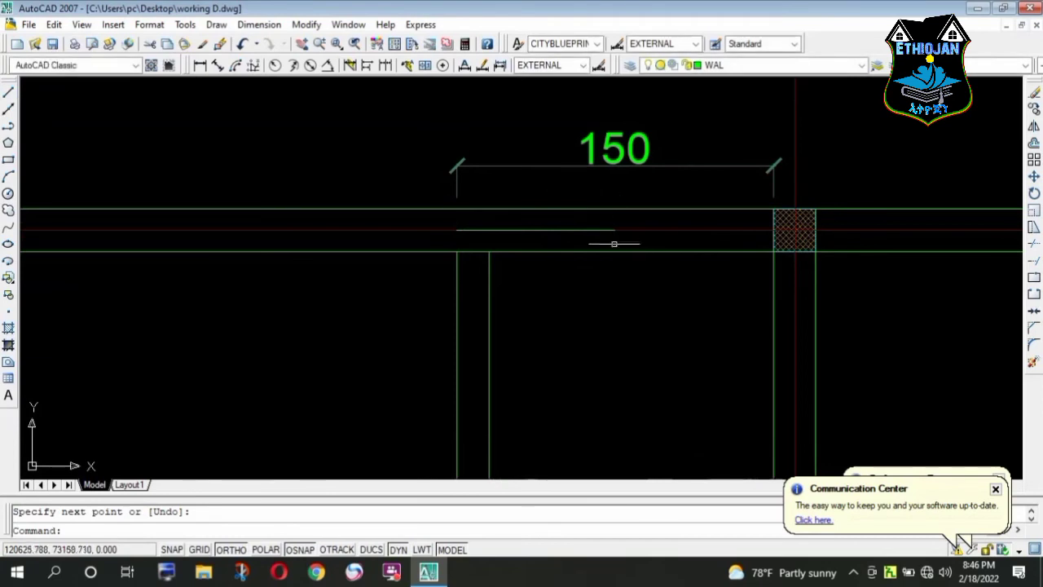
click(626, 172)
key(Delete)
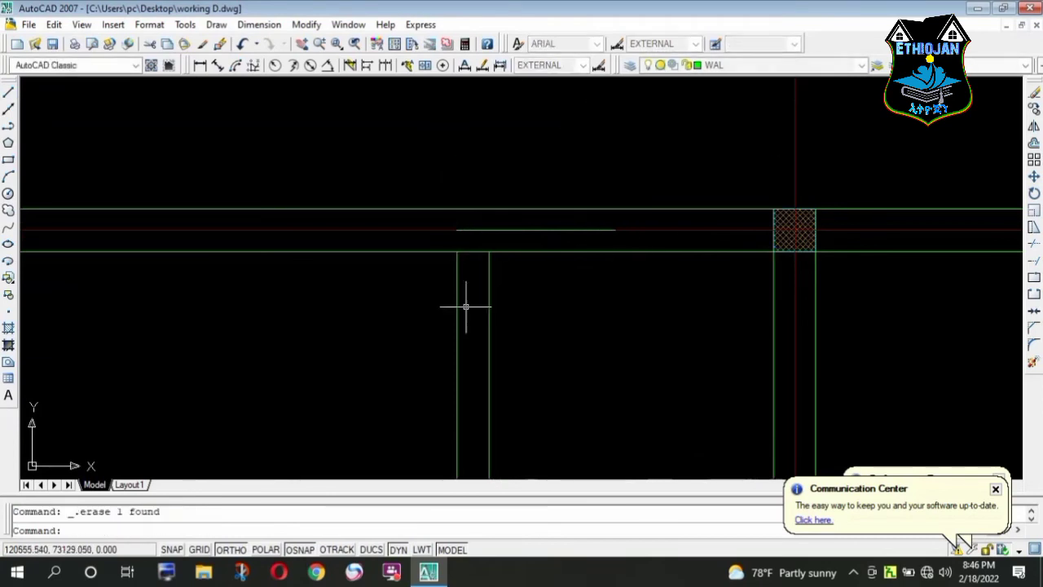
scroll(469, 318, down, 3)
- Move the selected 60 window block into the top wall opening
click(550, 197)
click(470, 150)
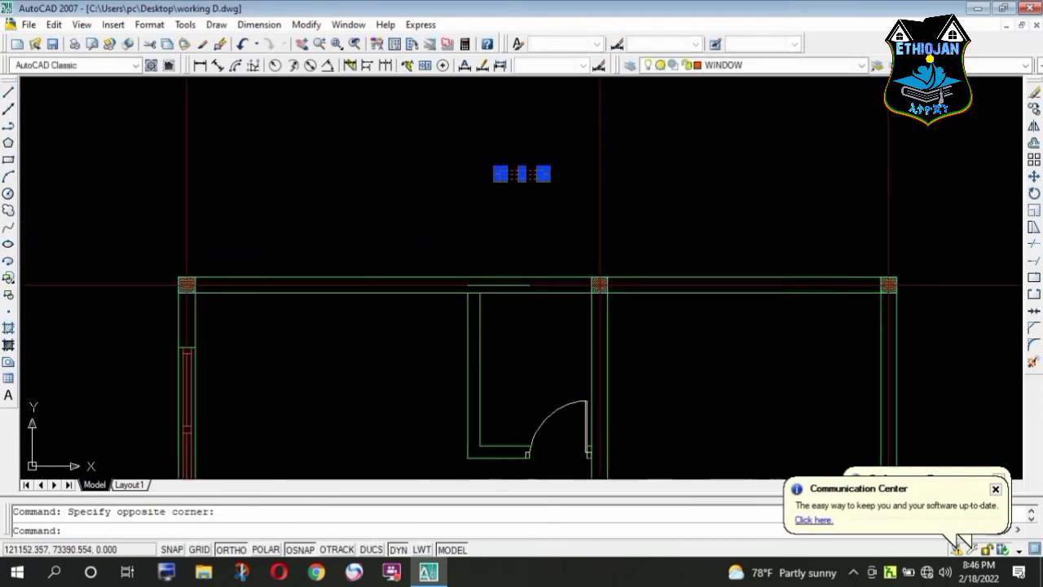
click(1034, 174)
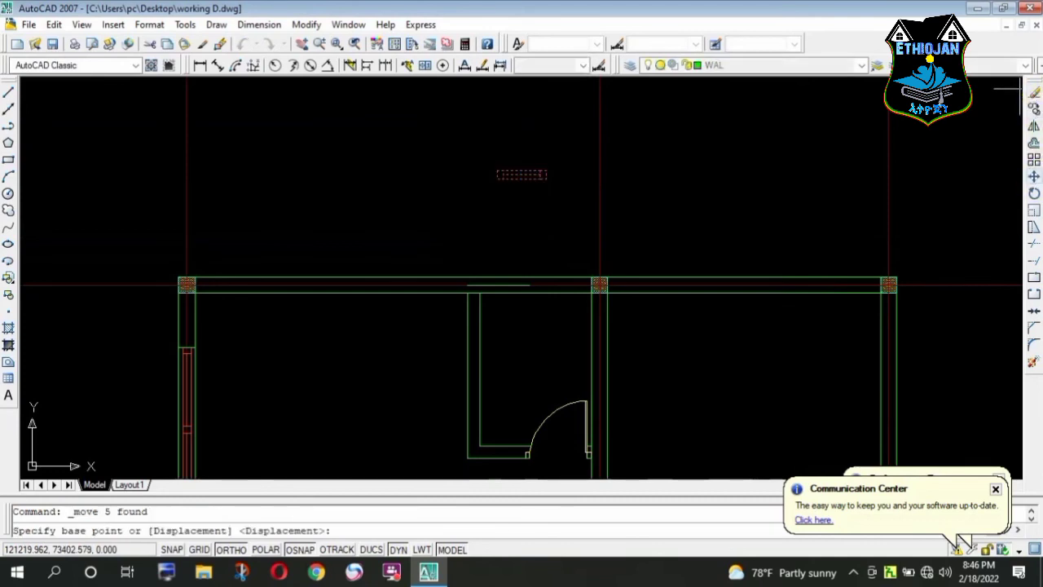
scroll(521, 175, up, 3)
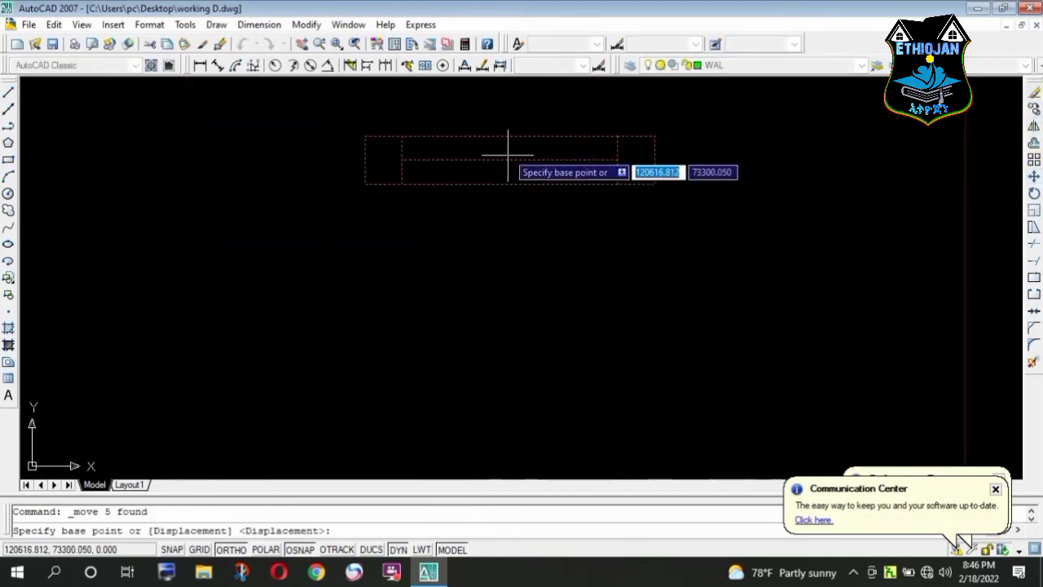
click(508, 160)
scroll(522, 188, down, 3)
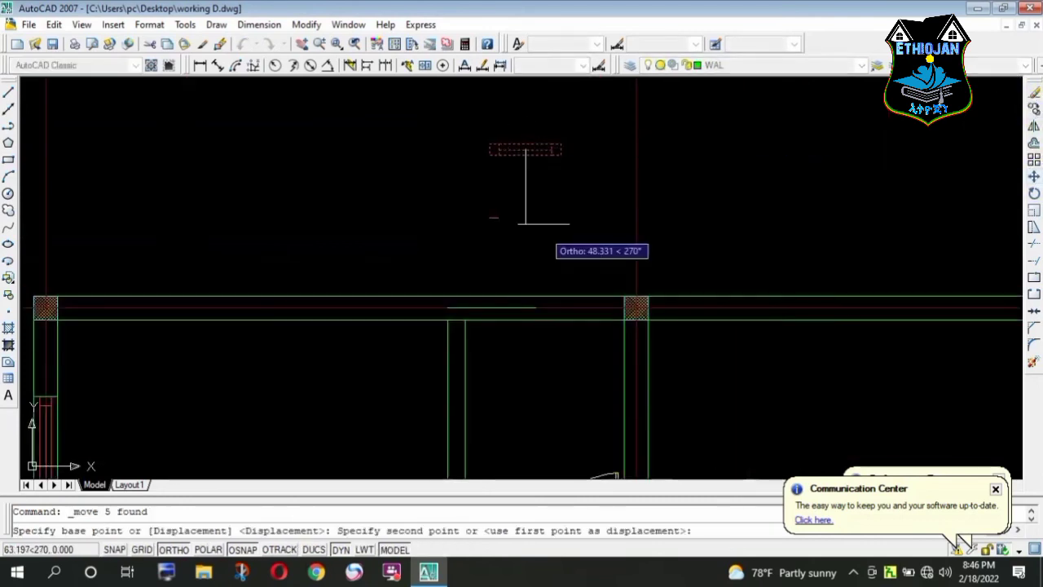
scroll(536, 305, up, 2)
scroll(535, 305, up, 2)
click(536, 311)
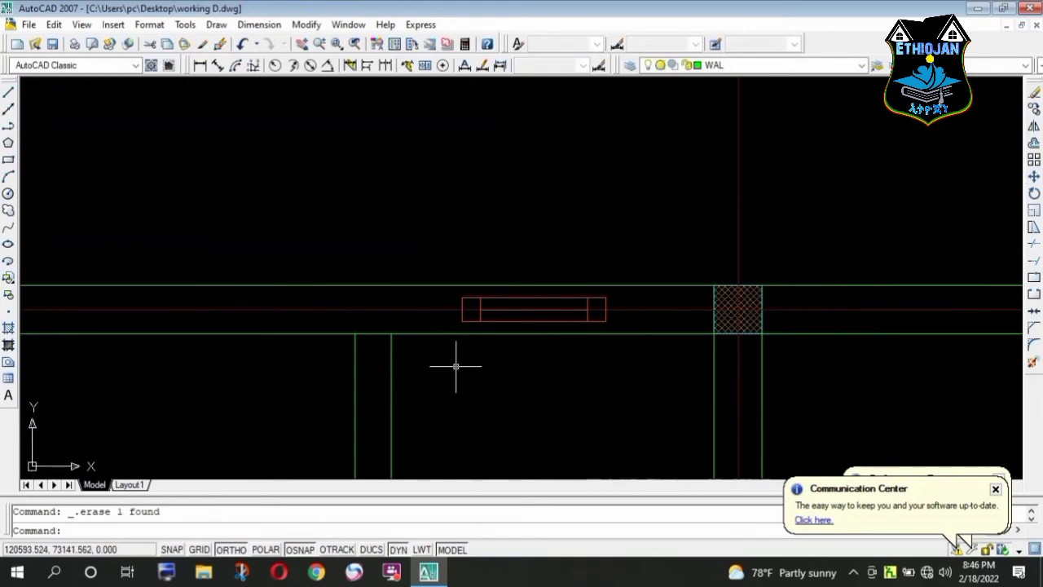
- Draw vertical jamb lines across the wall at the window's right and left ends
click(9, 96)
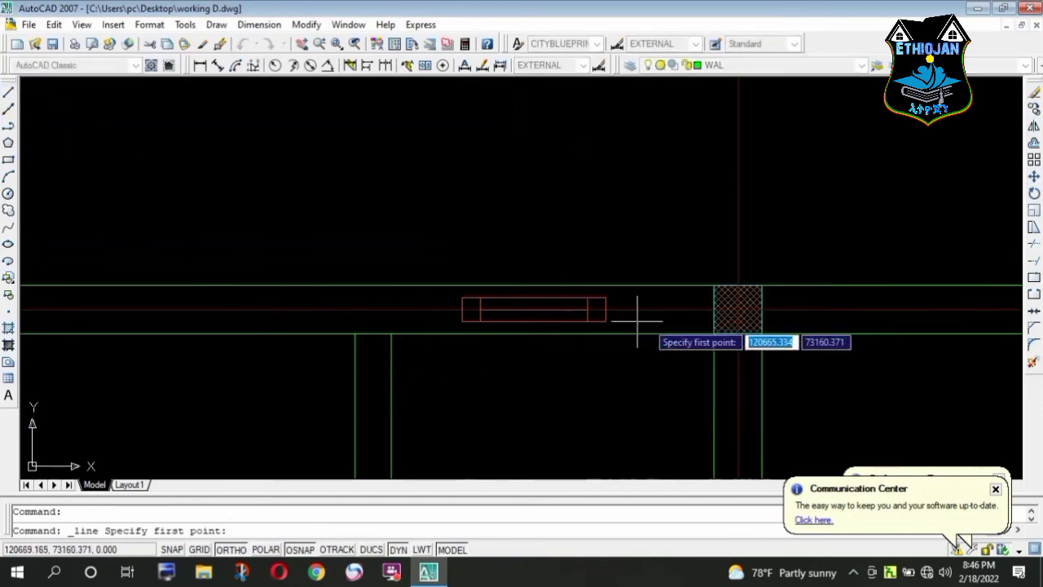
click(606, 285)
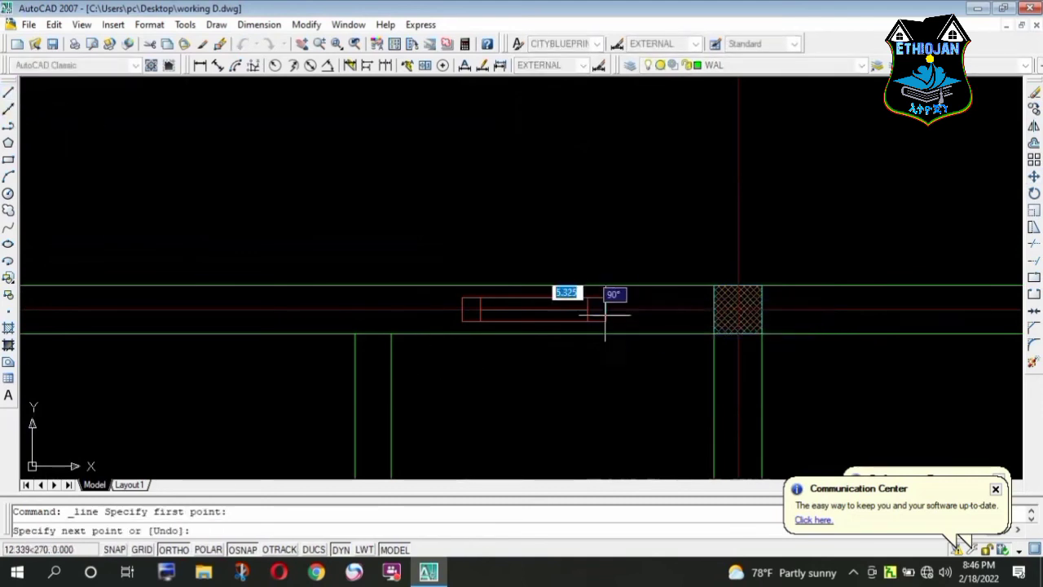
click(606, 334)
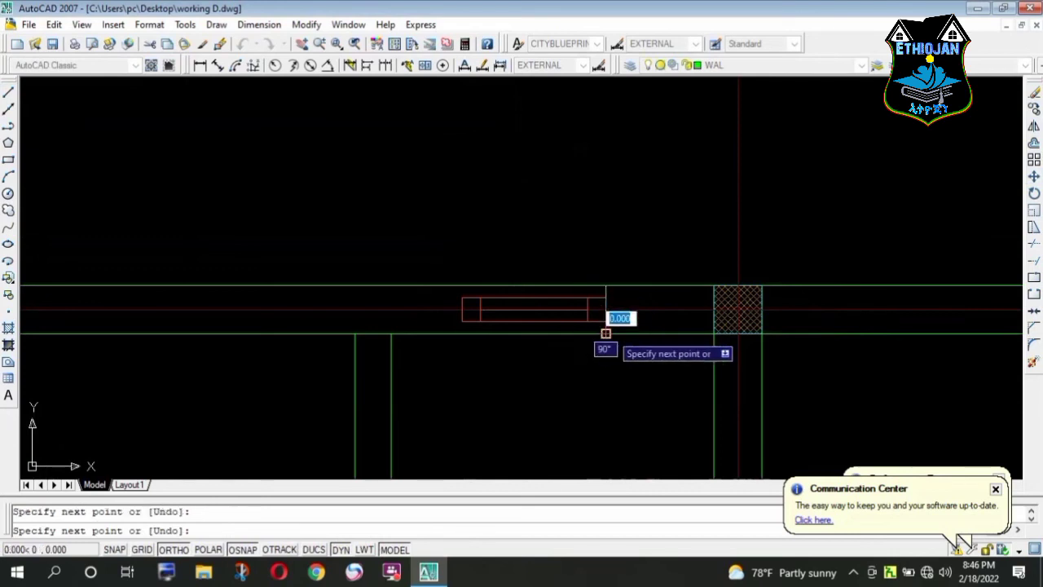
key(Return)
key(Return)
scroll(462, 298, up, 2)
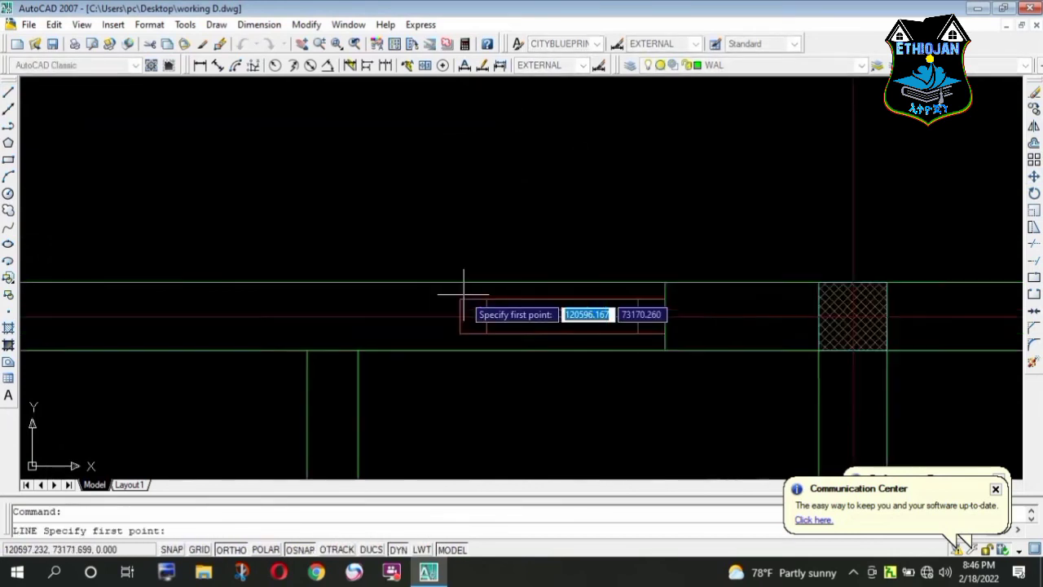
scroll(466, 291, up, 3)
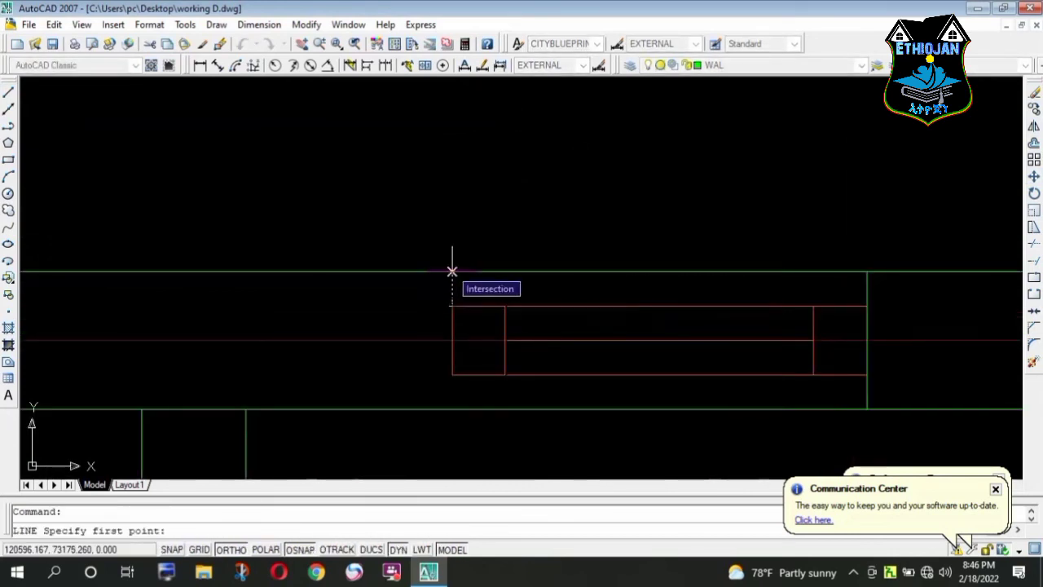
click(453, 271)
click(452, 411)
key(Return)
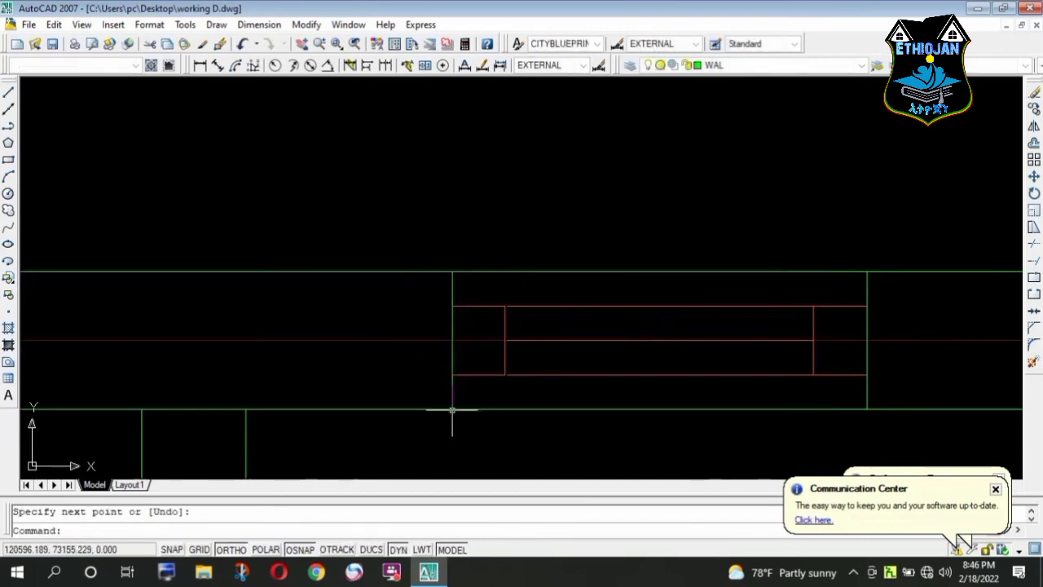
scroll(546, 218, down, 3)
scroll(535, 339, down, 3)
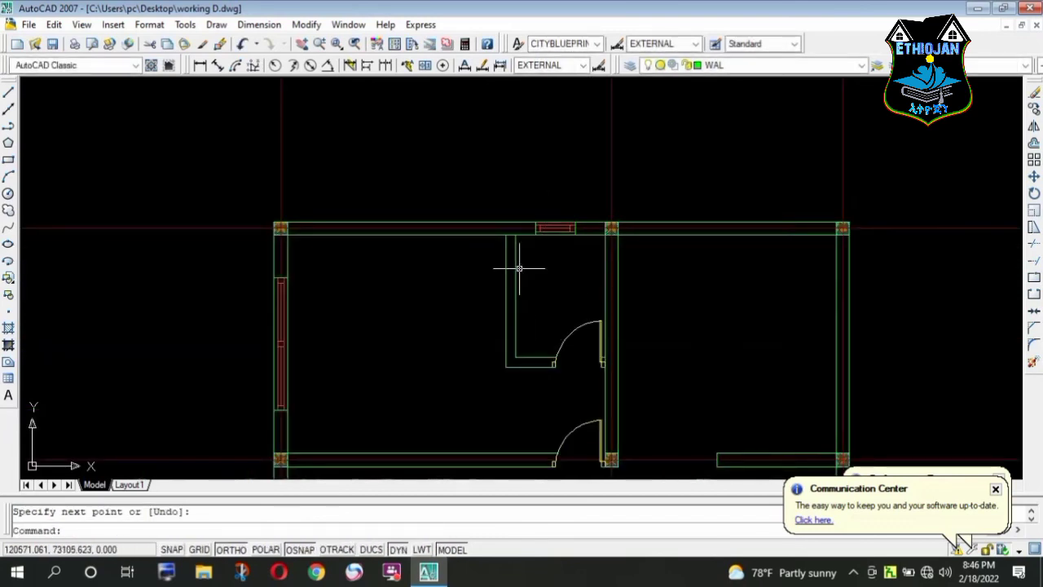
scroll(519, 268, down, 3)
scroll(640, 288, up, 2)
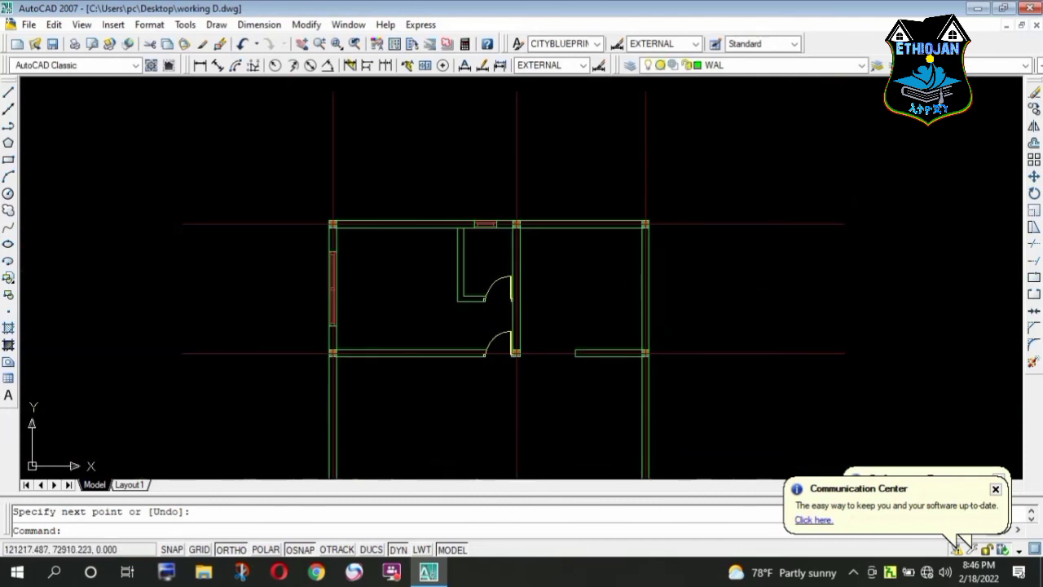
- Erase the 100 dimension above the small window
scroll(706, 305, down, 3)
scroll(693, 295, down, 2)
scroll(408, 255, up, 3)
scroll(399, 257, up, 2)
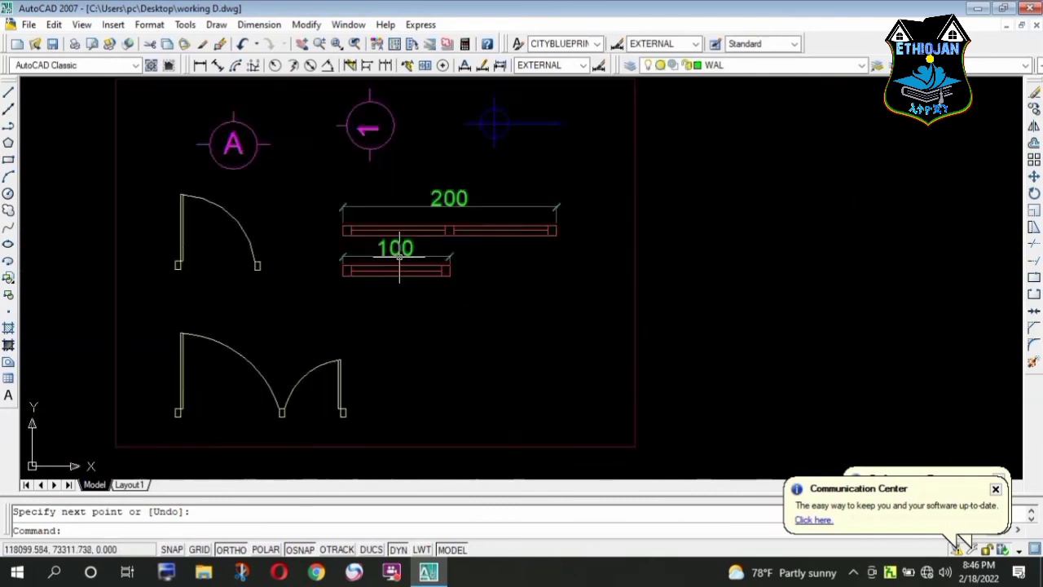
scroll(399, 257, up, 3)
click(387, 234)
key(Delete)
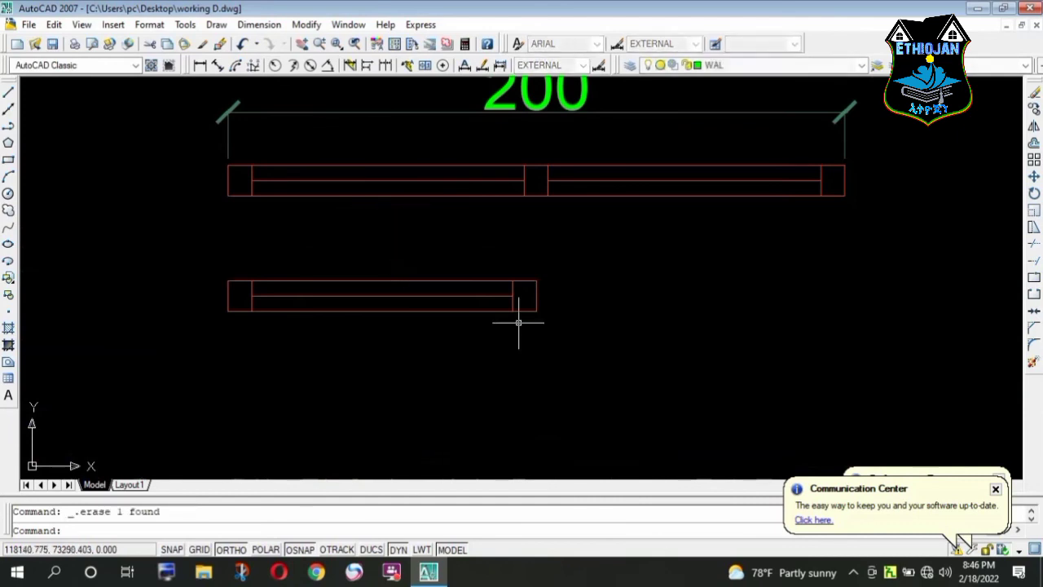
- Crossing-select the small window block and move it to the right of the floor plan
click(582, 336)
click(212, 258)
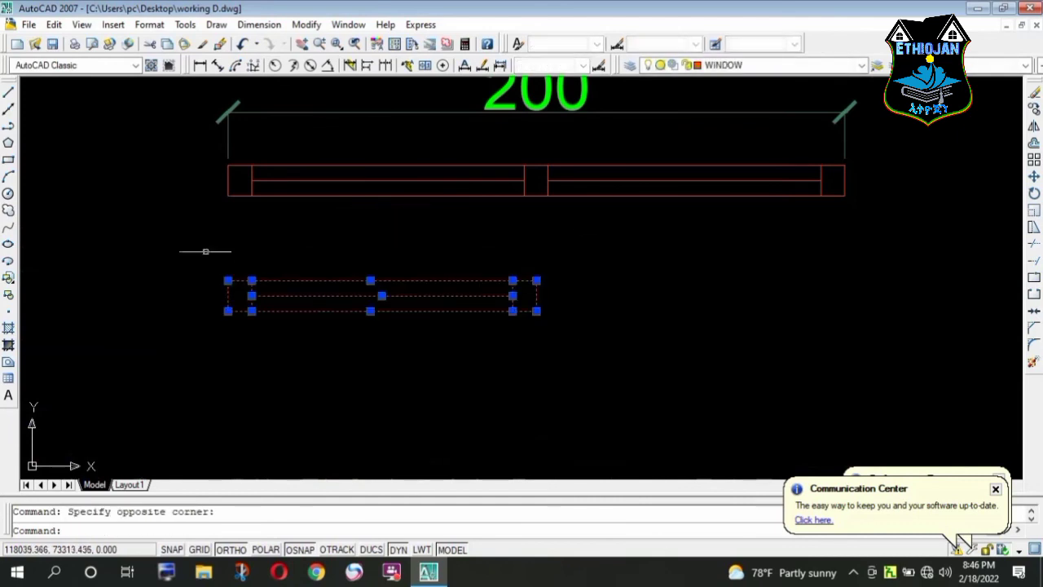
click(1034, 176)
click(419, 298)
scroll(351, 301, down, 2)
scroll(337, 291, down, 3)
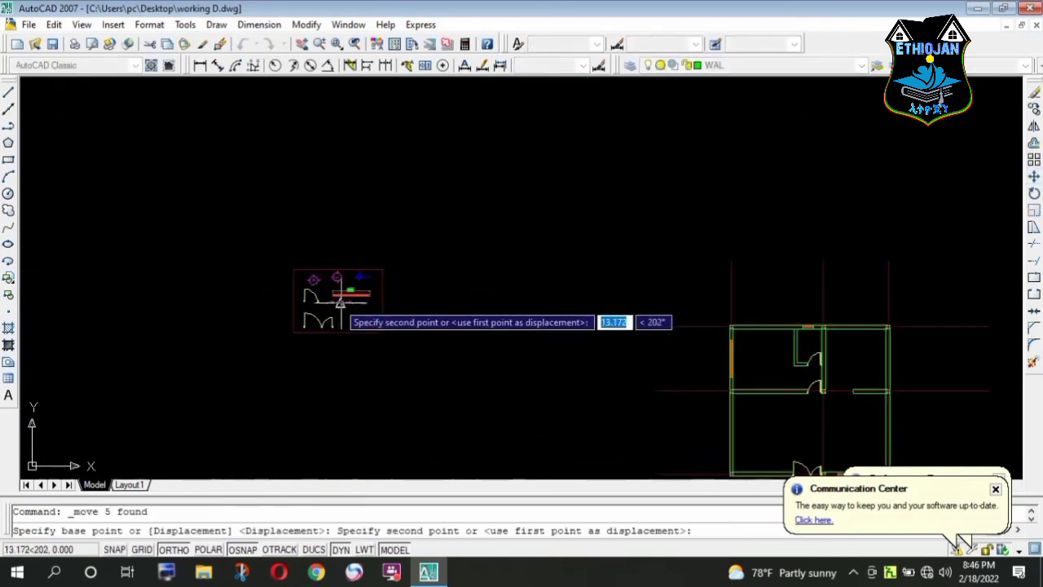
scroll(974, 391, up, 1)
scroll(974, 391, up, 4)
scroll(873, 372, up, 2)
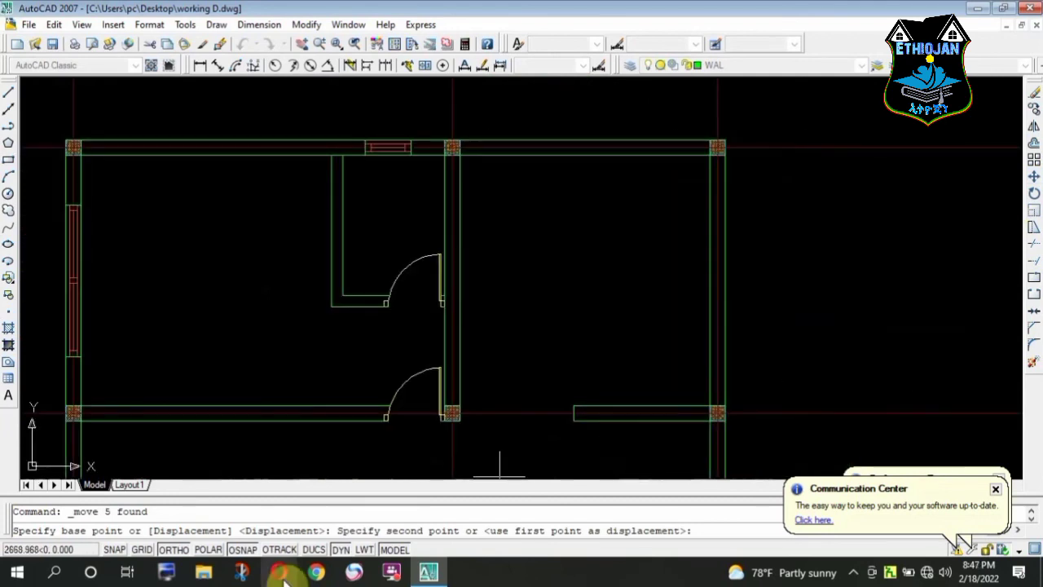
click(804, 291)
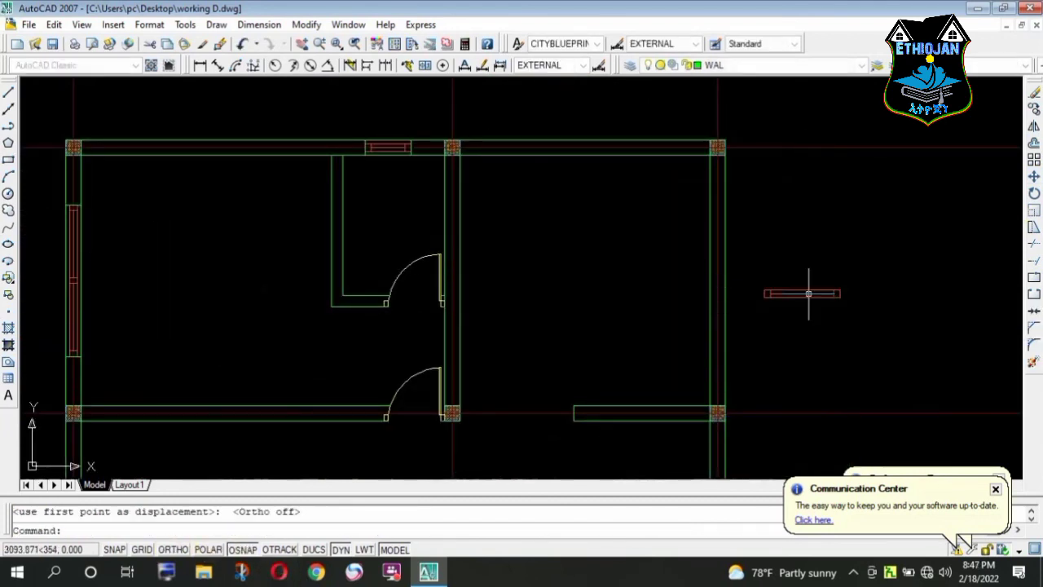
key(Escape)
- Try turning the moved window to vertical, then undo that rotation
click(864, 313)
click(775, 272)
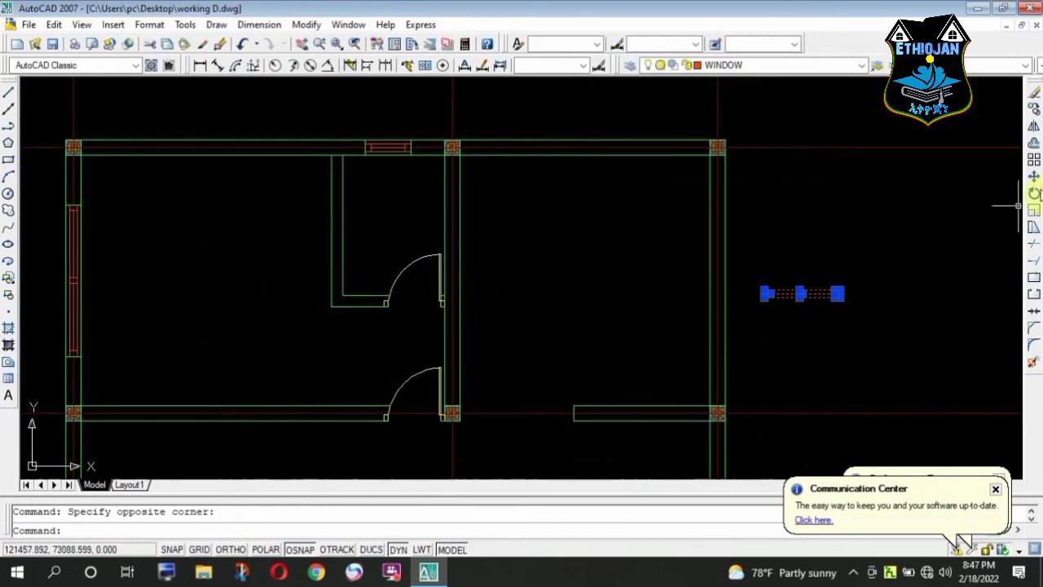
click(839, 290)
click(827, 367)
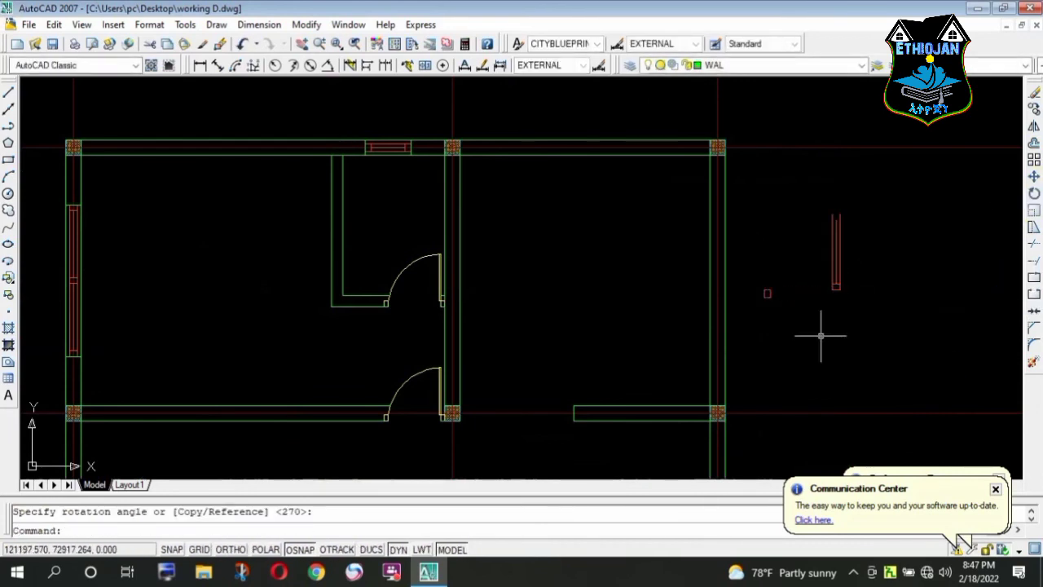
key(ctrl+z)
- Reselect the window and rotate it to vertical about its right end with Ortho on
click(855, 309)
click(745, 273)
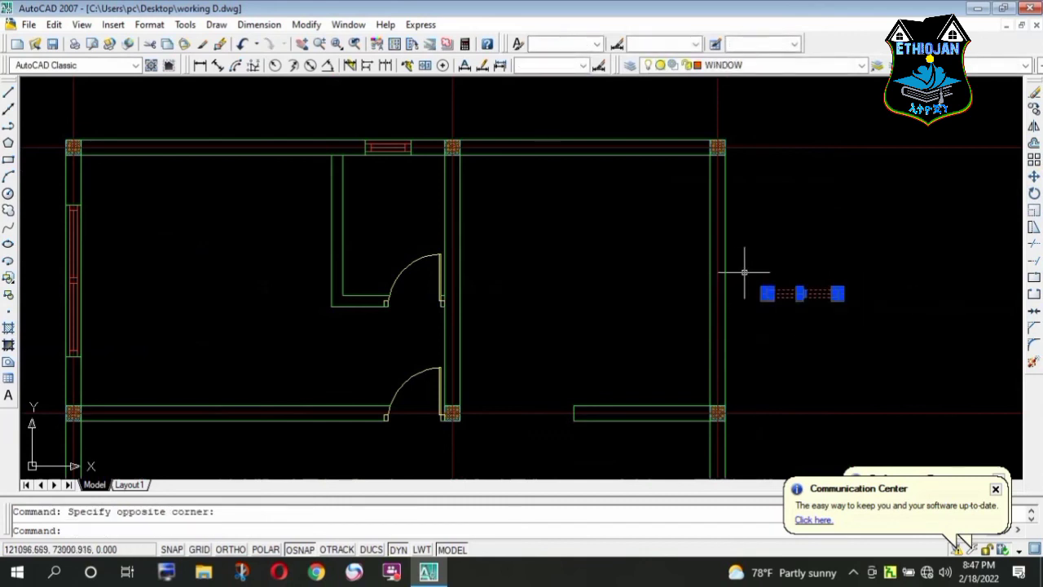
click(1034, 193)
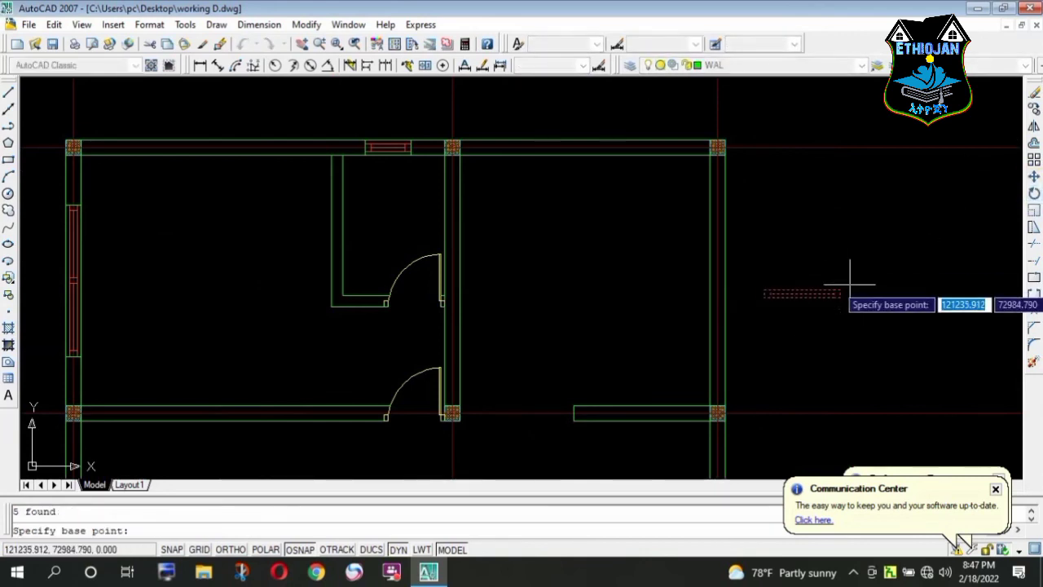
click(840, 291)
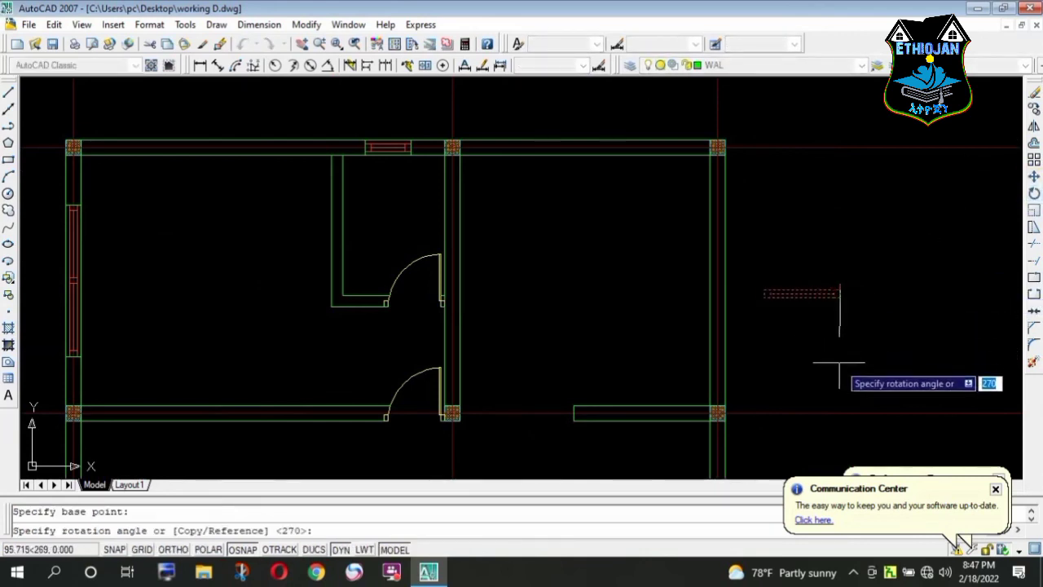
click(165, 550)
click(857, 342)
key(space)
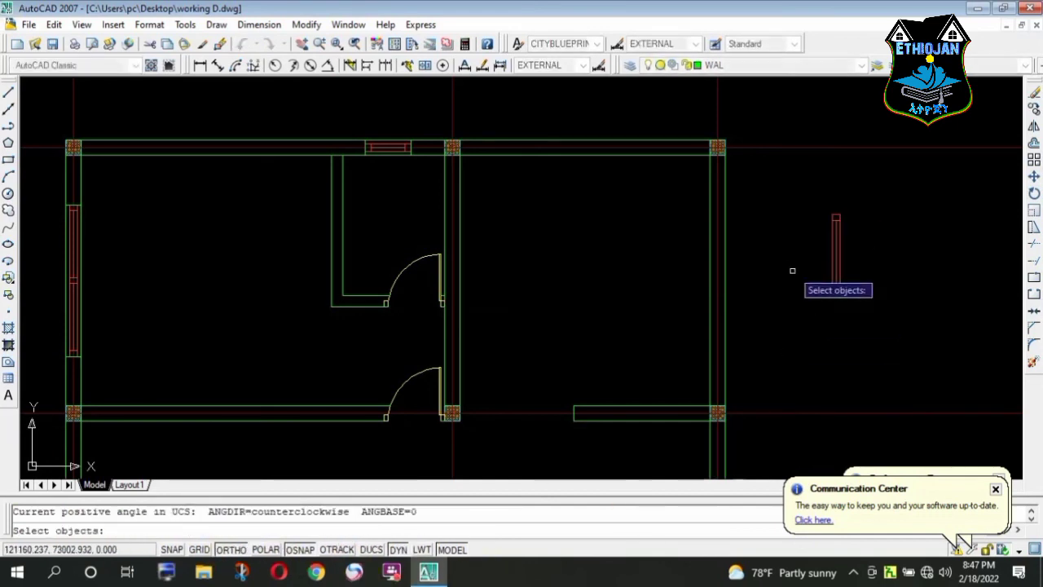
- Cancel the repeated rotation and crossing-select the upright window block
scroll(793, 271, up, 3)
key(Escape)
scroll(721, 271, down, 3)
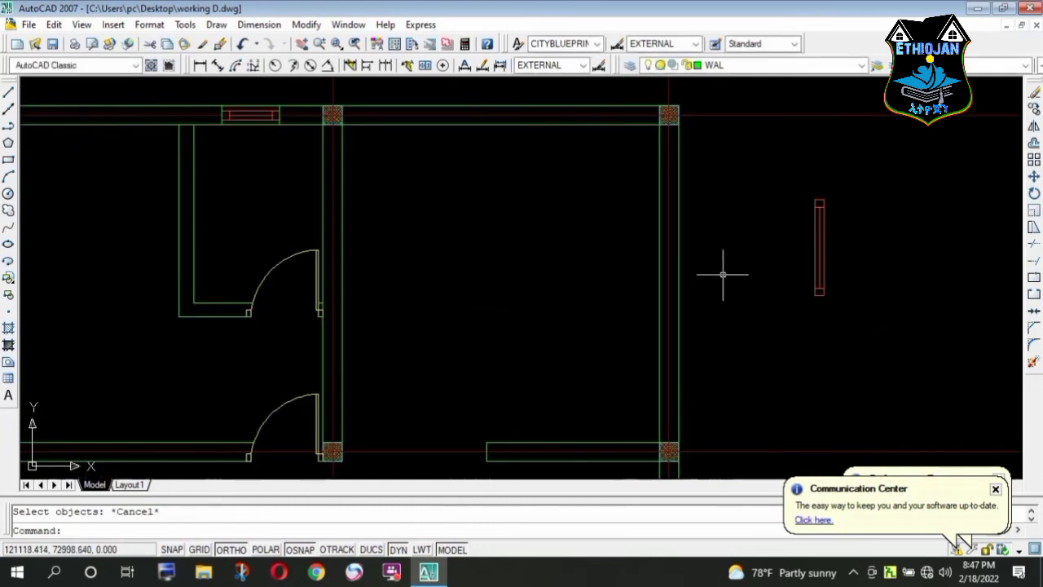
click(864, 318)
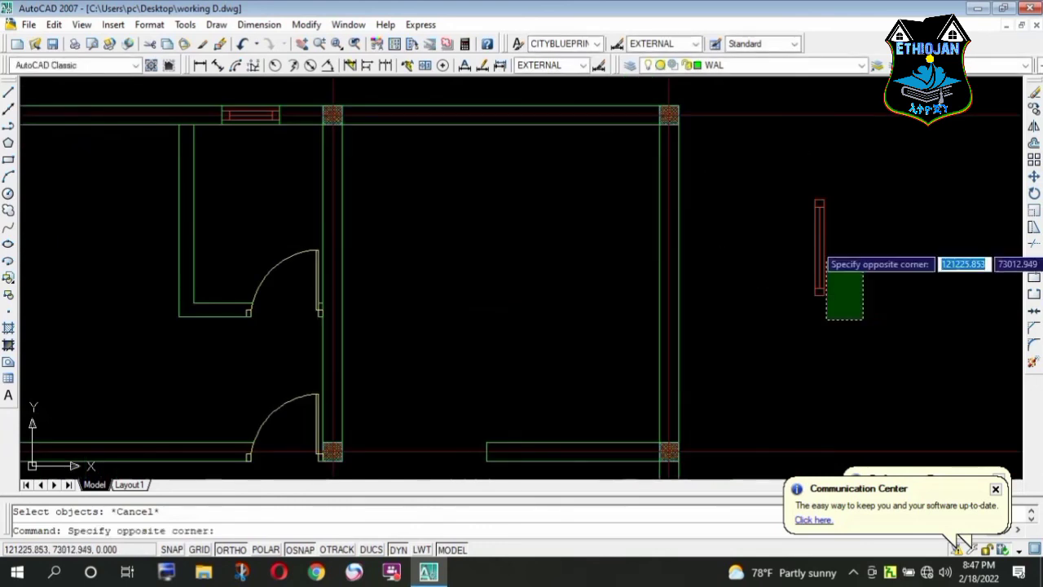
click(809, 161)
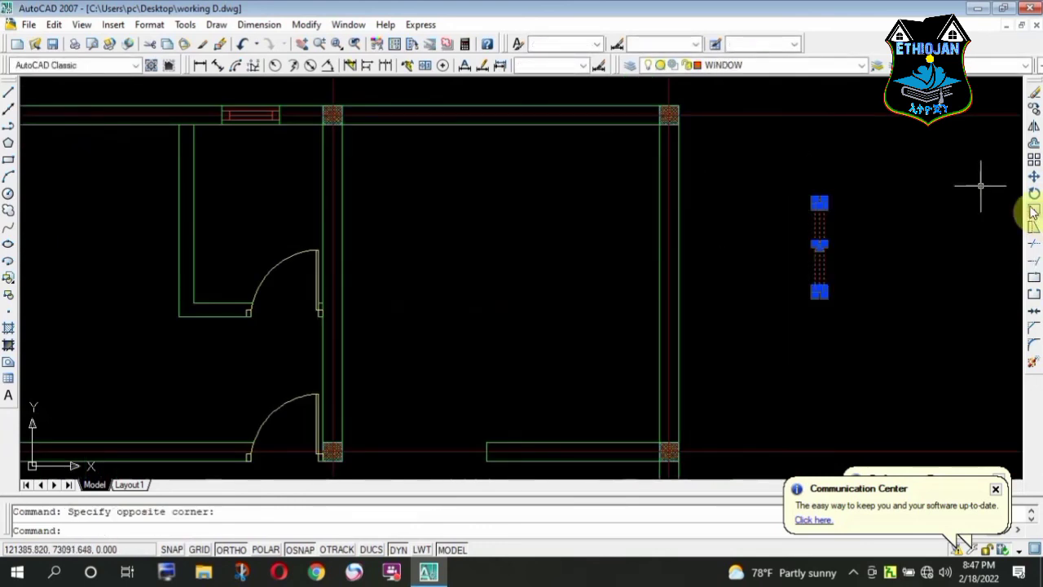
- Move the upright window with Ortho off, then undo the misplaced move
click(1034, 174)
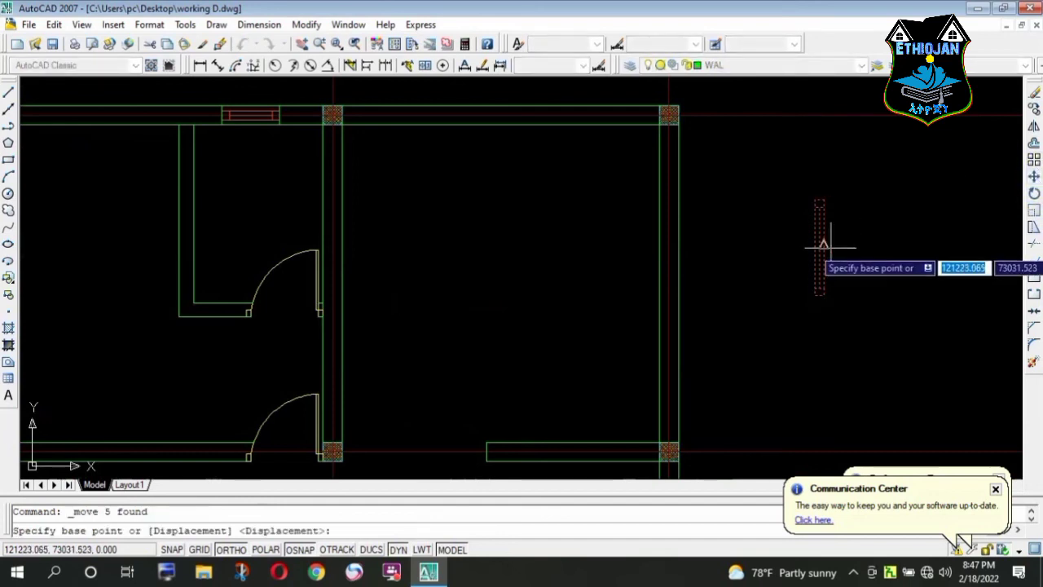
scroll(819, 247, up, 5)
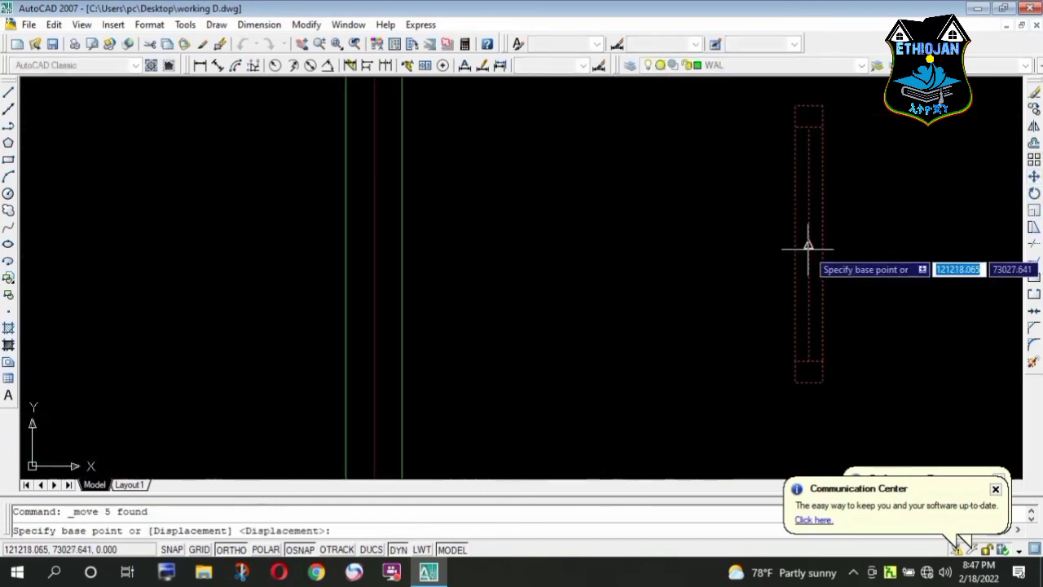
click(808, 243)
scroll(809, 243, down, 6)
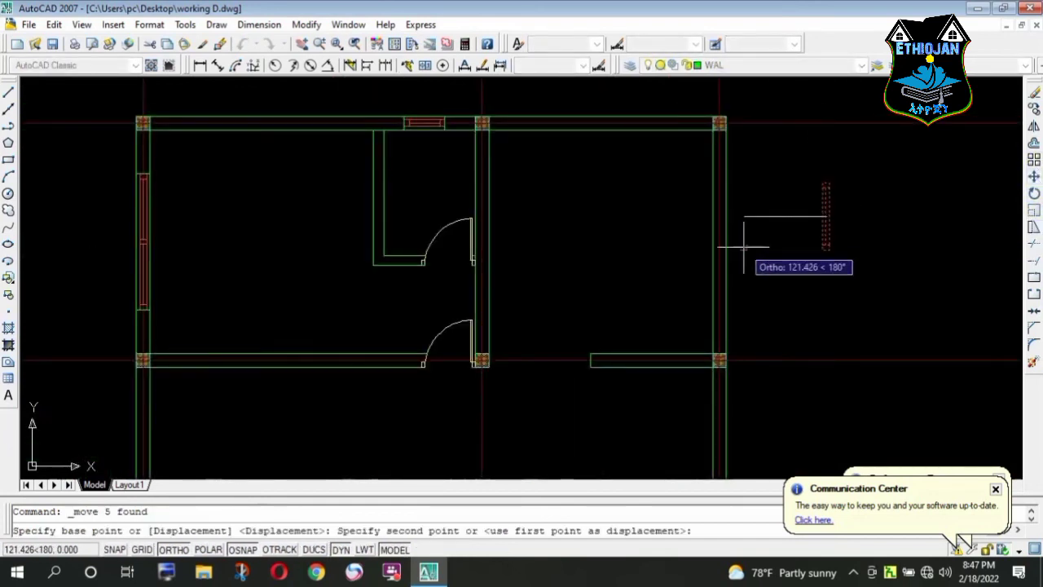
scroll(701, 273, up, 3)
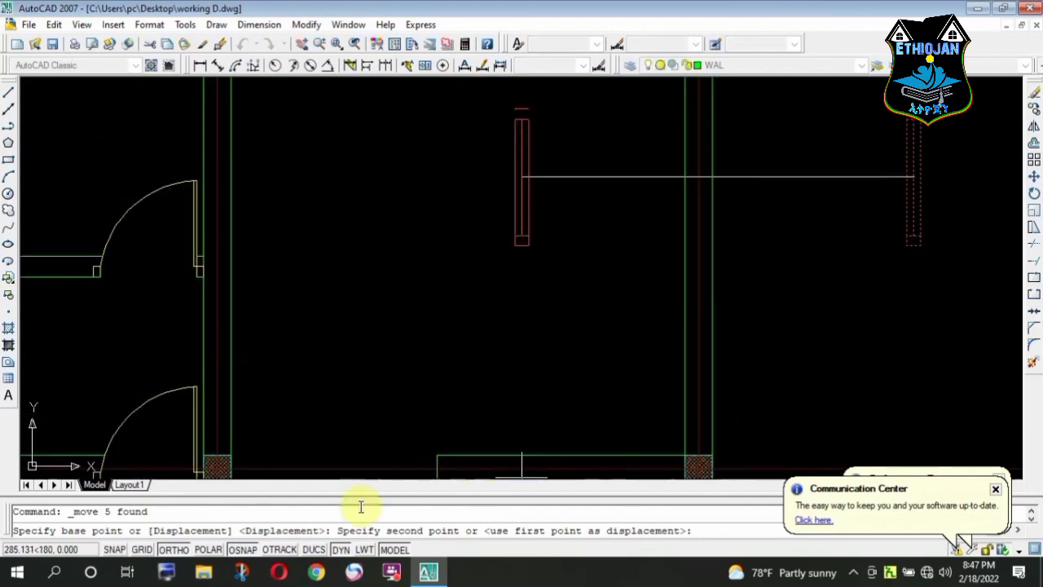
click(182, 549)
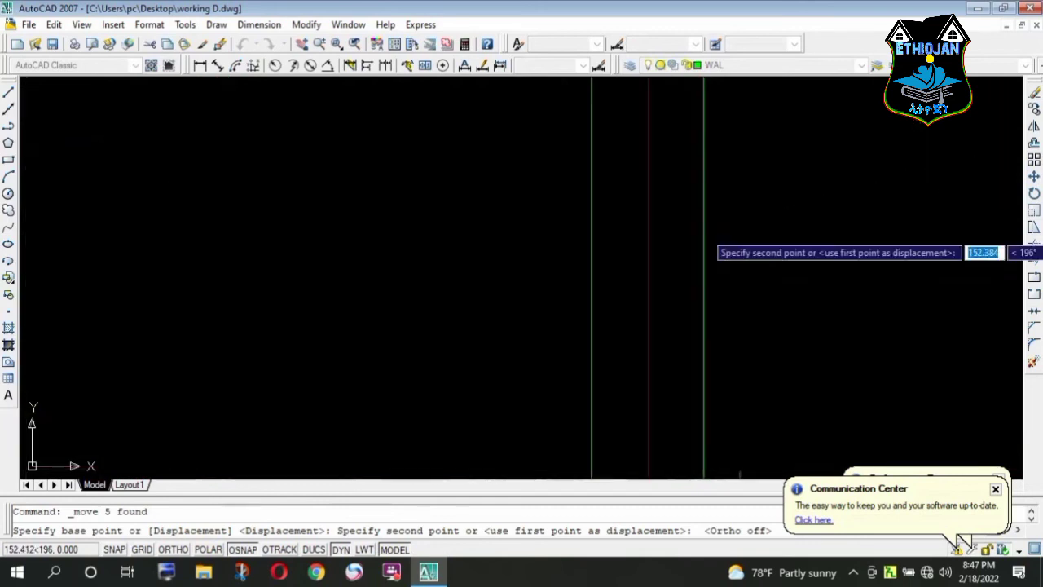
scroll(706, 231, up, 5)
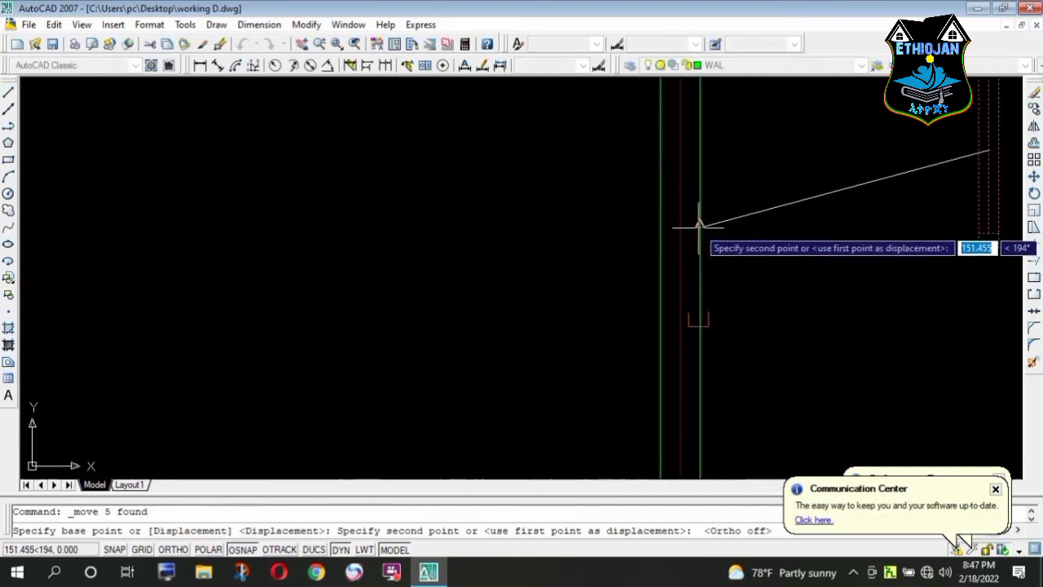
scroll(697, 223, up, 5)
scroll(685, 226, up, 3)
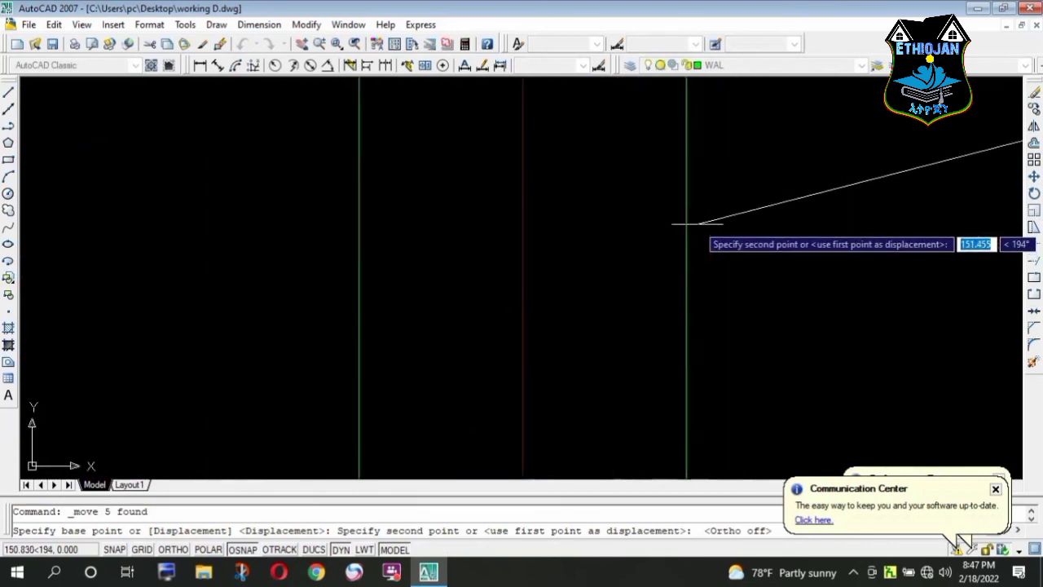
scroll(682, 226, up, 2)
click(679, 224)
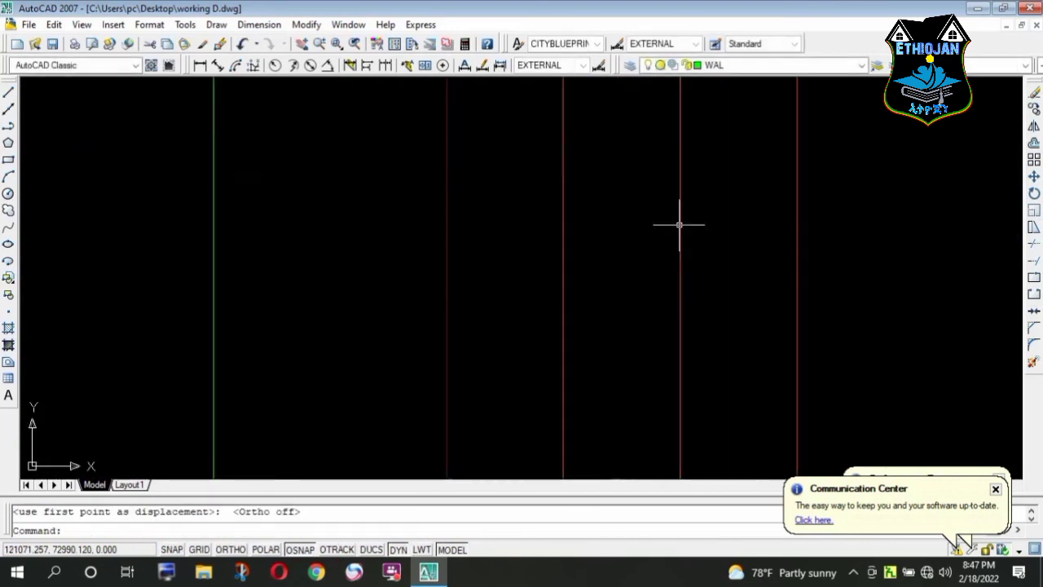
key(ctrl+z)
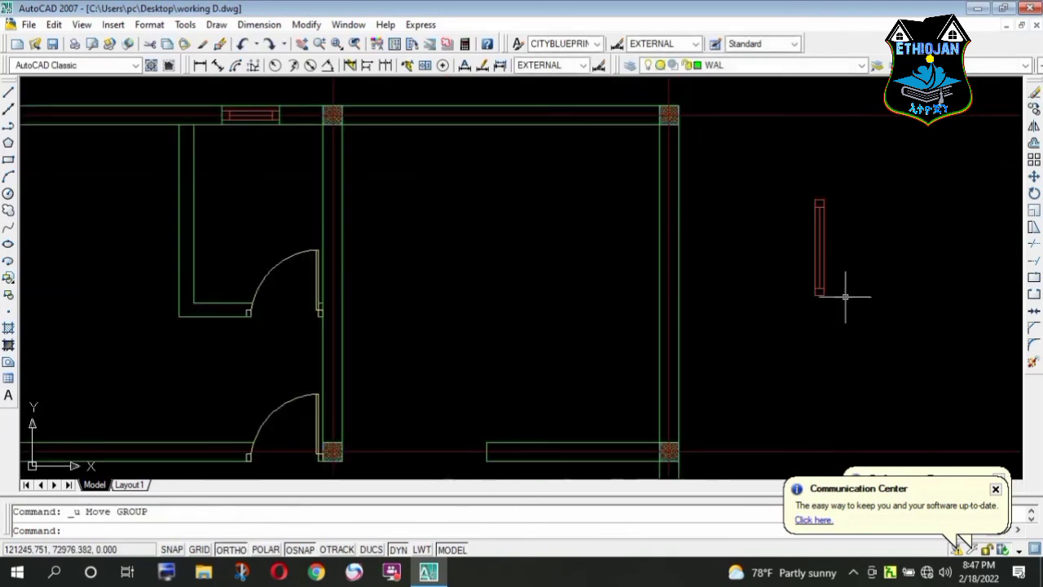
- Reselect the window and move it by its corner into the right exterior wall
click(845, 296)
click(758, 159)
click(1033, 176)
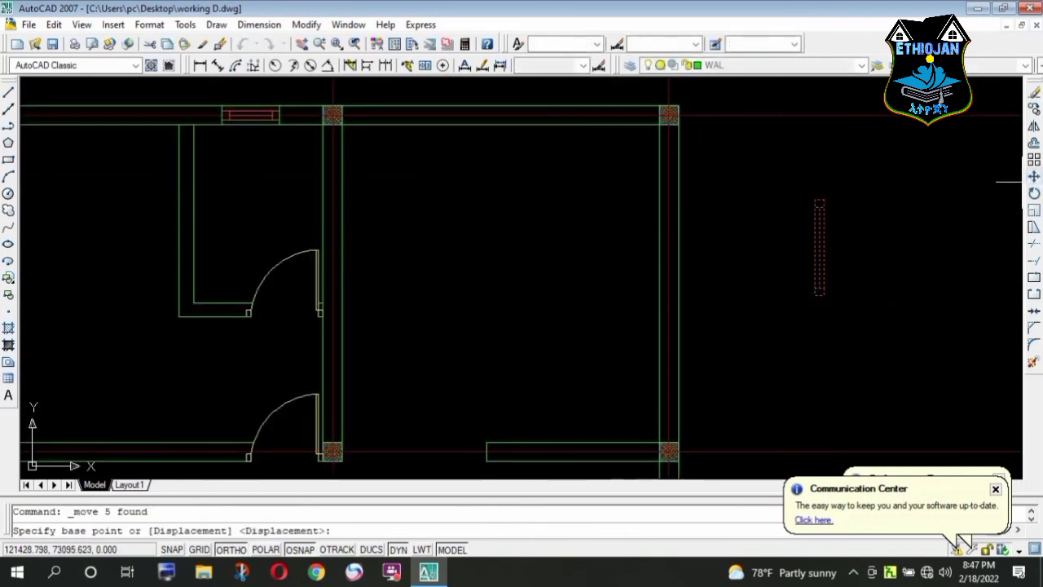
scroll(825, 241, up, 4)
scroll(749, 261, up, 2)
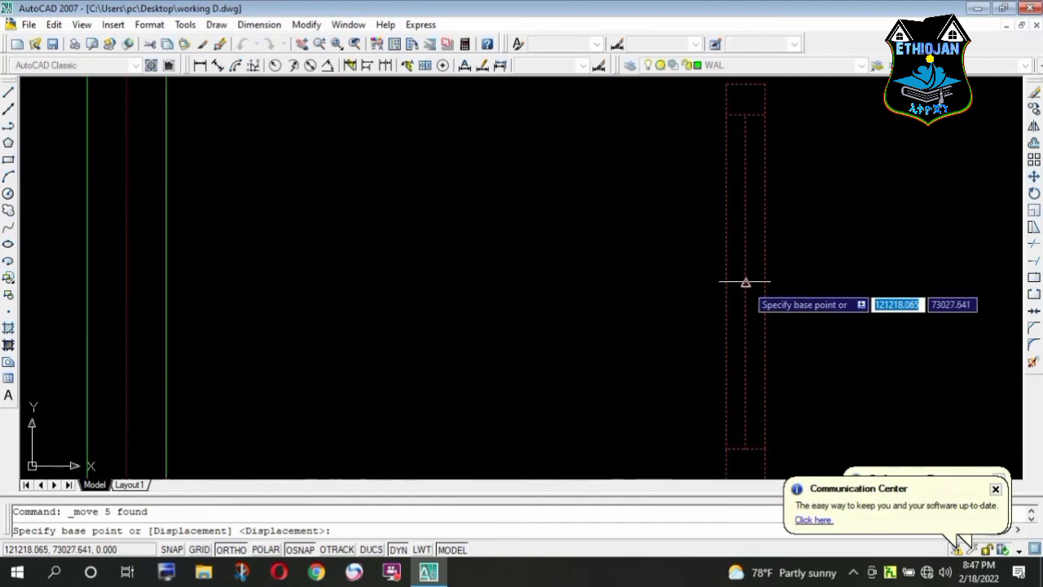
click(745, 282)
scroll(717, 285, down, 5)
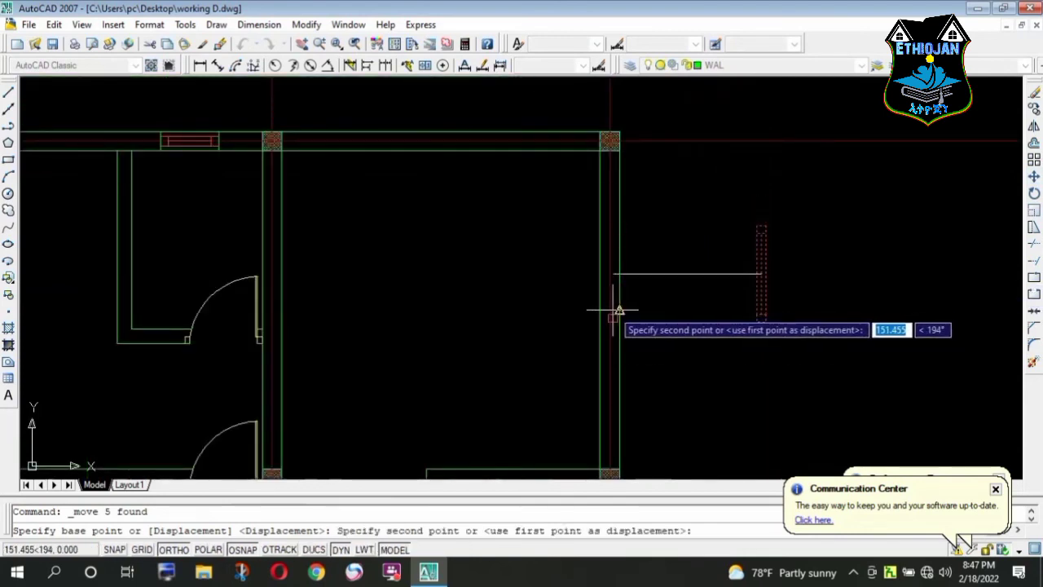
click(609, 307)
scroll(610, 307, up, 2)
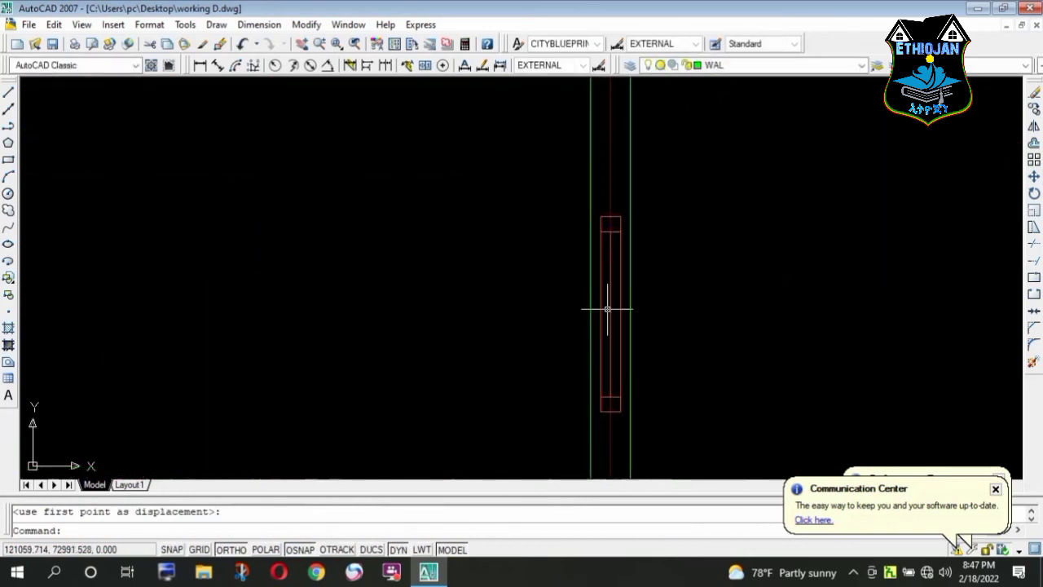
scroll(615, 306, down, 3)
scroll(604, 342, up, 2)
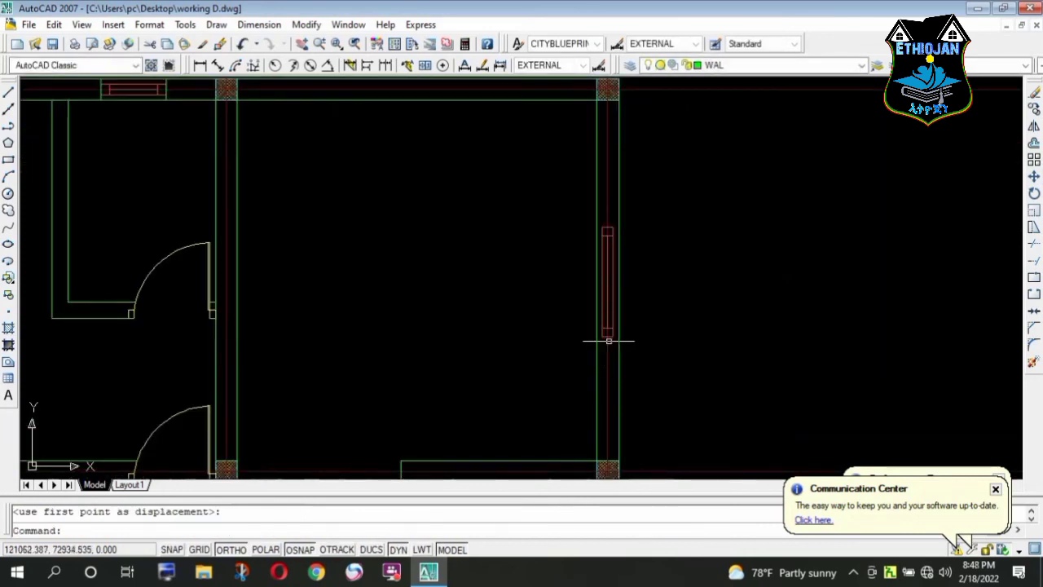
- Draw the top jamb line from the window's corner to the outer wall face
text(l)
key(Return)
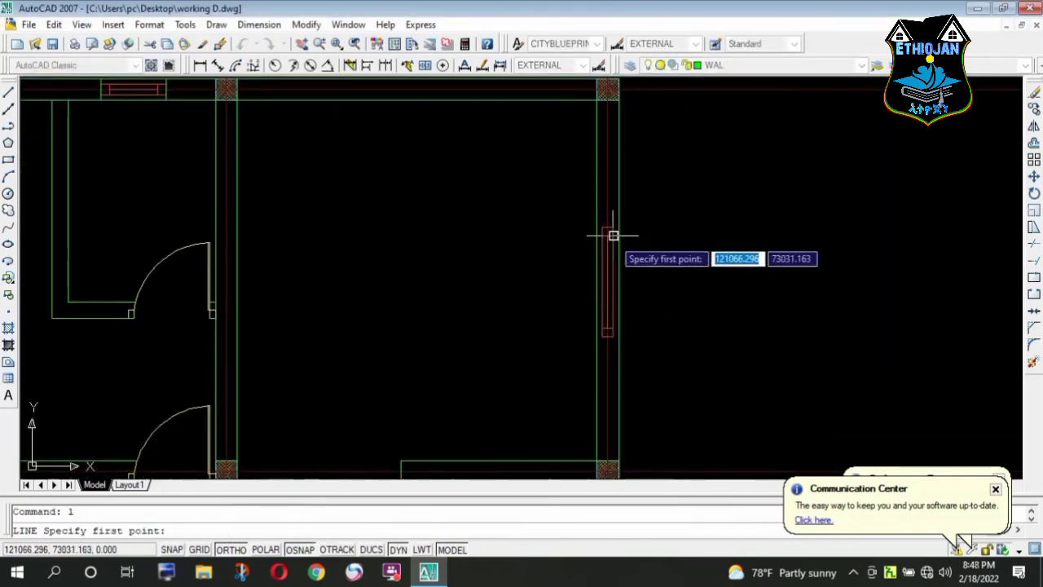
scroll(613, 235, up, 3)
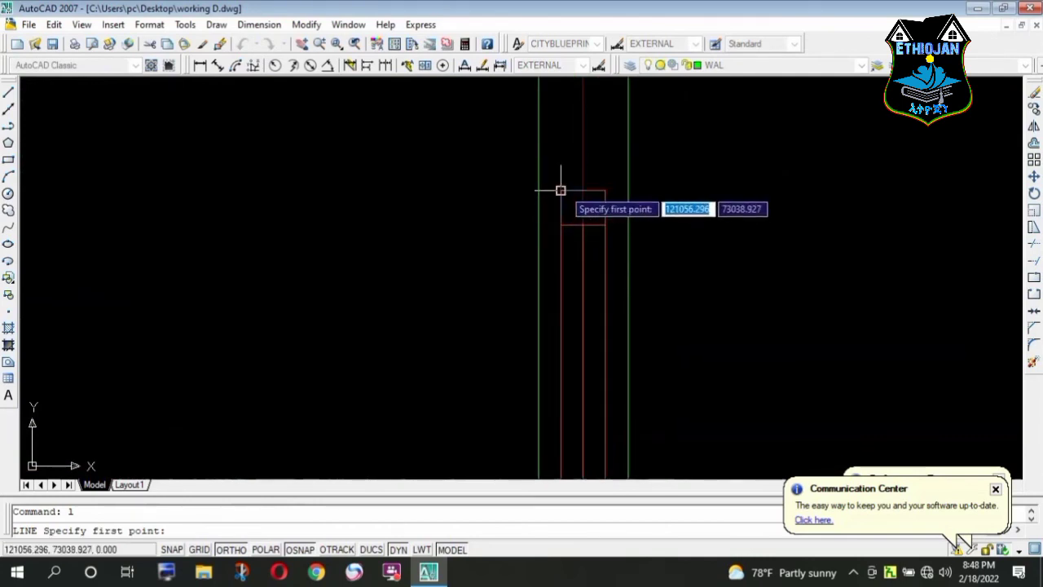
click(551, 191)
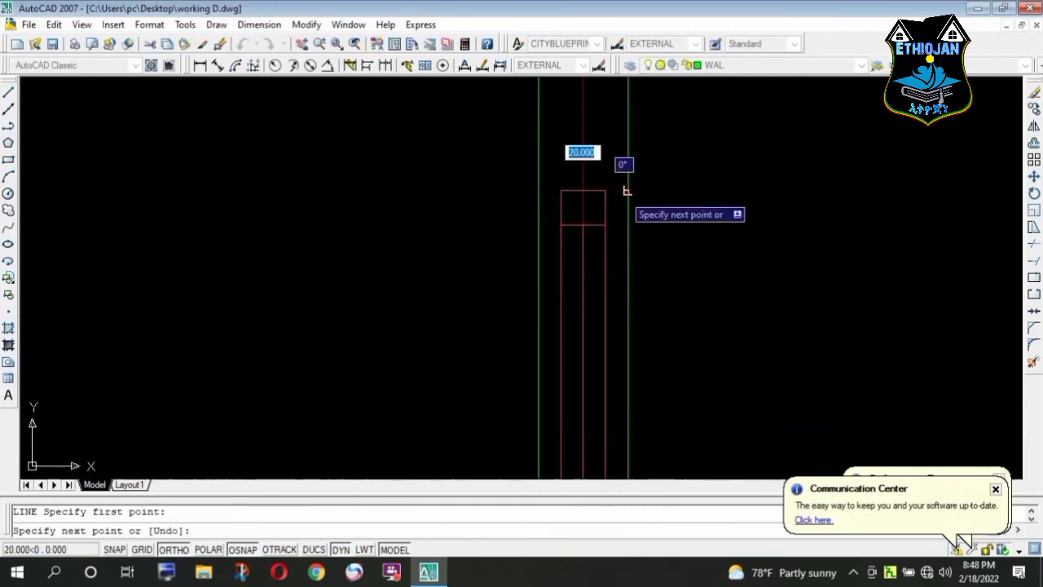
click(625, 190)
key(Return)
scroll(622, 158, down, 2)
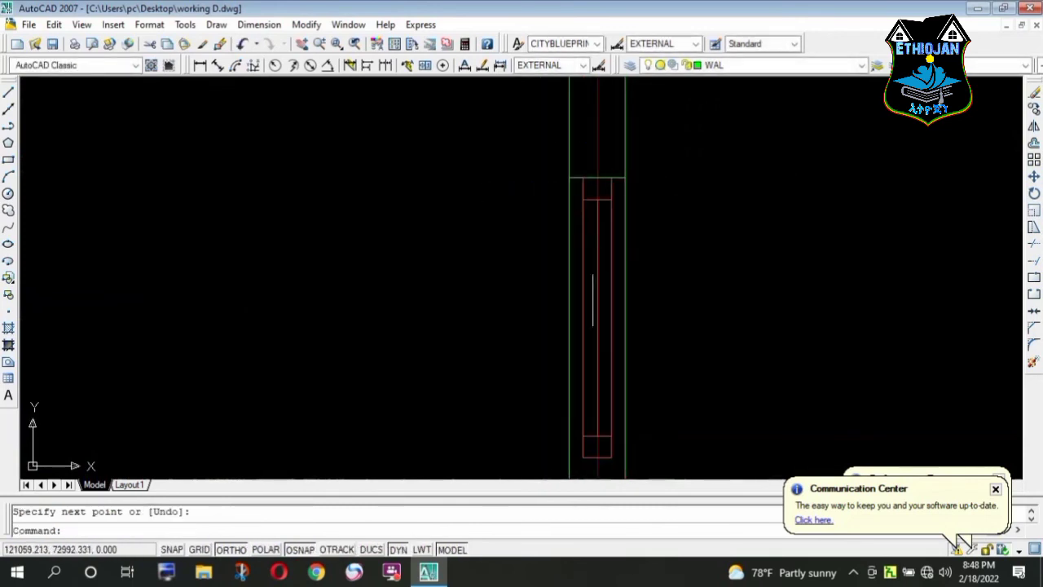
scroll(591, 426, up, 1)
scroll(586, 450, up, 5)
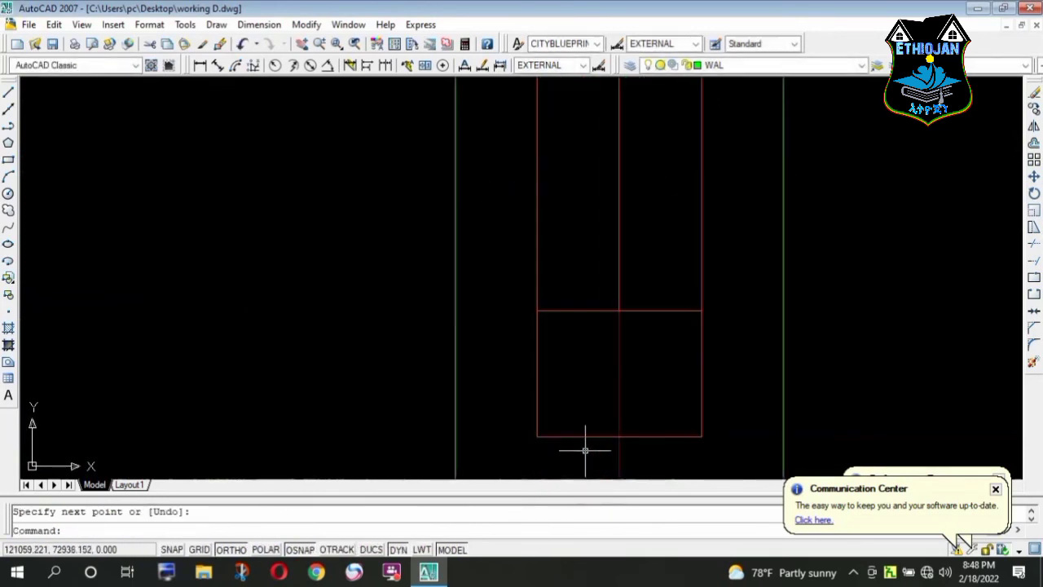
- Draw the bottom jamb line from the inner to the outer wall line
text(l)
key(Return)
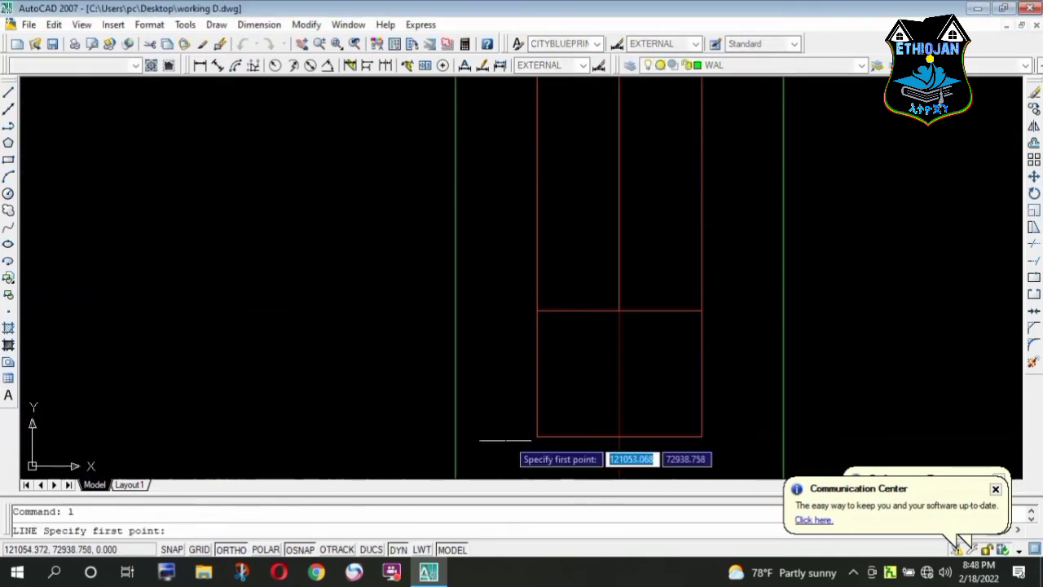
click(455, 437)
click(783, 437)
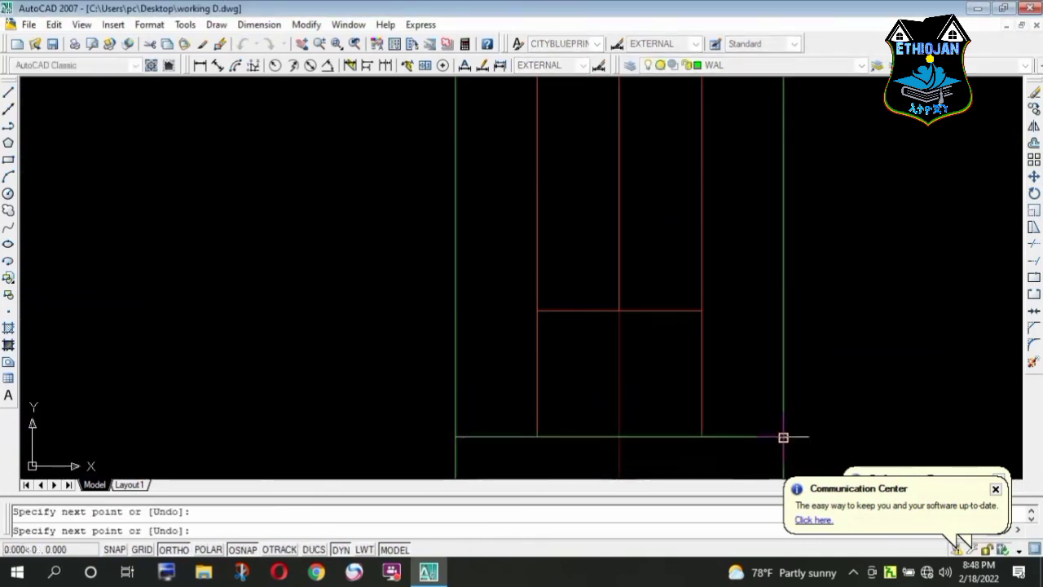
key(Return)
scroll(668, 328, down, 3)
- Zoom out until the entire house plan with all its windows is visible
scroll(745, 291, down, 2)
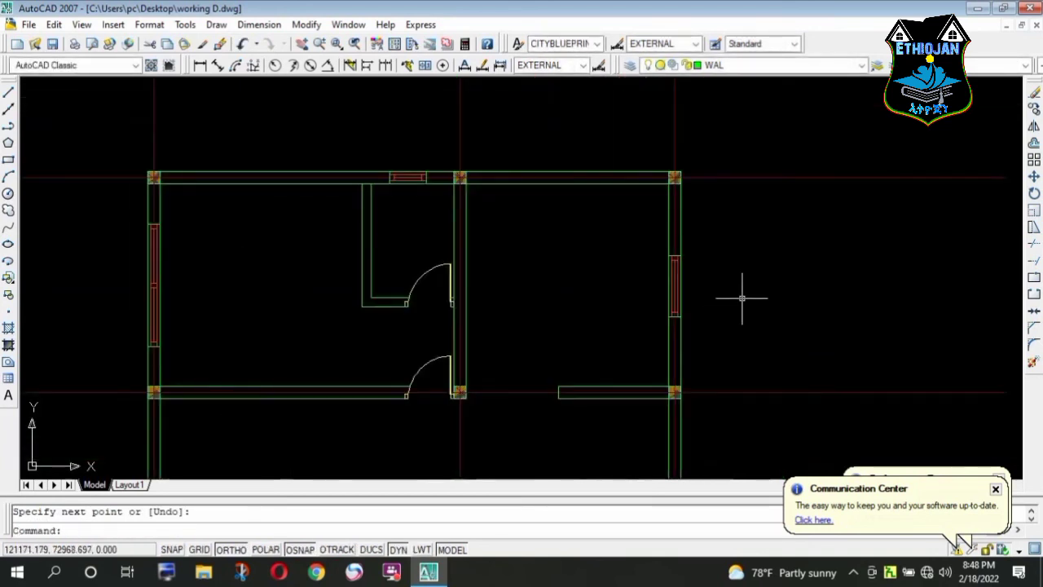
scroll(632, 186, down, 2)
scroll(622, 277, up, 1)
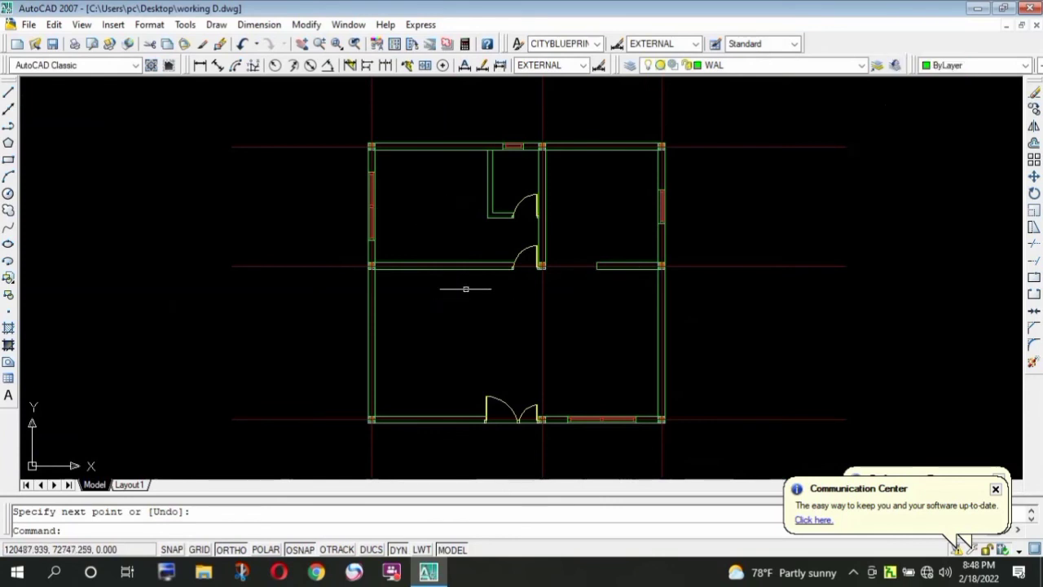
scroll(473, 260, down, 1)
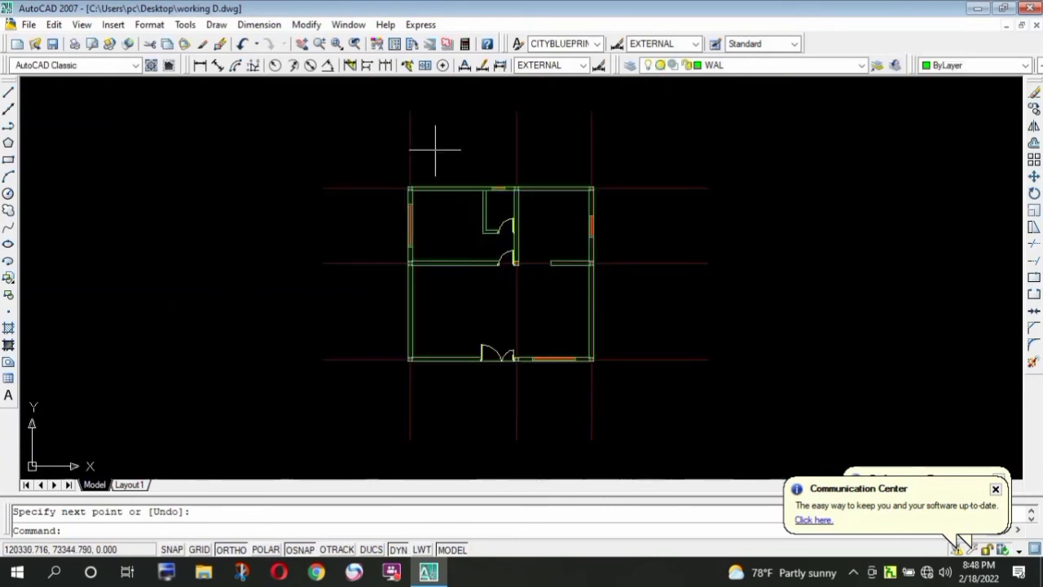